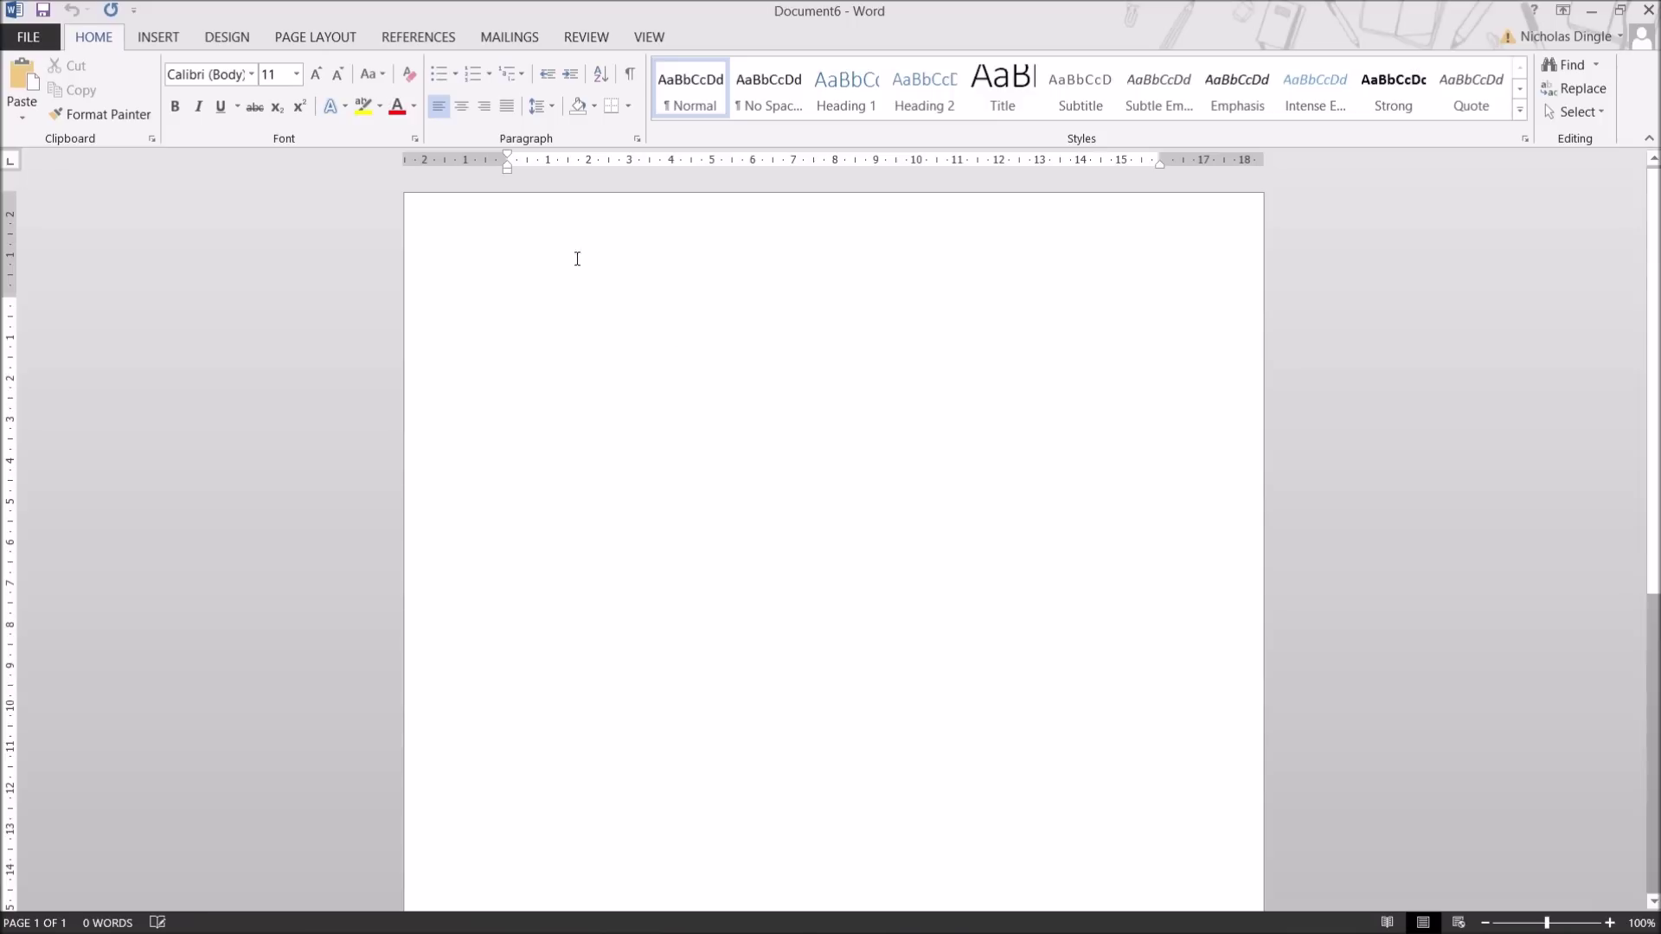
Switch the ribbon to the Page Layout tab for the blank Document6
left_click(343, 41)
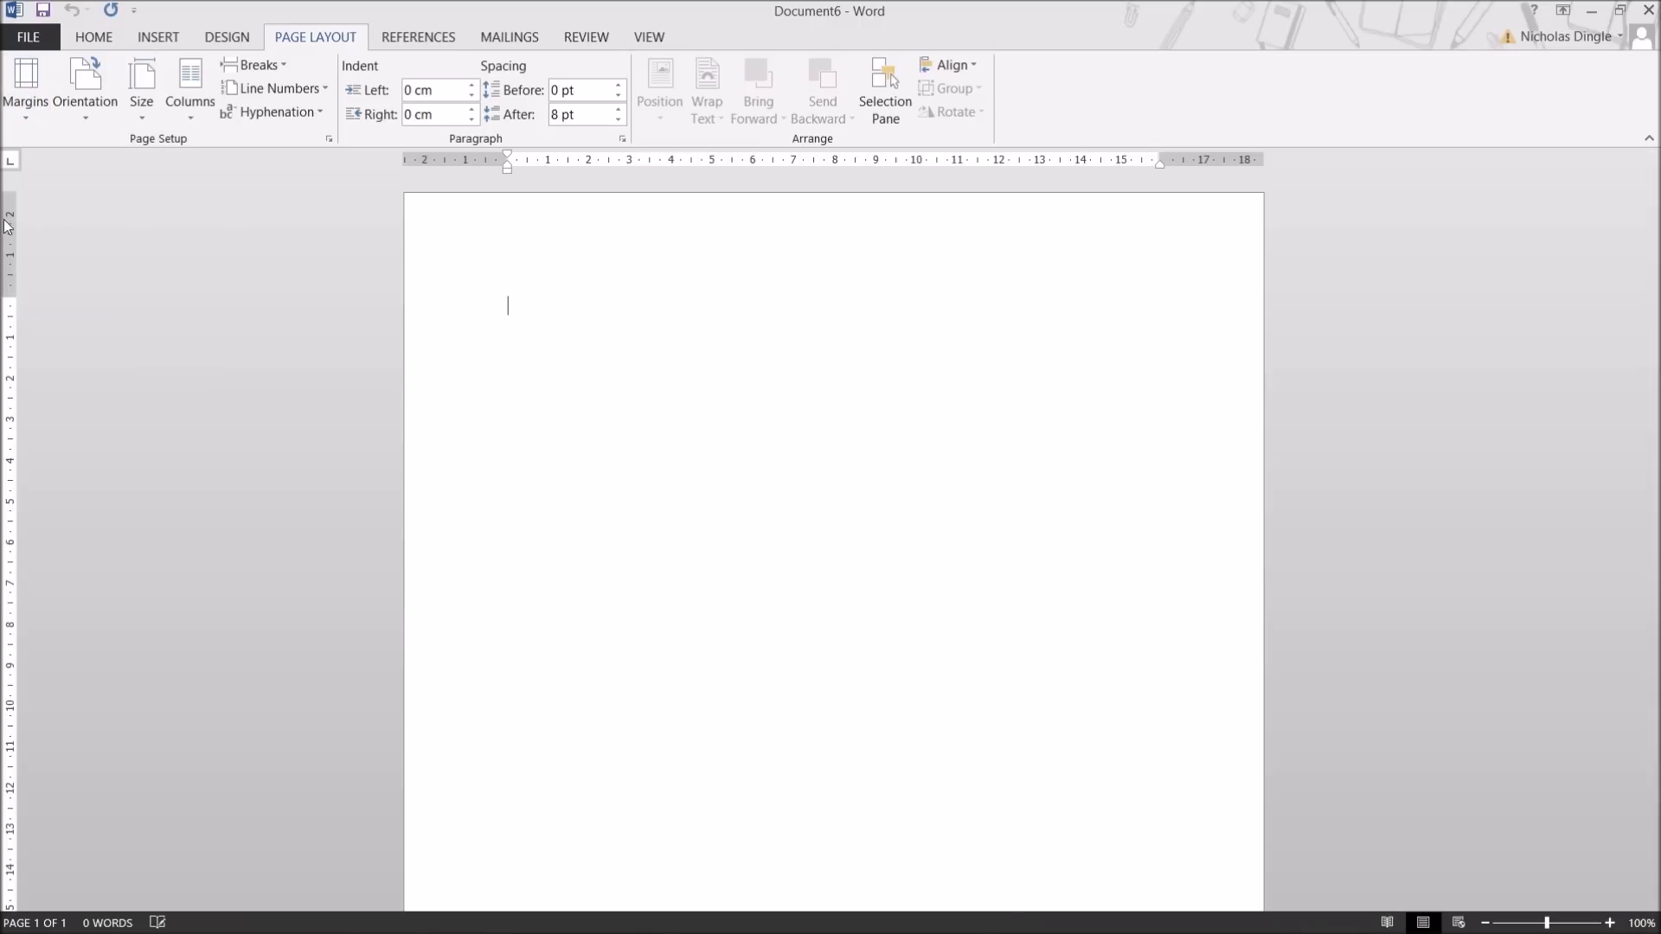
scroll(78, 423, "down", 3)
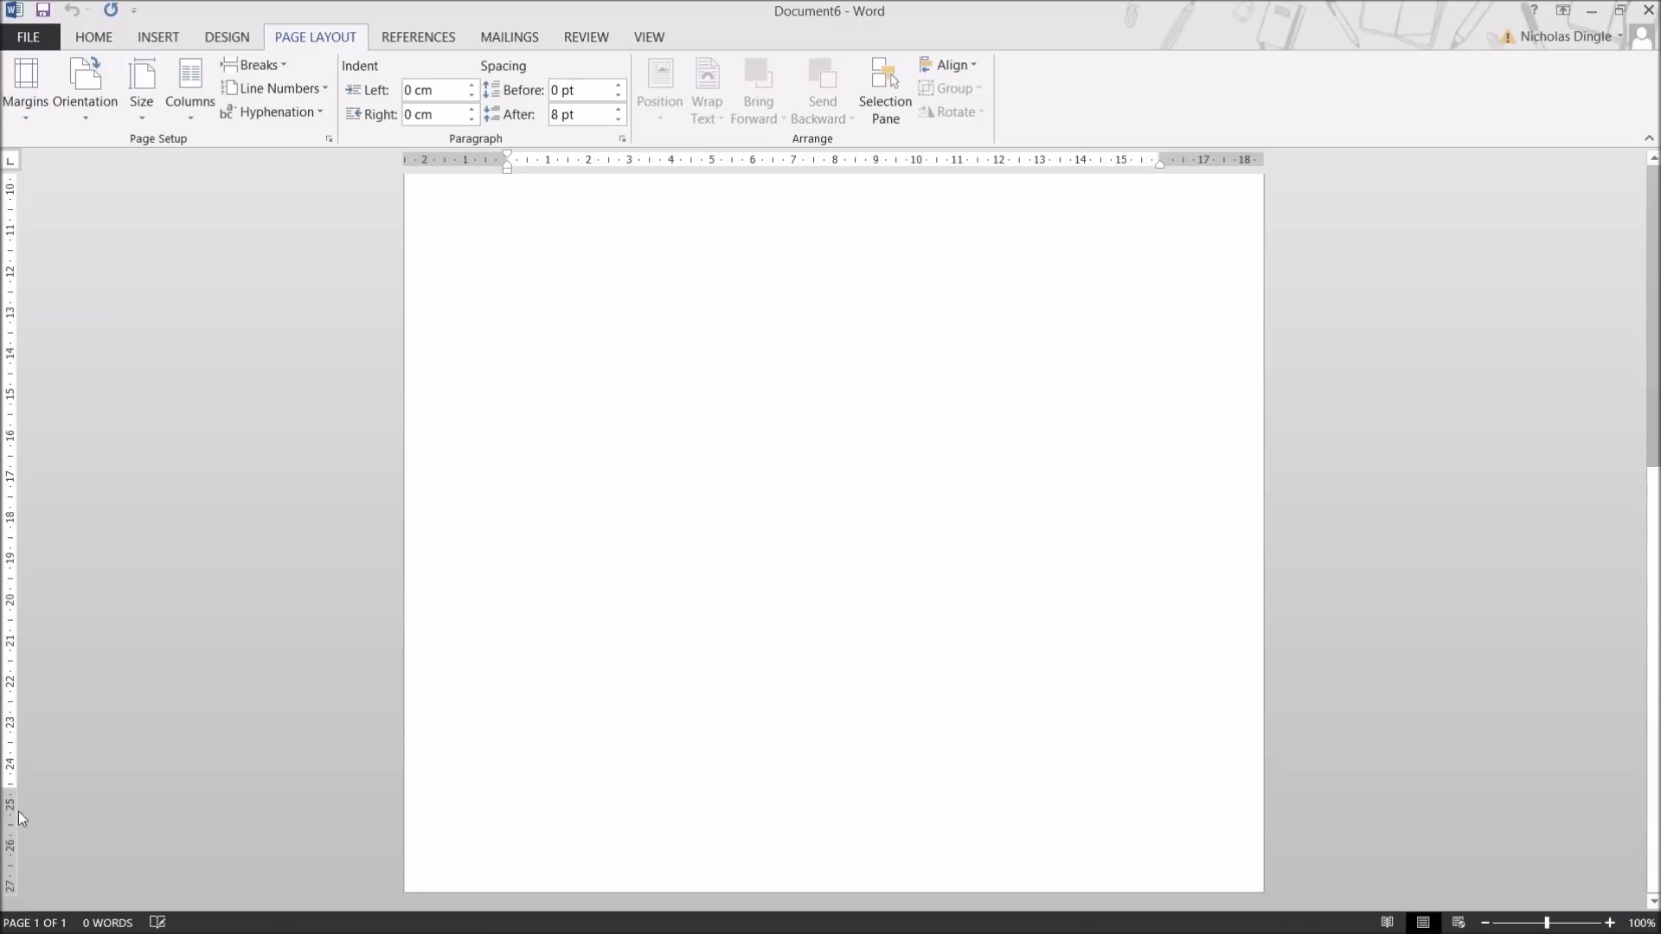
scroll(298, 762, "up", 3)
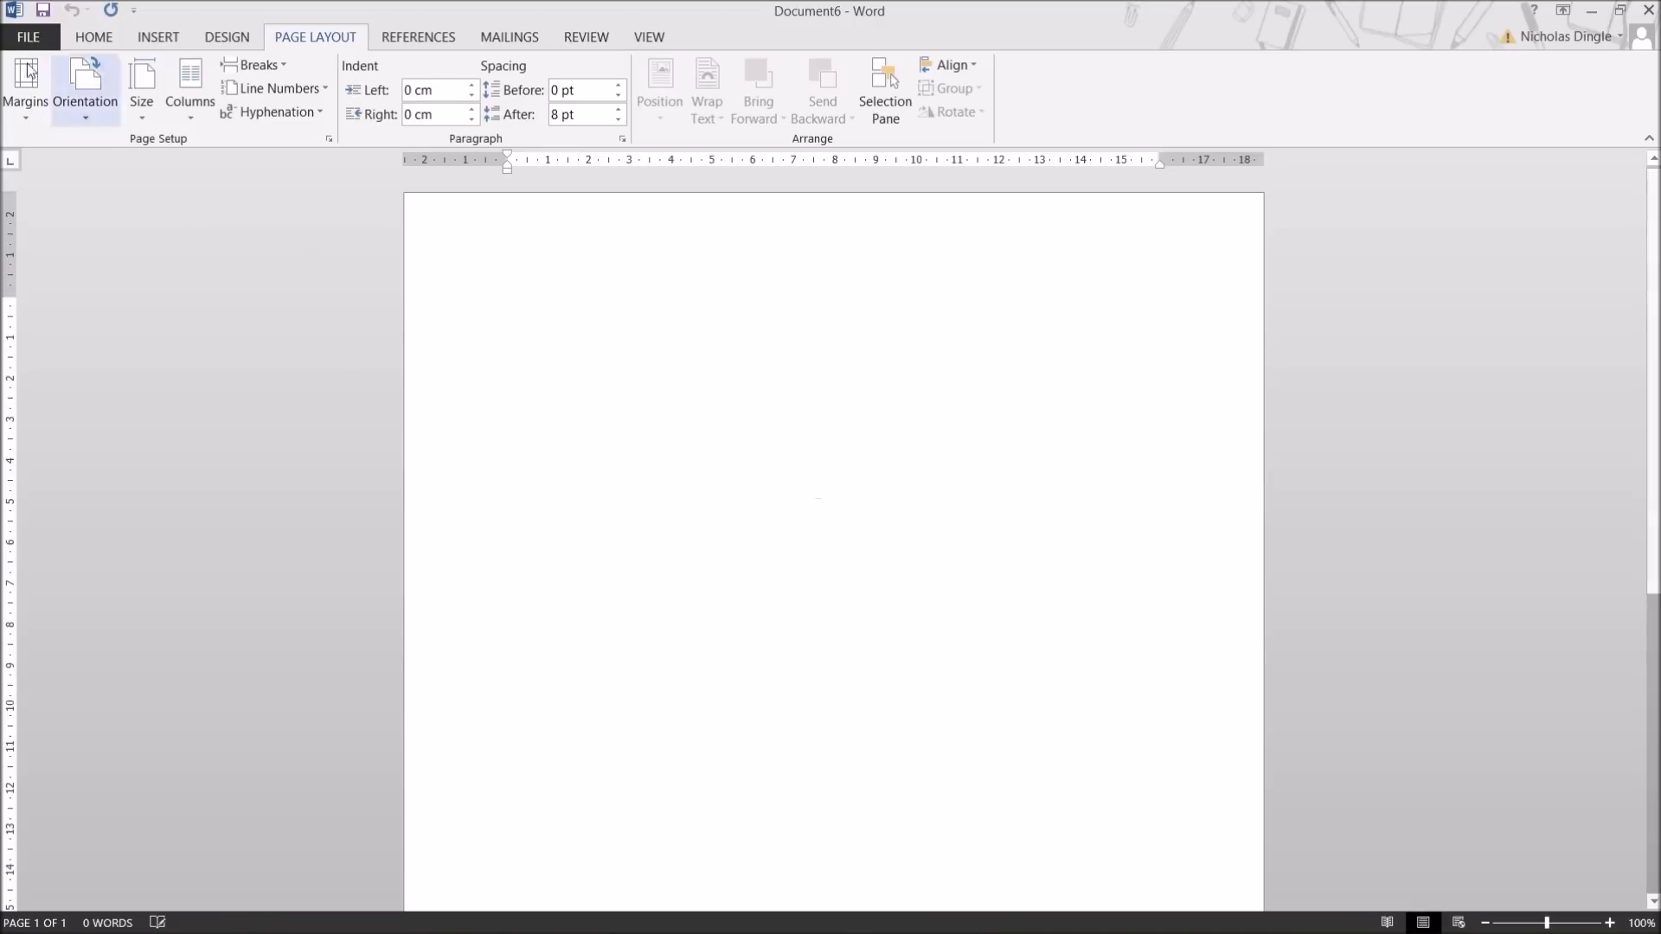
Apply the Narrow preset of 1.27 cm margins and reopen the margin presets
left_click(9, 86)
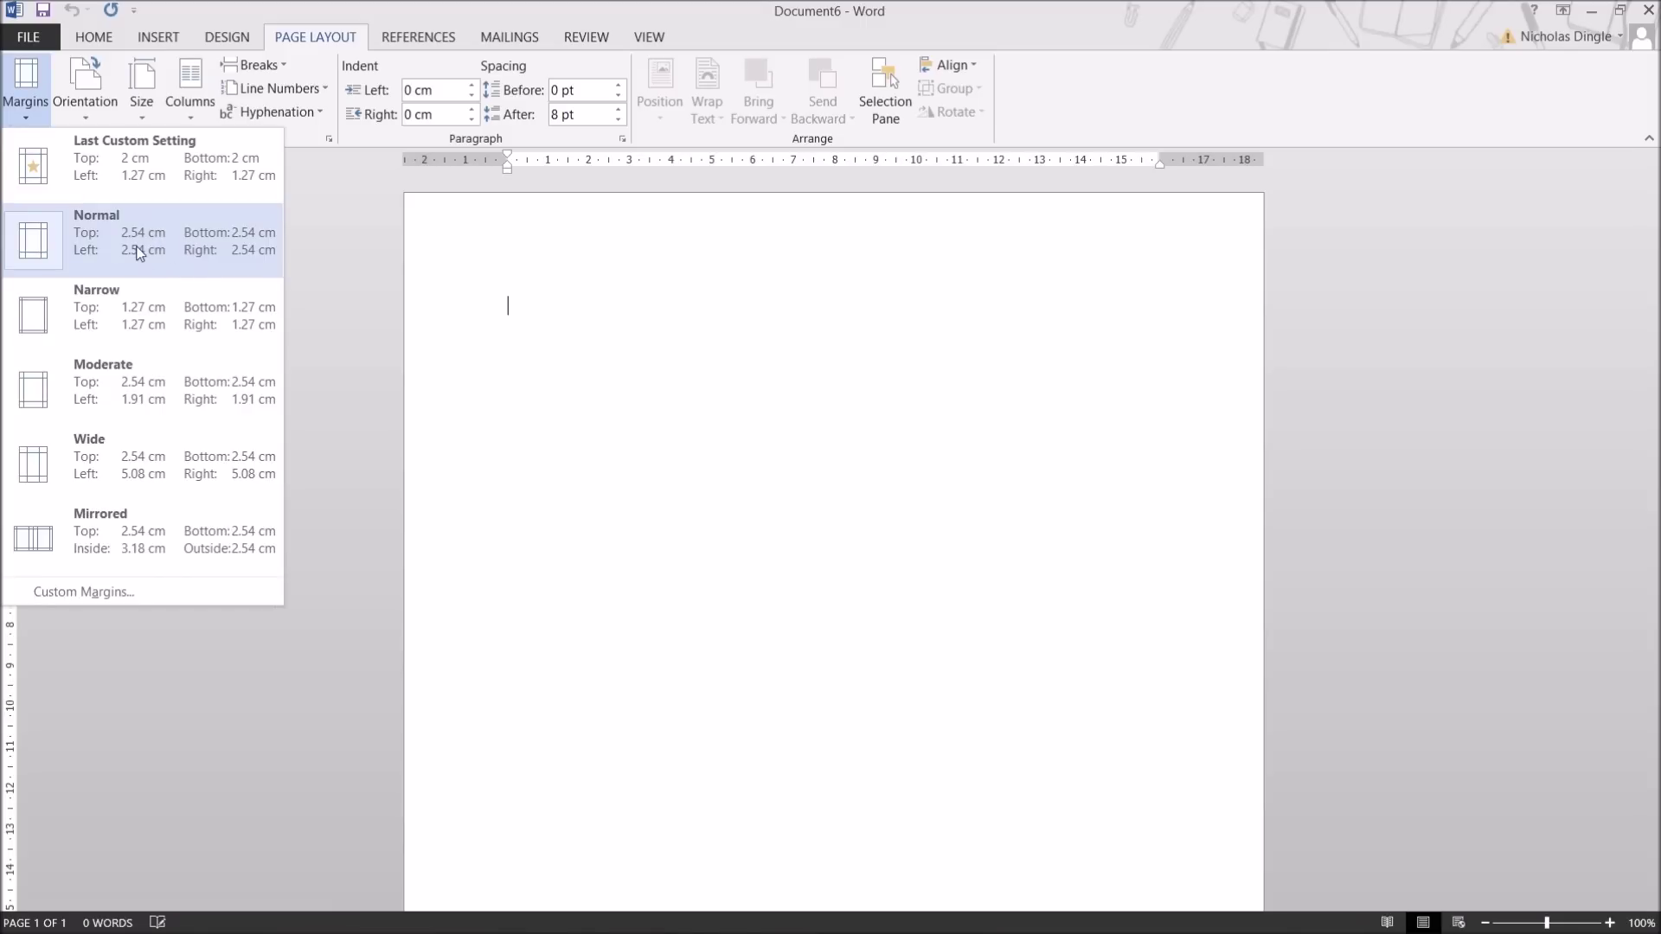
left_click(144, 306)
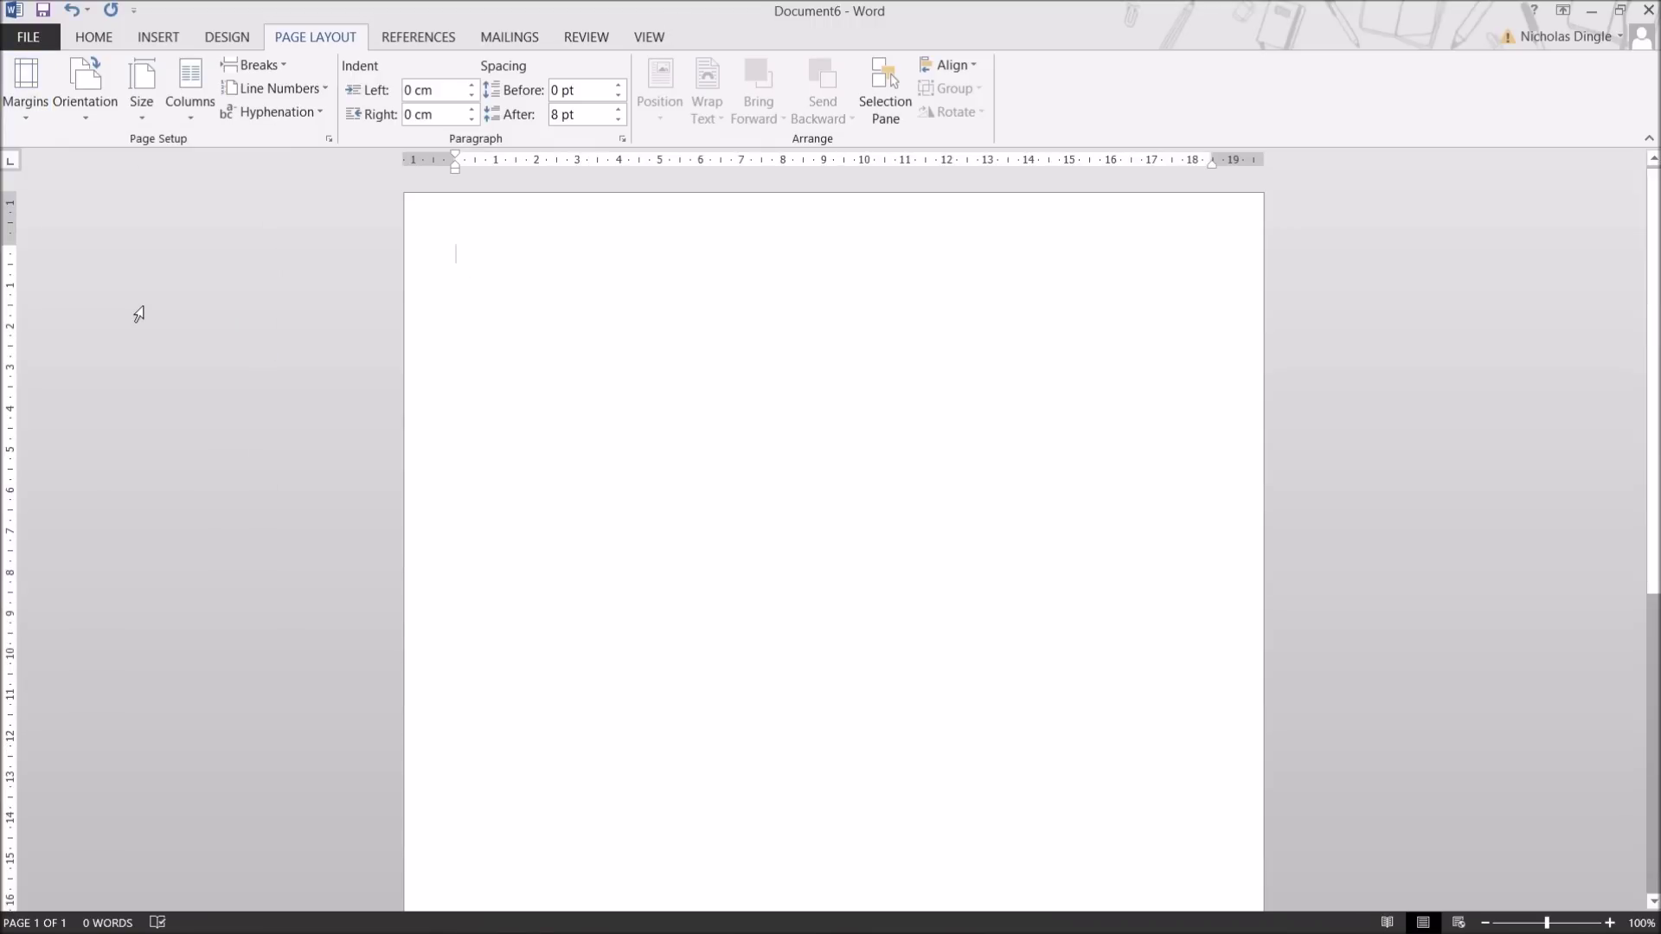
left_click(25, 121)
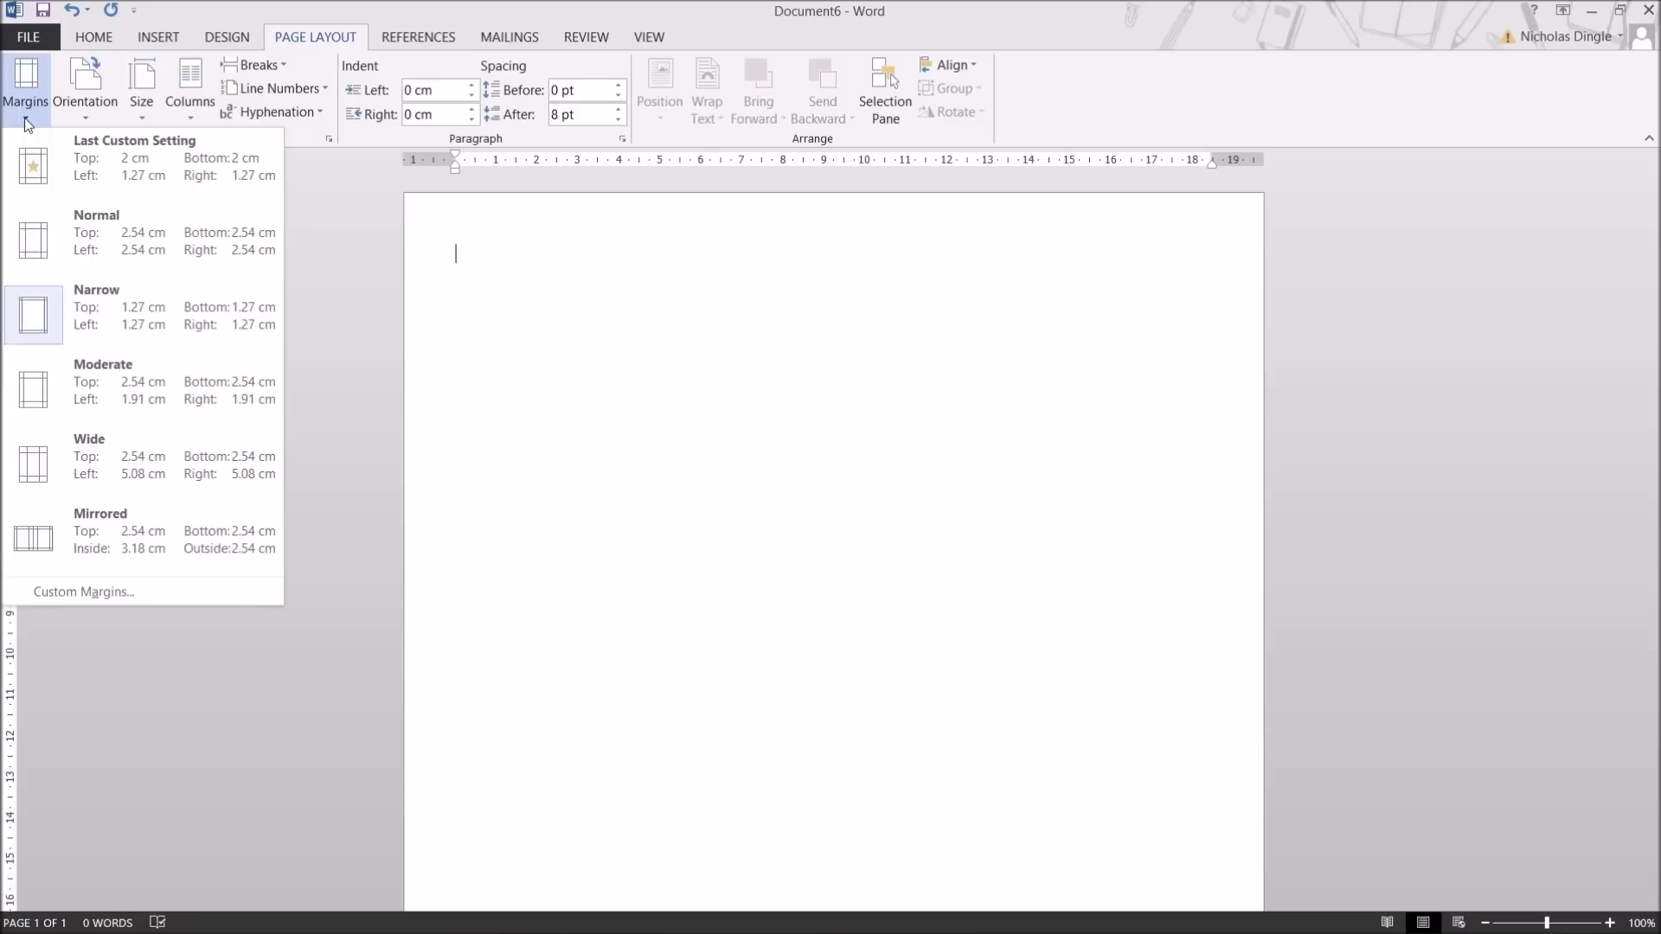
Enter custom margins of top 2, bottom 3, left 2 and right 1 cm
left_click(186, 582)
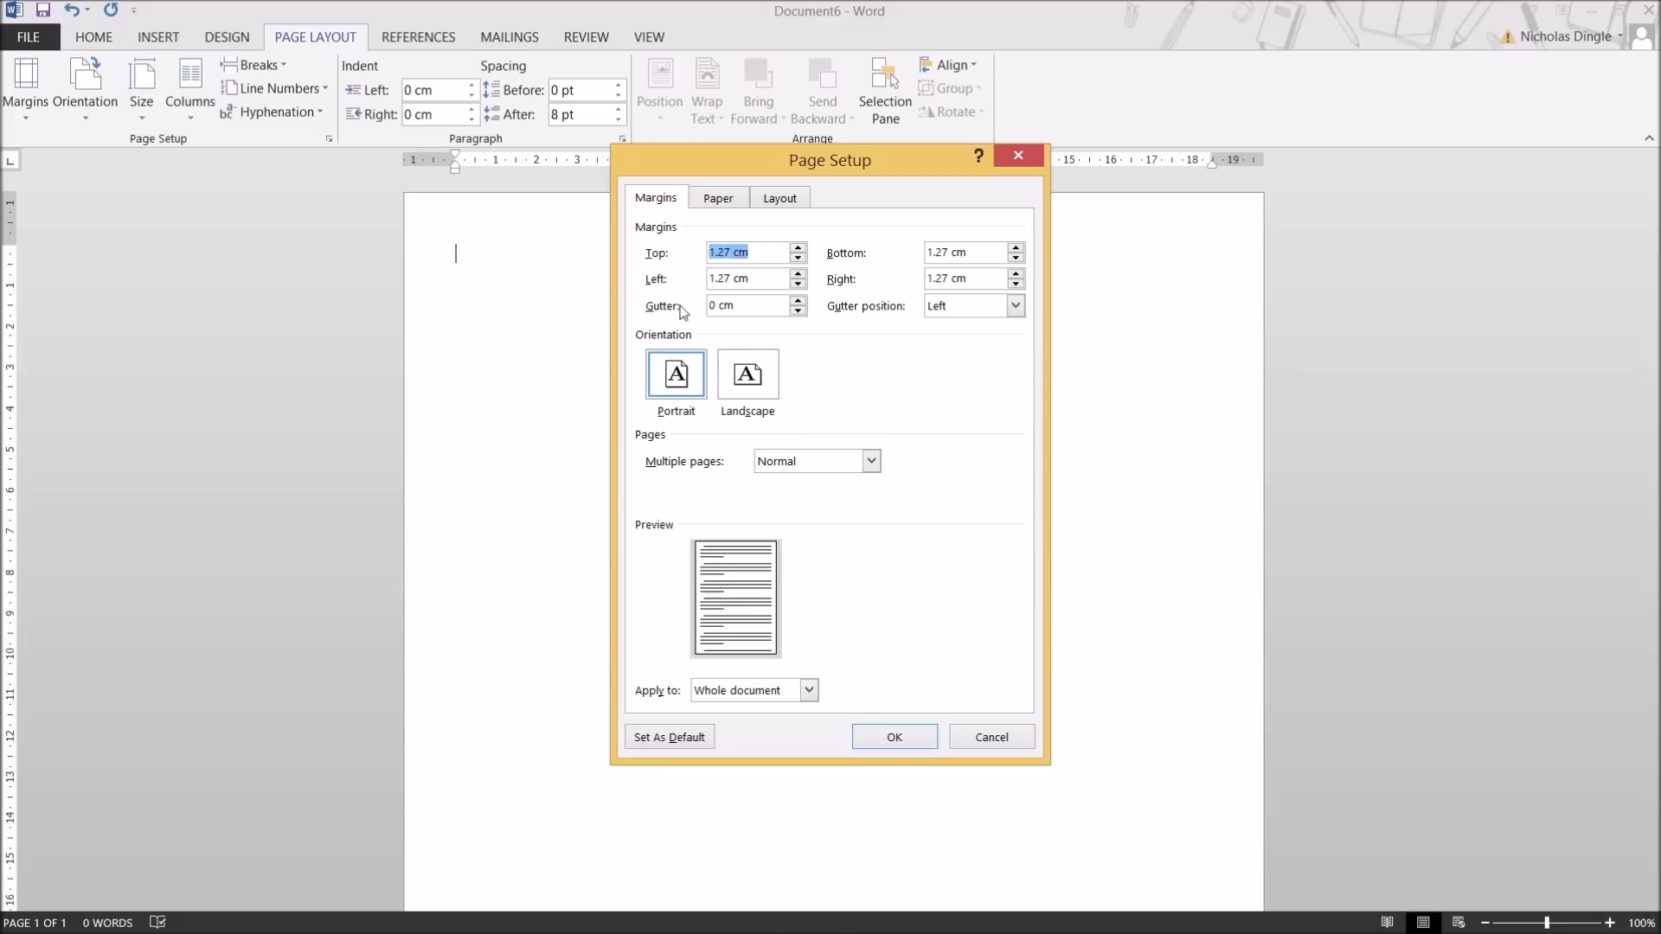
type("1")
key("BackSpace")
type("2")
key("Tab")
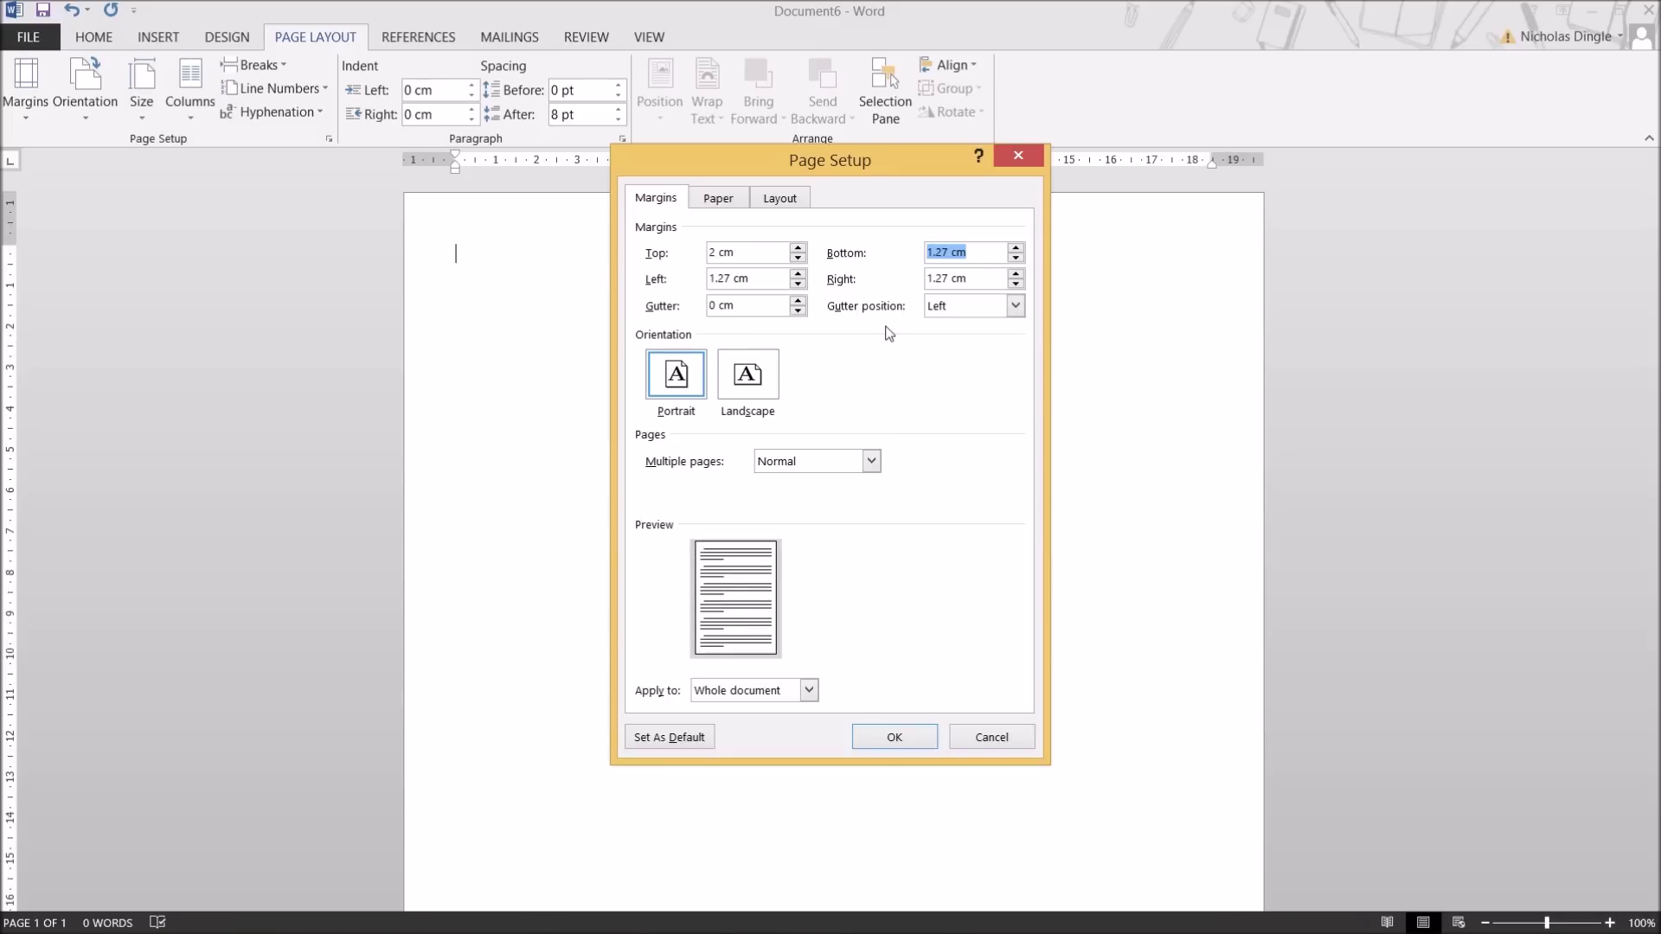
type("3")
key("Tab")
type("2")
key("Tab")
type("1")
Add a 2 cm gutter and apply the custom margins
left_click_drag(709, 305, 781, 304)
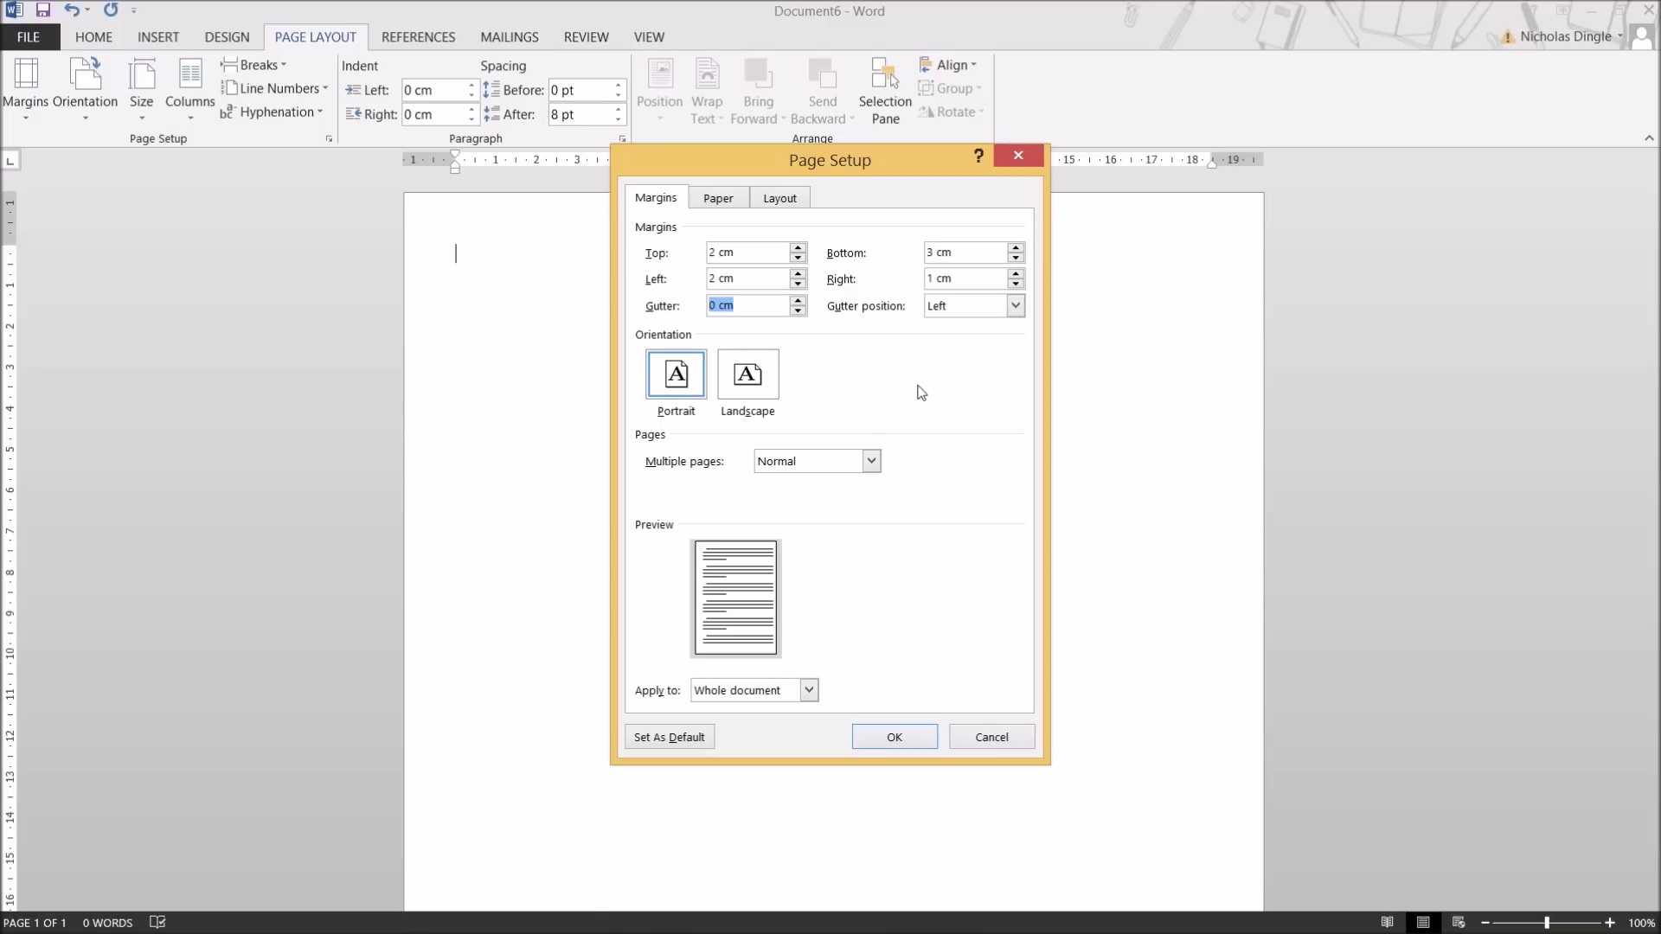
type("2 cm")
left_click(767, 252)
left_click(770, 277)
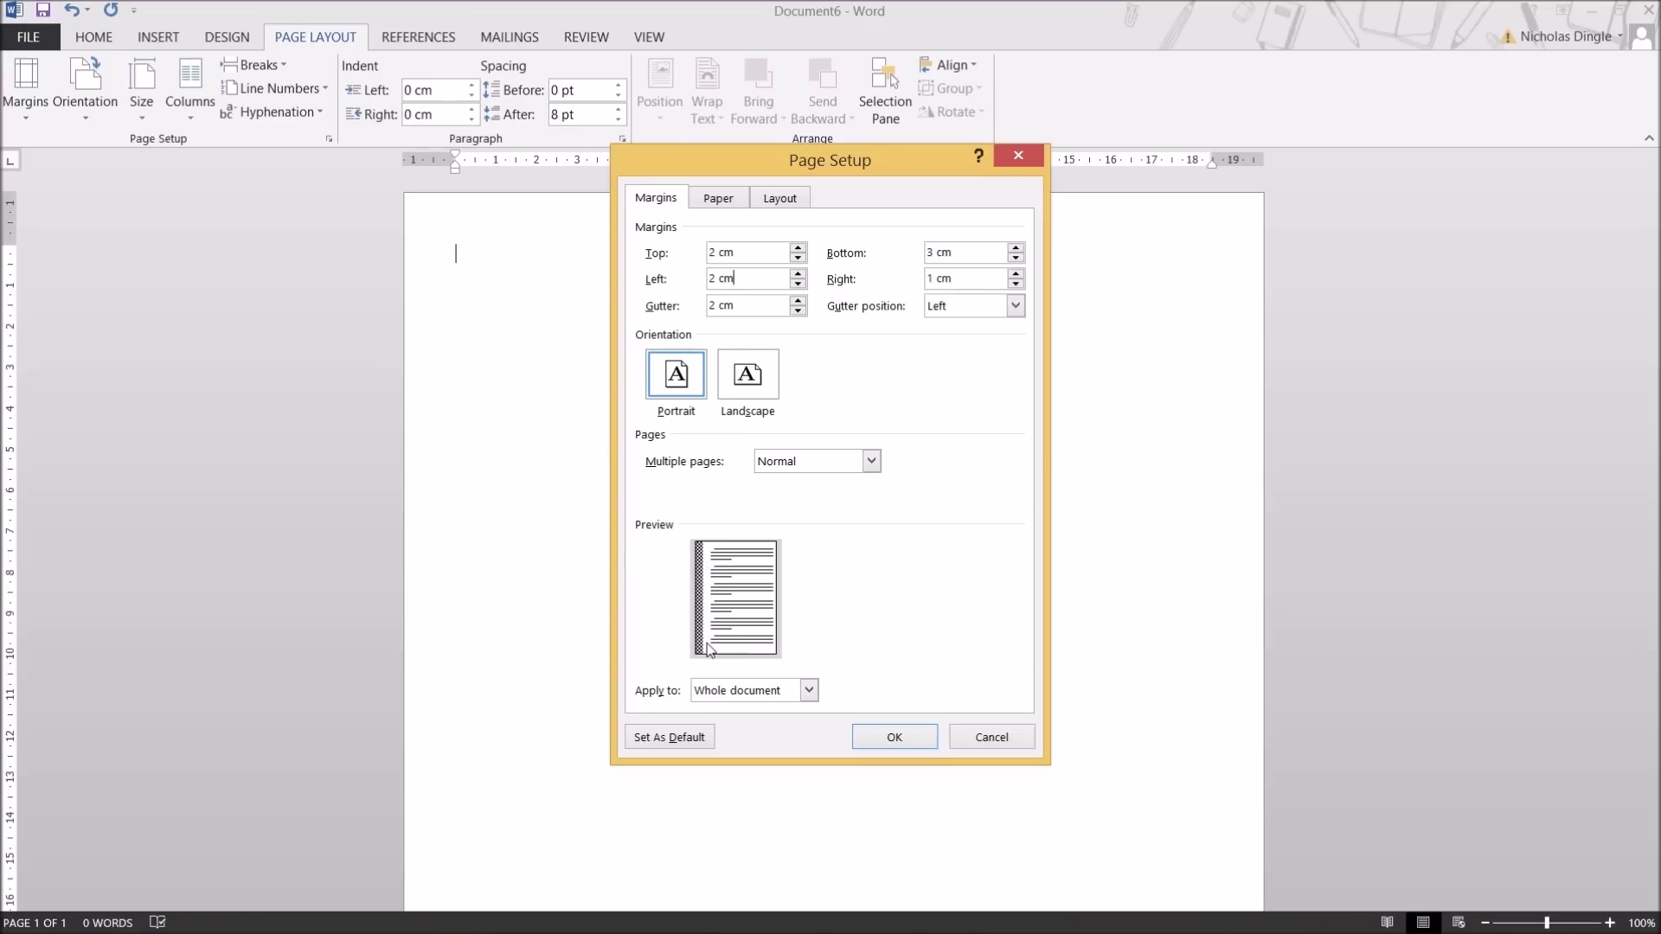
left_click(924, 741)
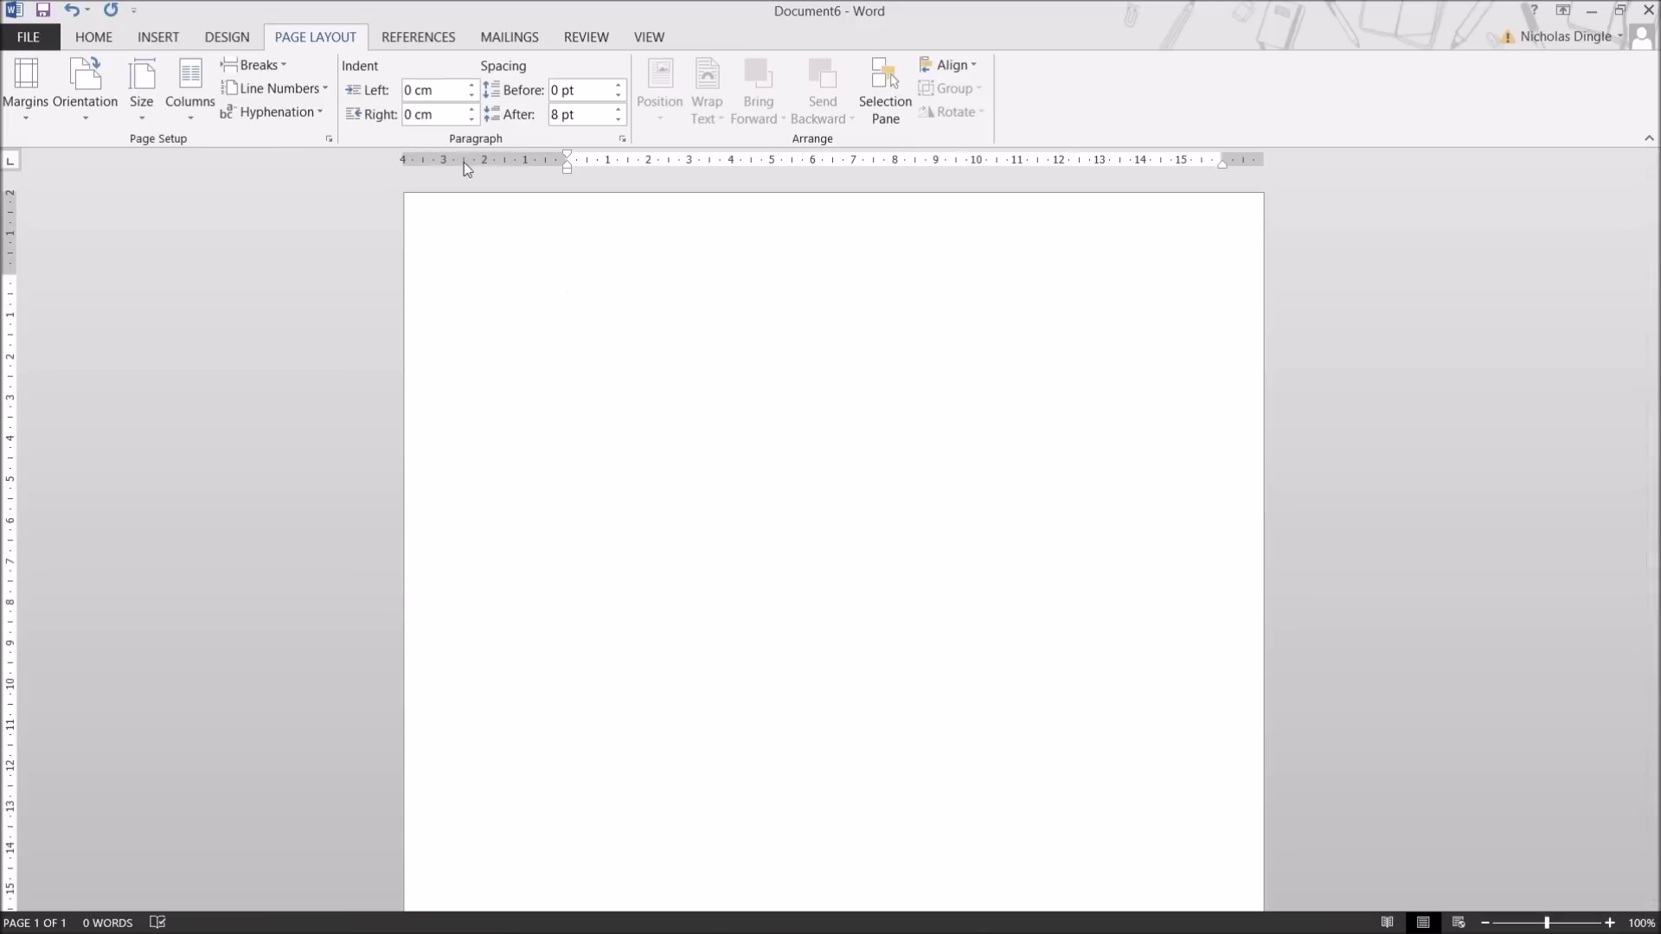
Insert a page break with Ctrl+Enter, then undo it
scroll(630, 222, "down", 10)
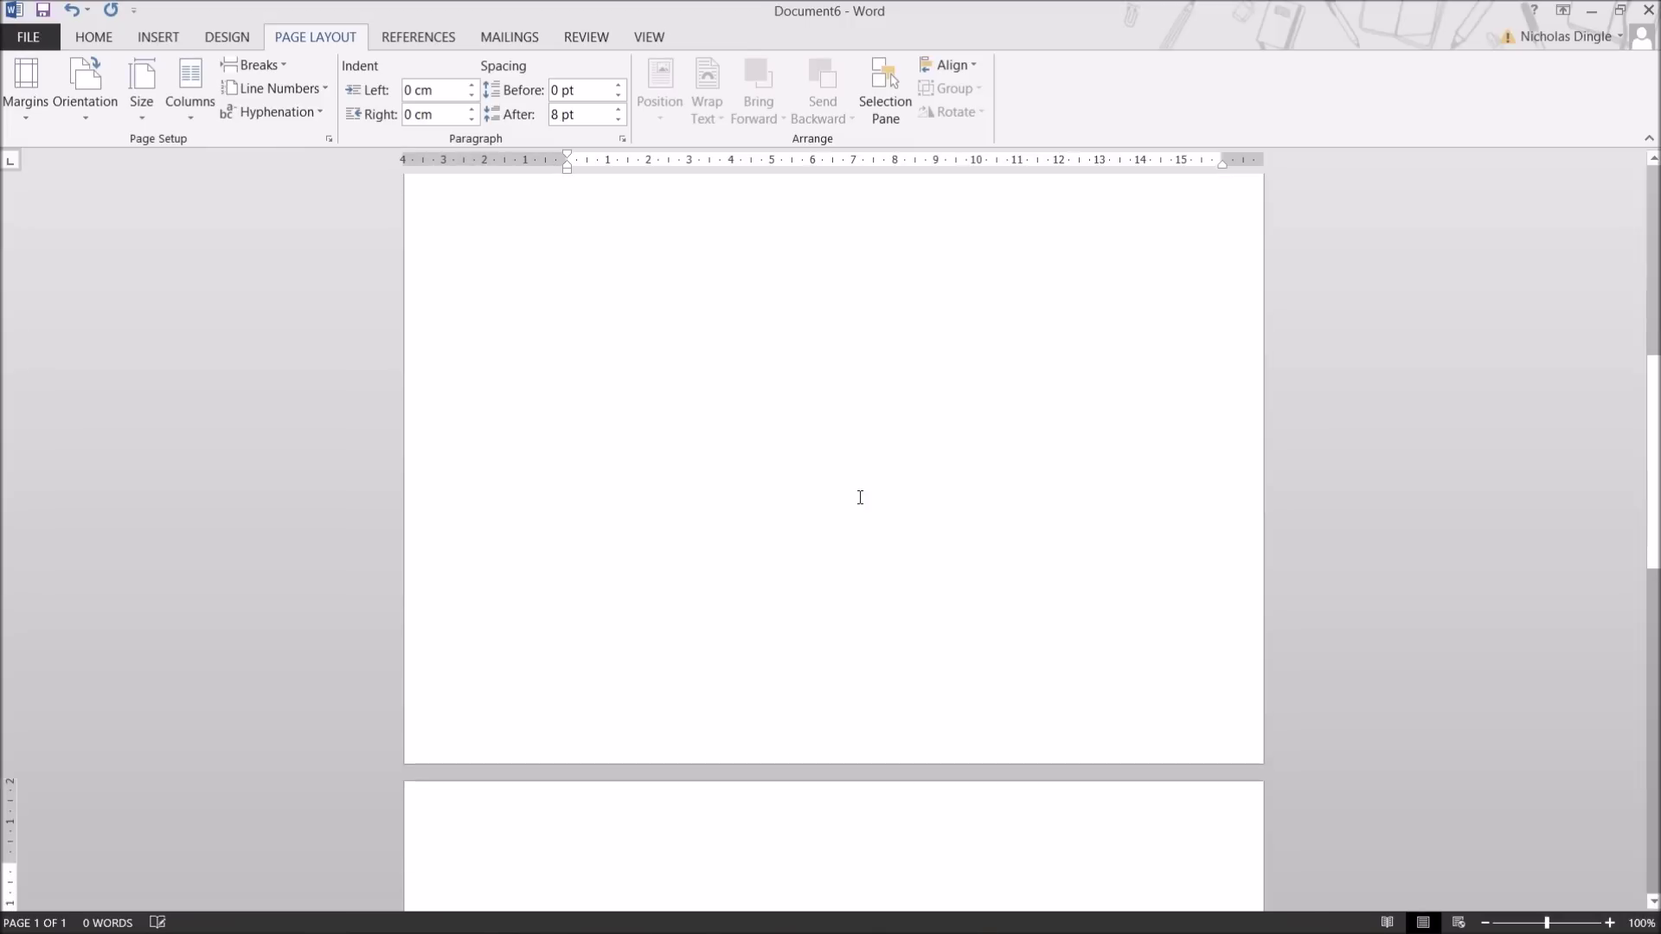
key("ctrl+Return")
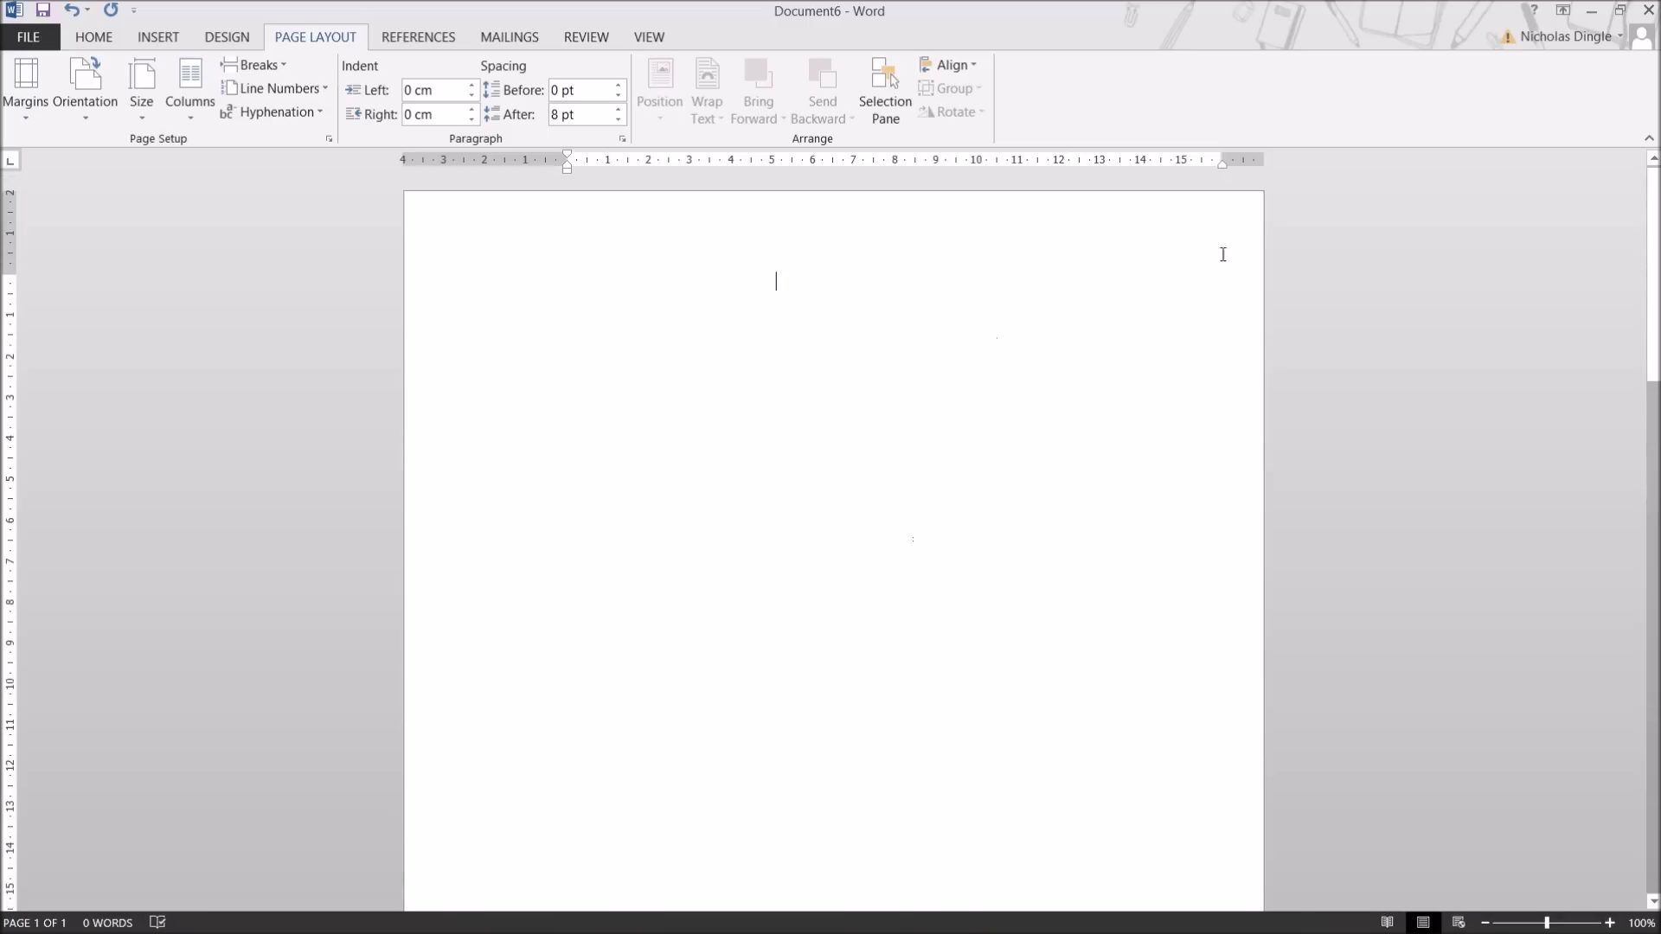
key("ctrl+z")
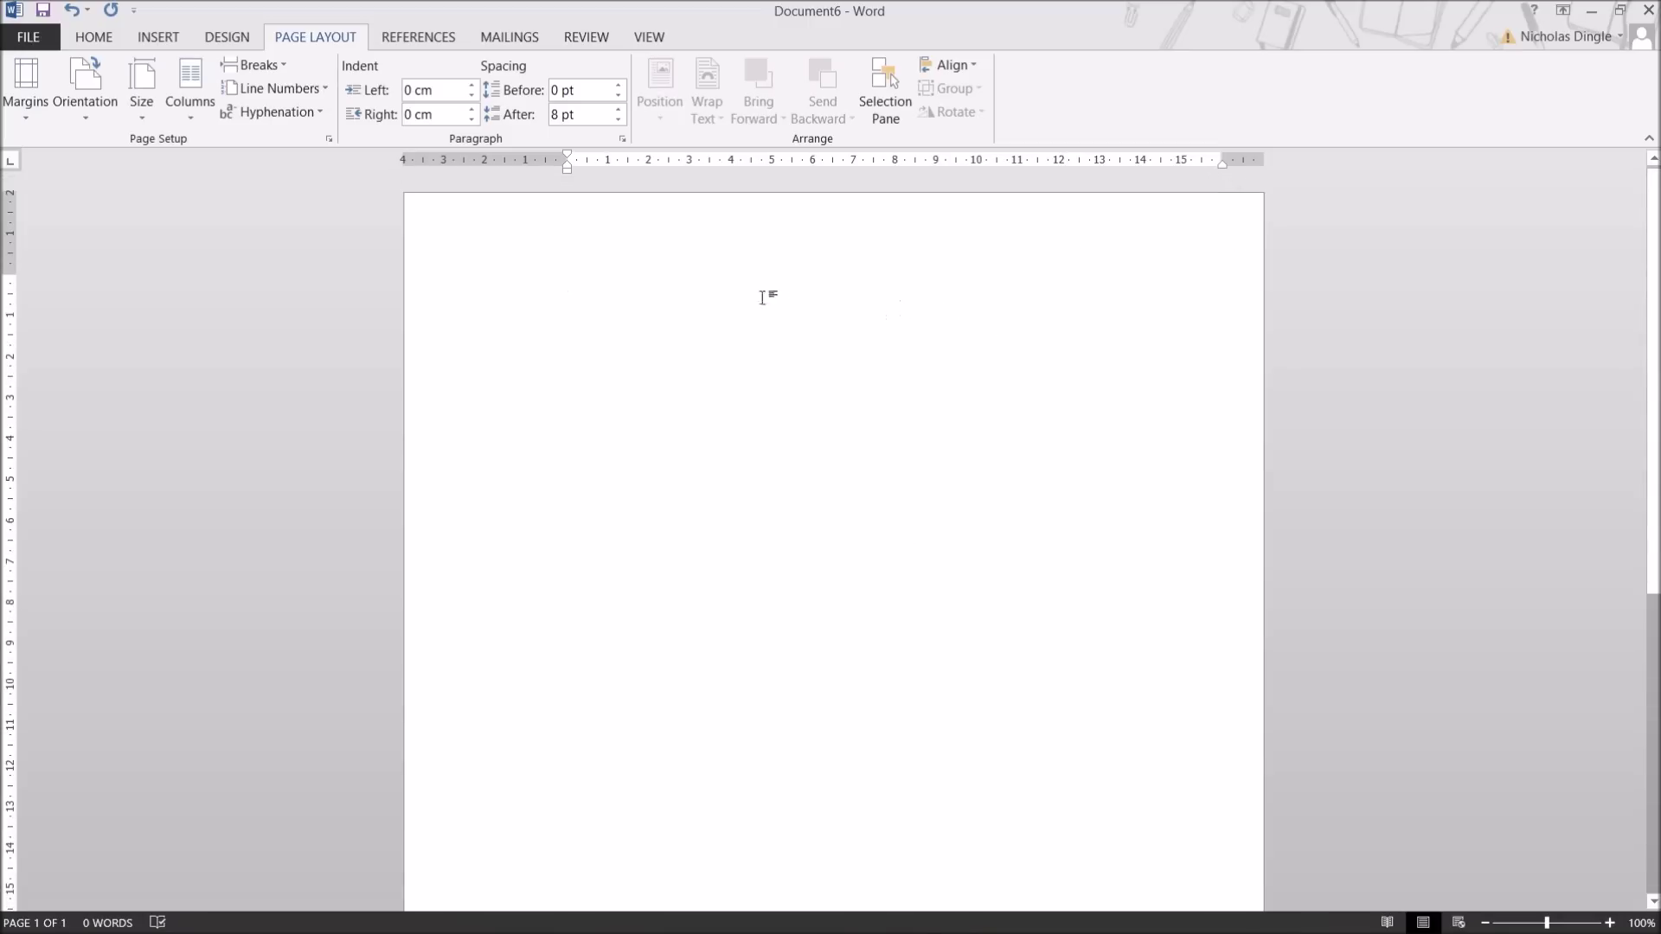
Apply Normal 2.54 cm margins and set the gutter to 0 cm
left_click(24, 116)
left_click(89, 303)
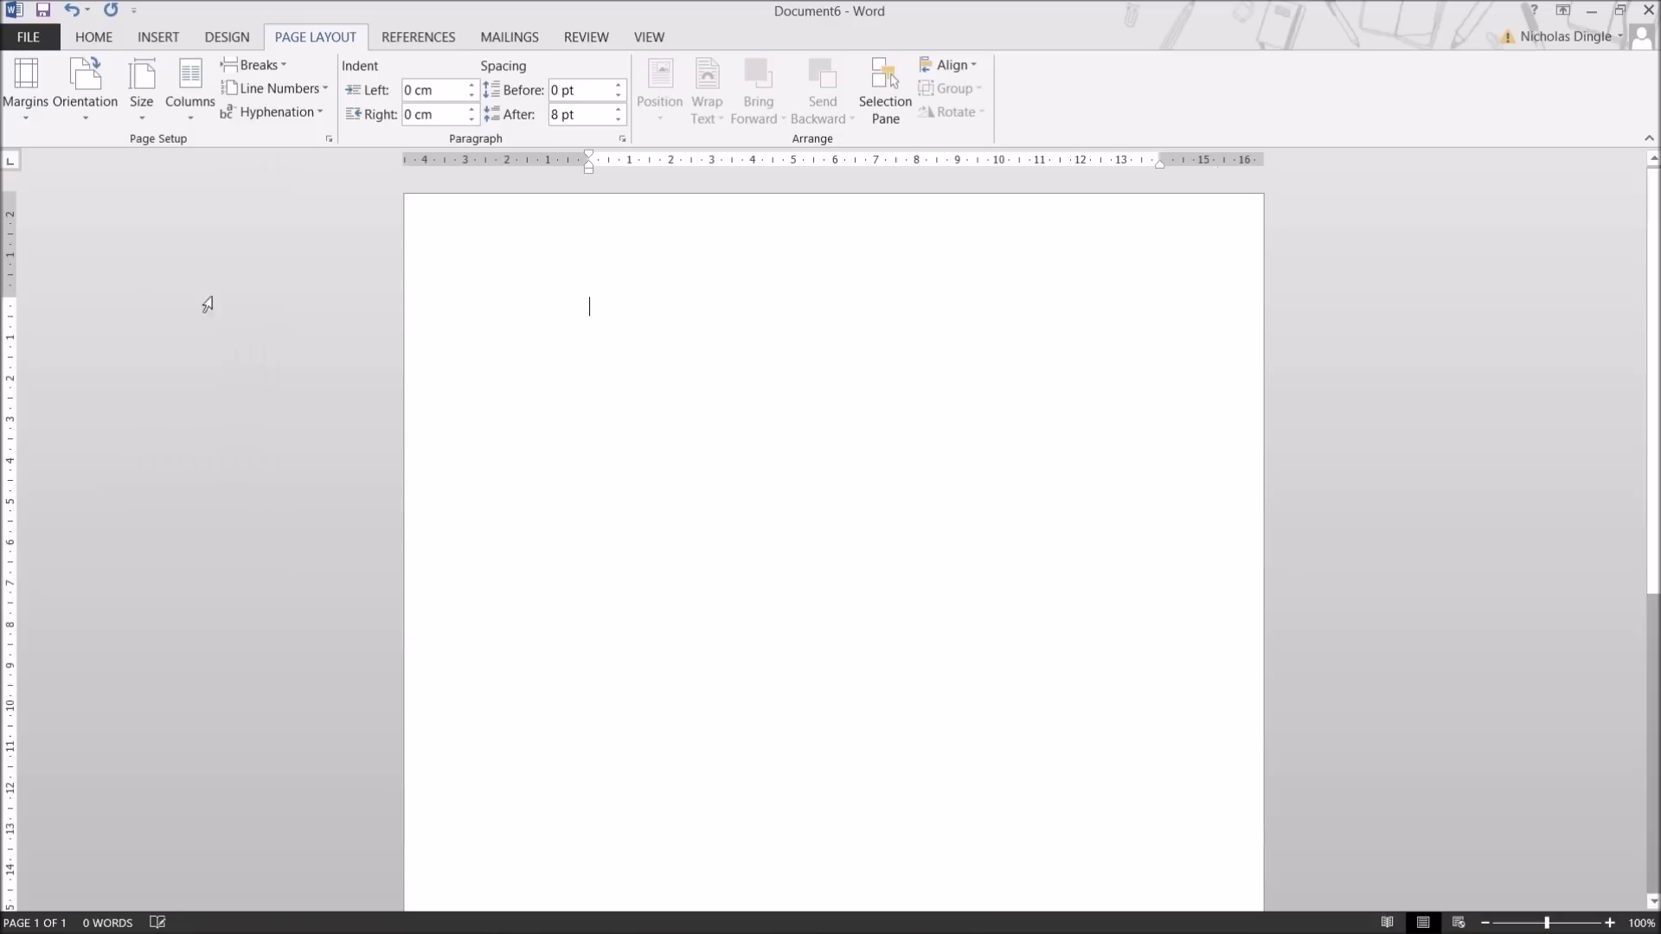
left_click(24, 90)
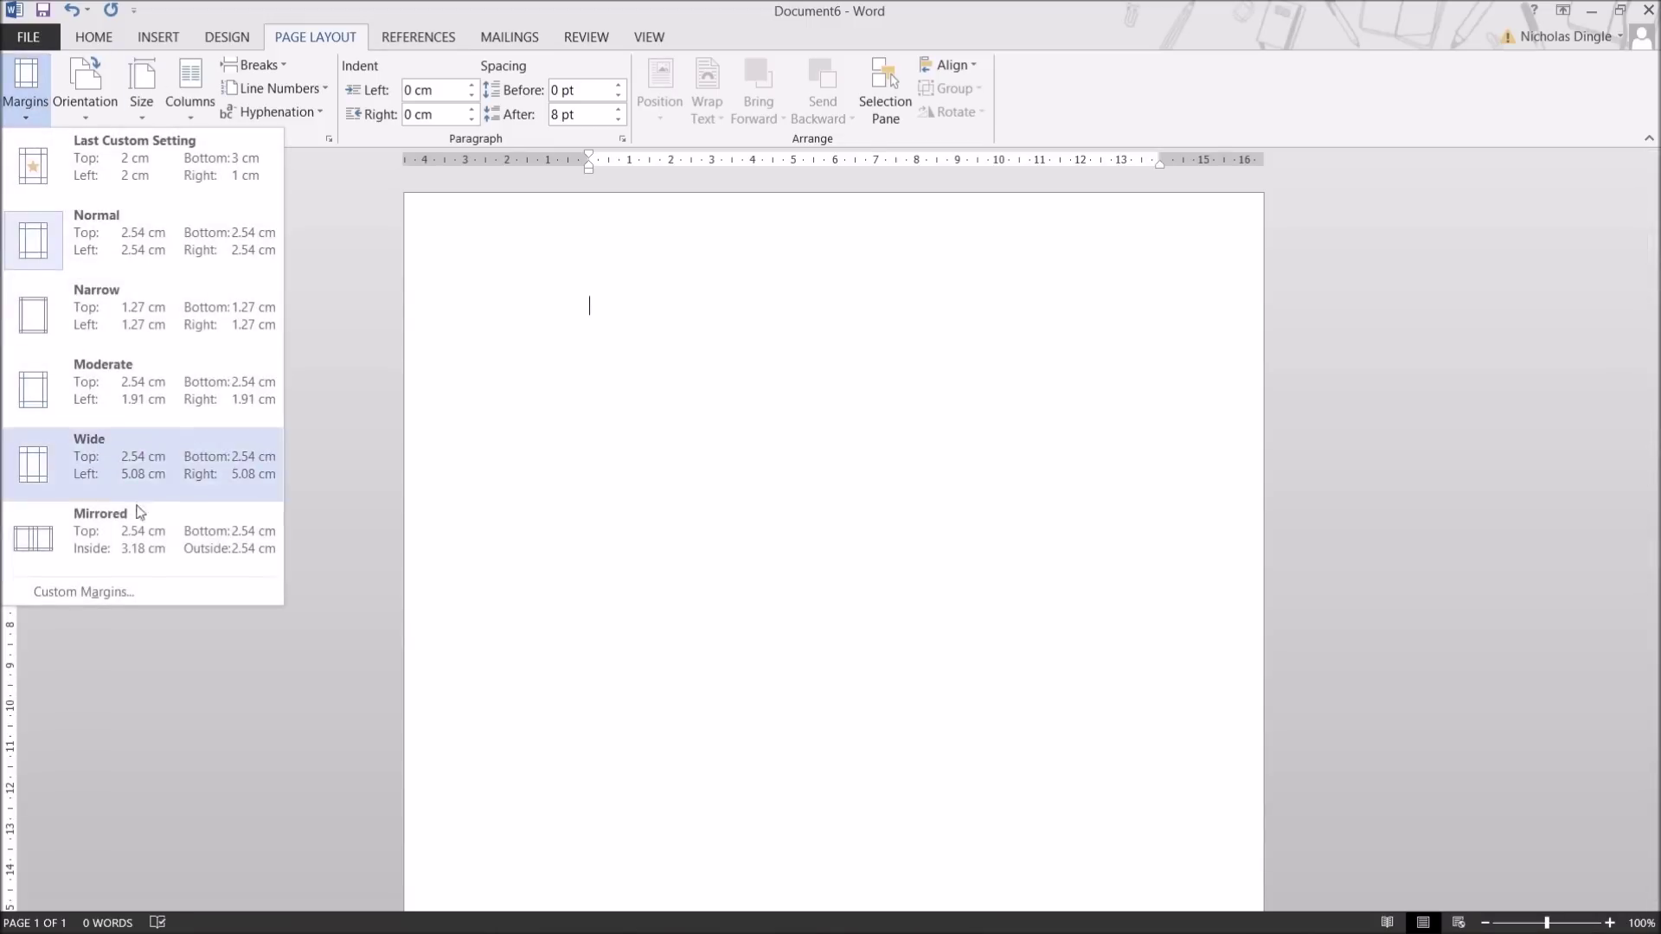
left_click(161, 587)
double_click(712, 305)
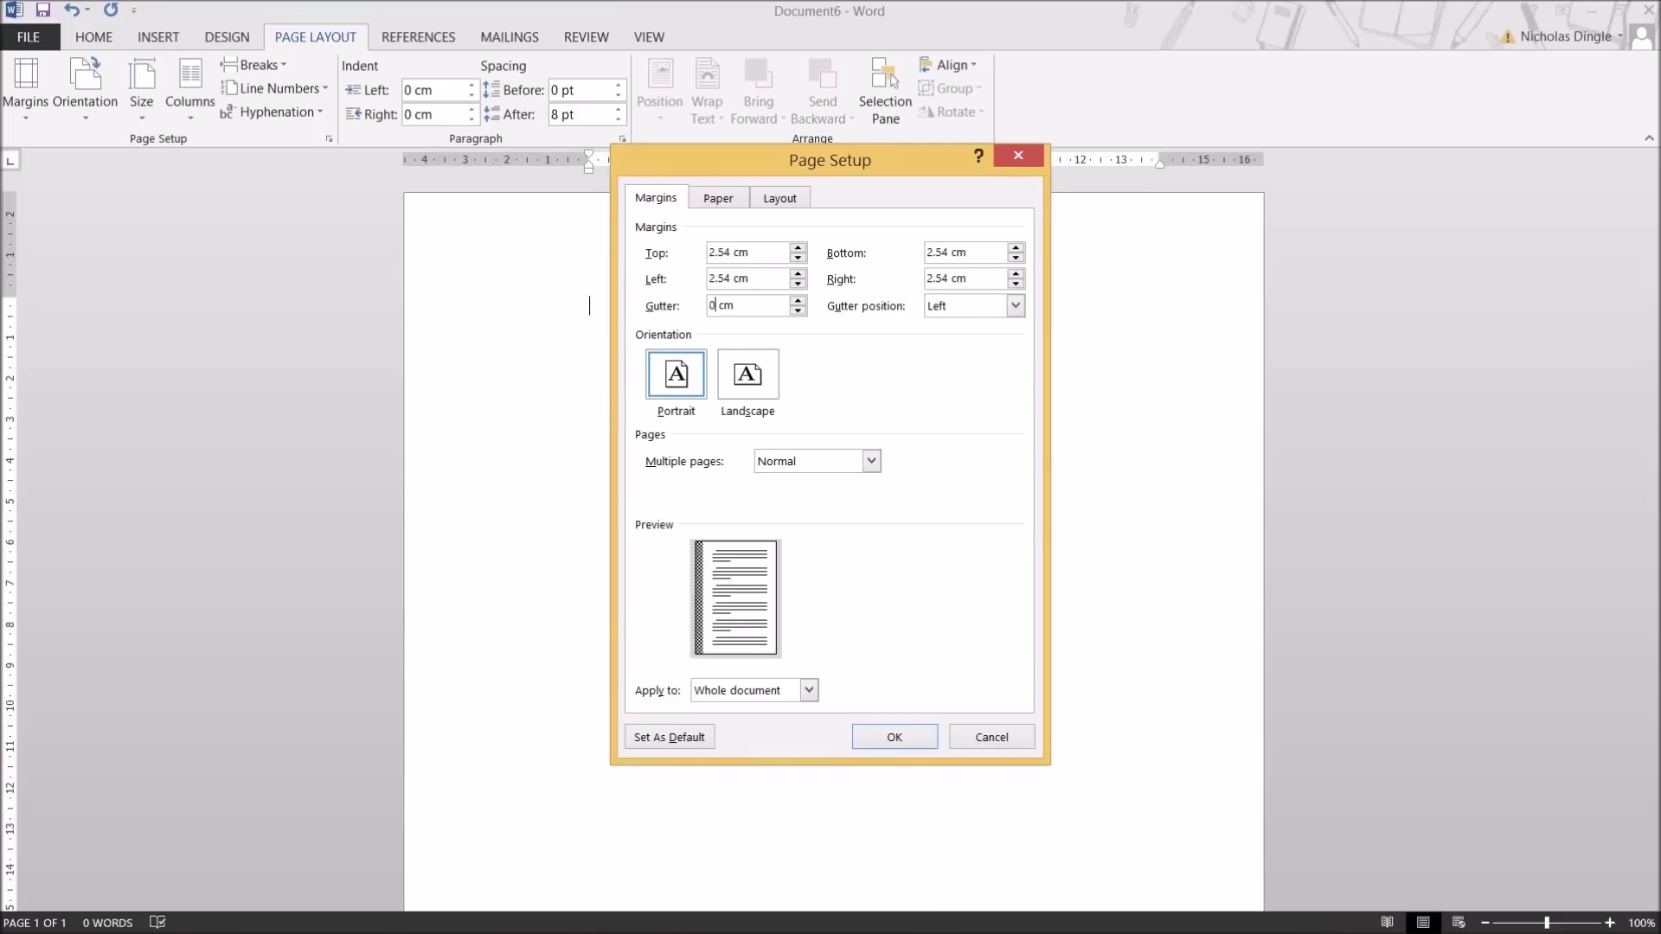
type("0")
left_click(895, 737)
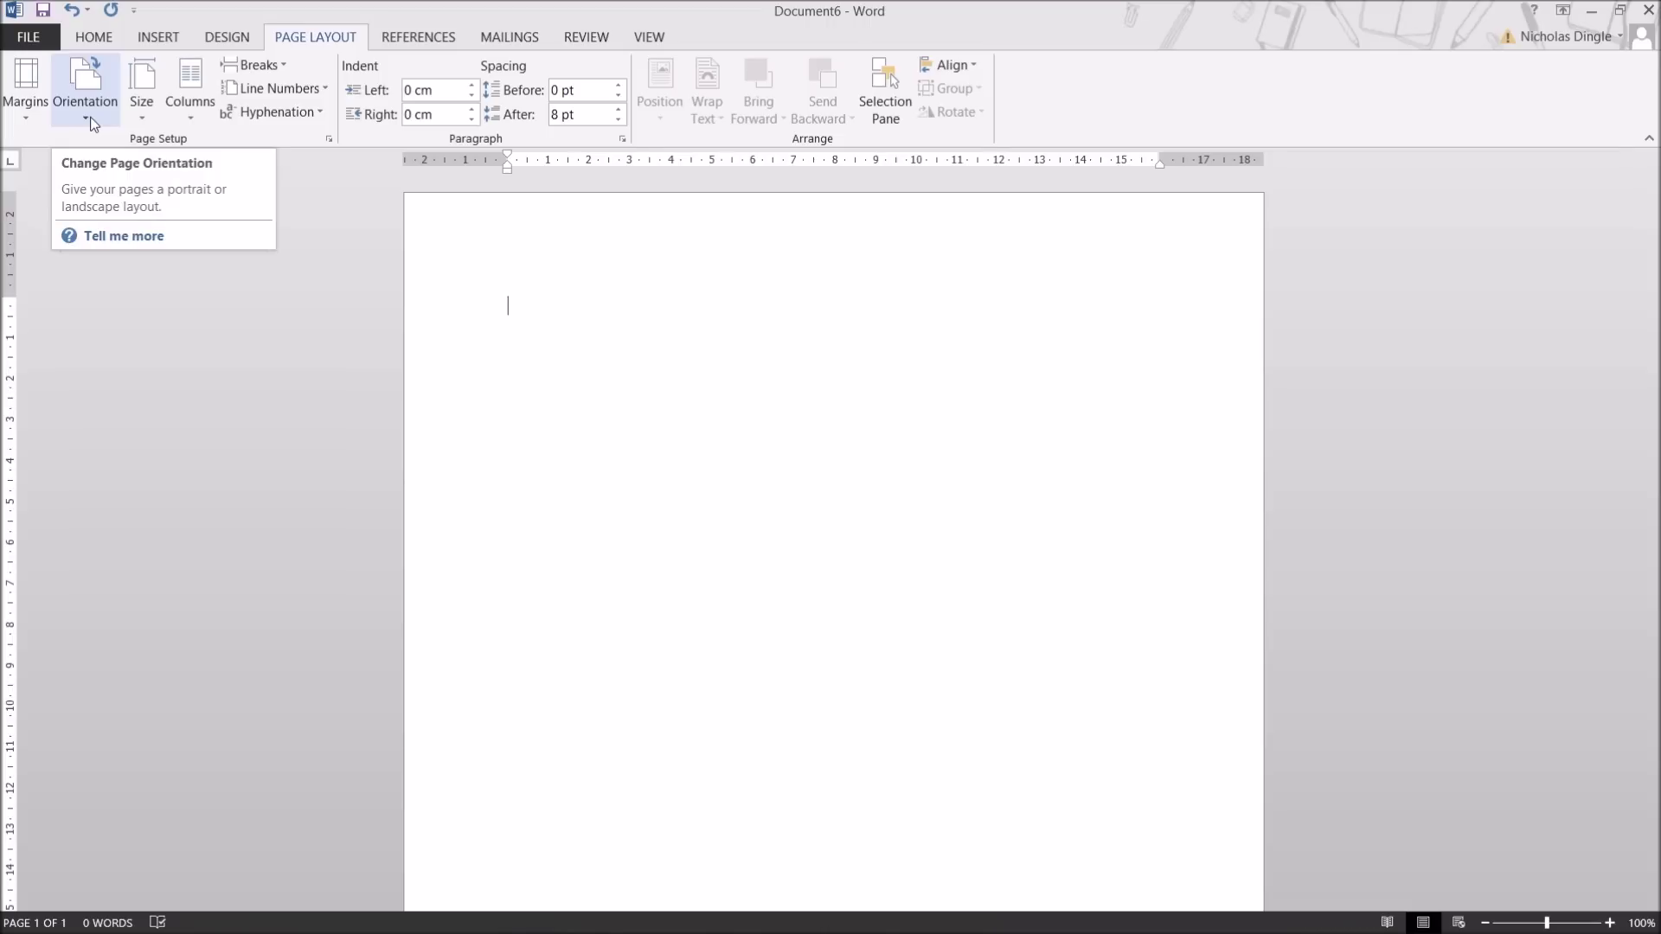
left_click(145, 108)
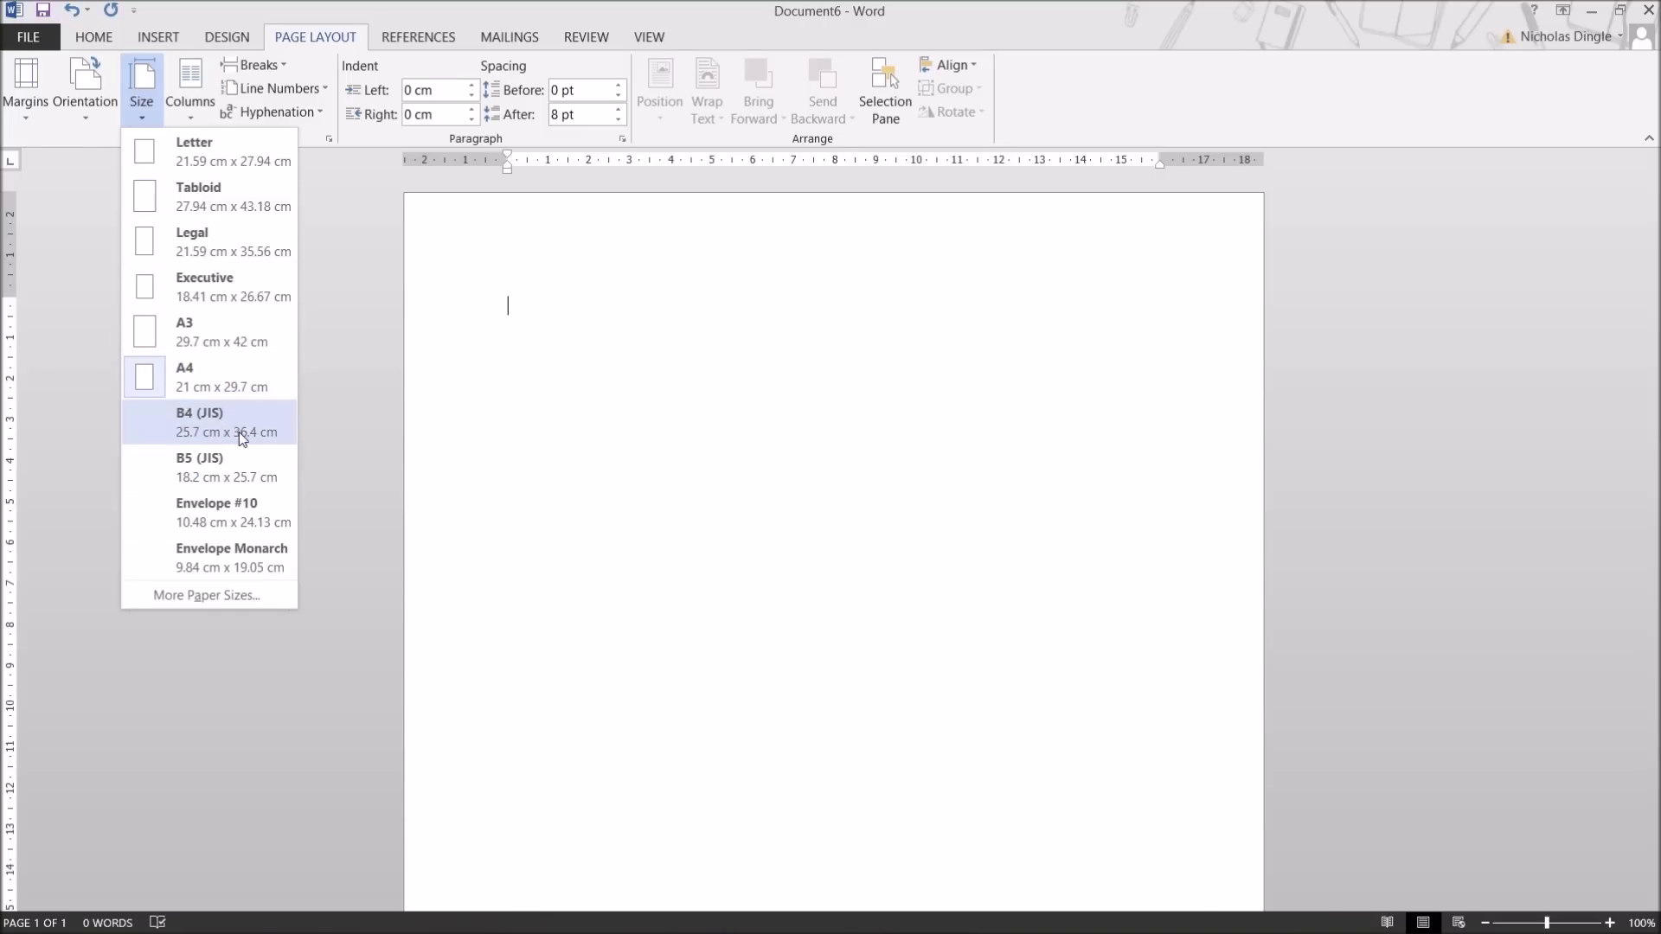
left_click(242, 602)
left_click(782, 253)
scroll(784, 263, "up", 2)
left_click(782, 253)
left_click(782, 253)
left_click(782, 255)
double_click(753, 280)
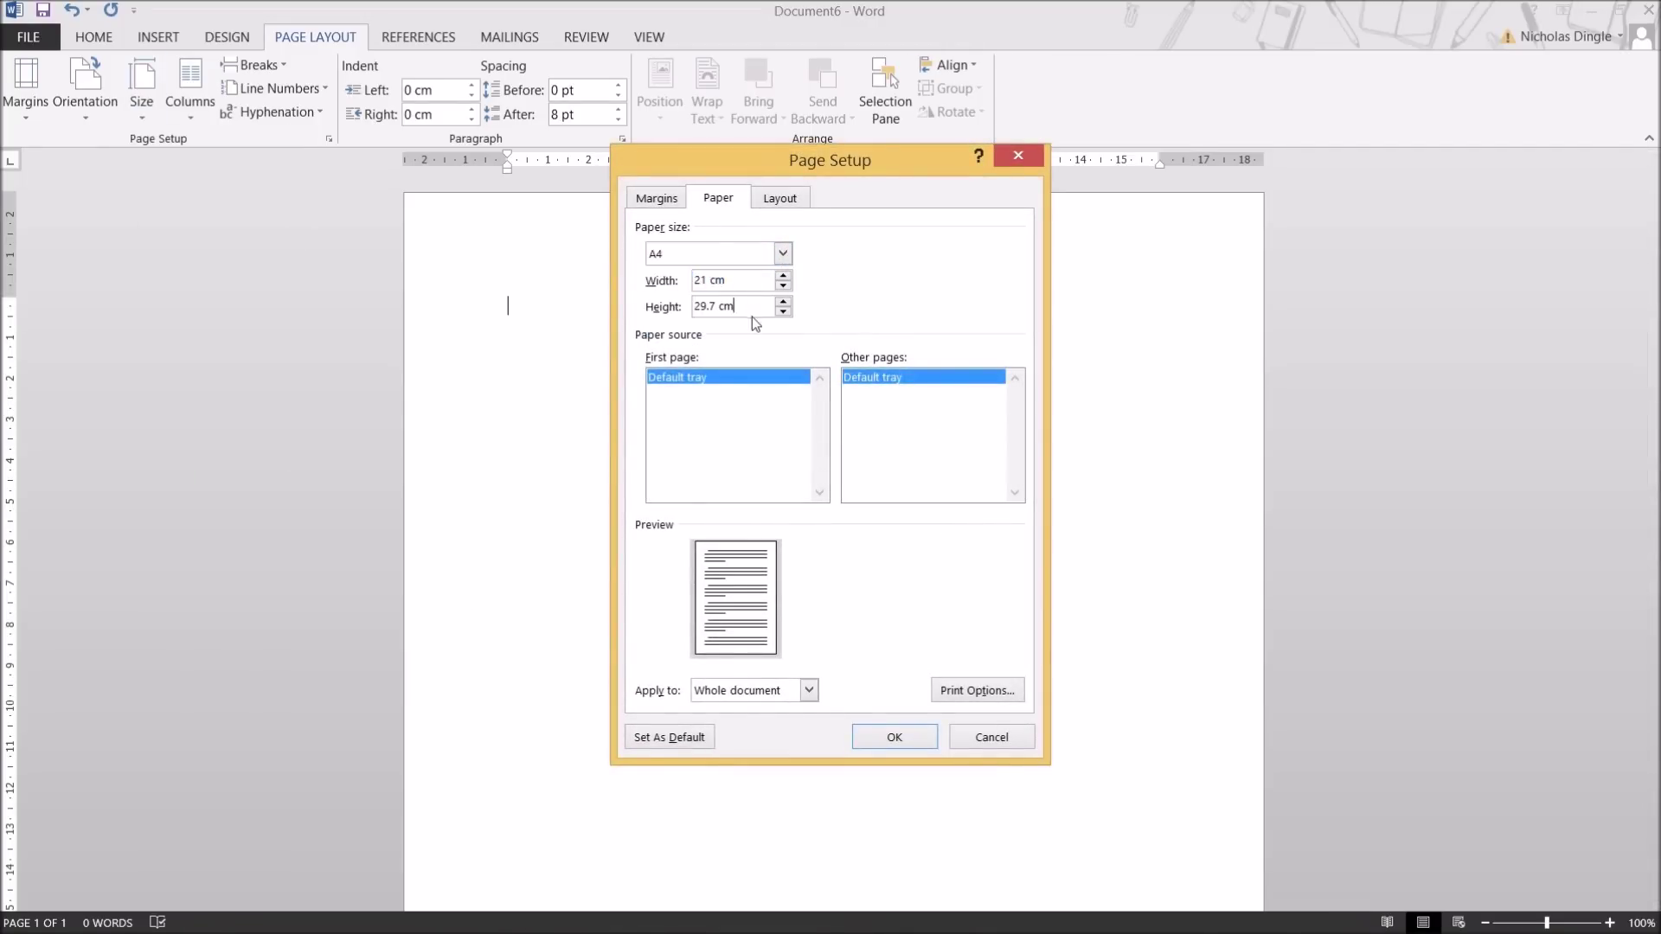
left_click(991, 737)
left_click(142, 91)
left_click(220, 324)
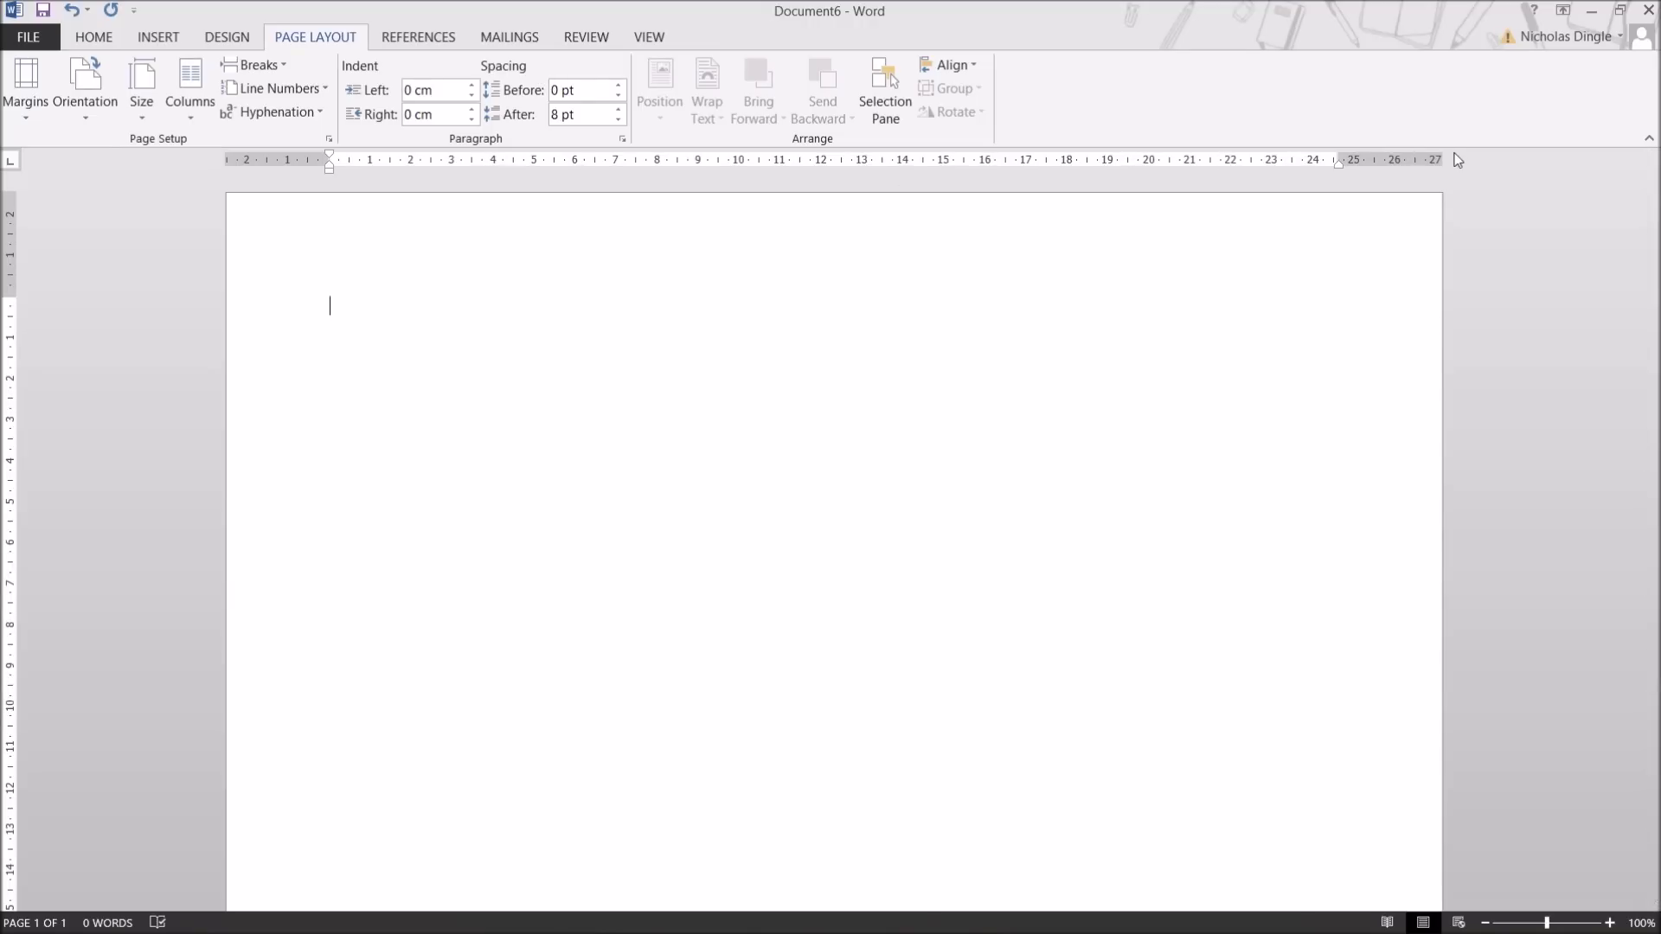
left_click(141, 91)
left_click(213, 329)
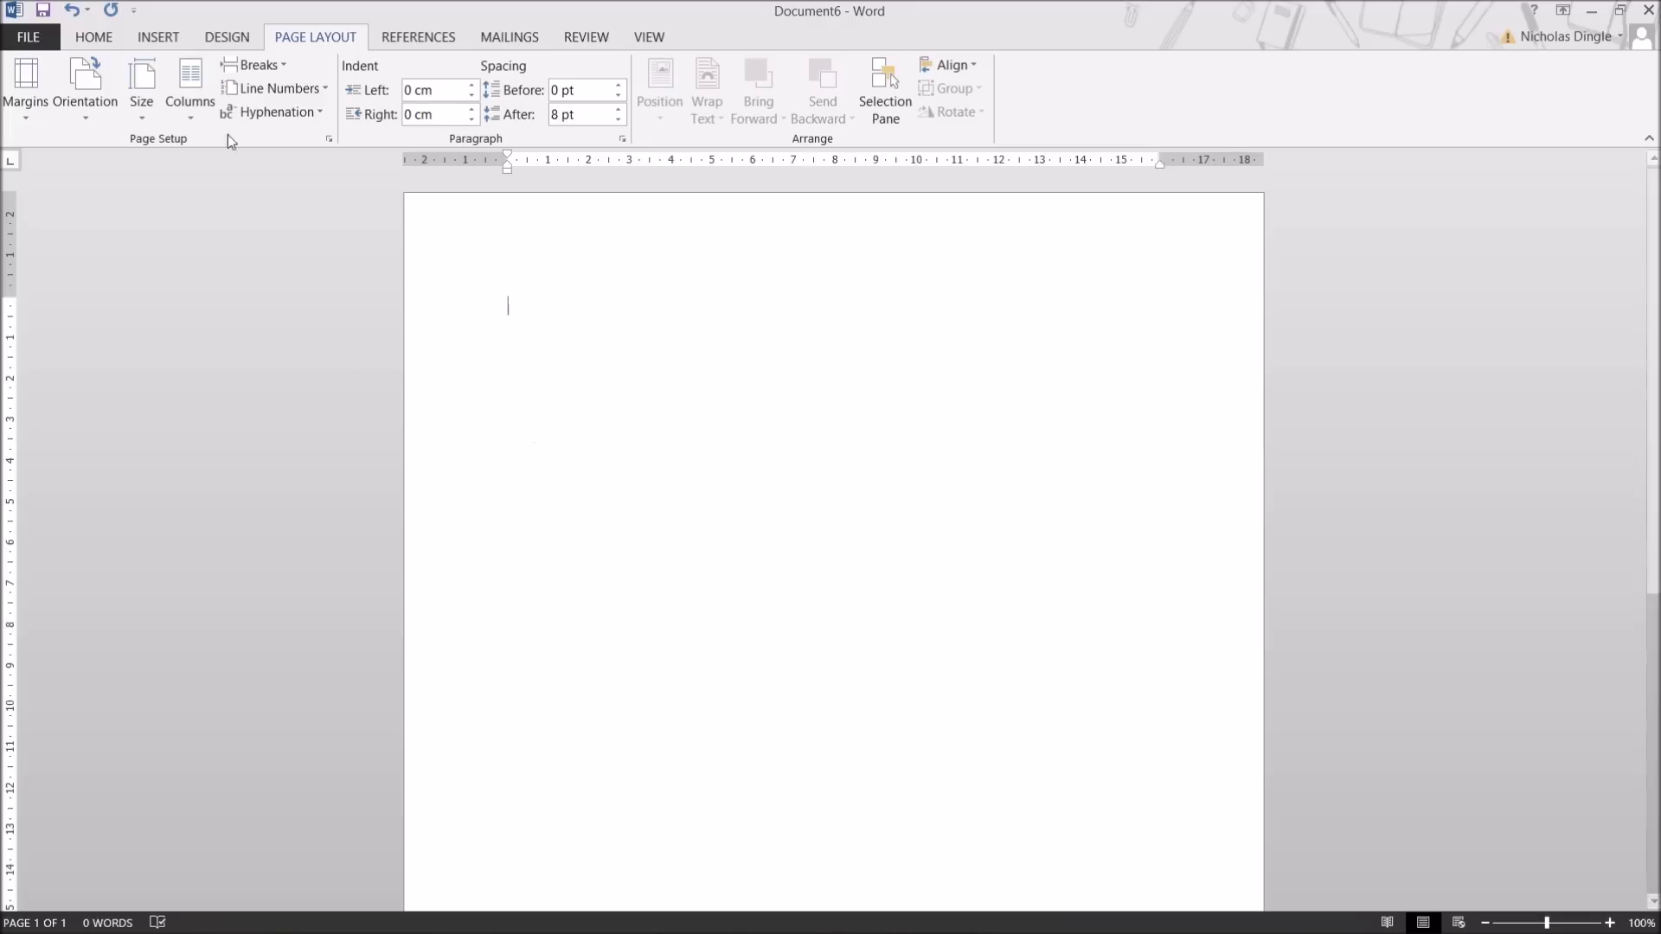
Choose the Two preset from Columns to split the page into two columns
left_click(171, 104)
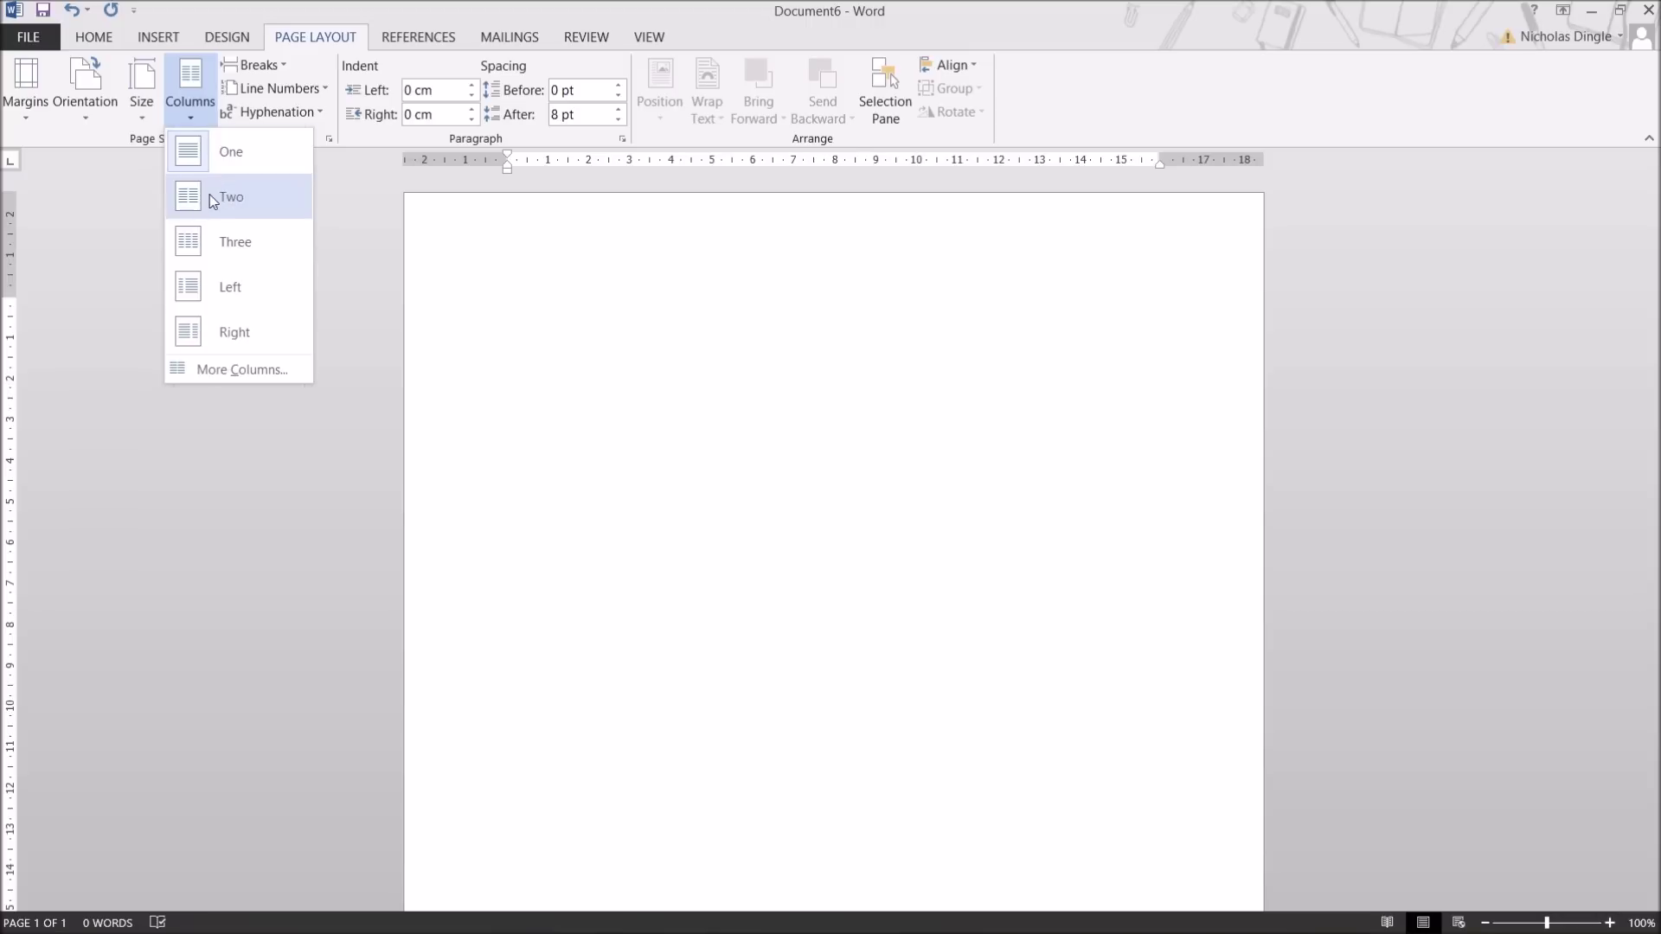
left_click(208, 198)
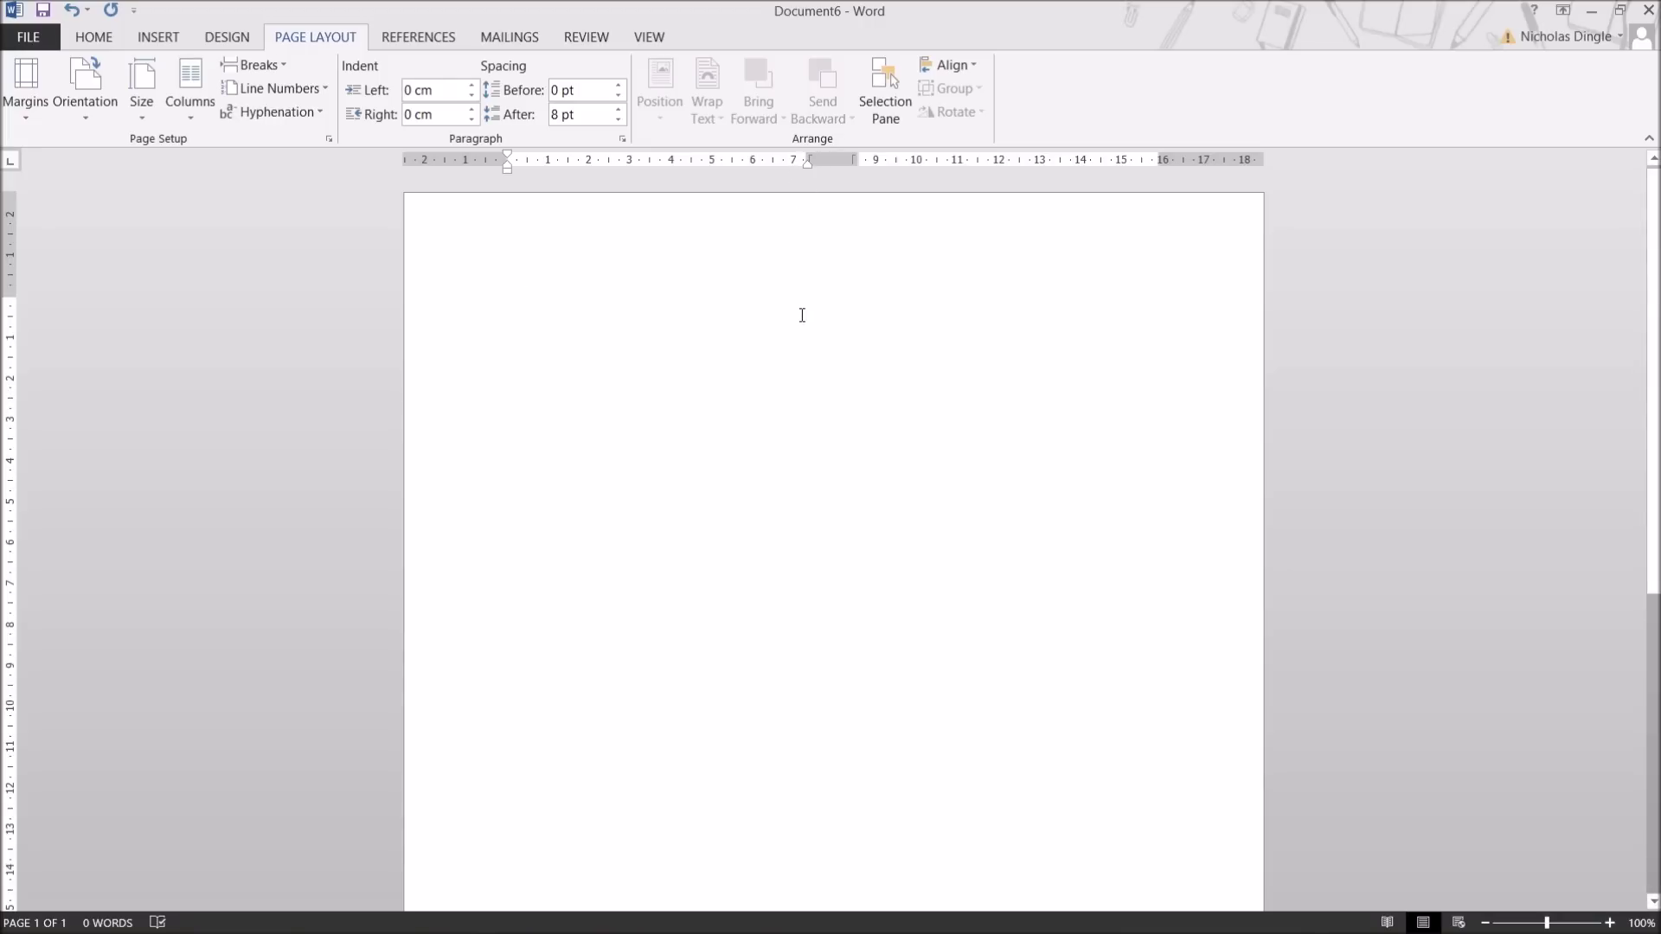
scroll(805, 347, "down", 10)
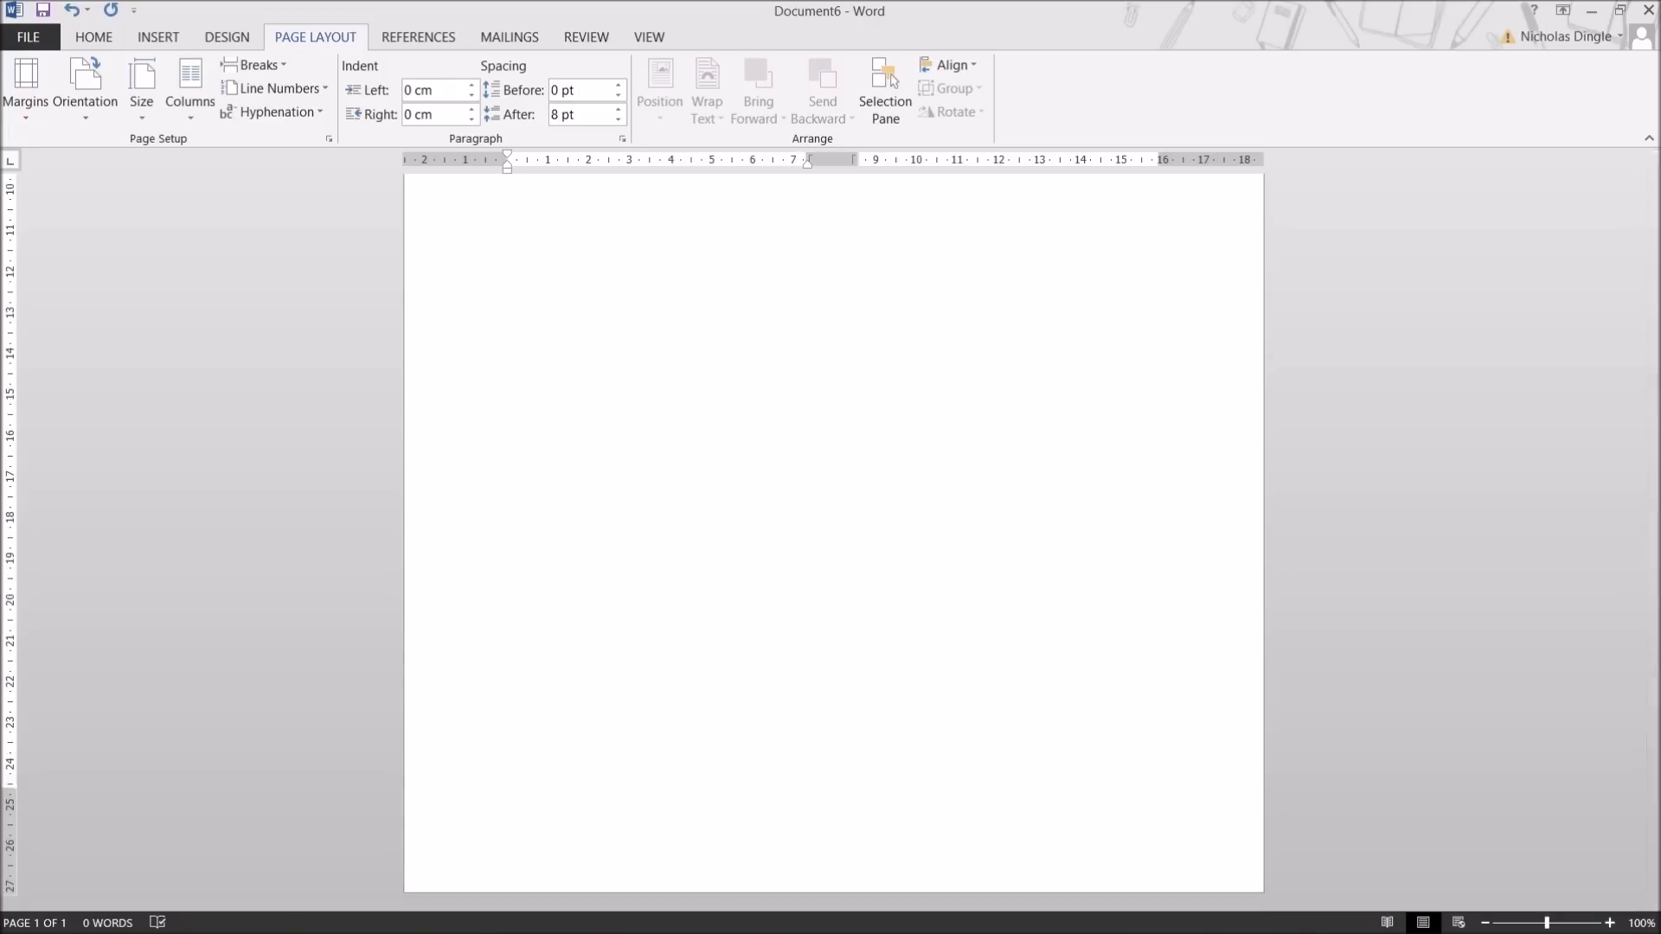
scroll(842, 756, "up", 10)
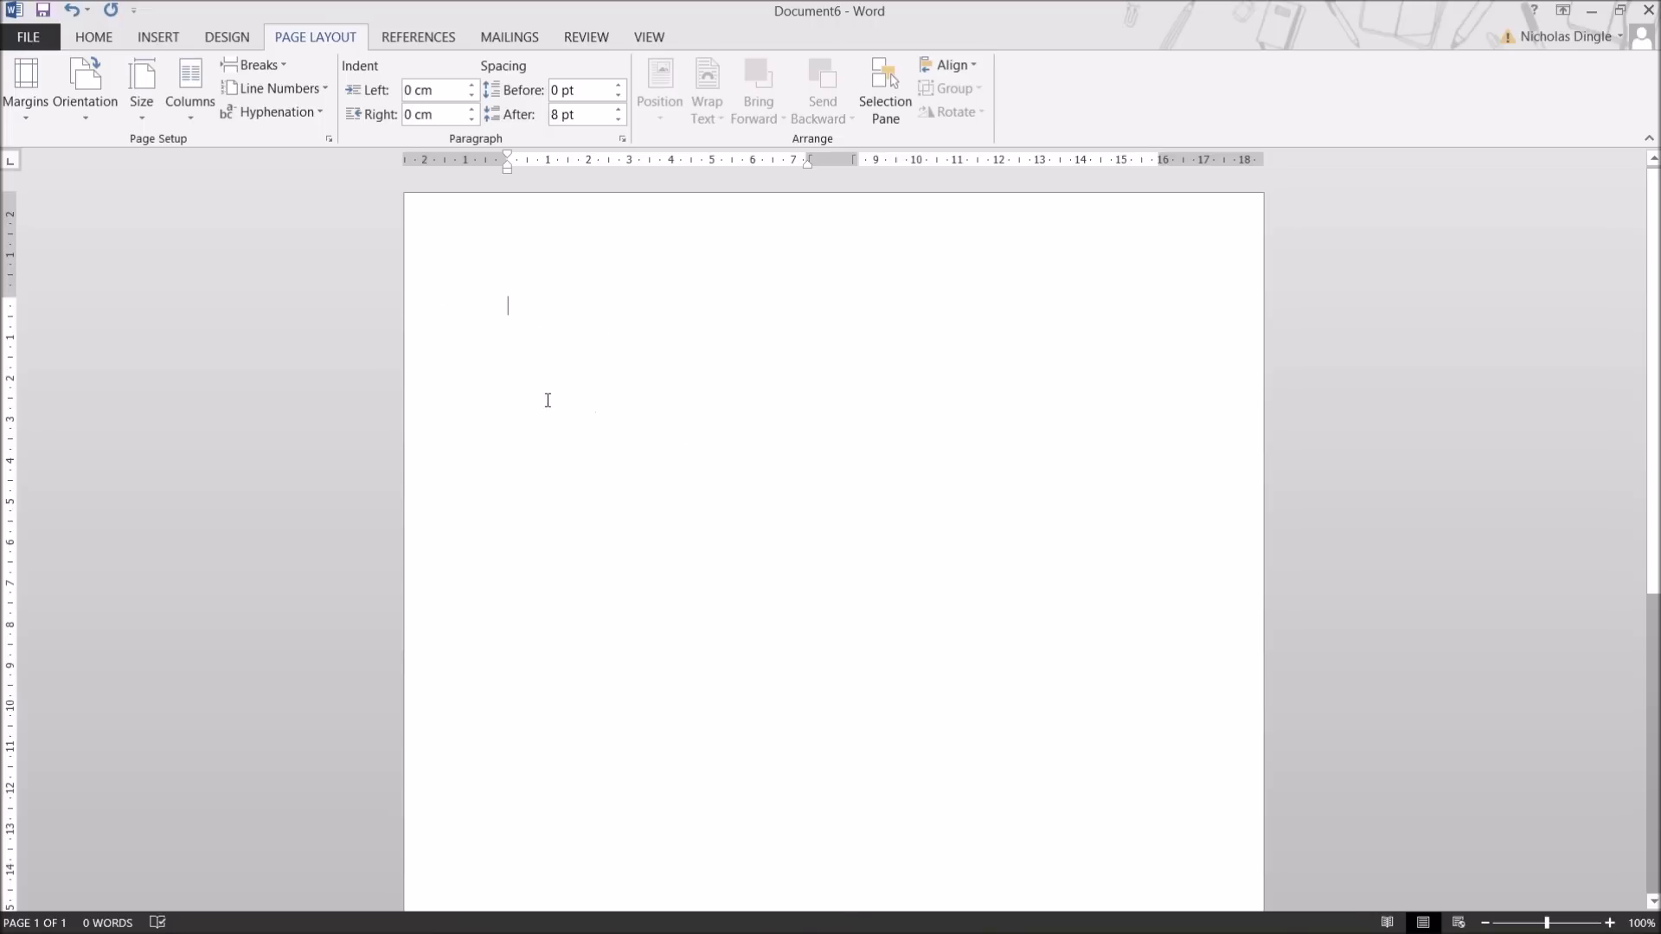
Fill the page with sample paragraphs using =rand
type("=rand(10")
key("Return")
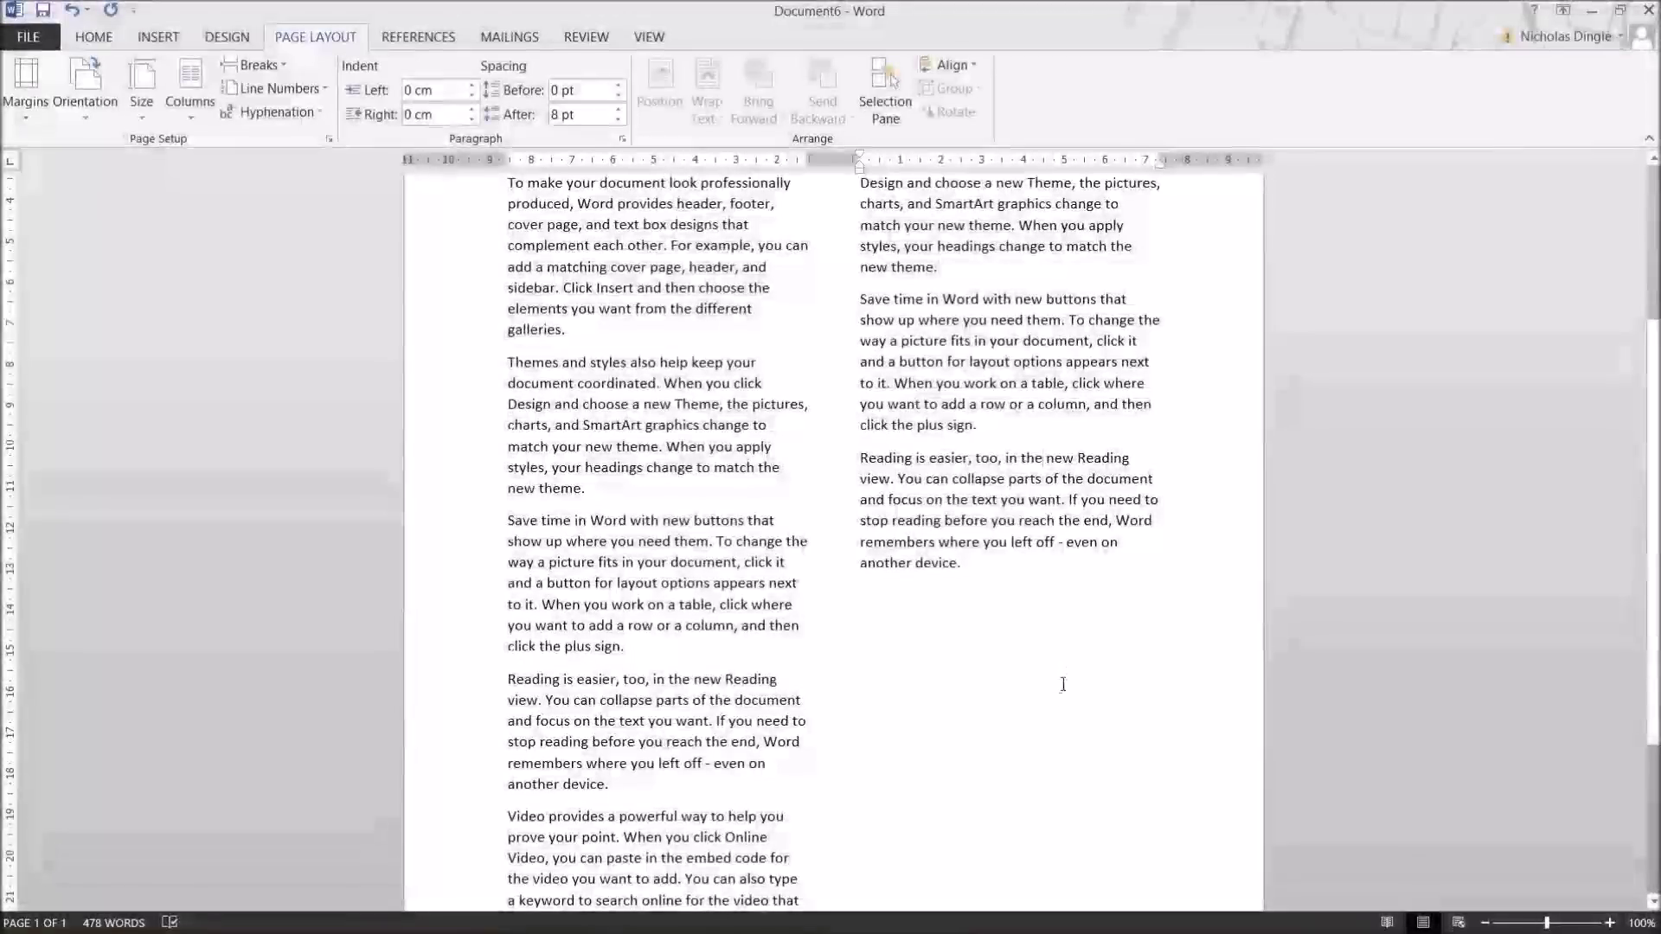
scroll(1039, 726, "up", 3)
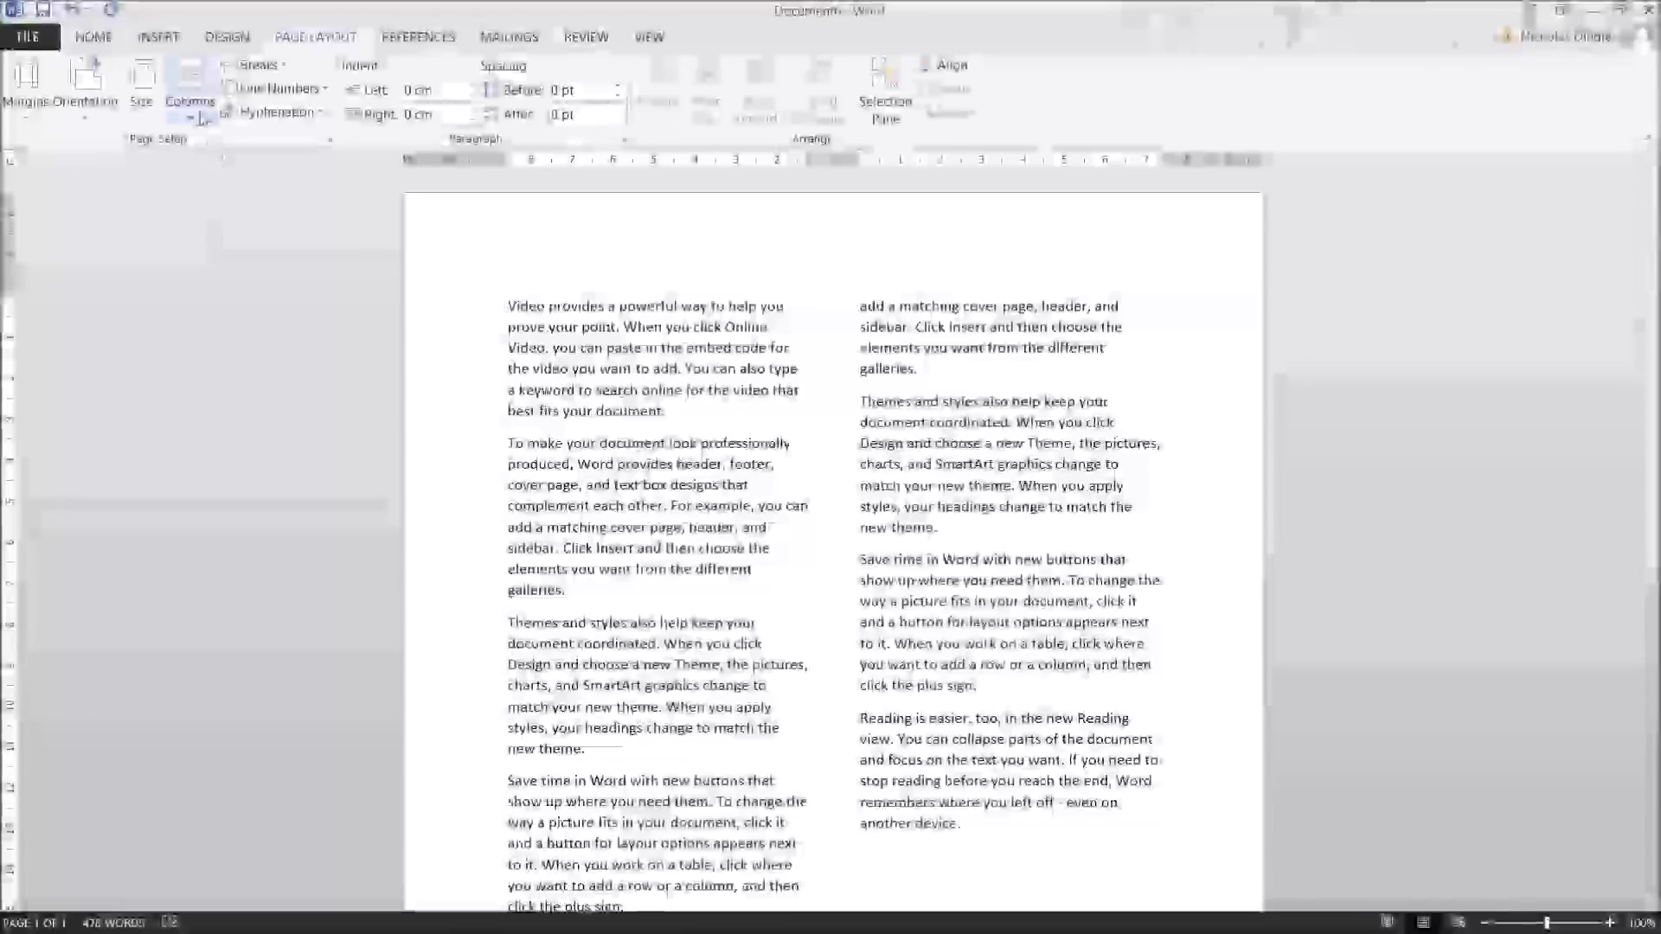
Try the Three, Left and Right column presets, then open More Columns
left_click(202, 118)
left_click(234, 245)
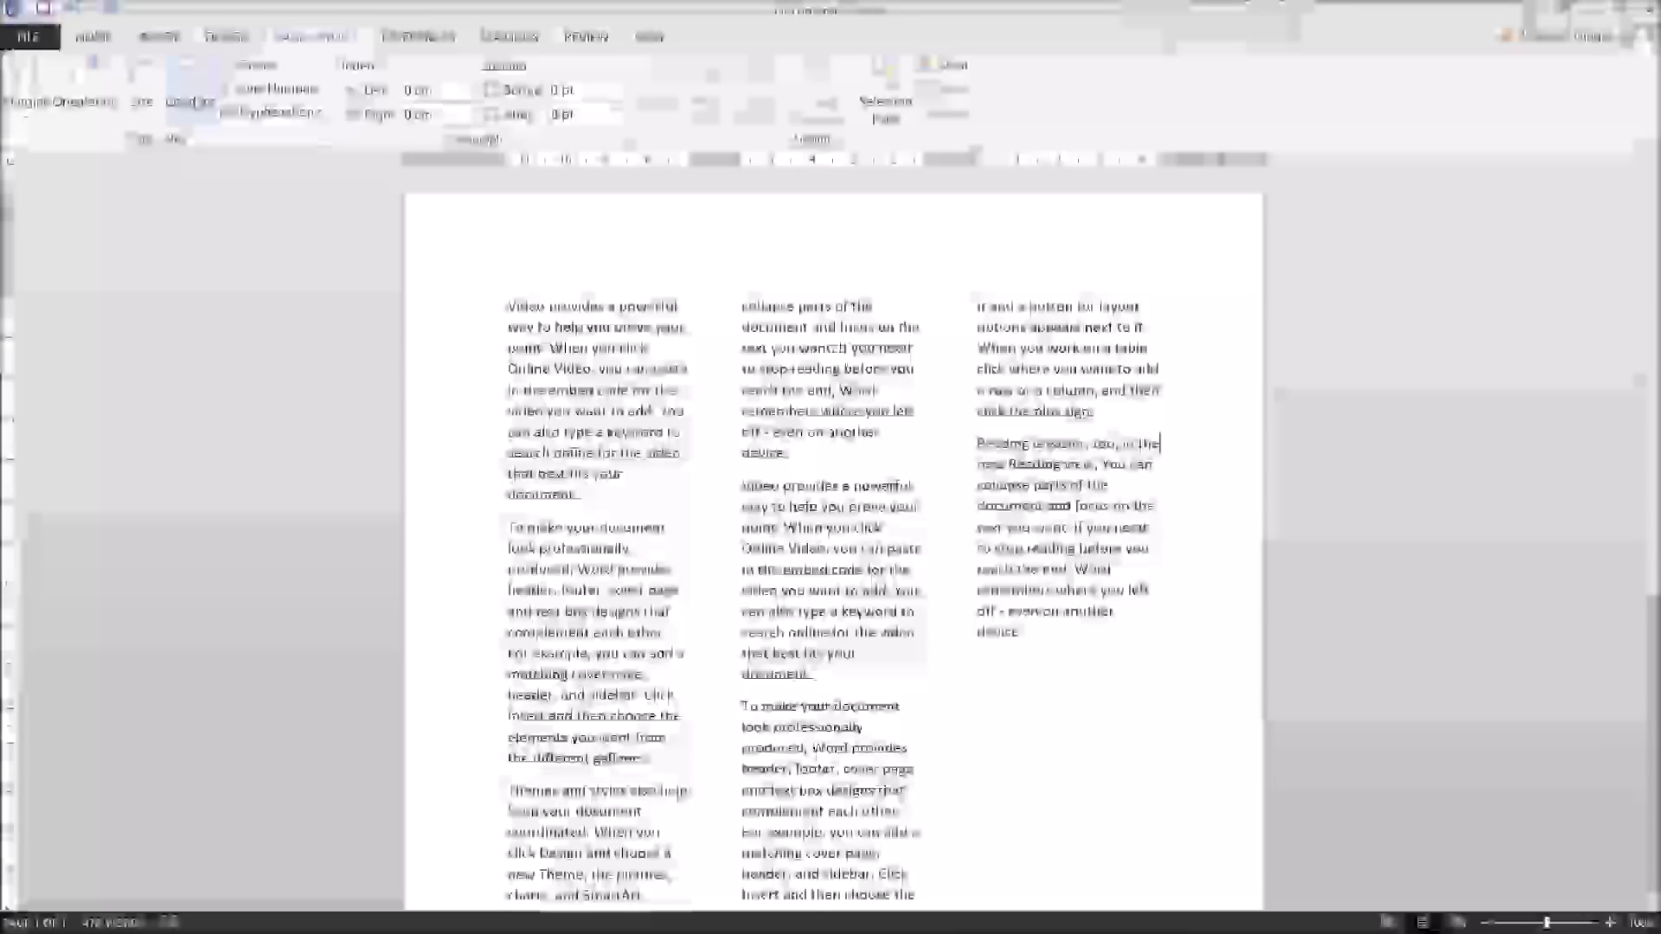
left_click(191, 95)
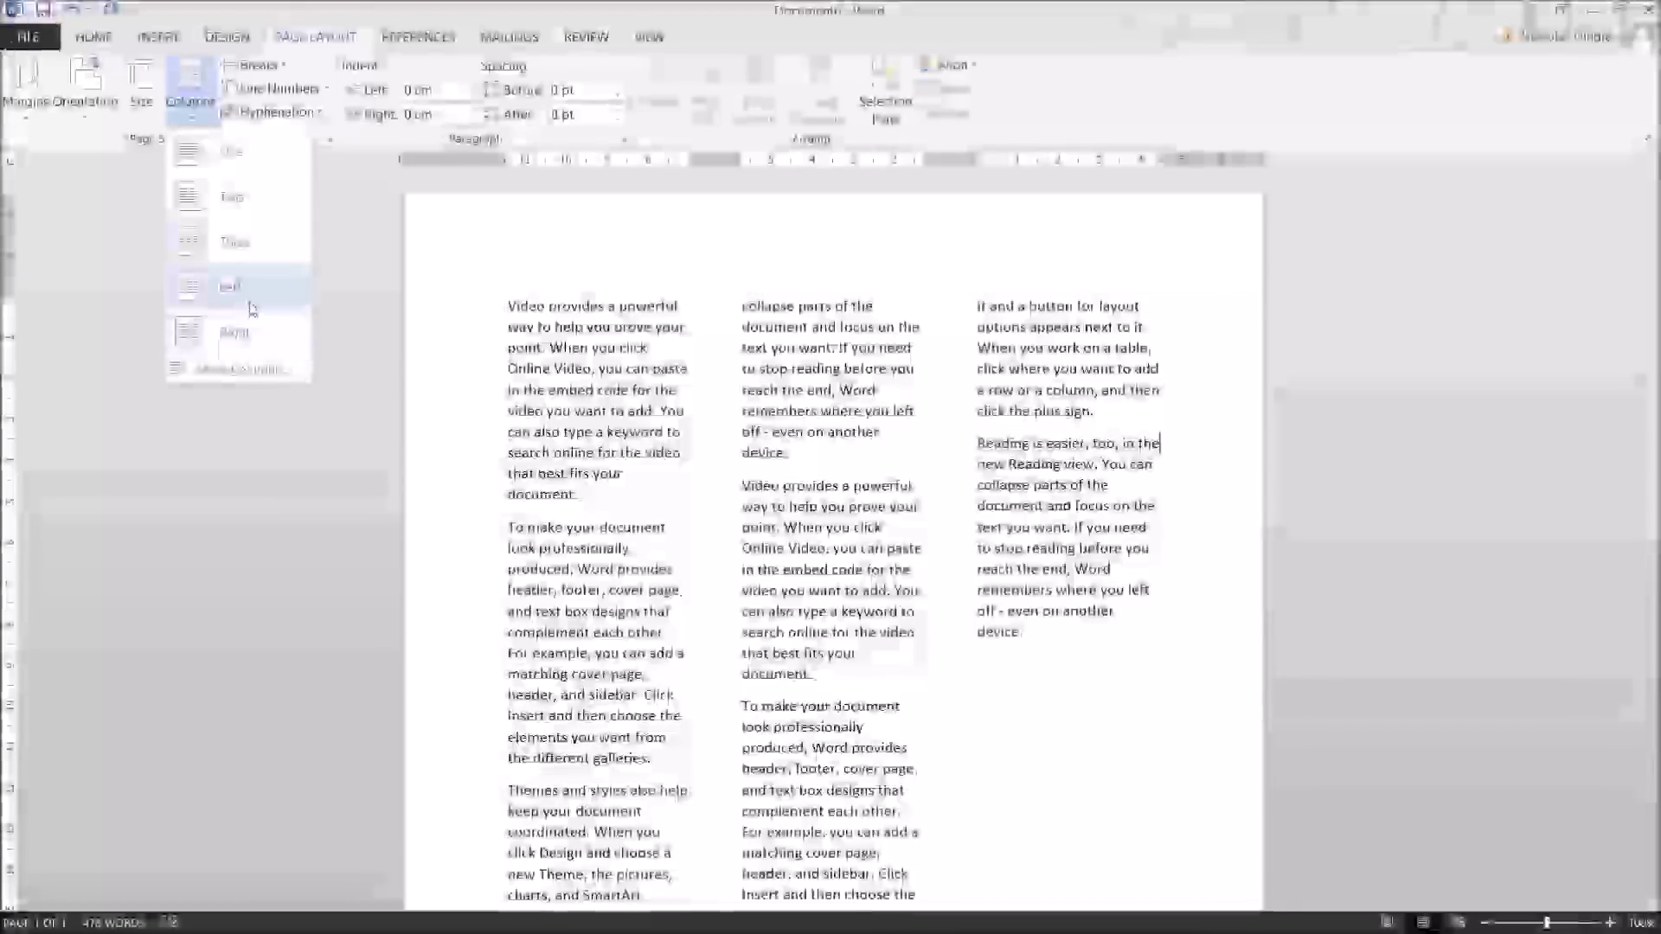
left_click(245, 309)
scroll(452, 315, "down", 3)
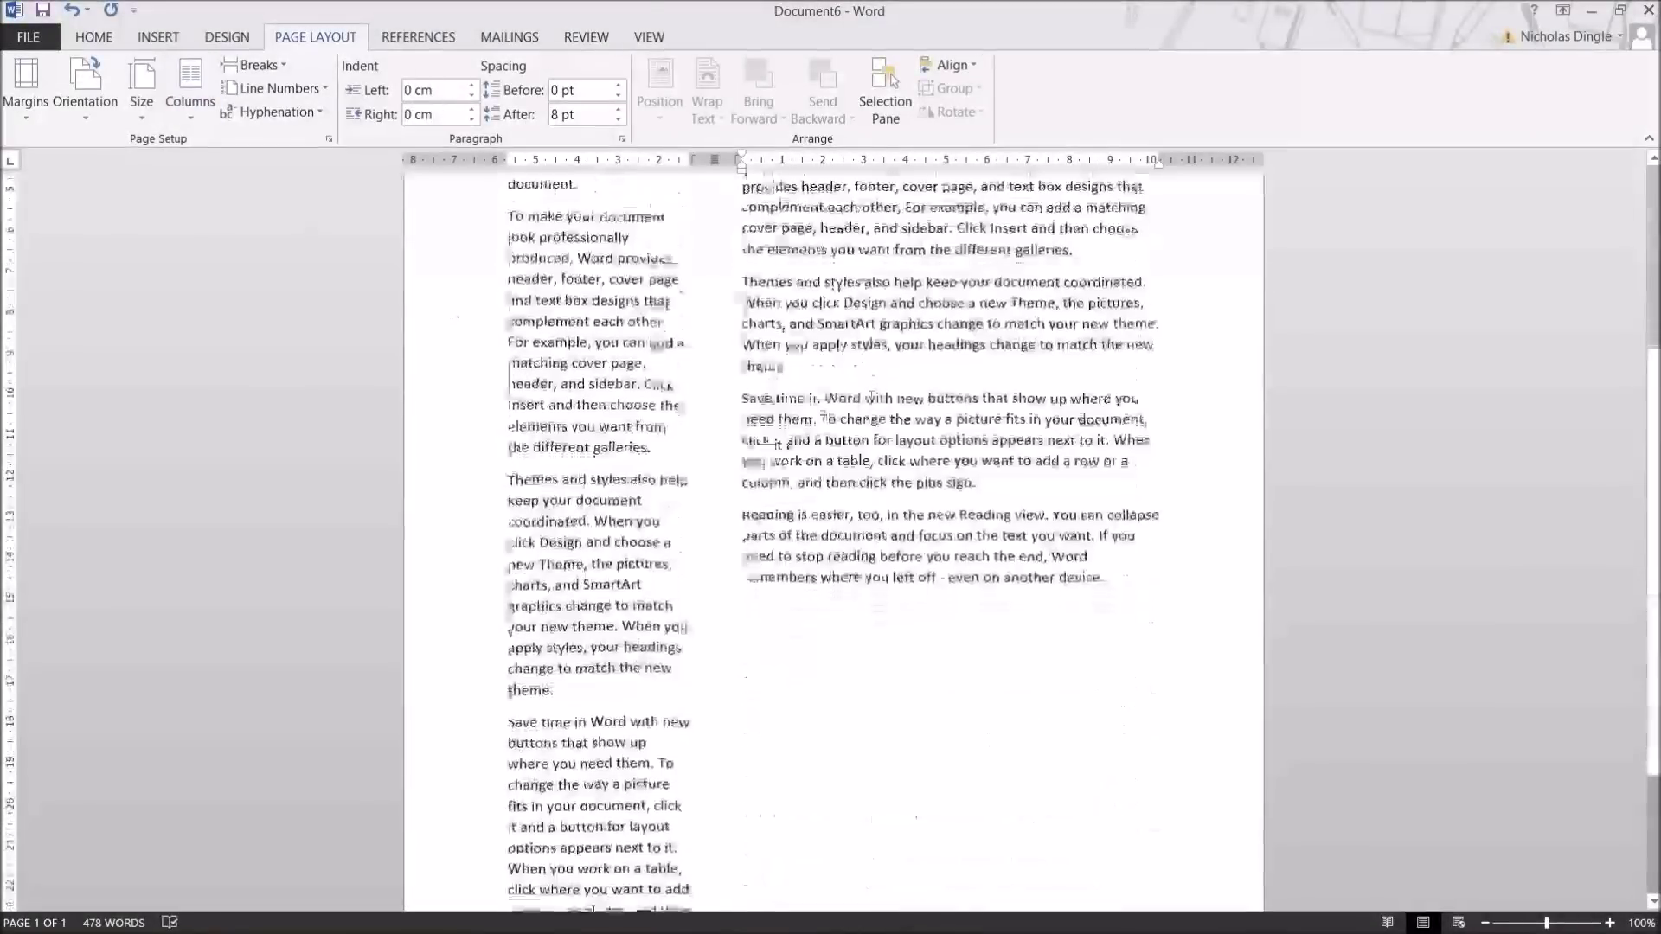
left_click(190, 95)
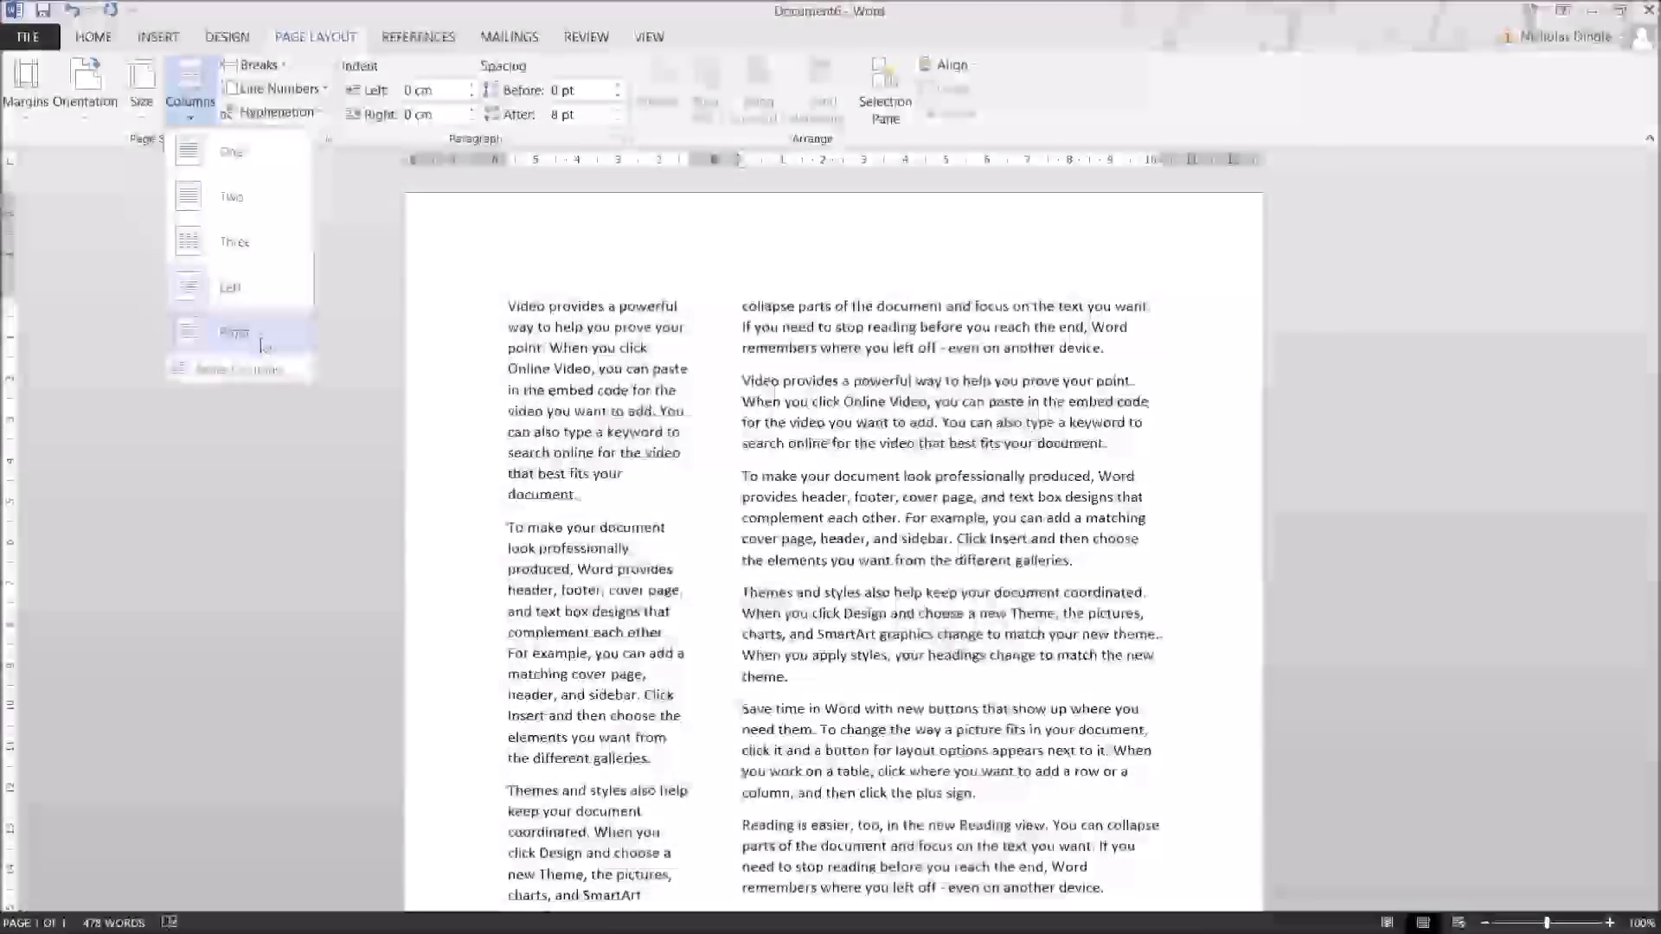
left_click(245, 373)
scroll(823, 559, "down", 3)
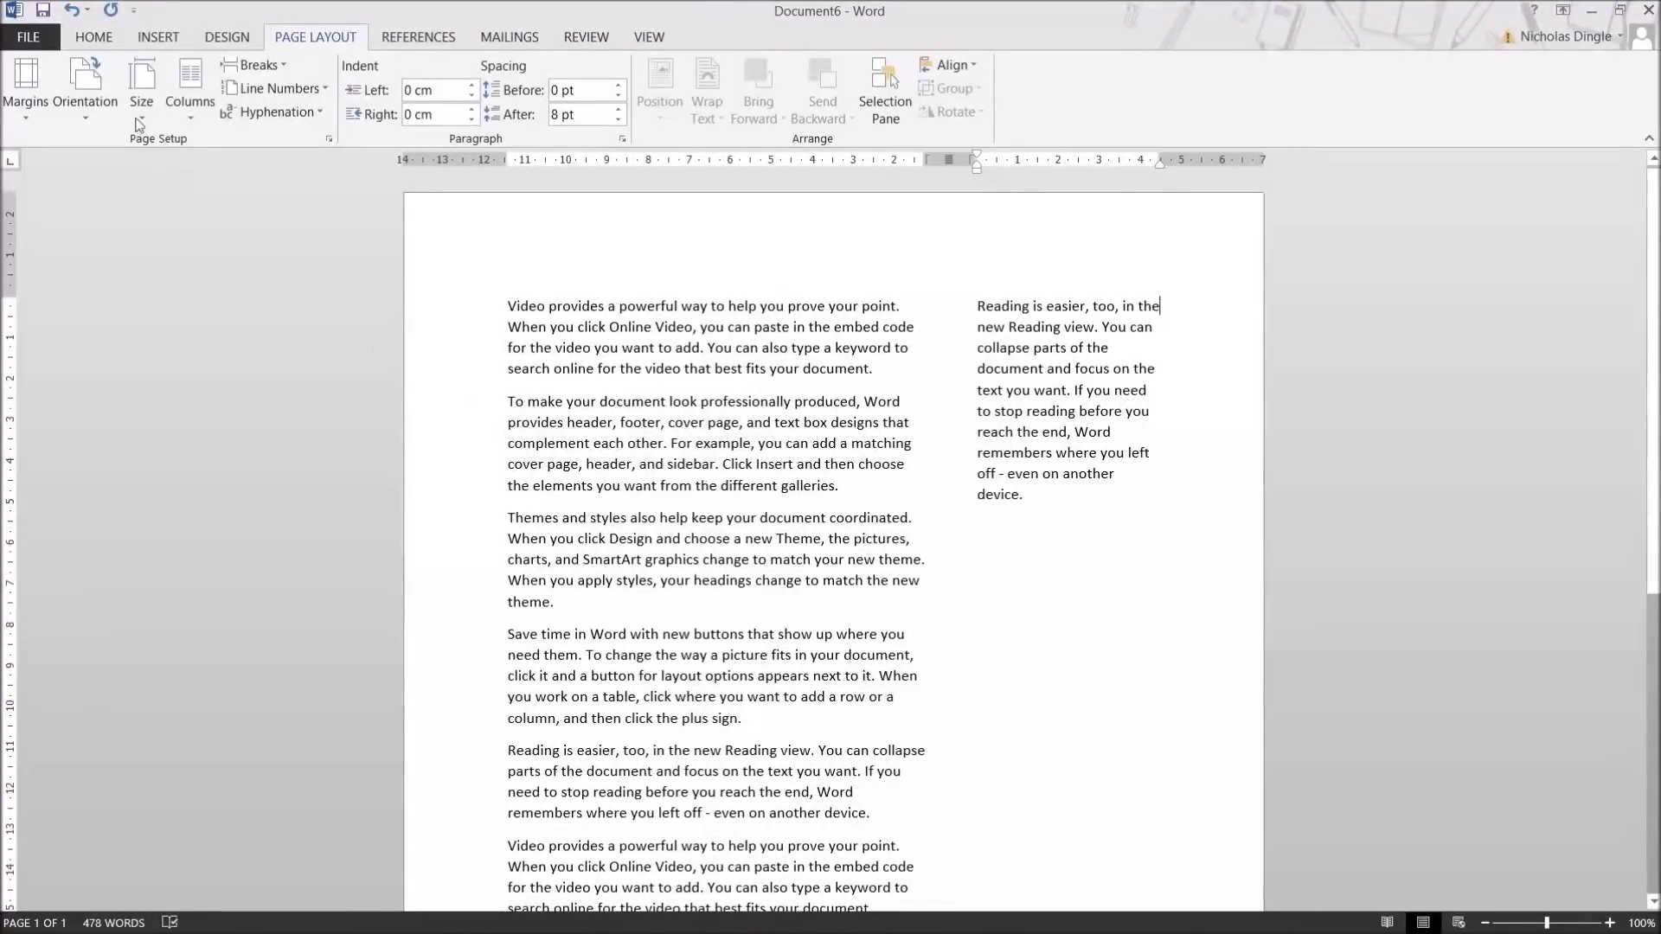
left_click(197, 121)
left_click(231, 372)
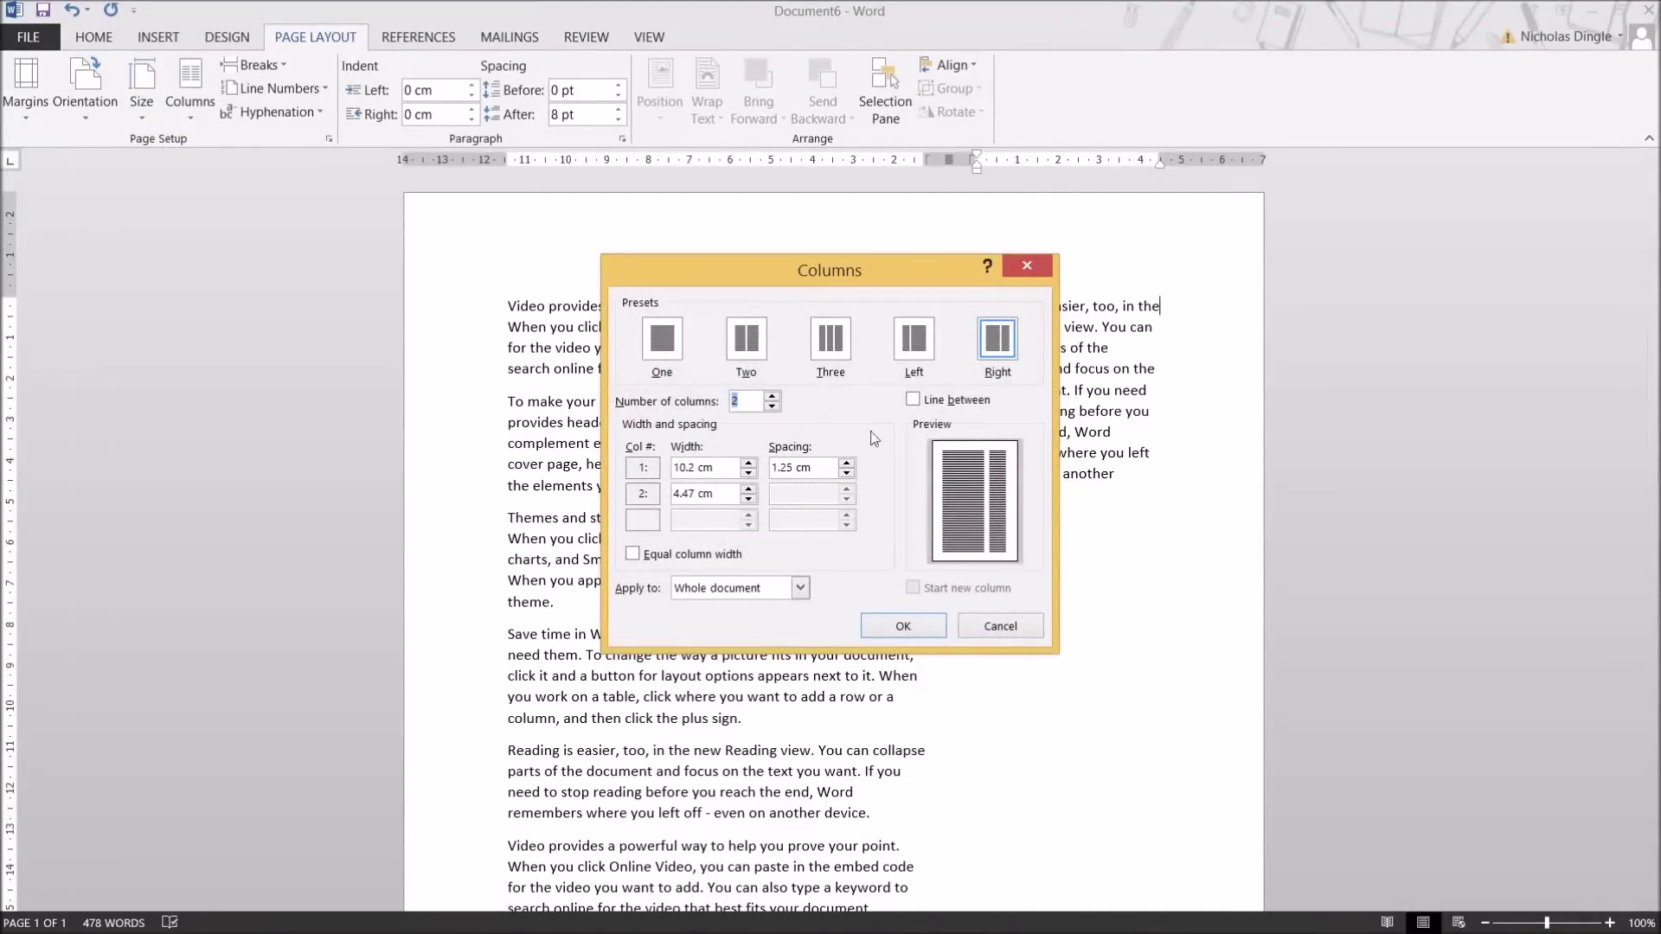
Add and then remove a line between columns, finishing with two equal columns
left_click(968, 399)
left_click(904, 625)
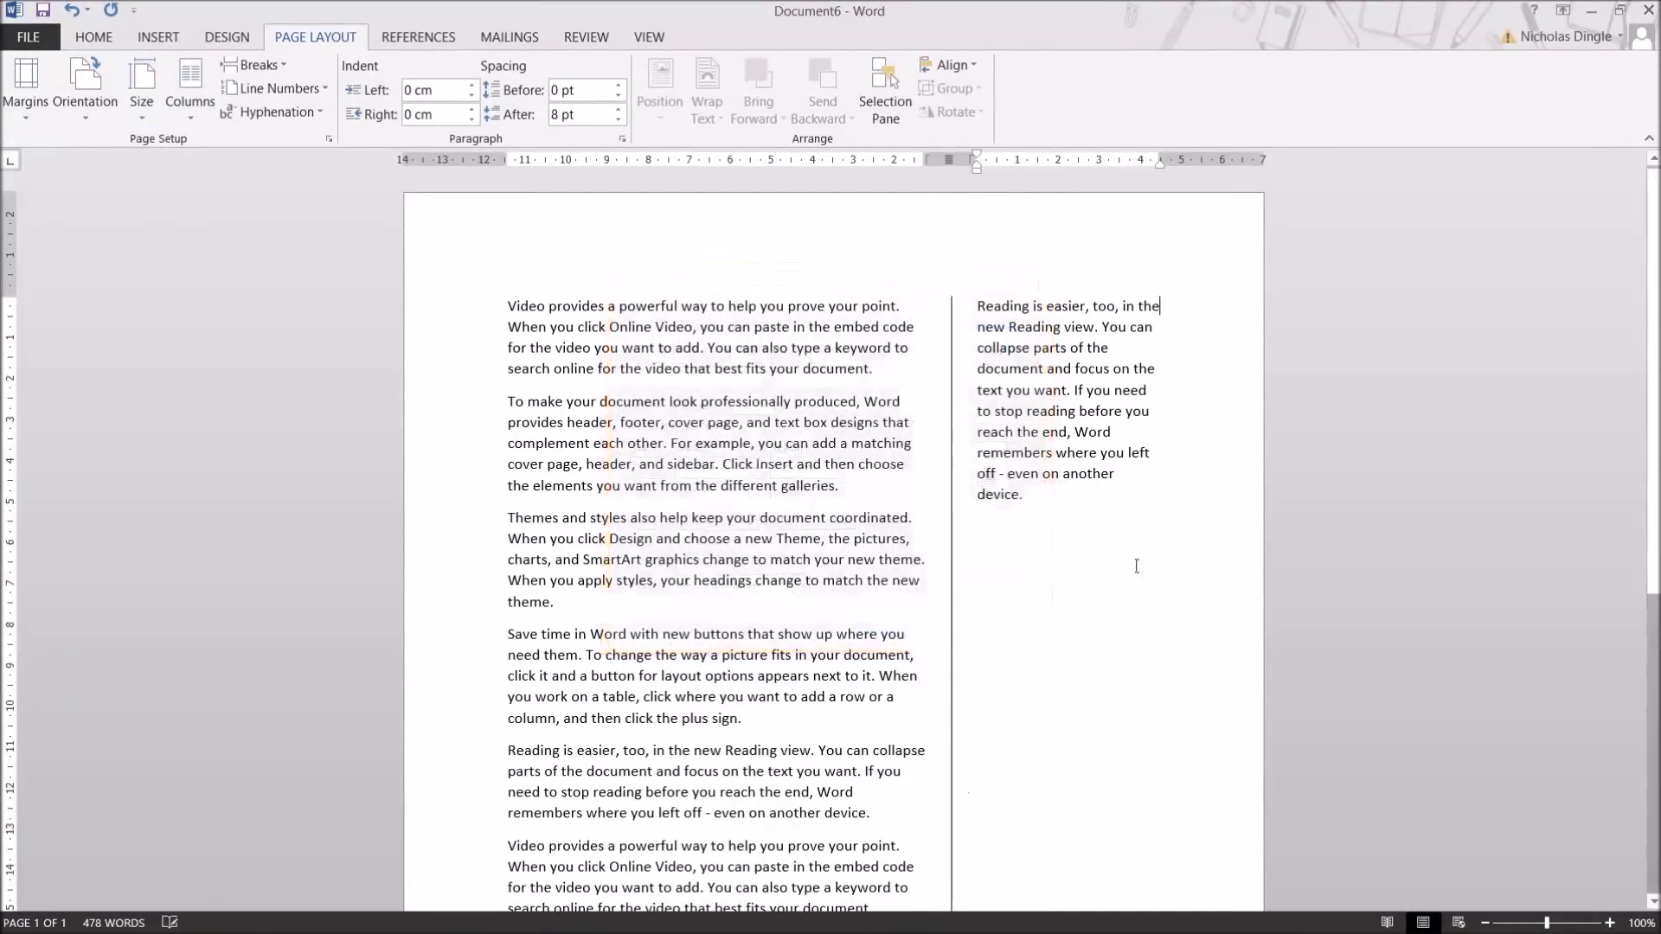
left_click(205, 113)
left_click(231, 372)
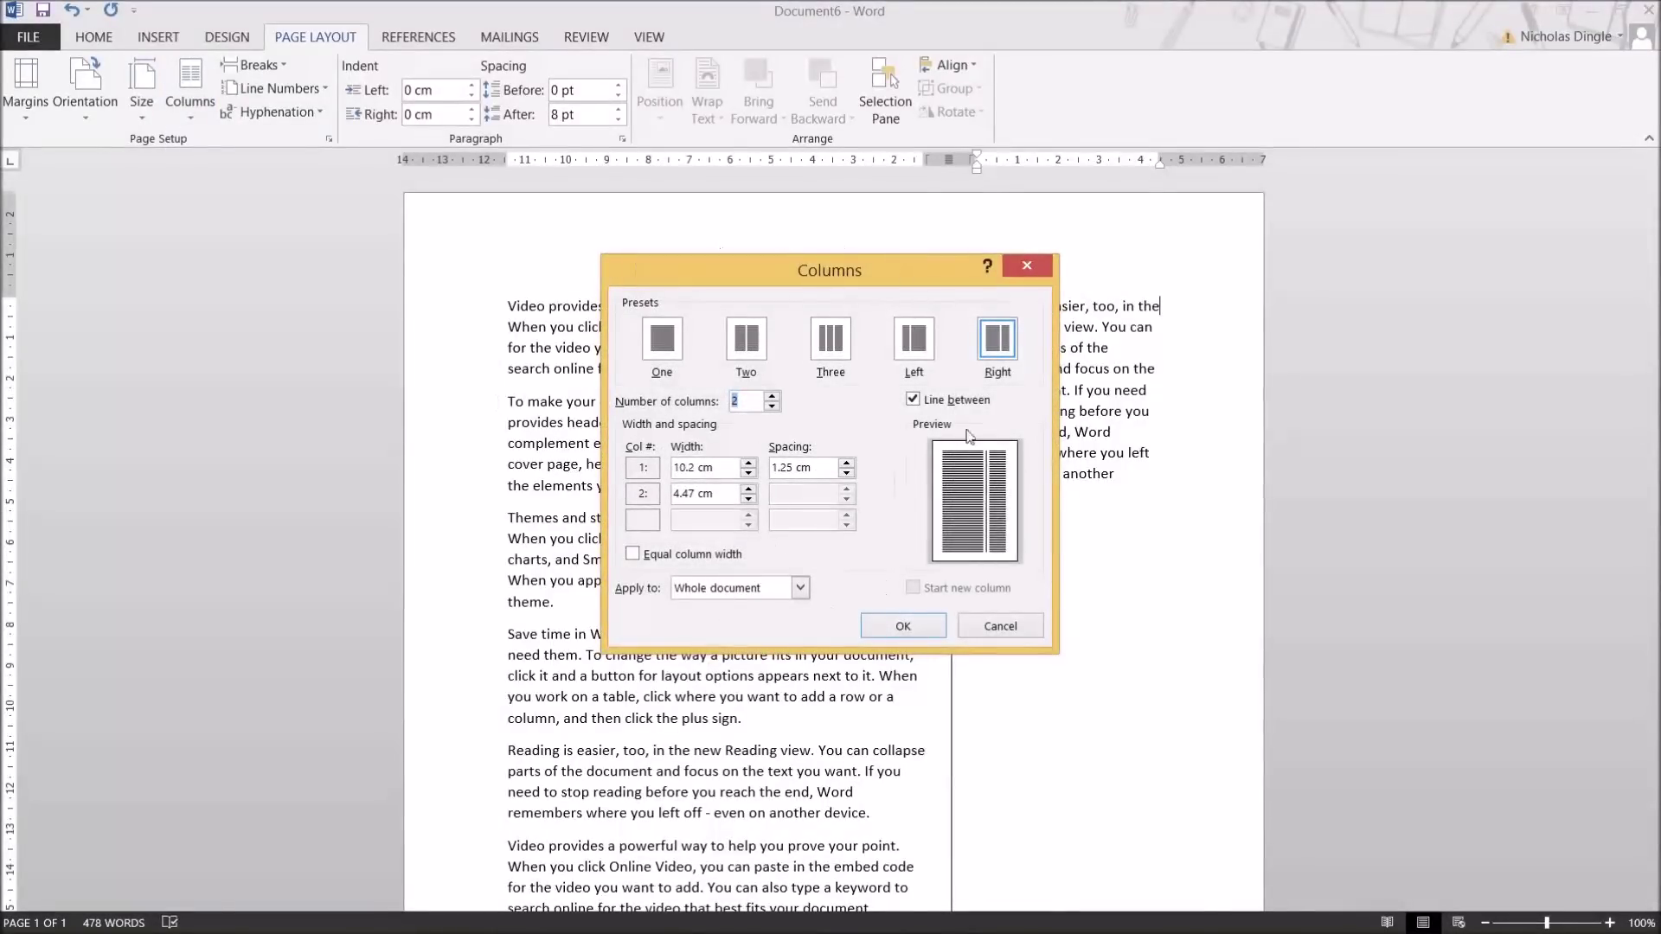
left_click(951, 402)
left_click(924, 630)
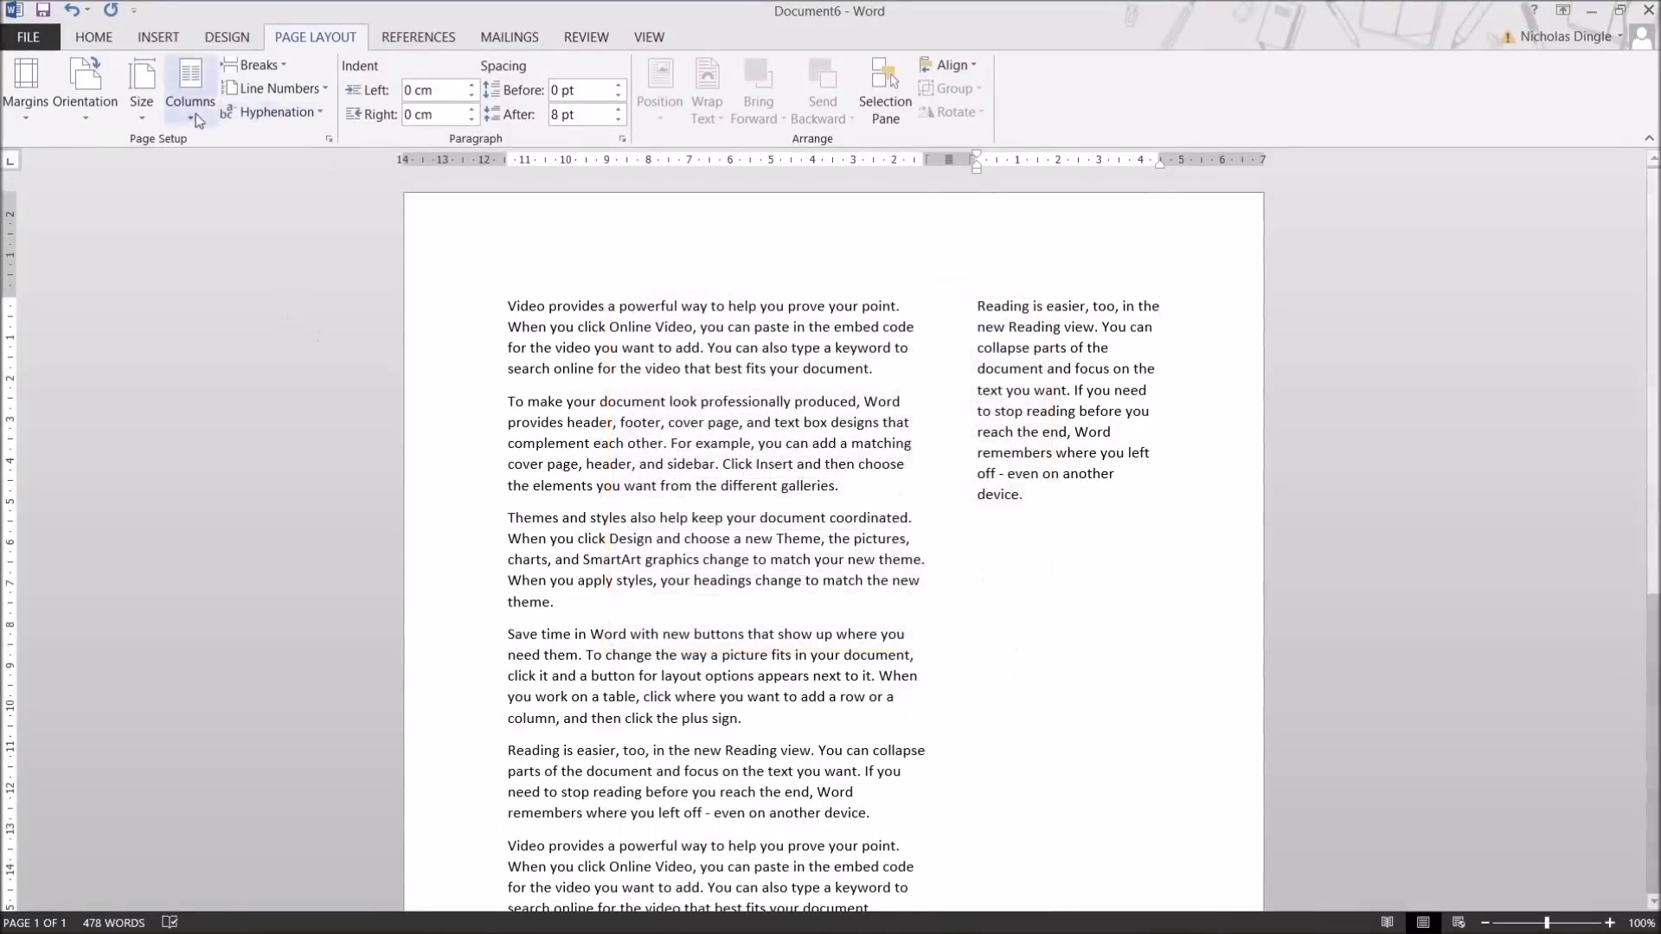
left_click(194, 111)
left_click(231, 199)
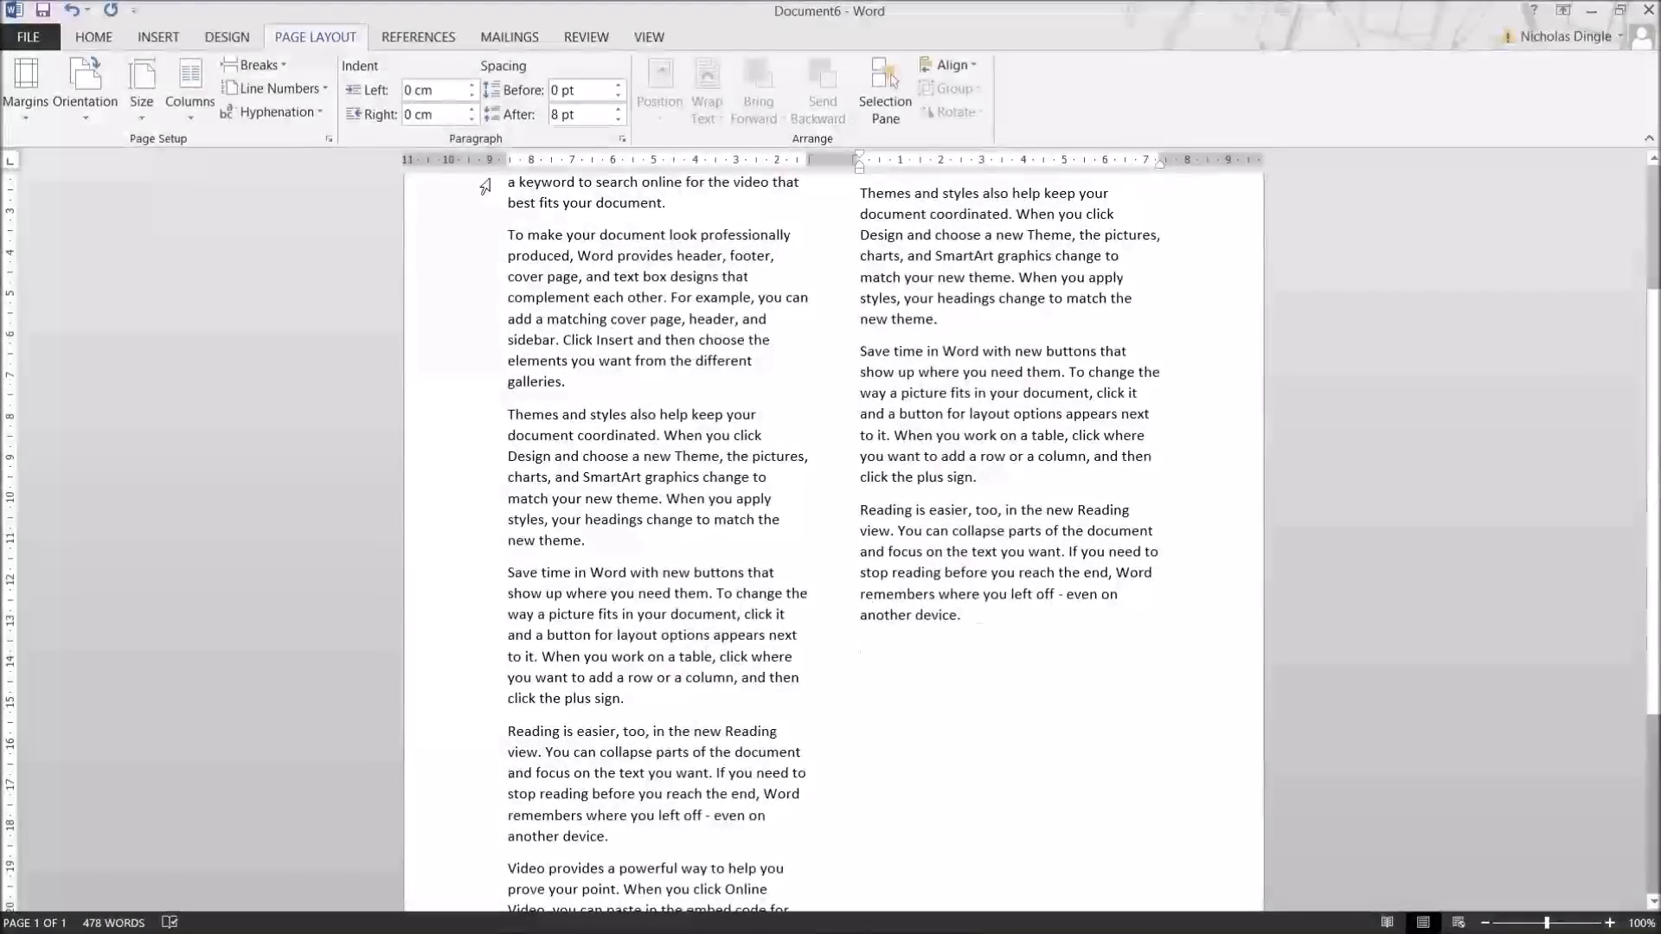
Insert a page break, inspect page 2, and place the cursor after 'even on'
left_click(251, 65)
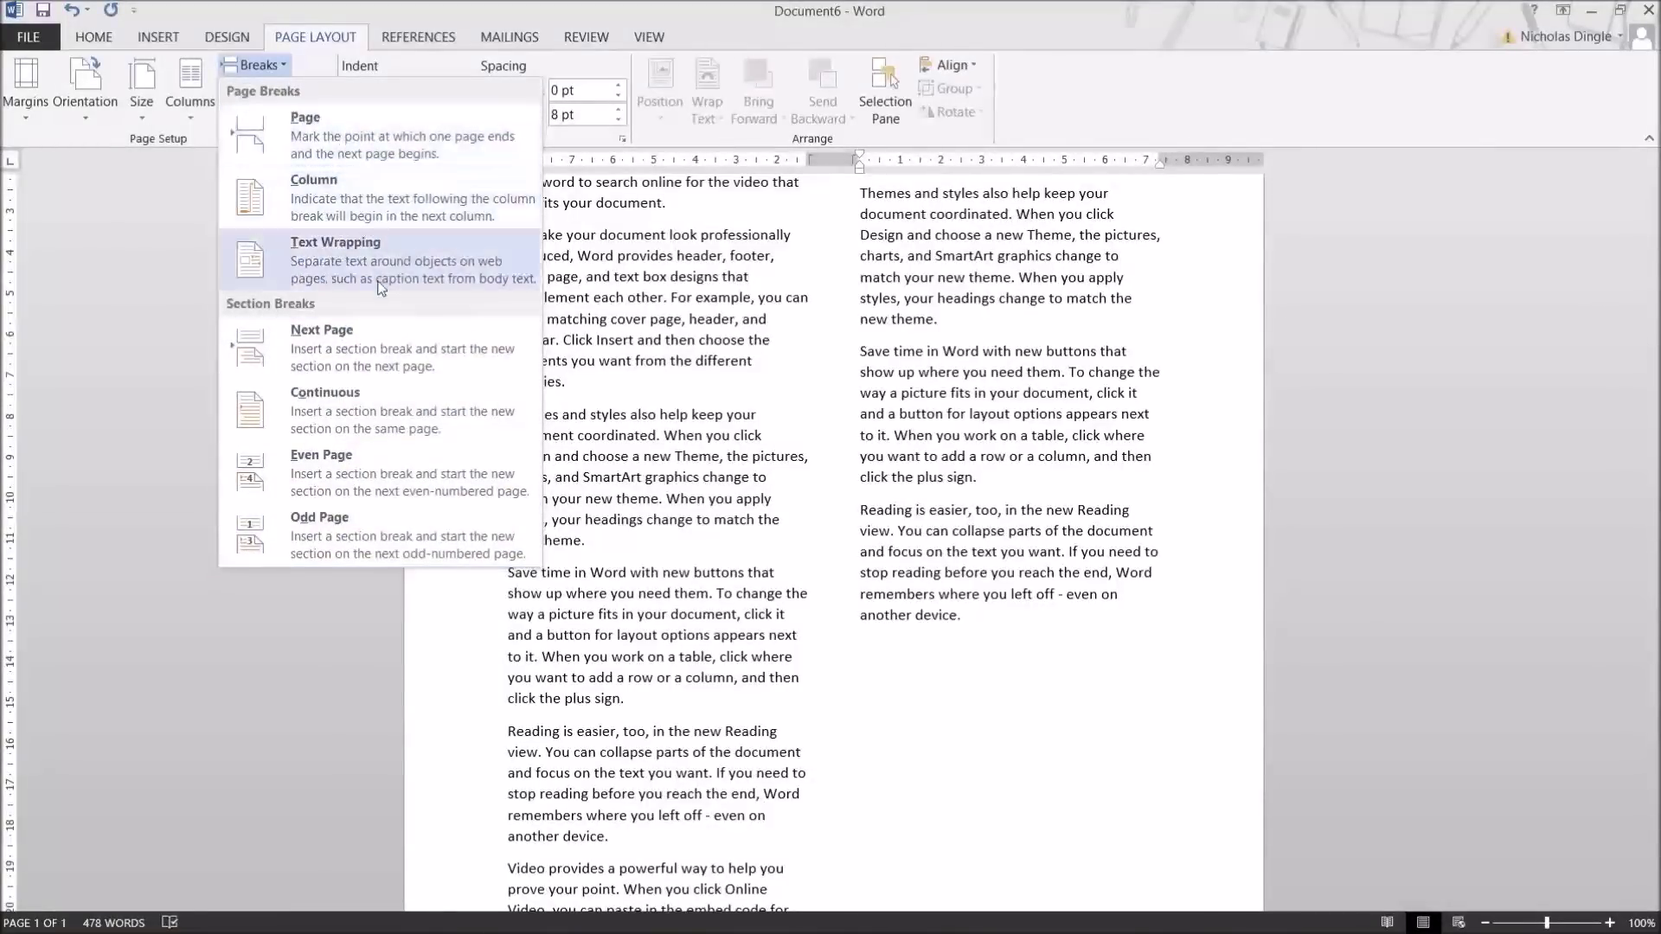
left_click(280, 135)
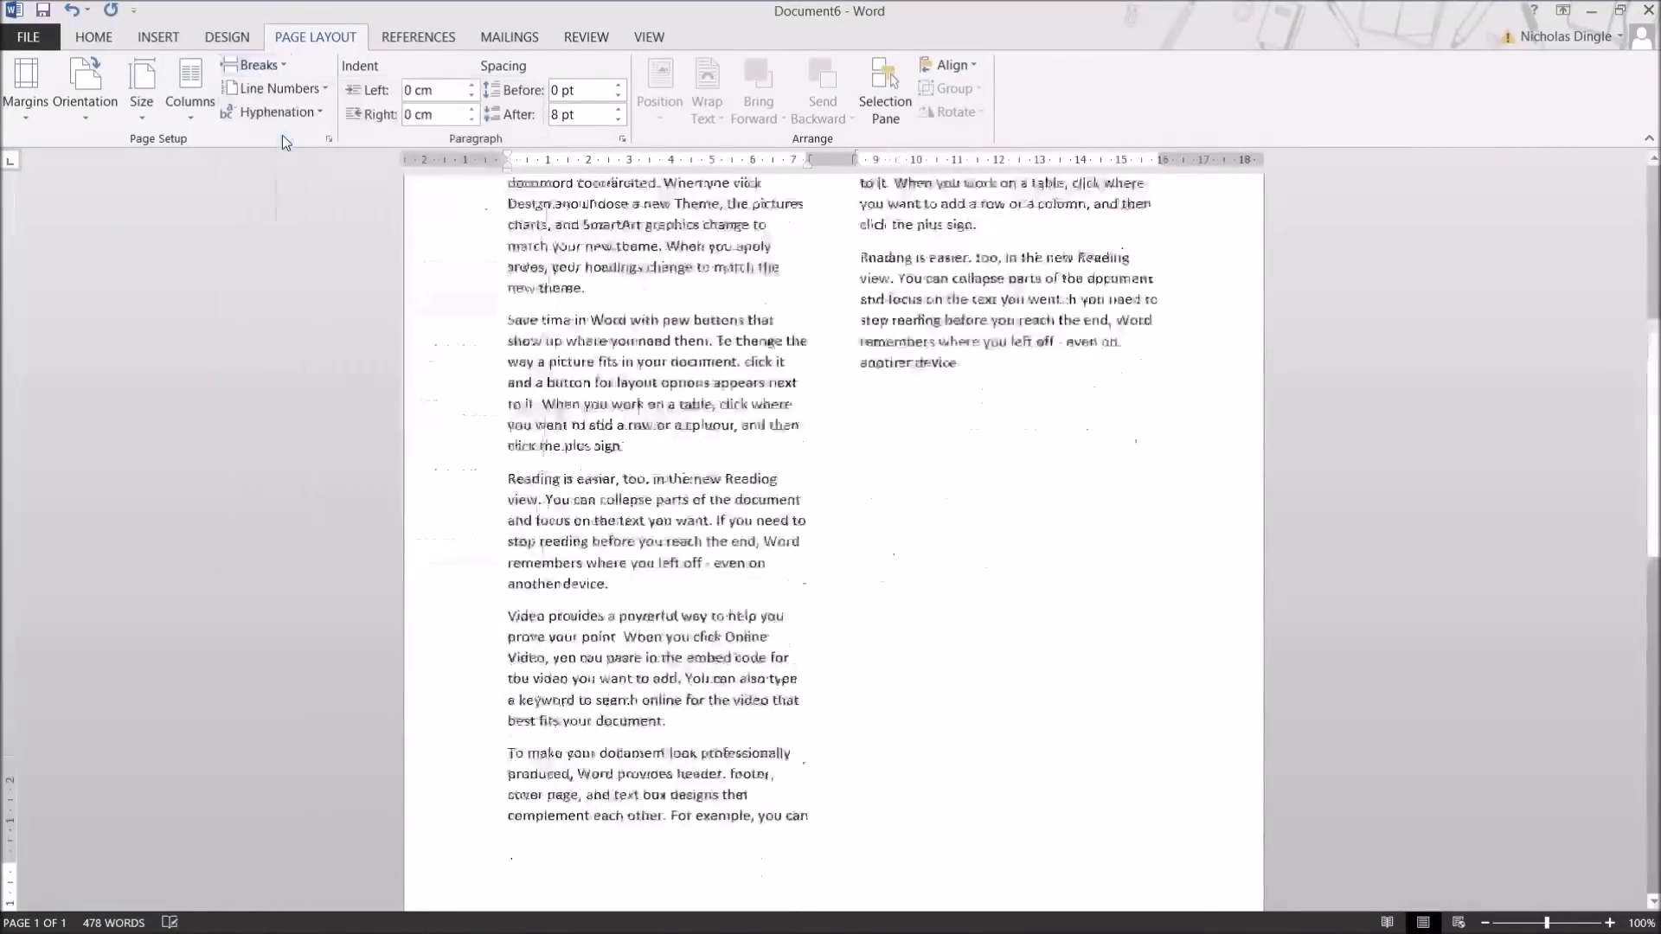
scroll(908, 312, "up", 2)
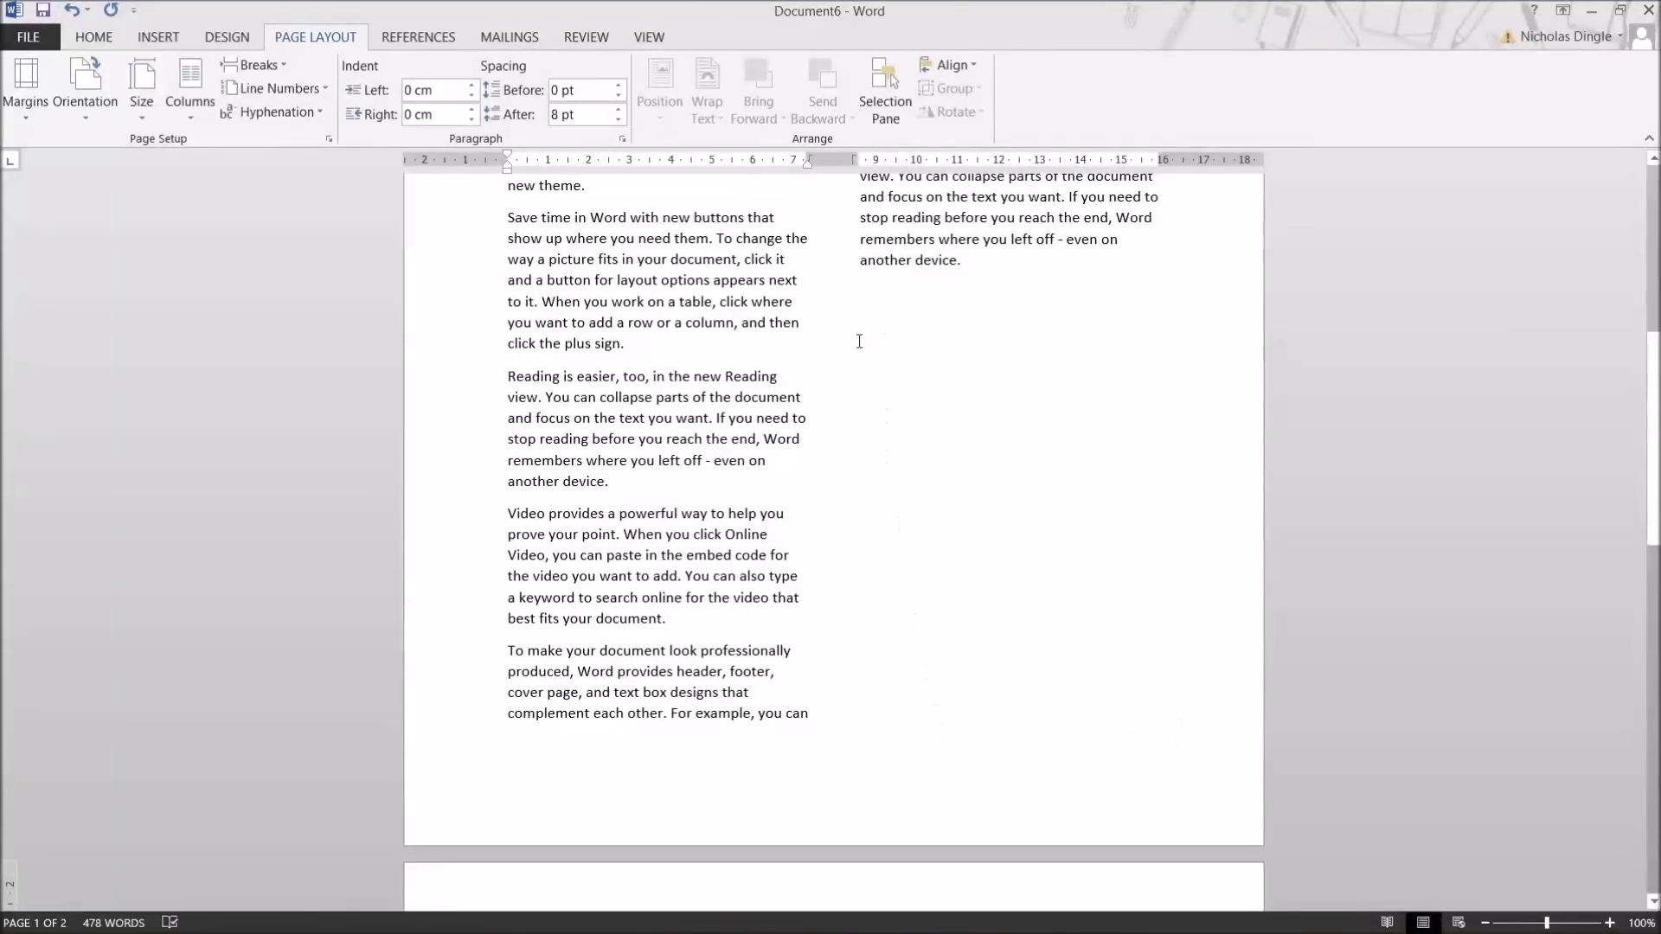
scroll(862, 346, "down", 3)
scroll(862, 347, "down", 2)
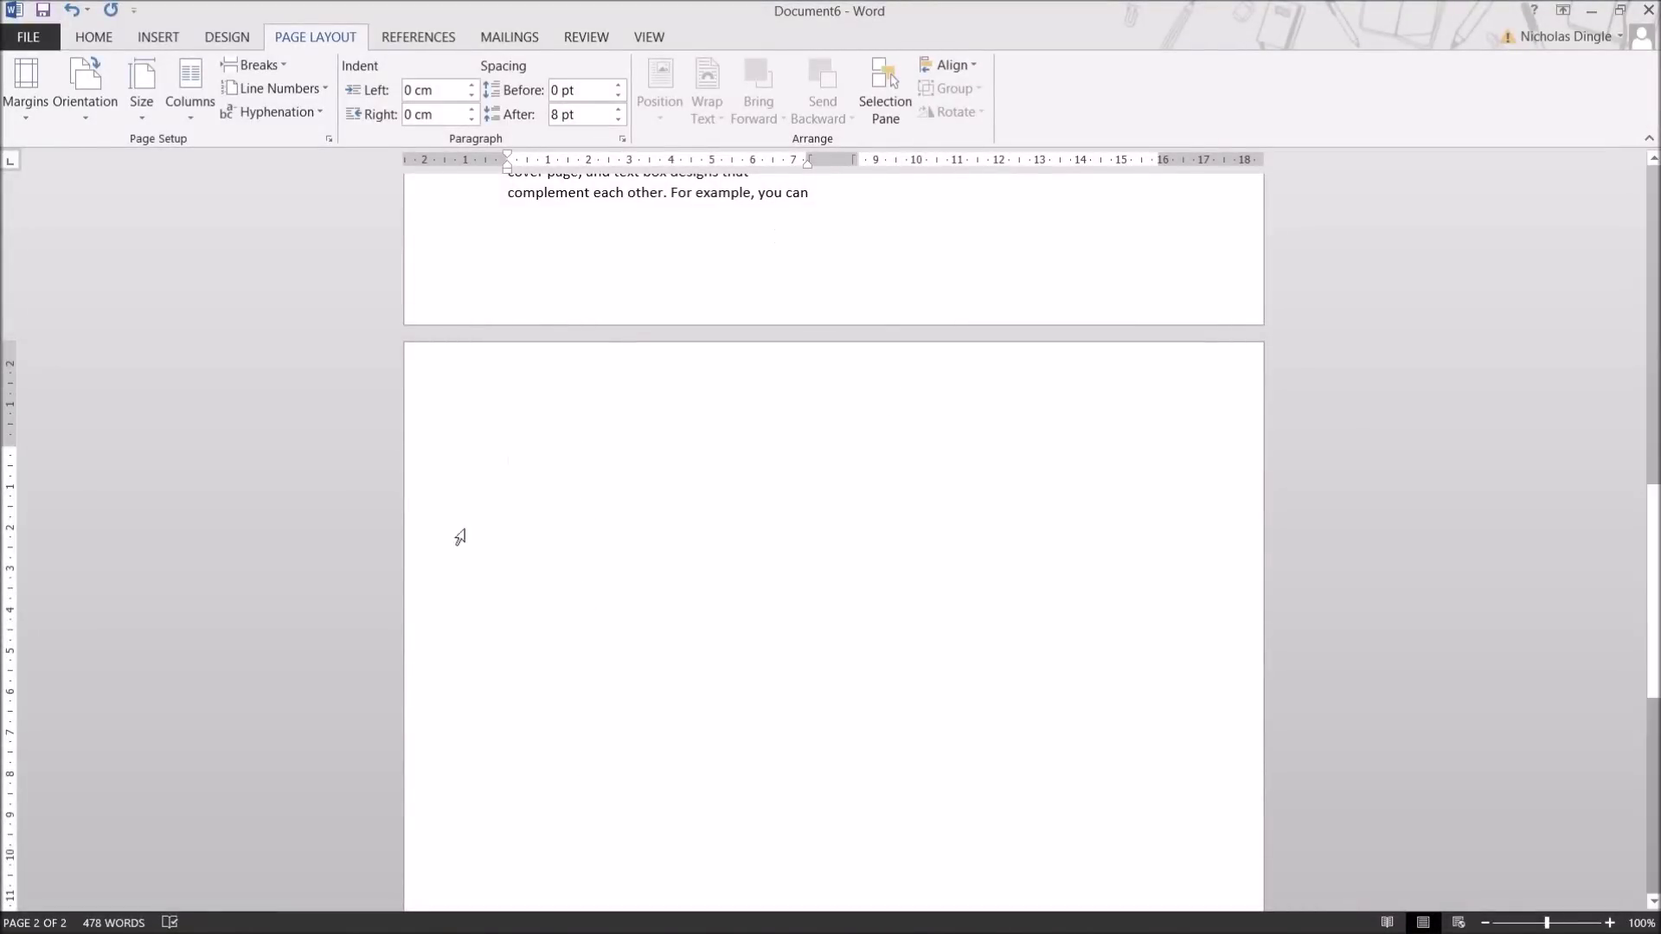
scroll(934, 562, "down", 6)
scroll(865, 831, "up", 7)
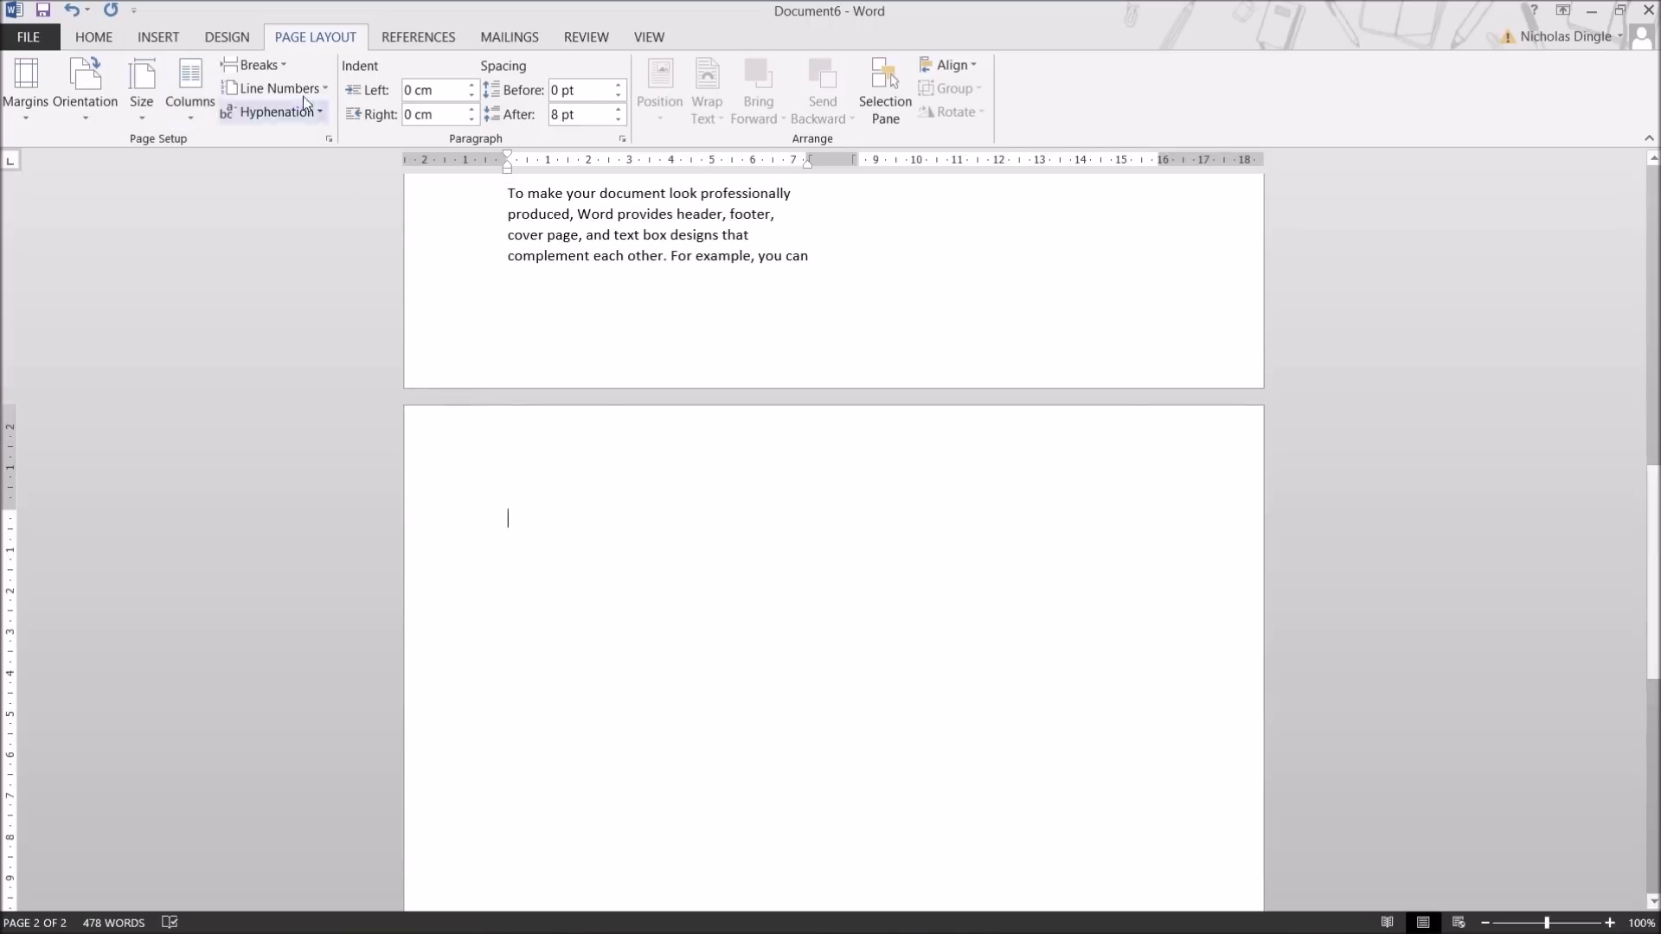
scroll(548, 438, "up", 5)
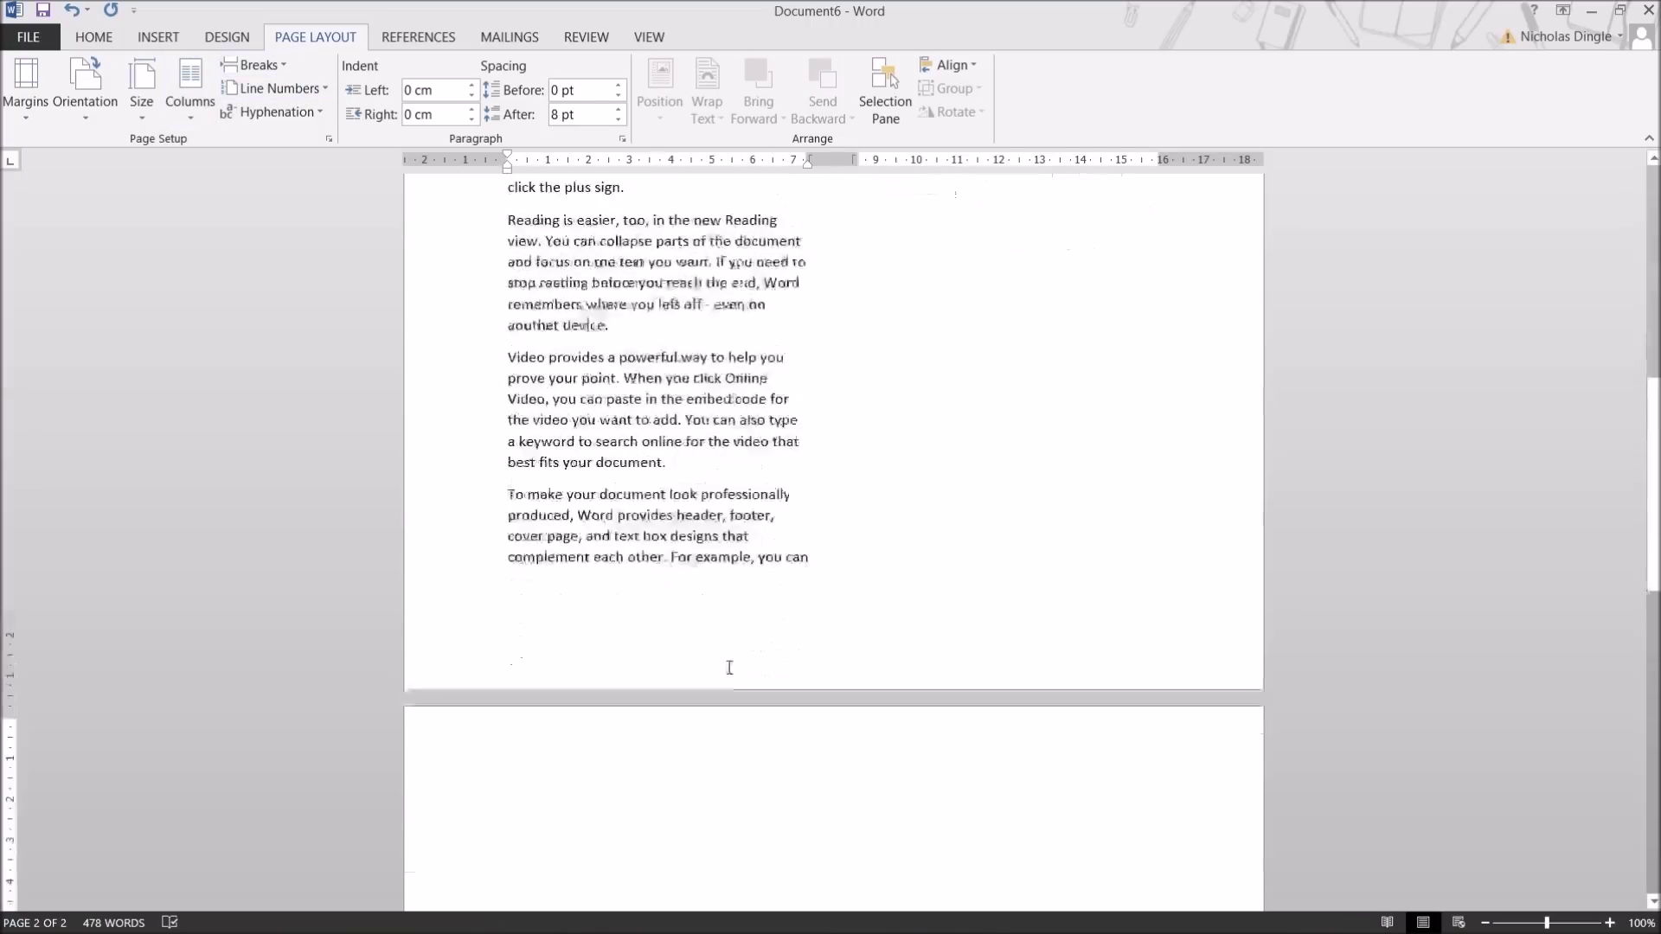
left_click(1102, 473)
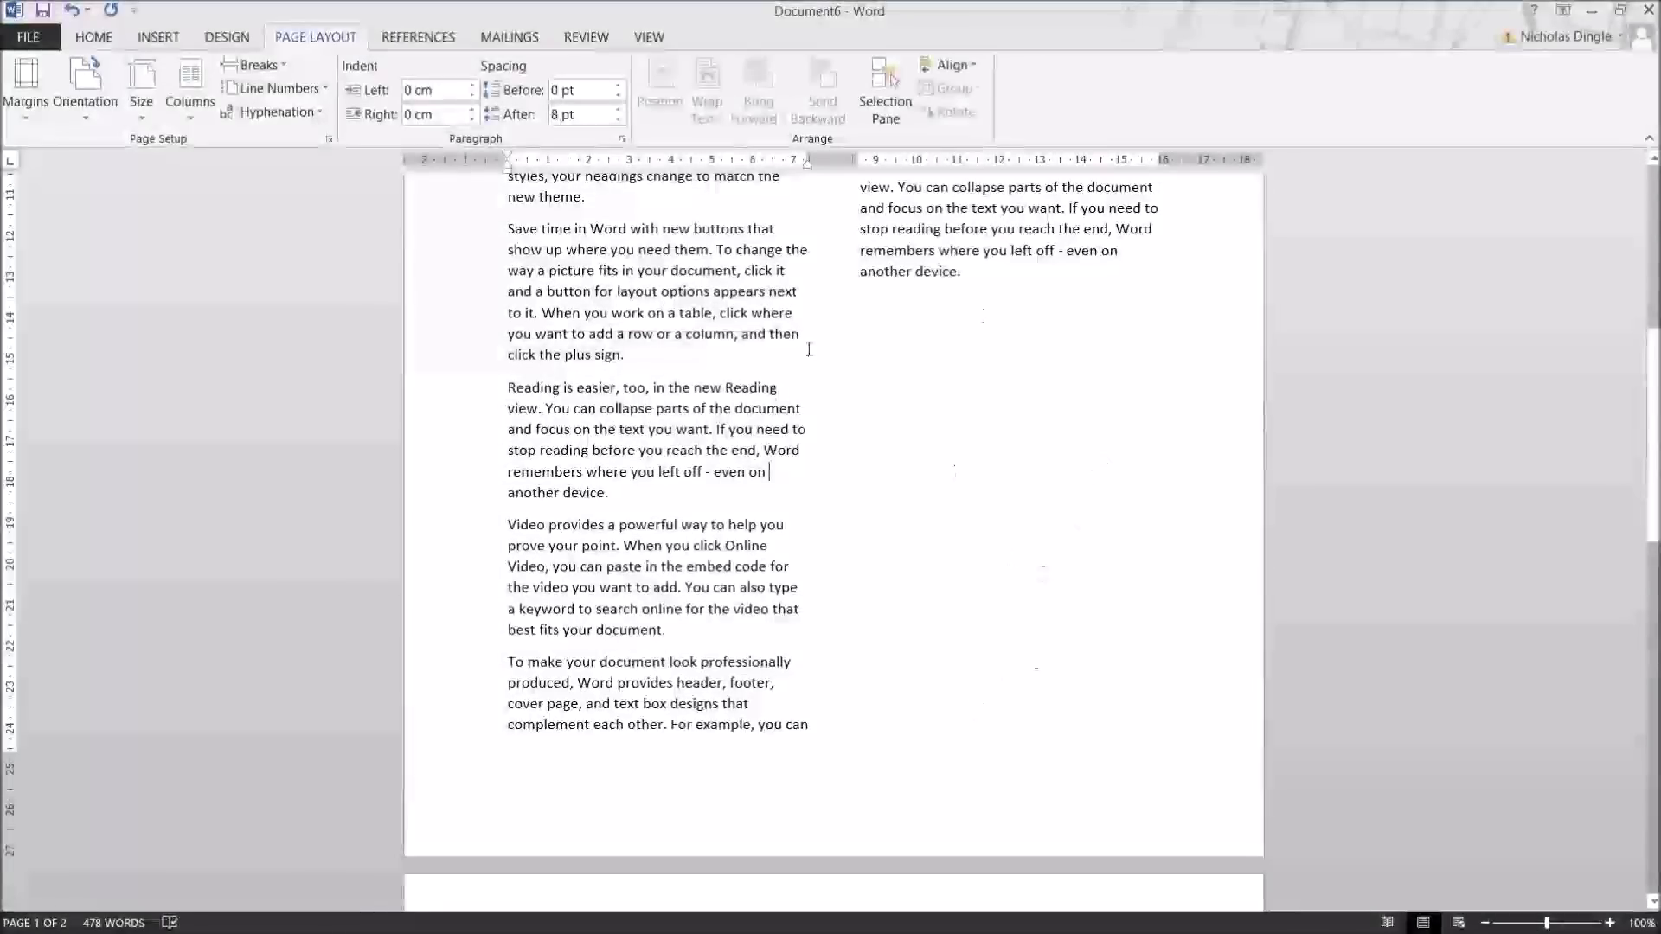
Turn on Show/Hide ¶ formatting marks and locate the page break marker
left_click(95, 38)
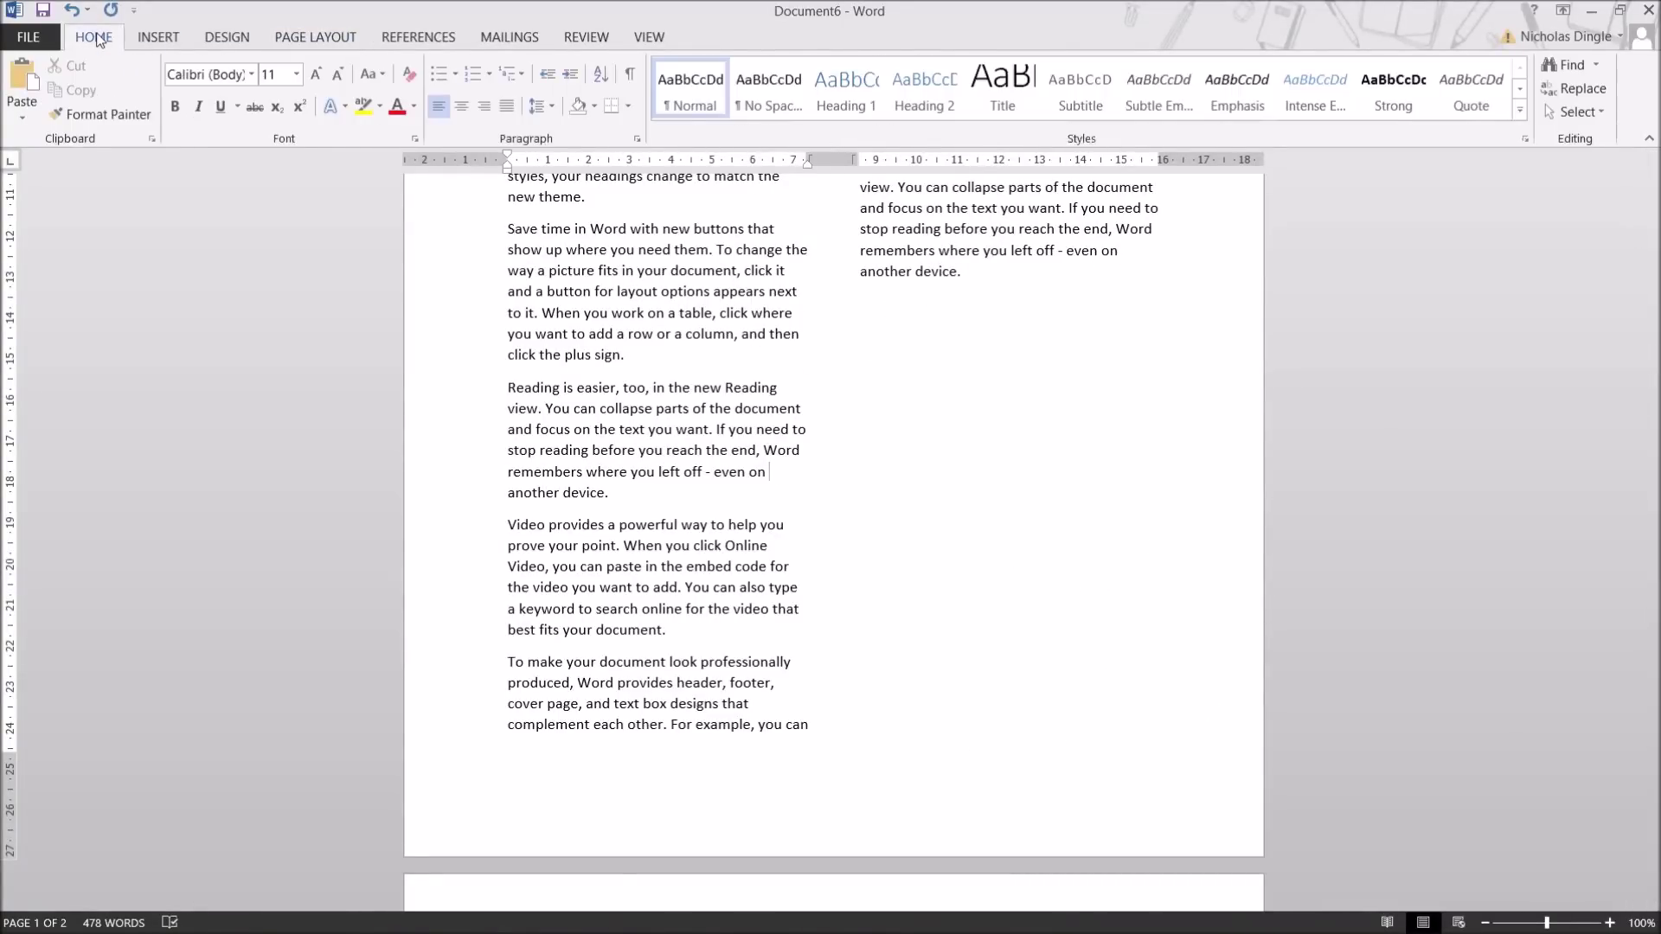
left_click(633, 82)
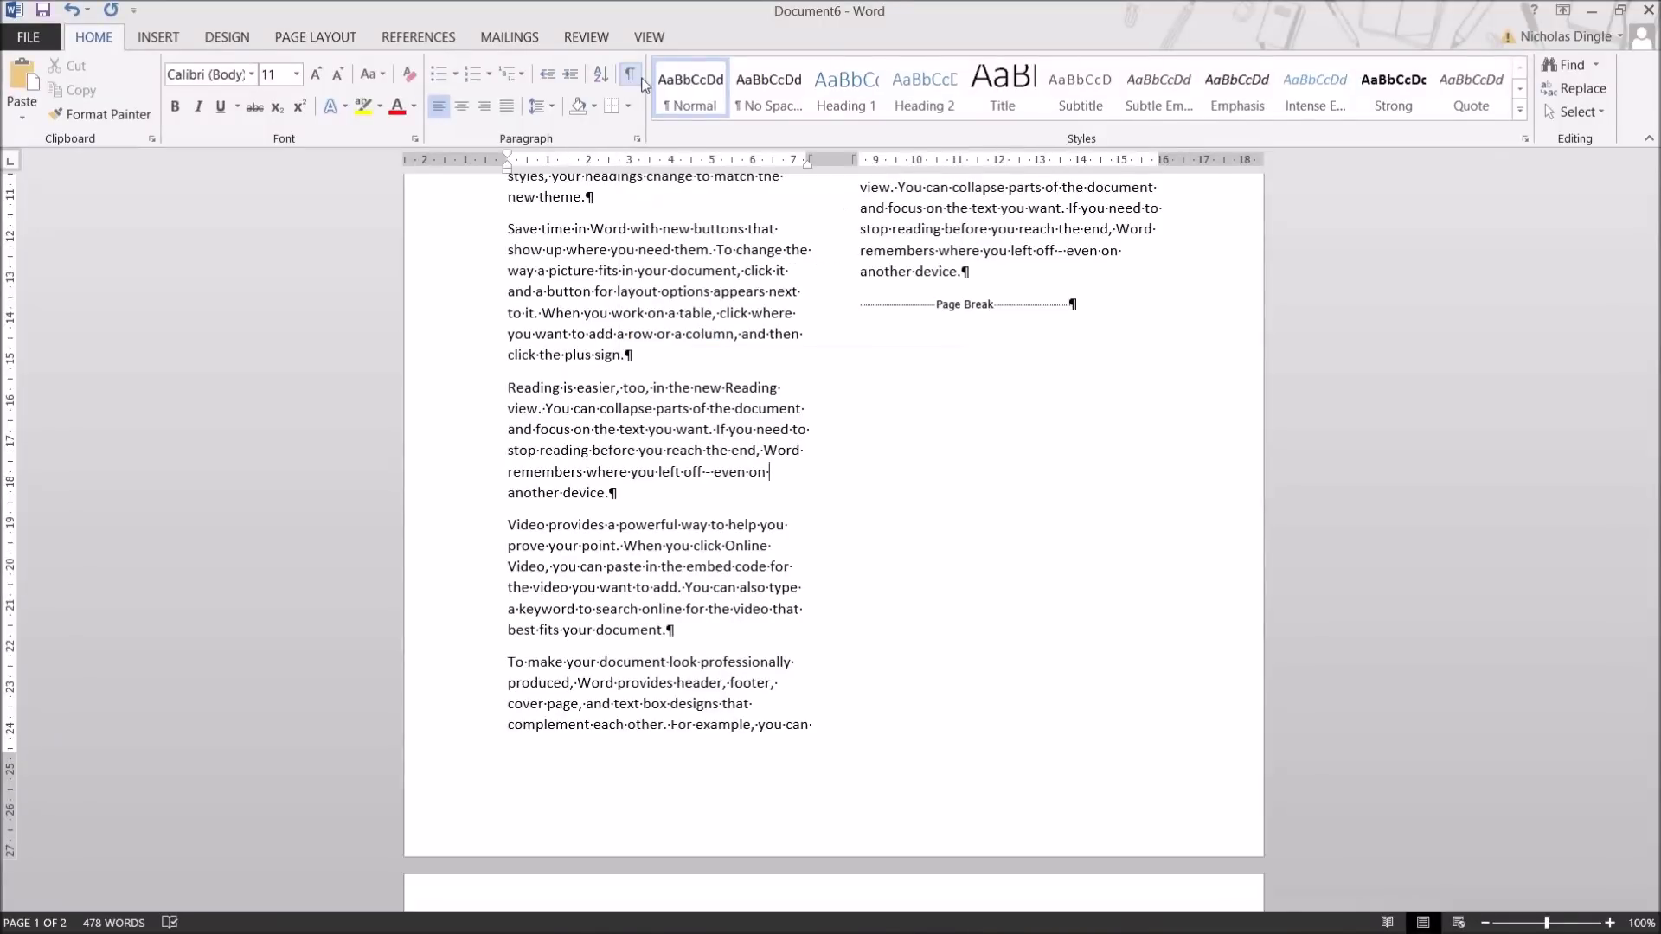
left_click(1112, 318)
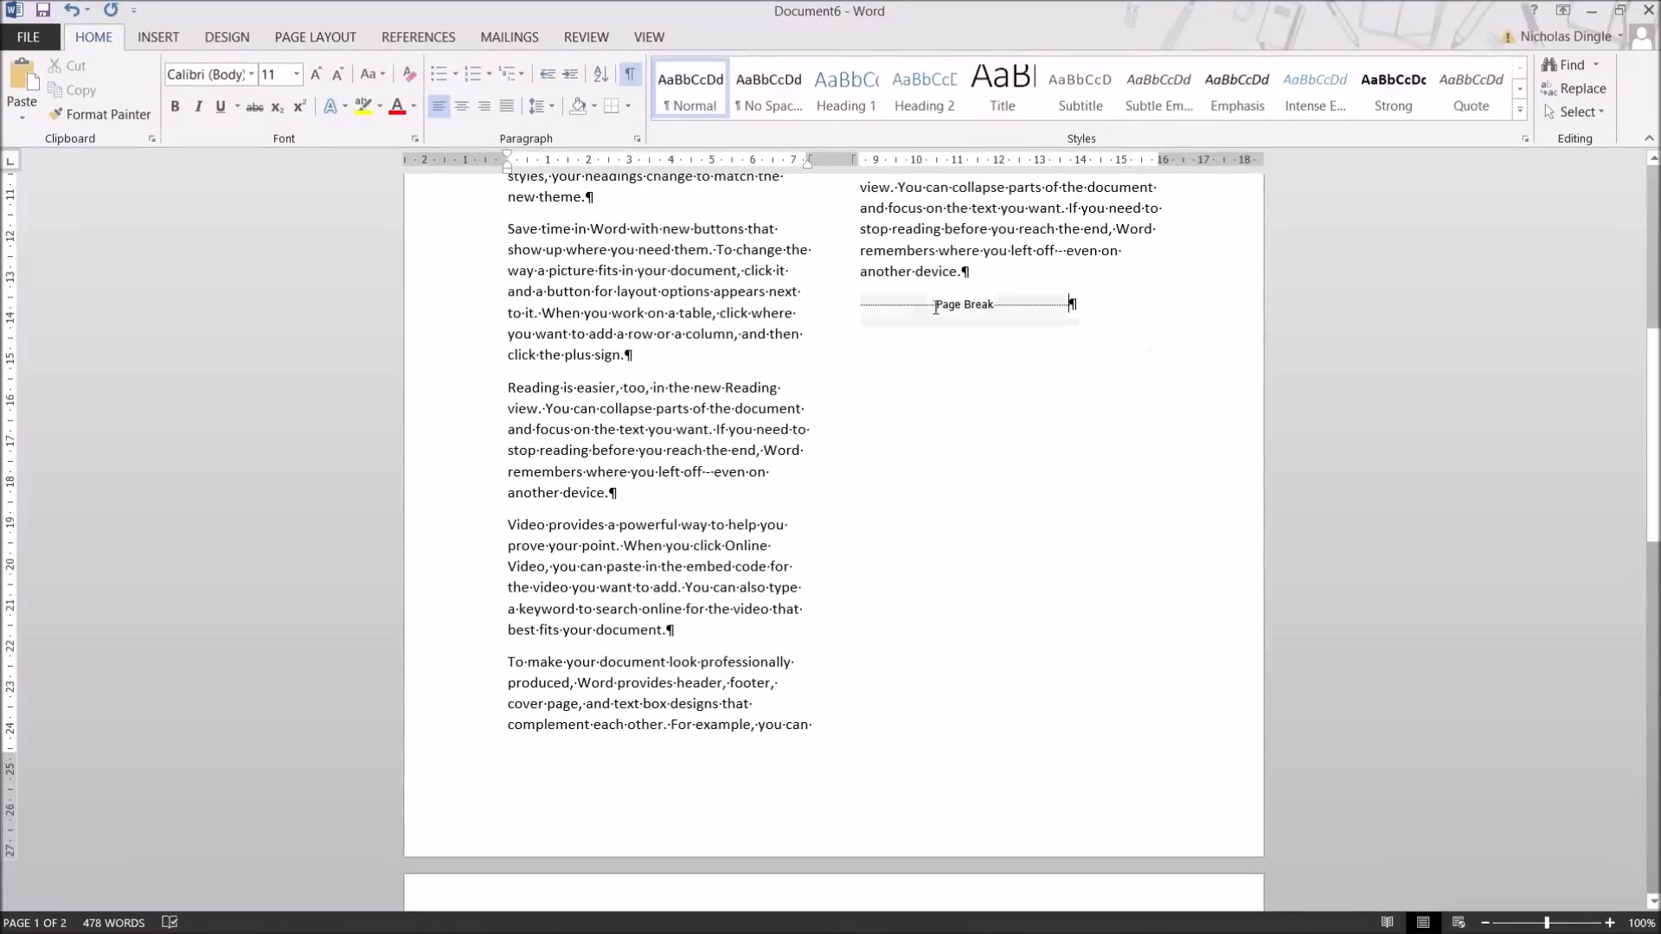
left_click(1110, 325)
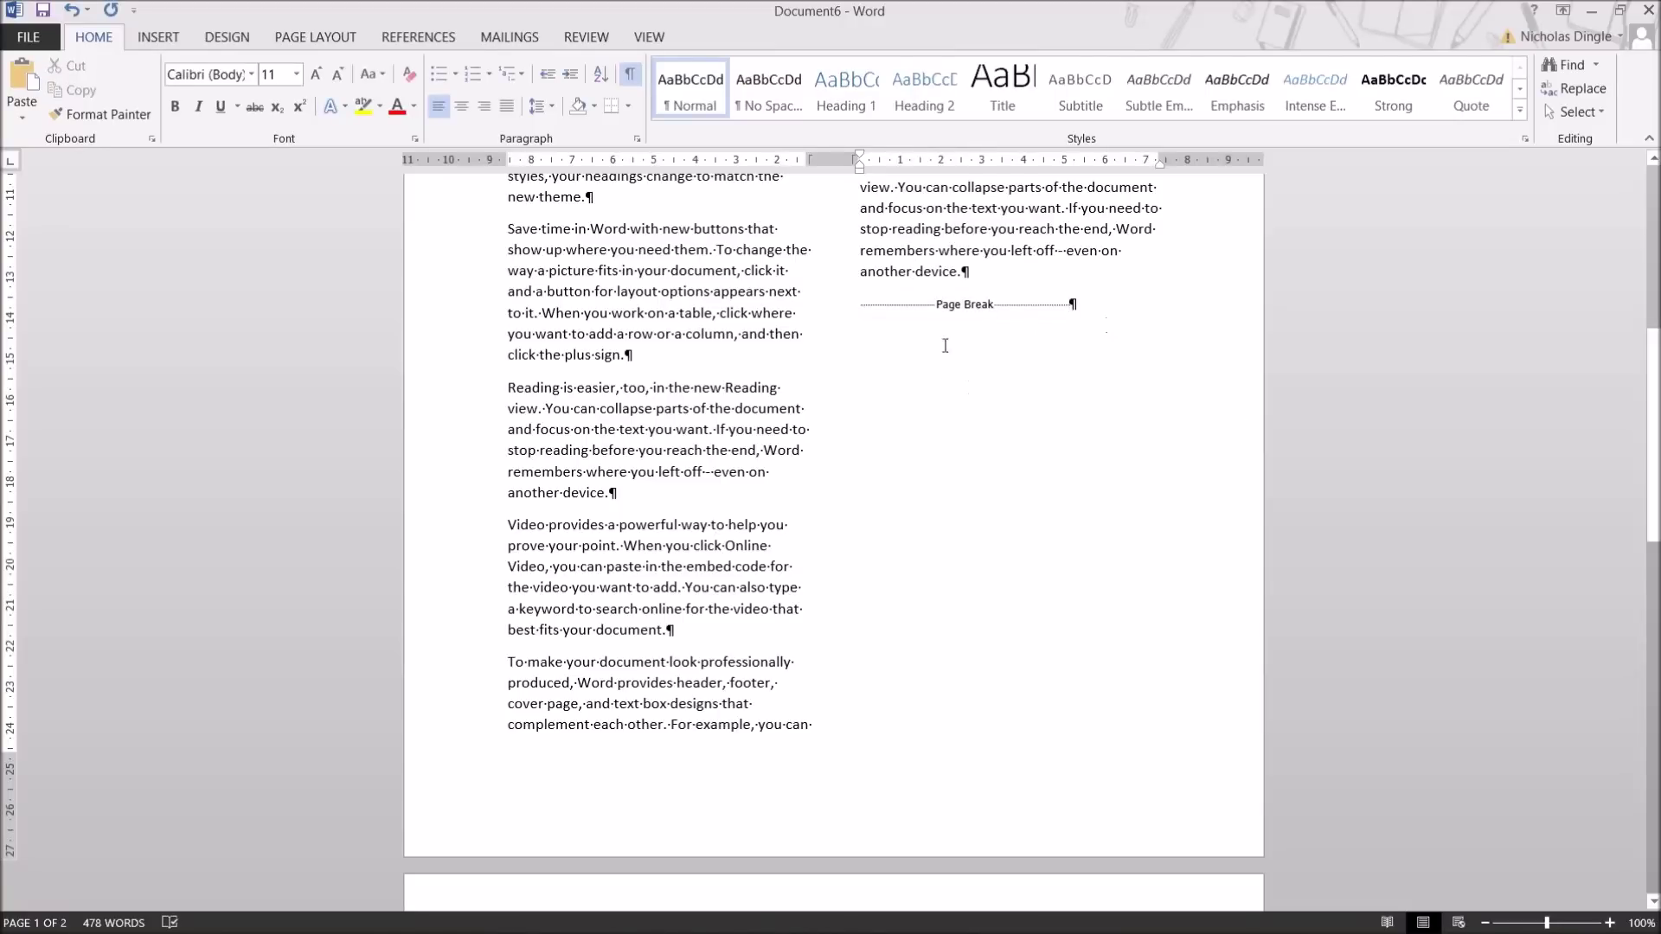
Remove the stray empty paragraphs and extra tab characters on page 2
scroll(1103, 374, "down", 10)
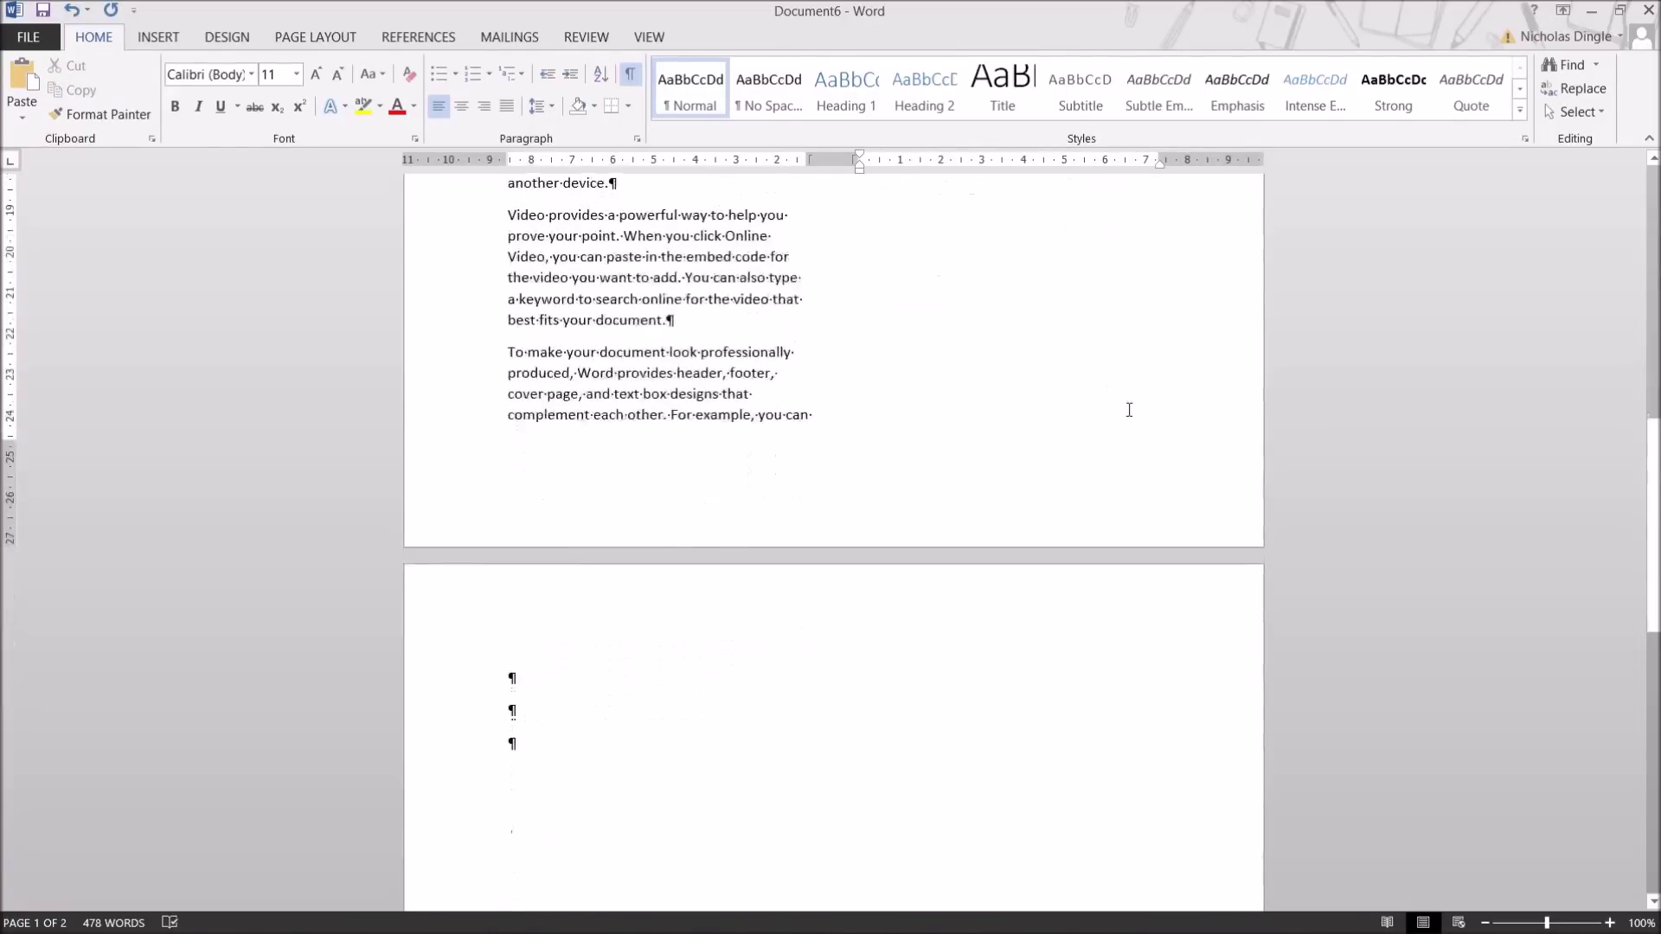
left_click(513, 532)
key("BackSpace")
key("BackSpace")
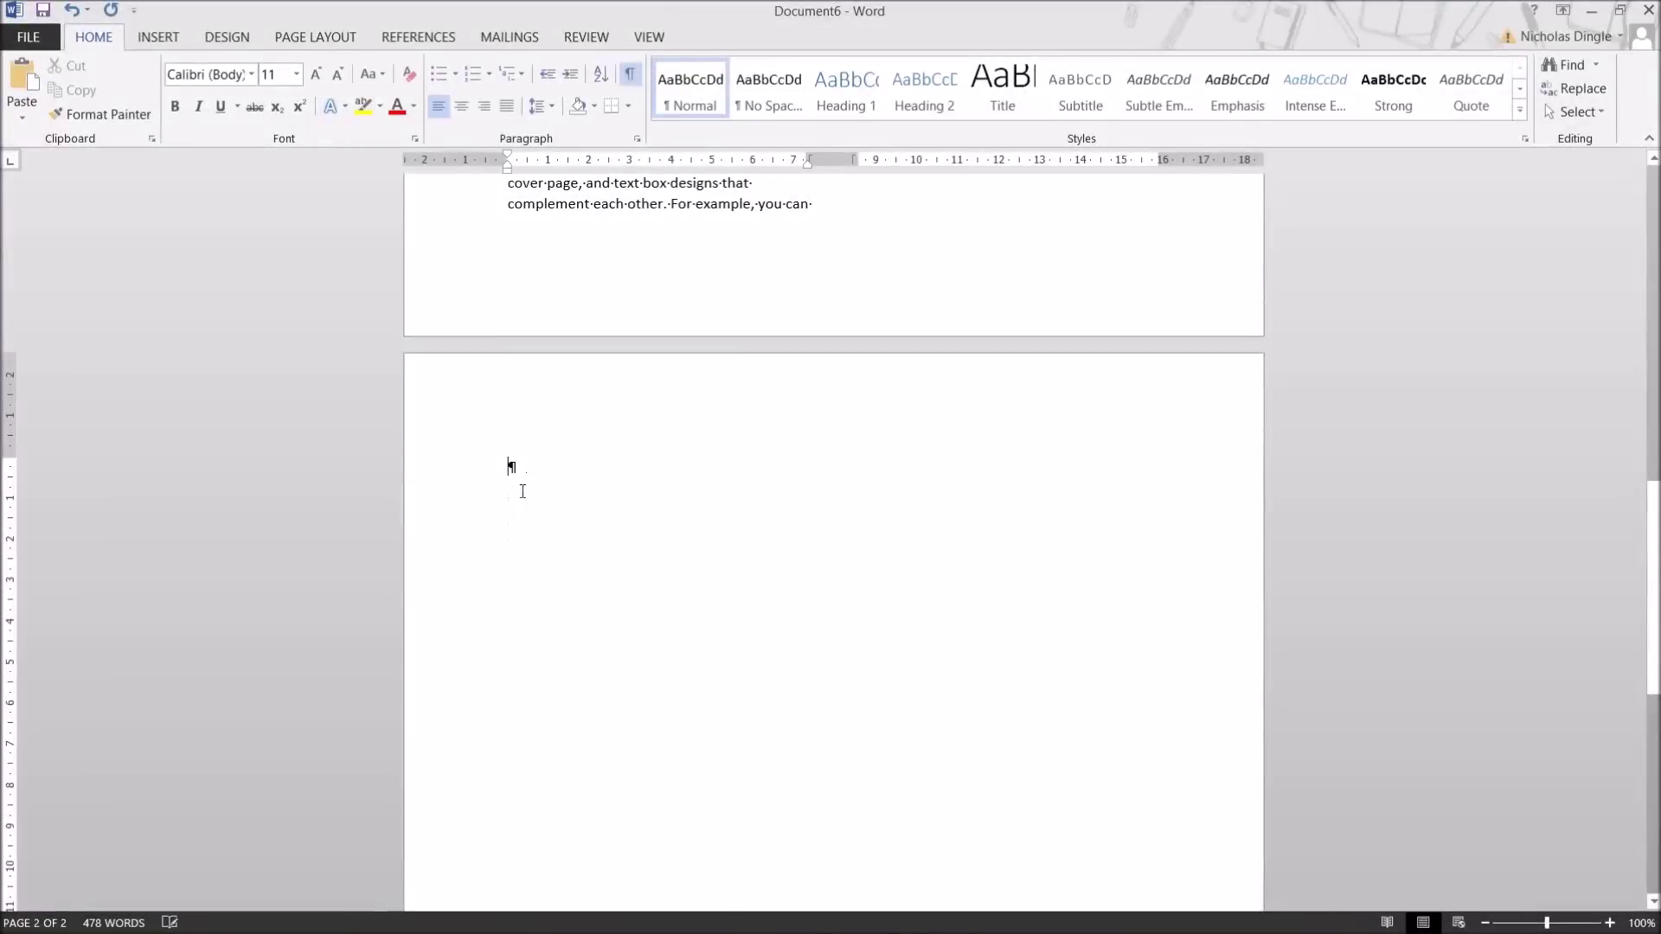
scroll(637, 503, "up", 3)
double_click(668, 350)
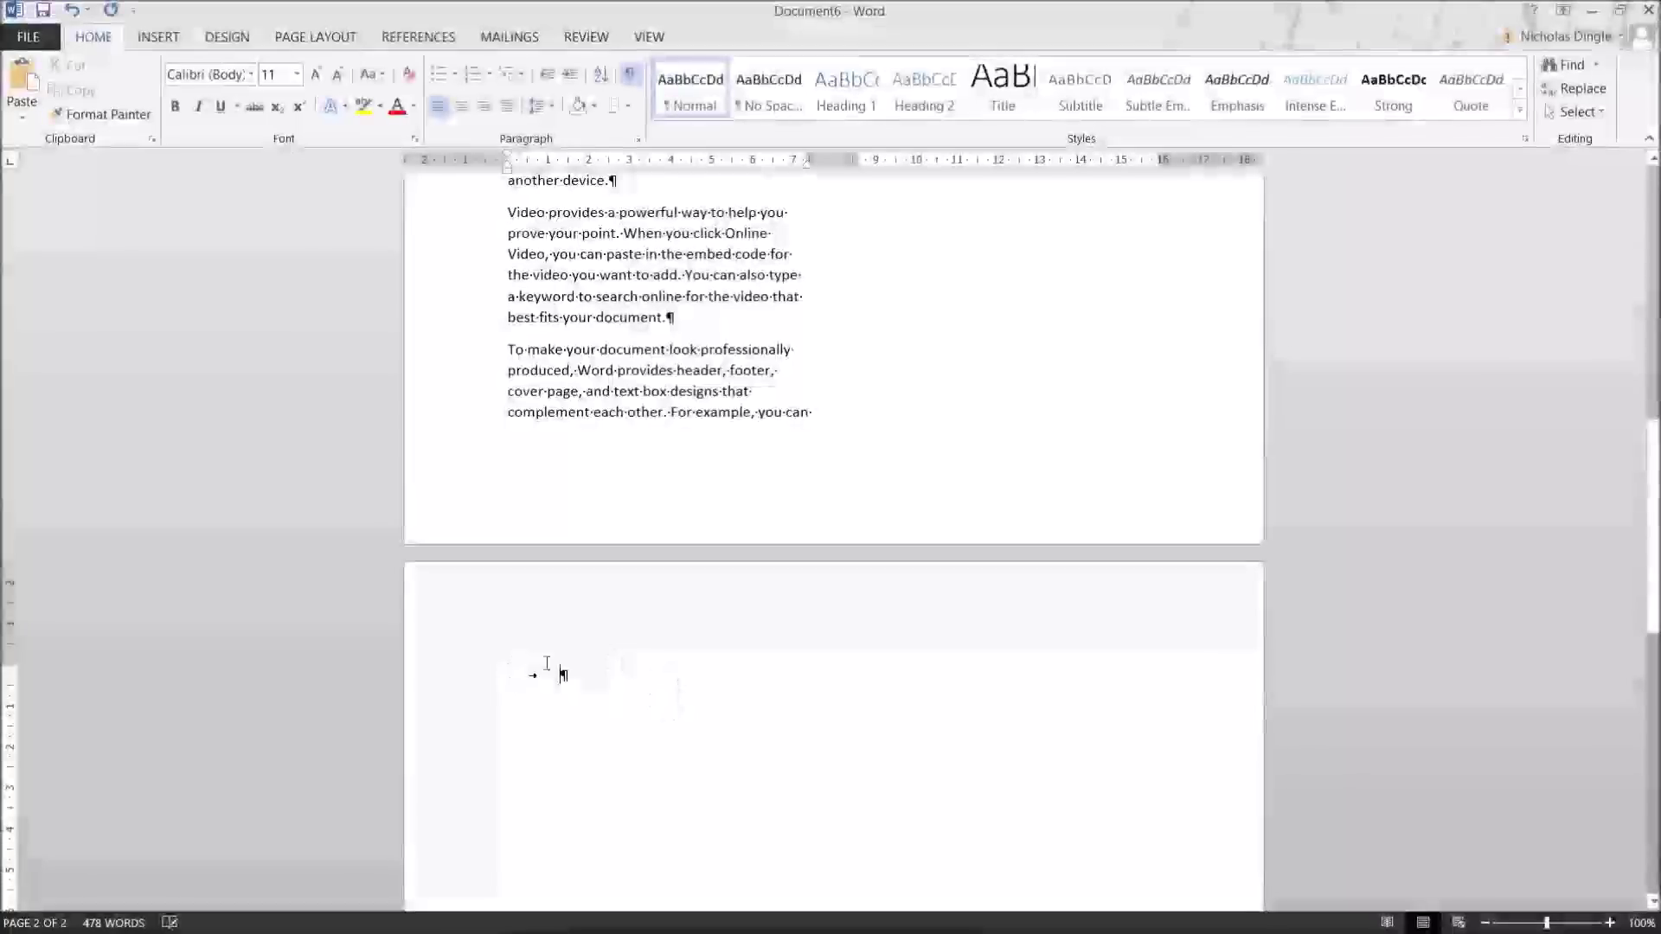
left_click(472, 682)
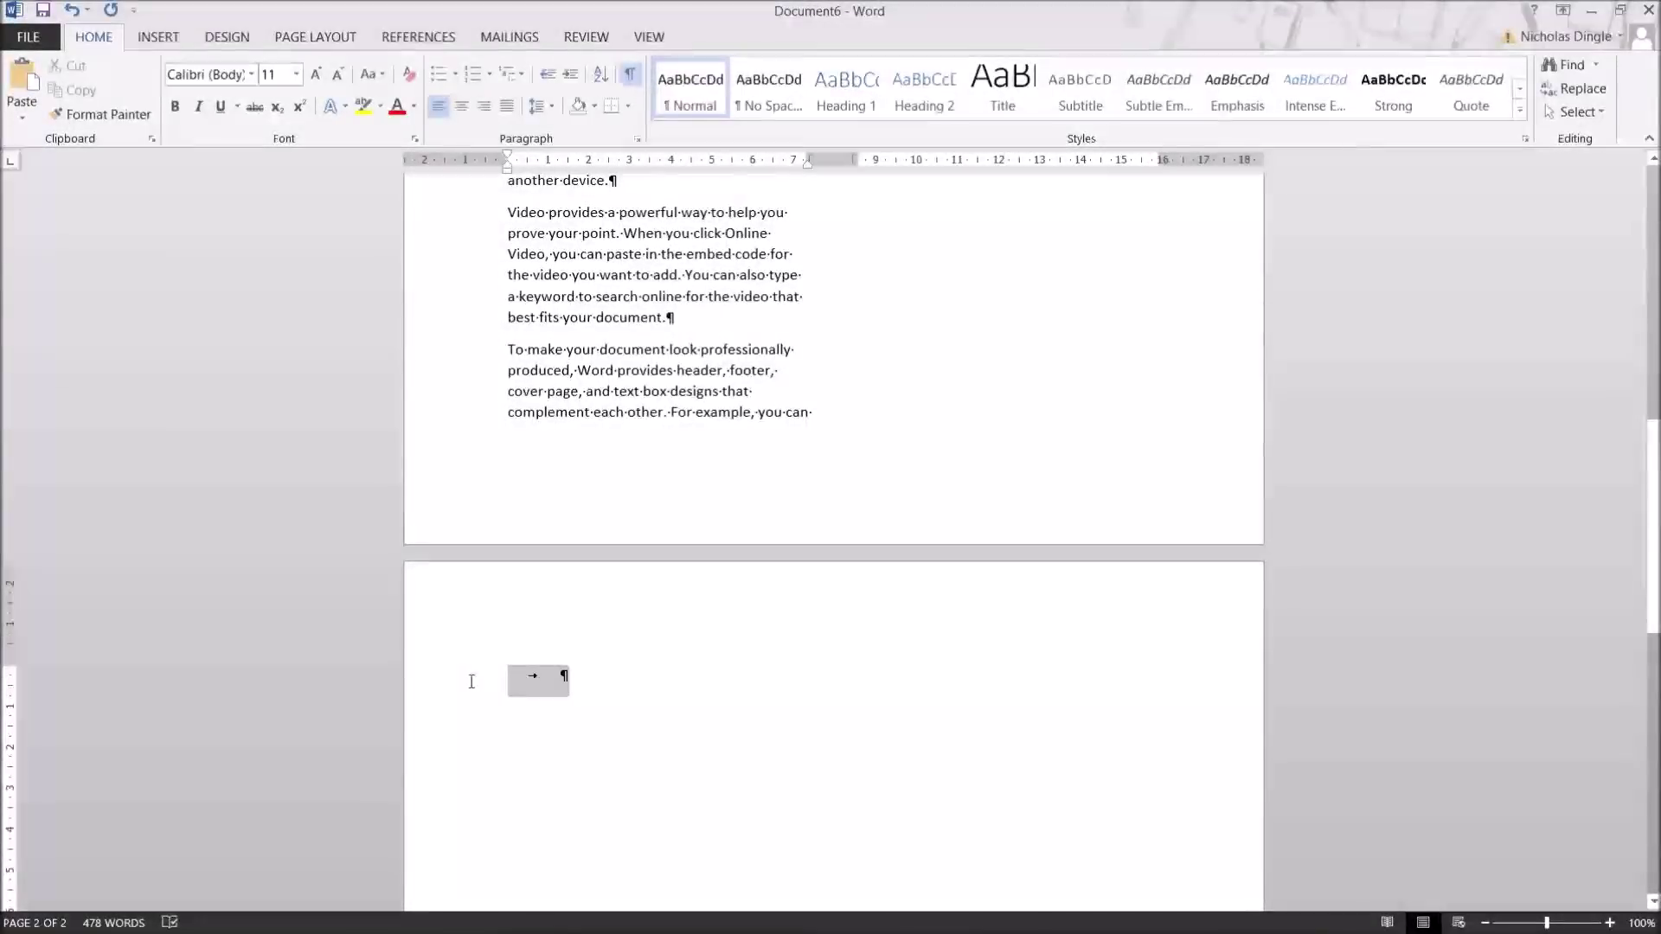
left_click(679, 681)
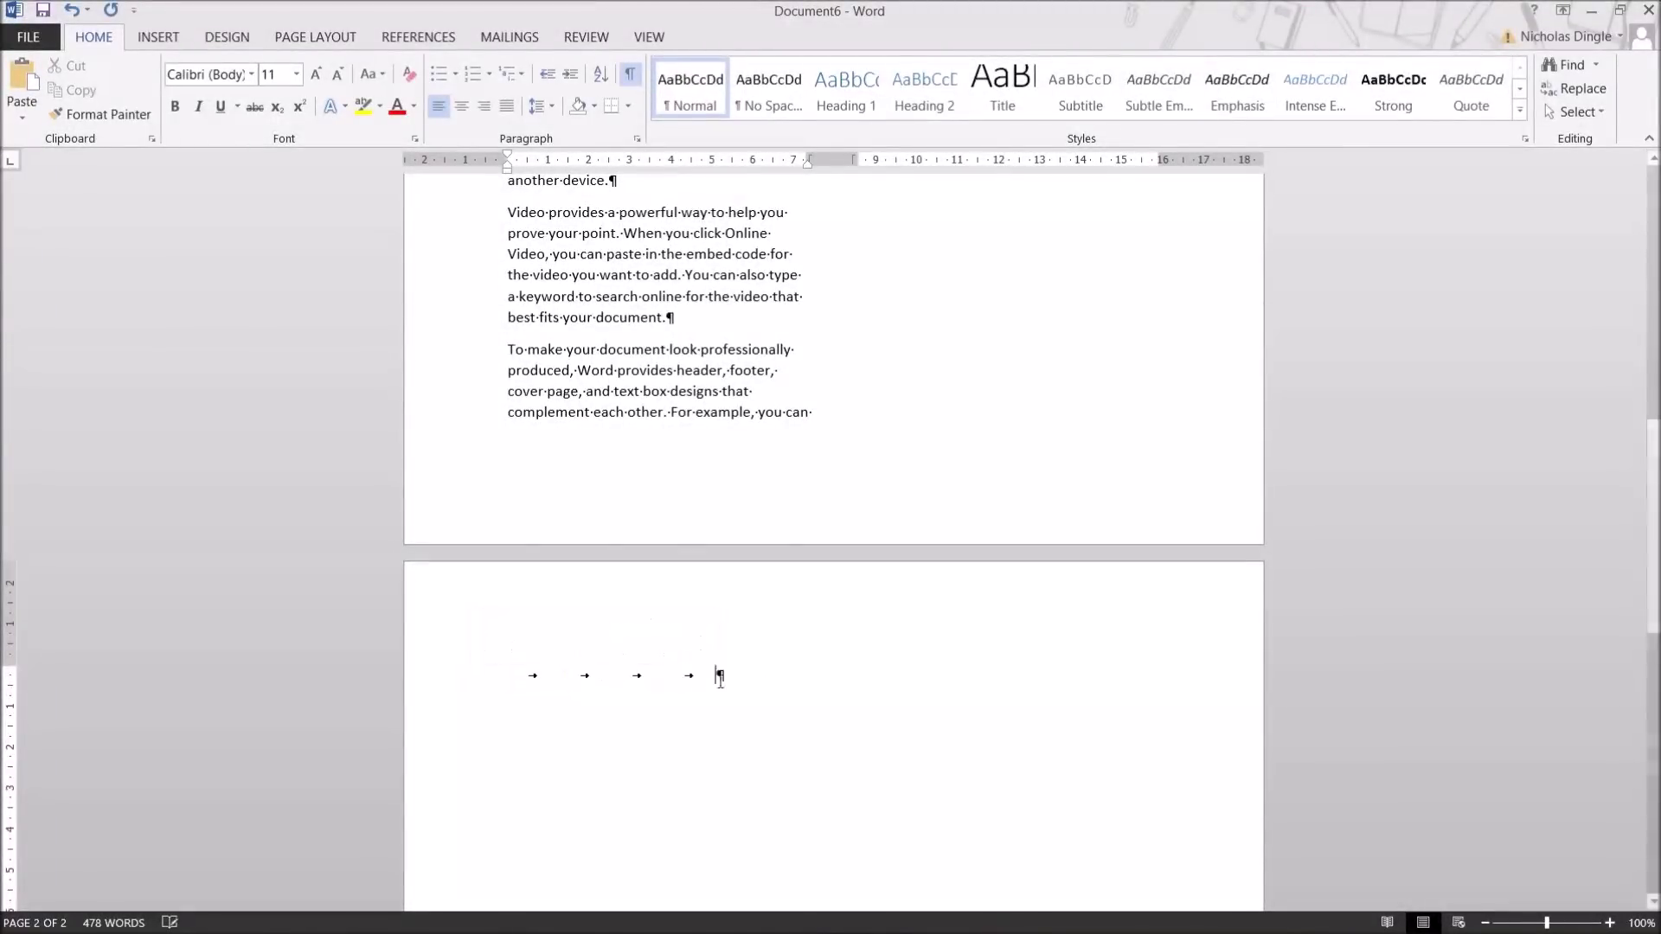
key("Tab")
key("Tab")
key("BackSpace")
key("BackSpace")
key("BackSpace")
key("BackSpace")
key("BackSpace")
Delete the page break after 'another device.' to return to one page
scroll(1090, 556, "up", 7)
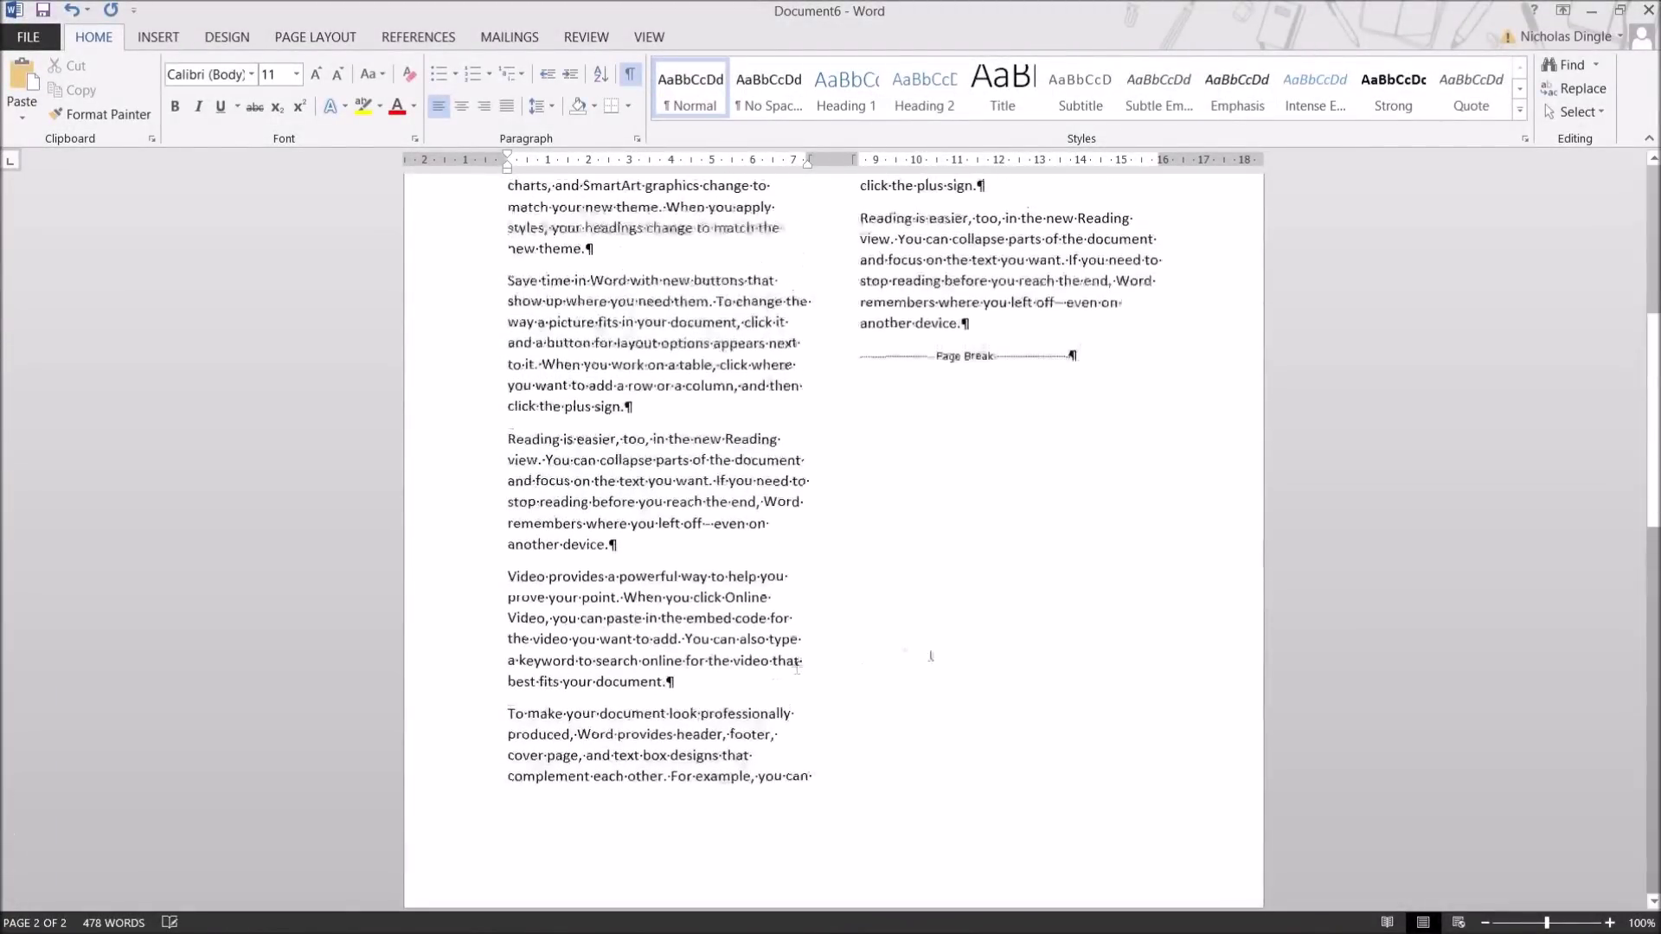
key("BackSpace")
scroll(1146, 671, "up", 5)
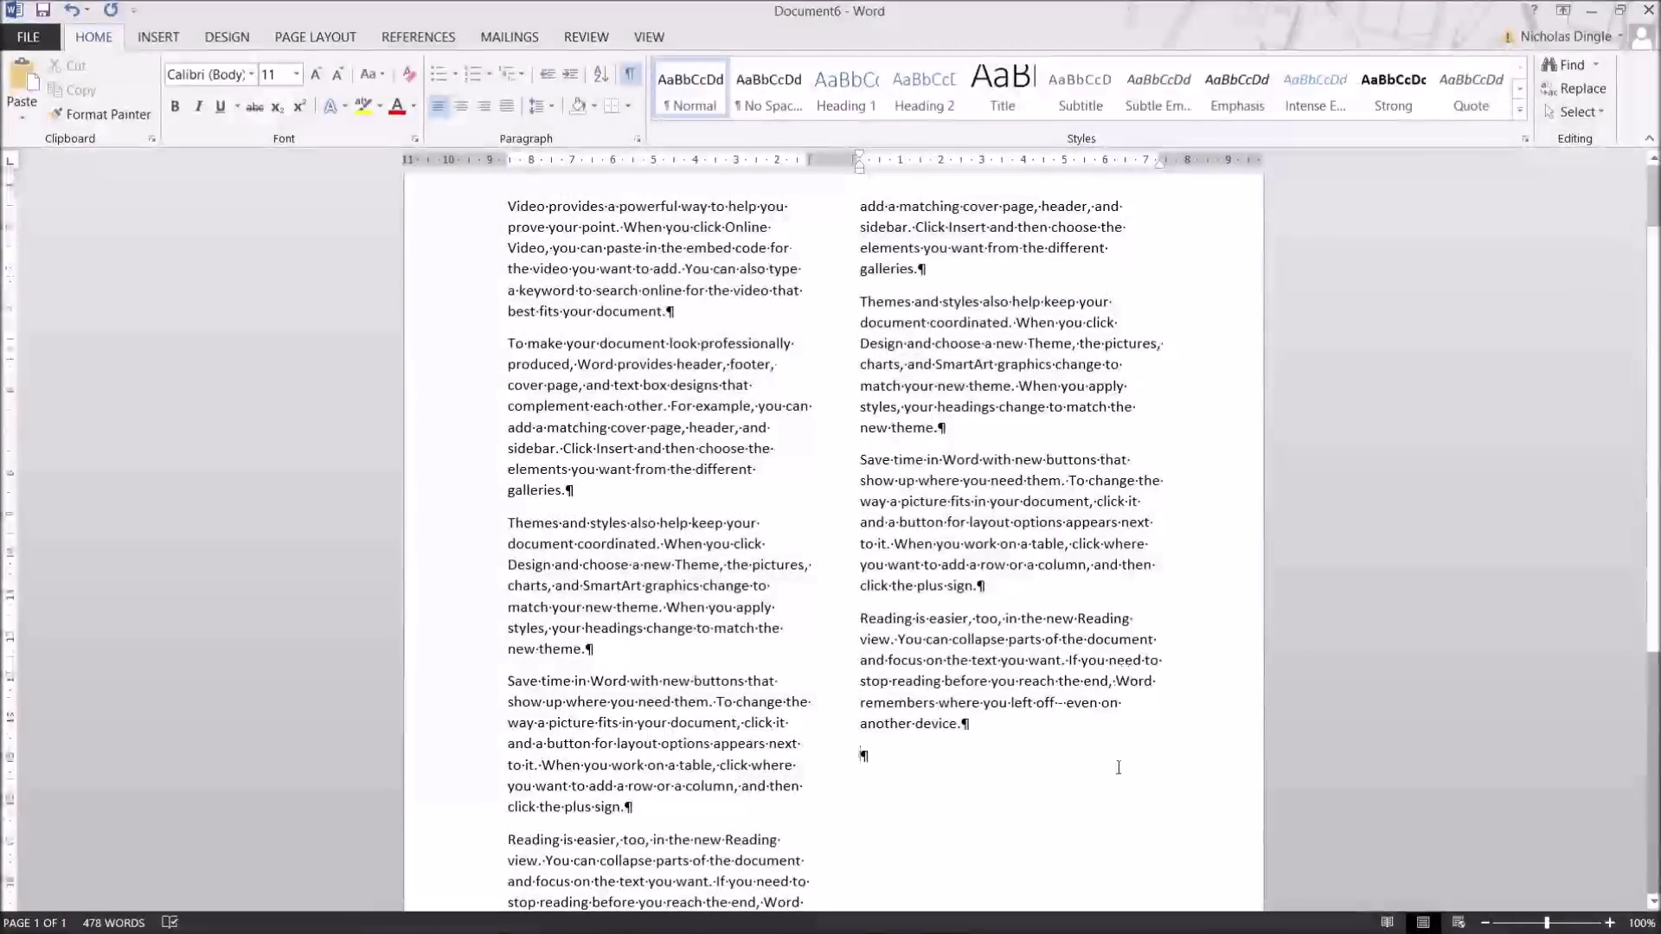
scroll(1049, 362, "down", 3)
End page 1's left column with a column break
left_click(315, 36)
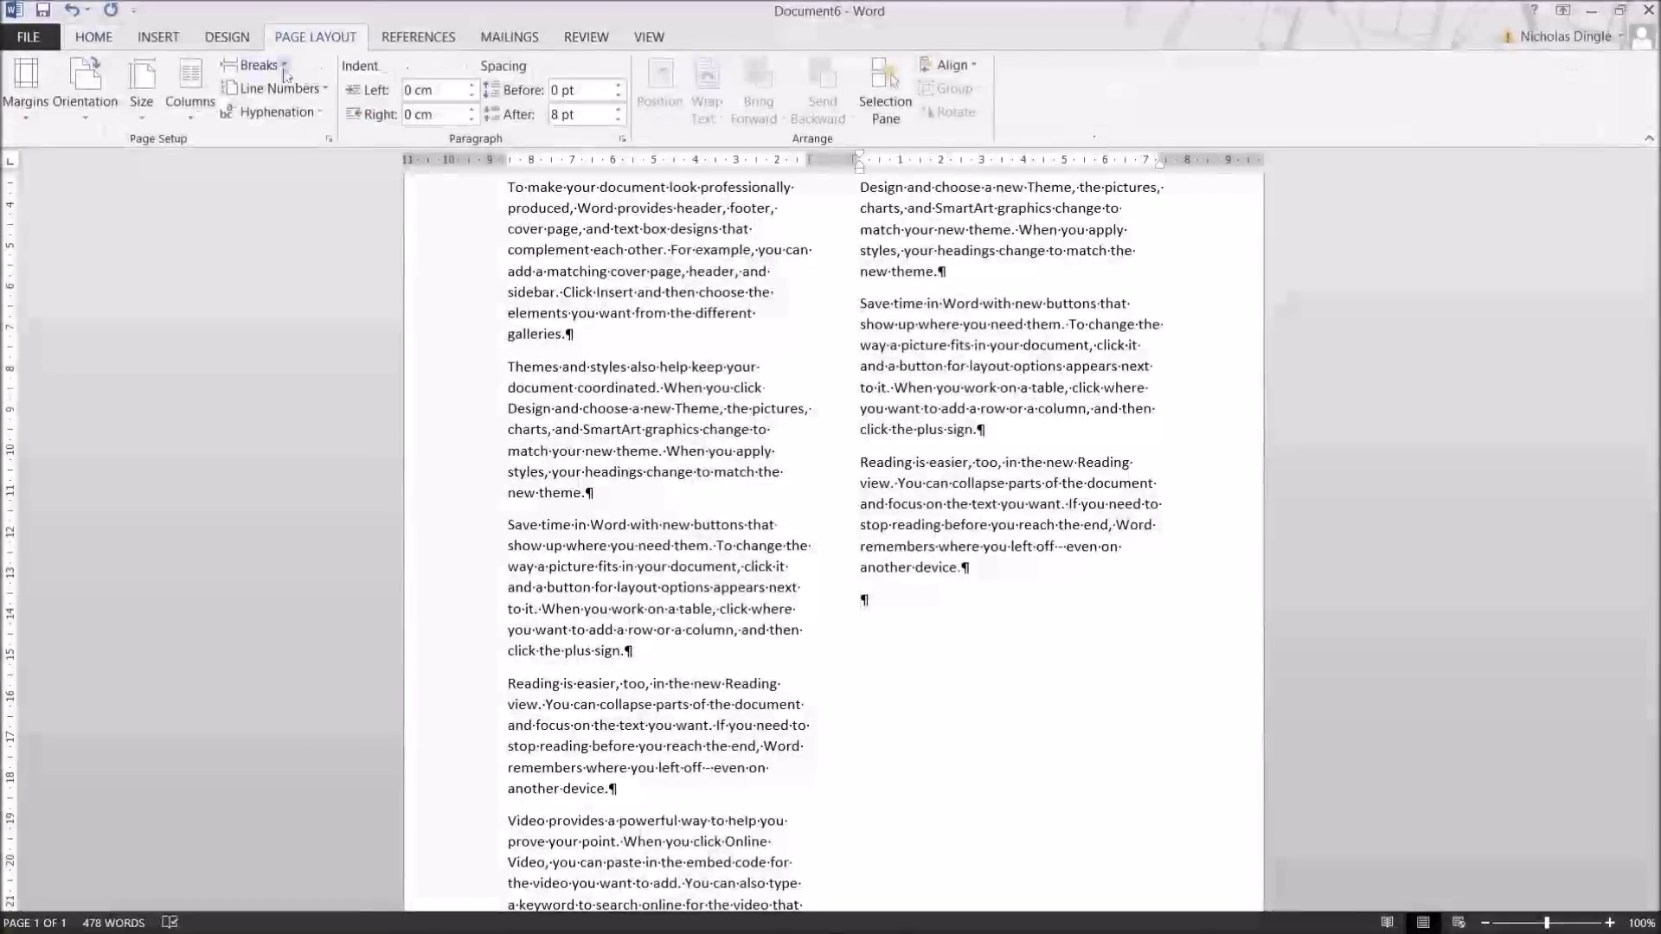
left_click(256, 65)
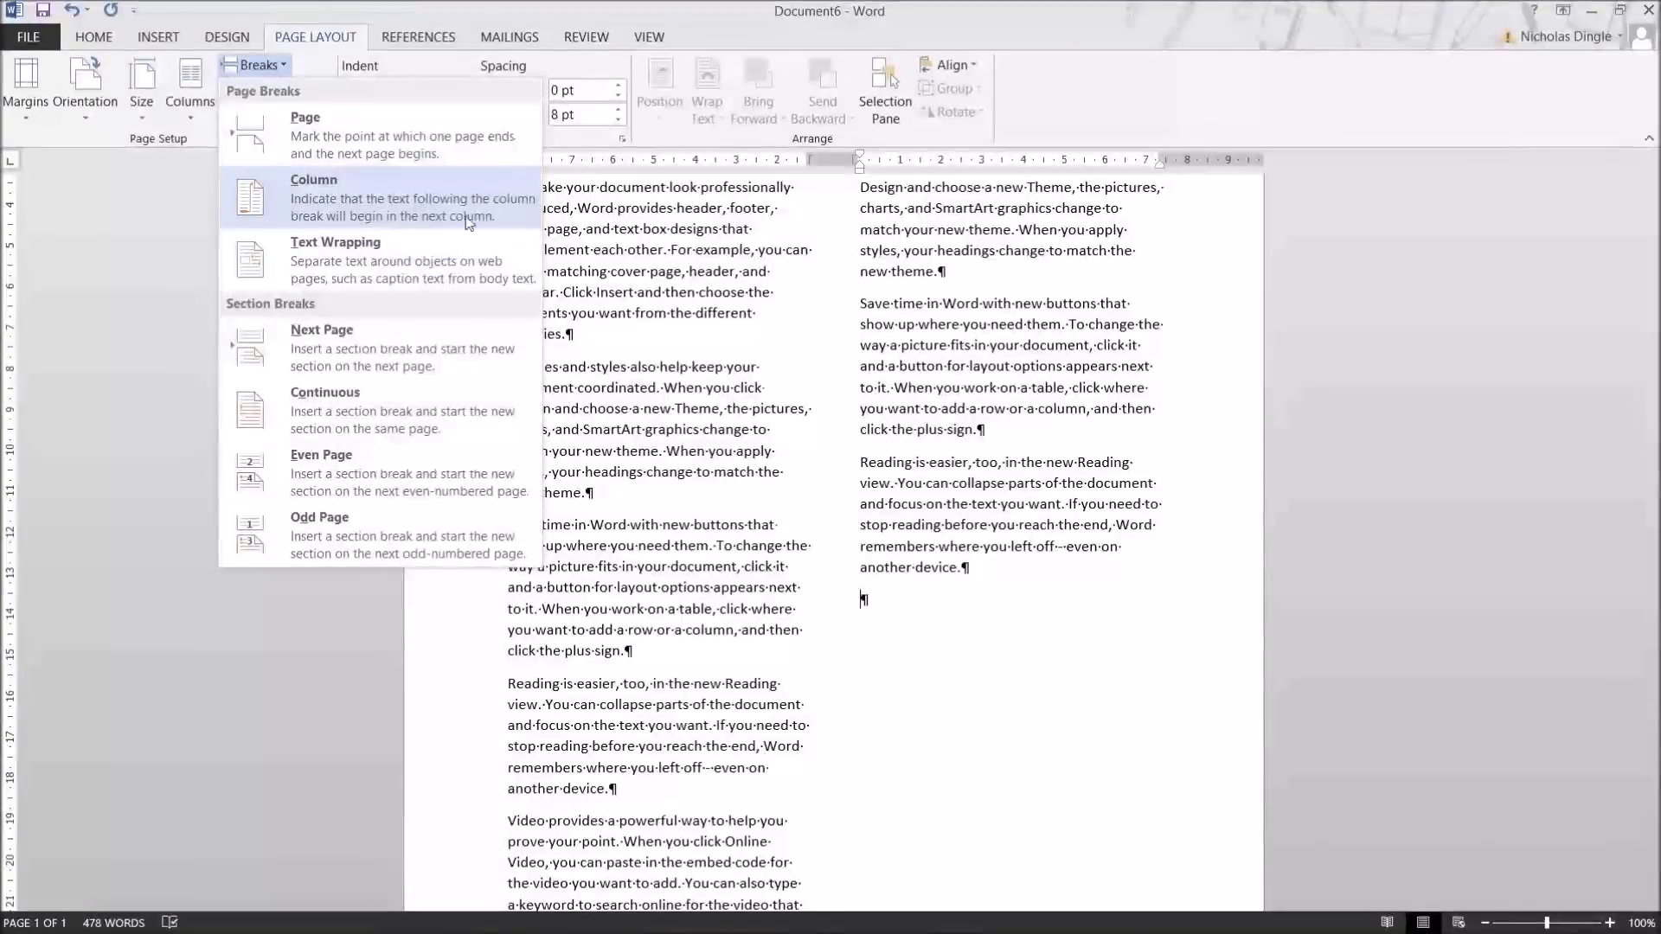
left_click(539, 220)
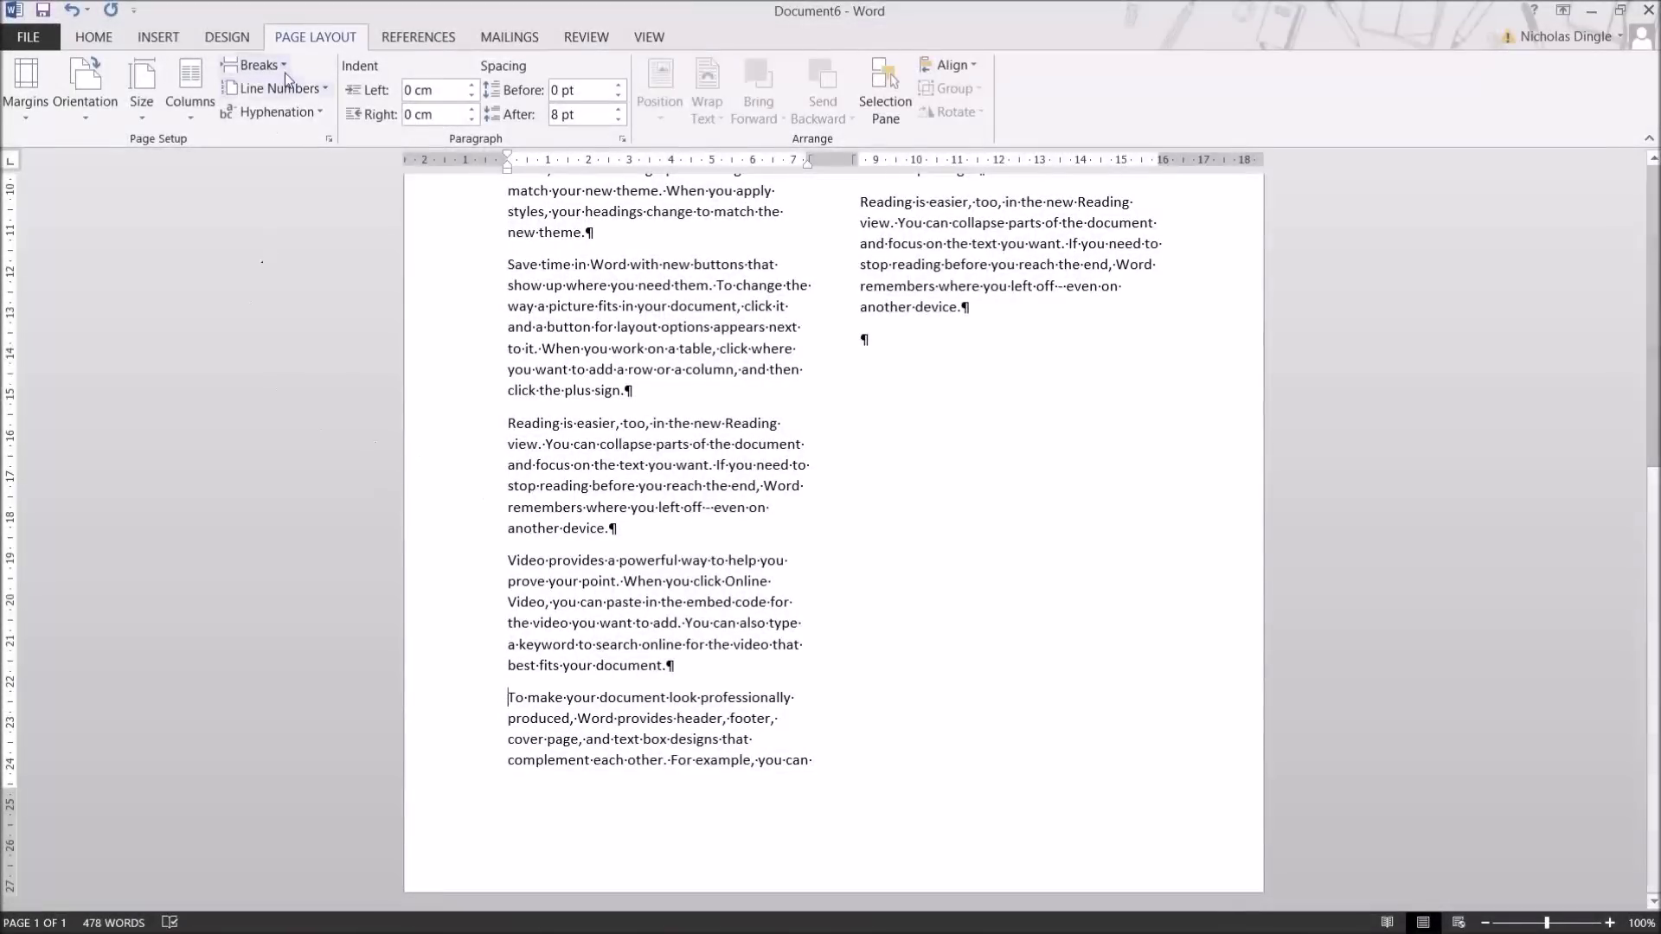
Start a new page with a page break
left_click(280, 65)
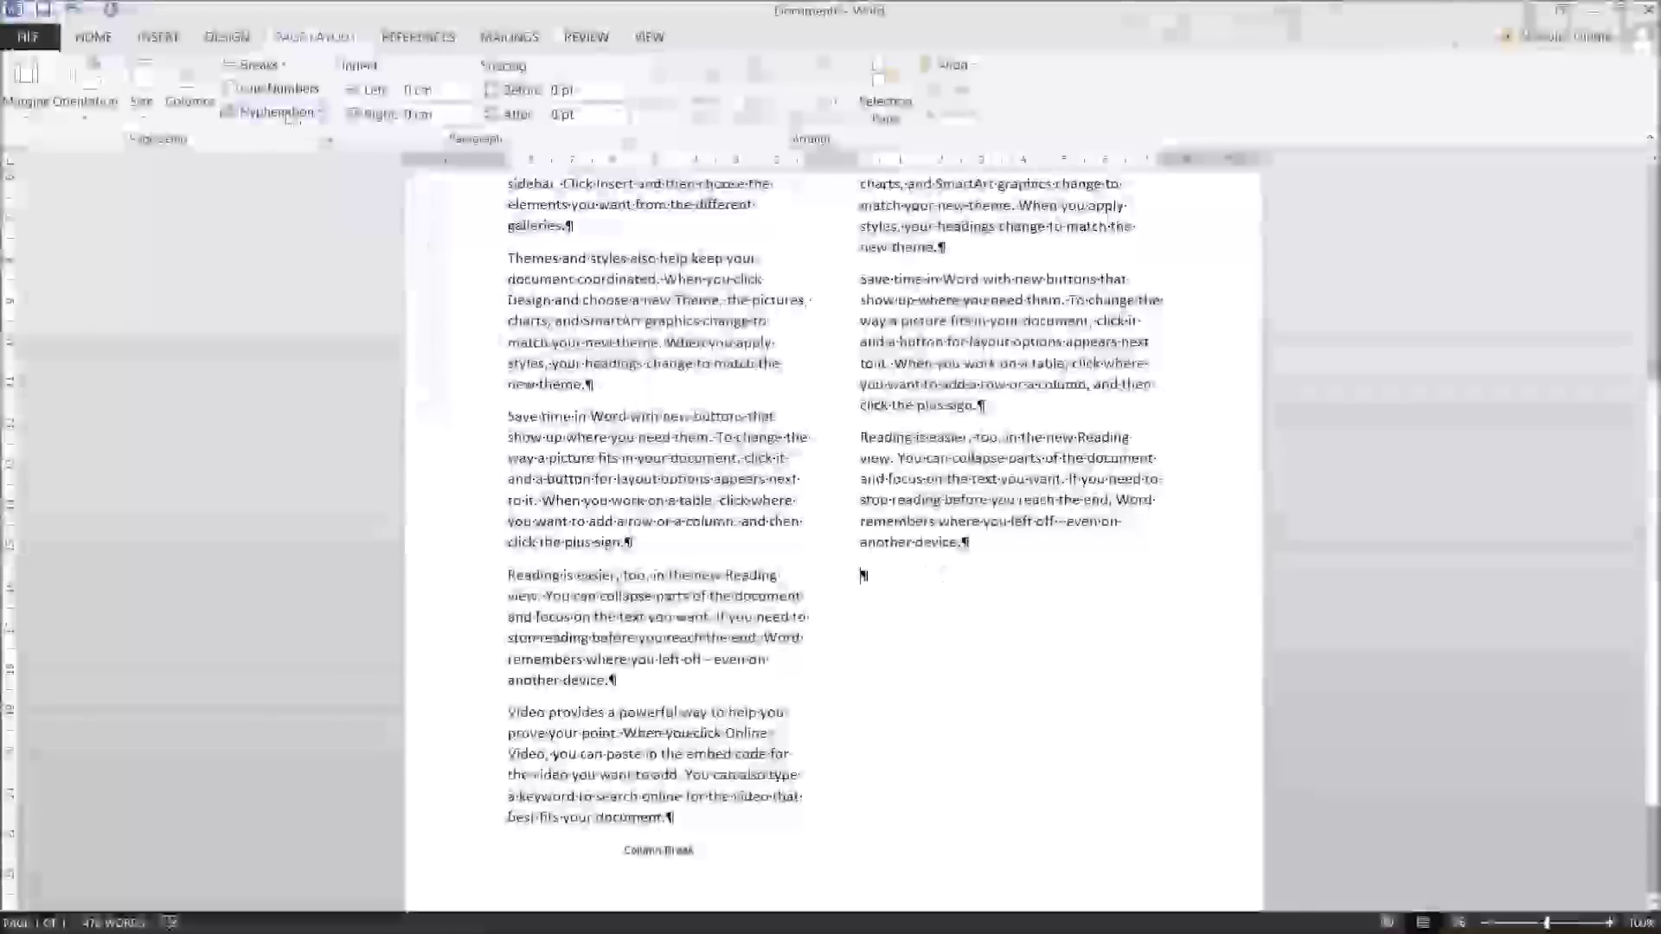
left_click(253, 65)
left_click(299, 120)
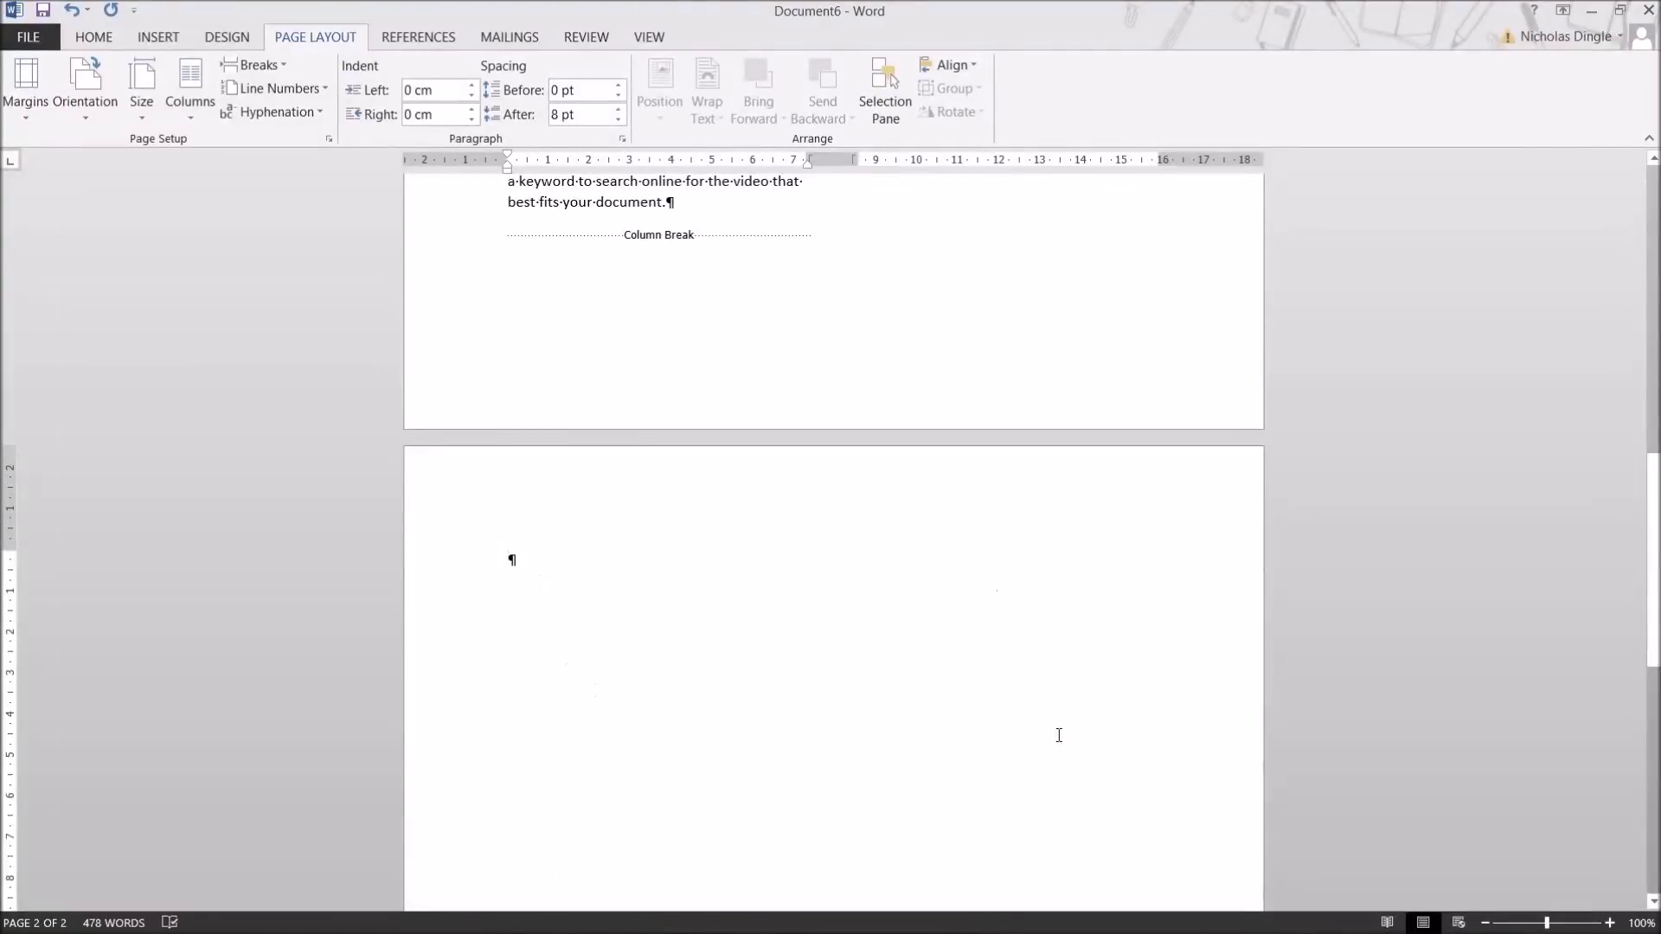
Jump to page 2's second column with a column break and type Hello World
left_click(253, 65)
left_click(299, 178)
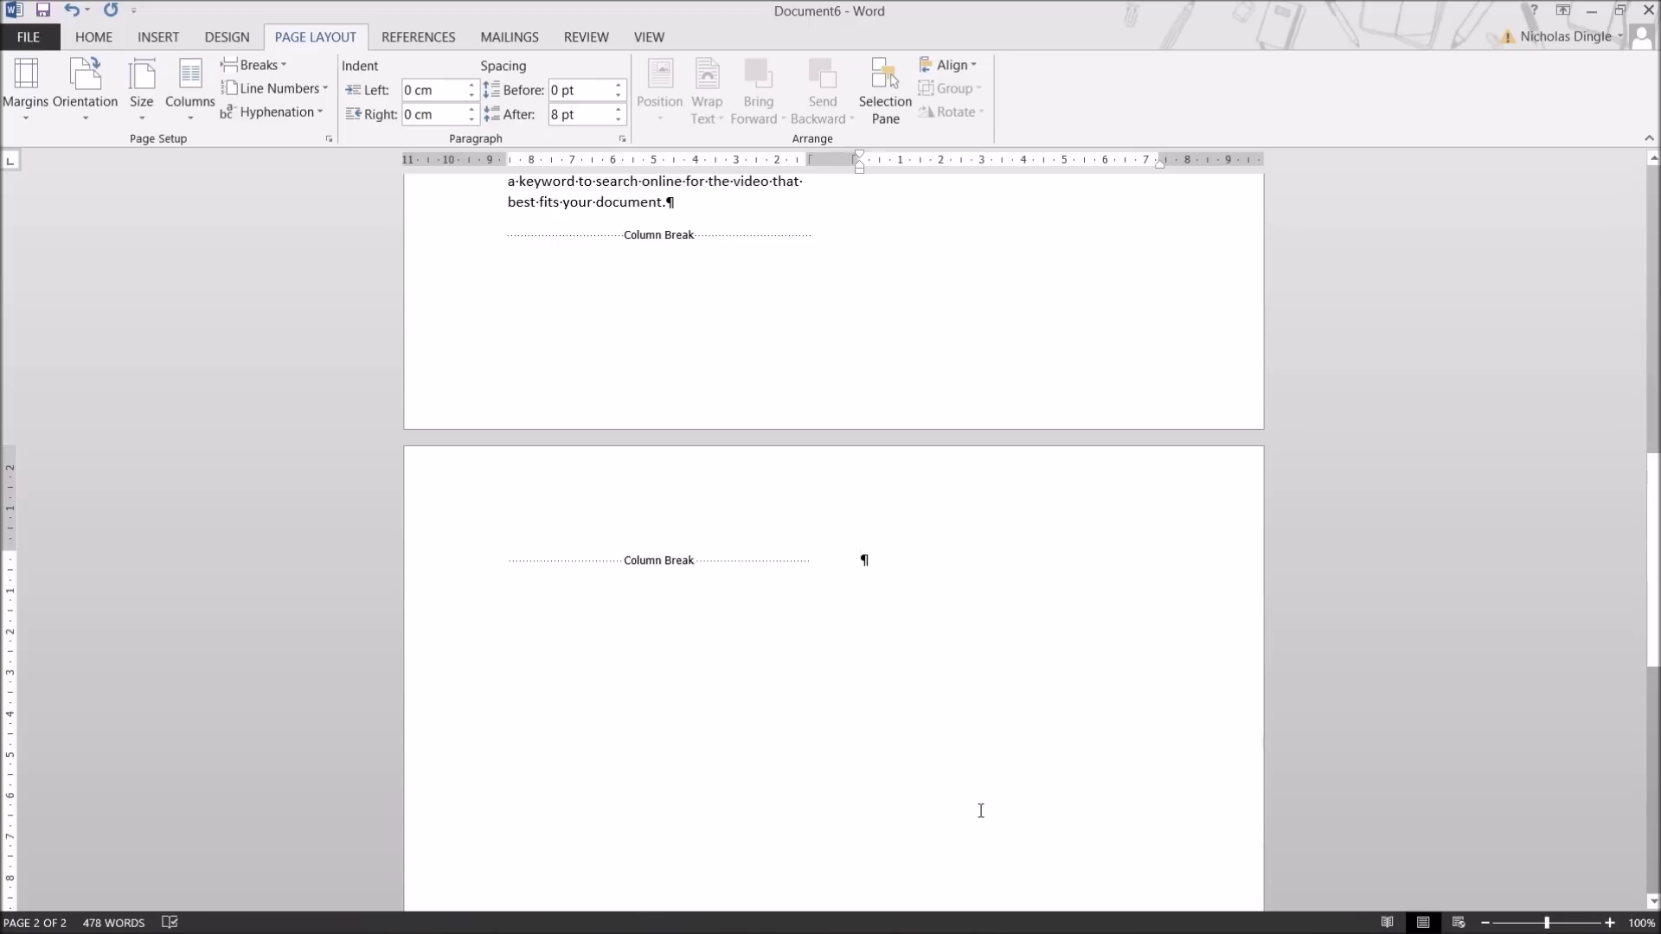
type("Hello World")
left_click(252, 65)
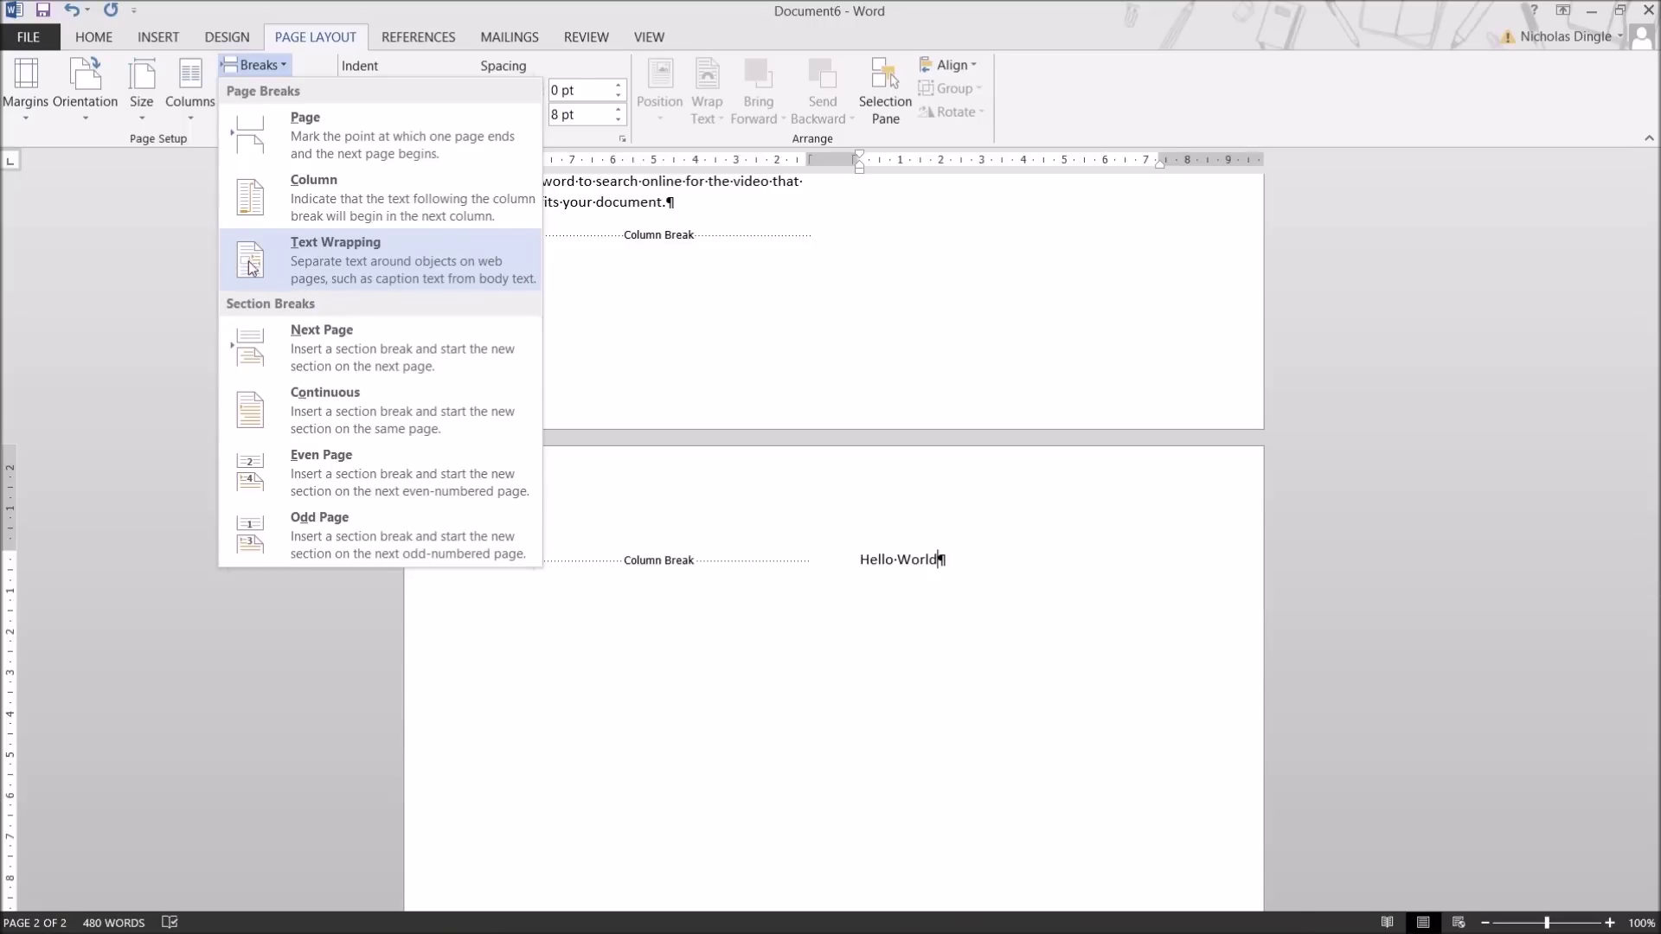
Open and dismiss the Breaks list without inserting any break
left_click(816, 519)
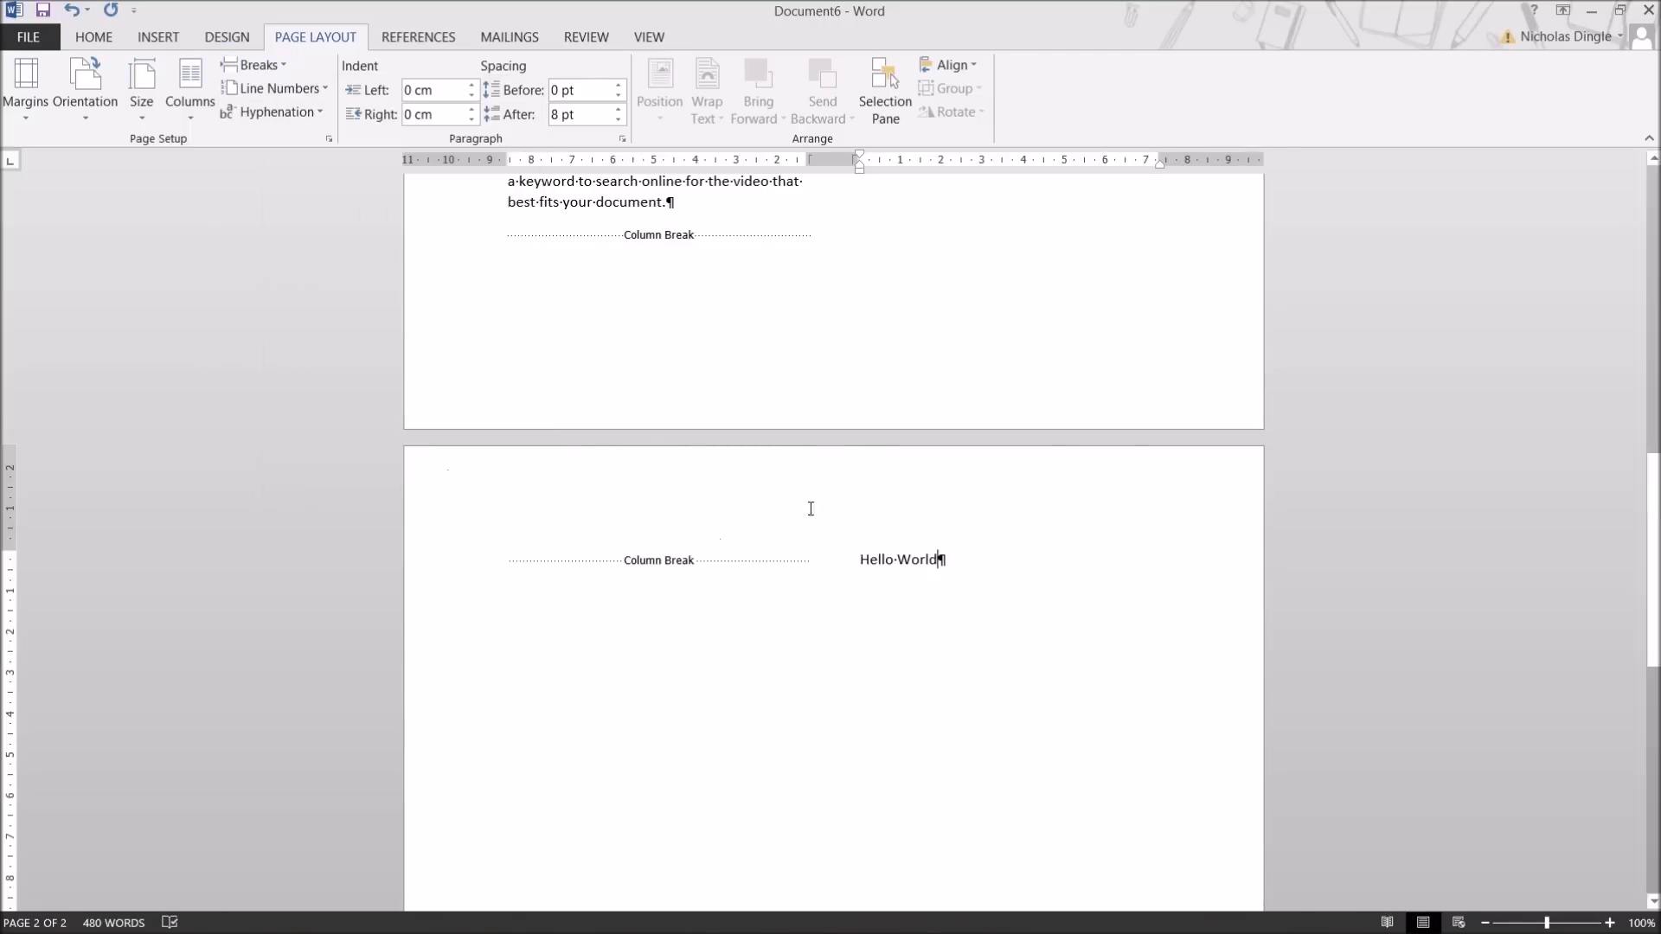
scroll(816, 519, "up", 3)
left_click_drag(509, 359, 636, 422)
left_click(255, 65)
key("Escape")
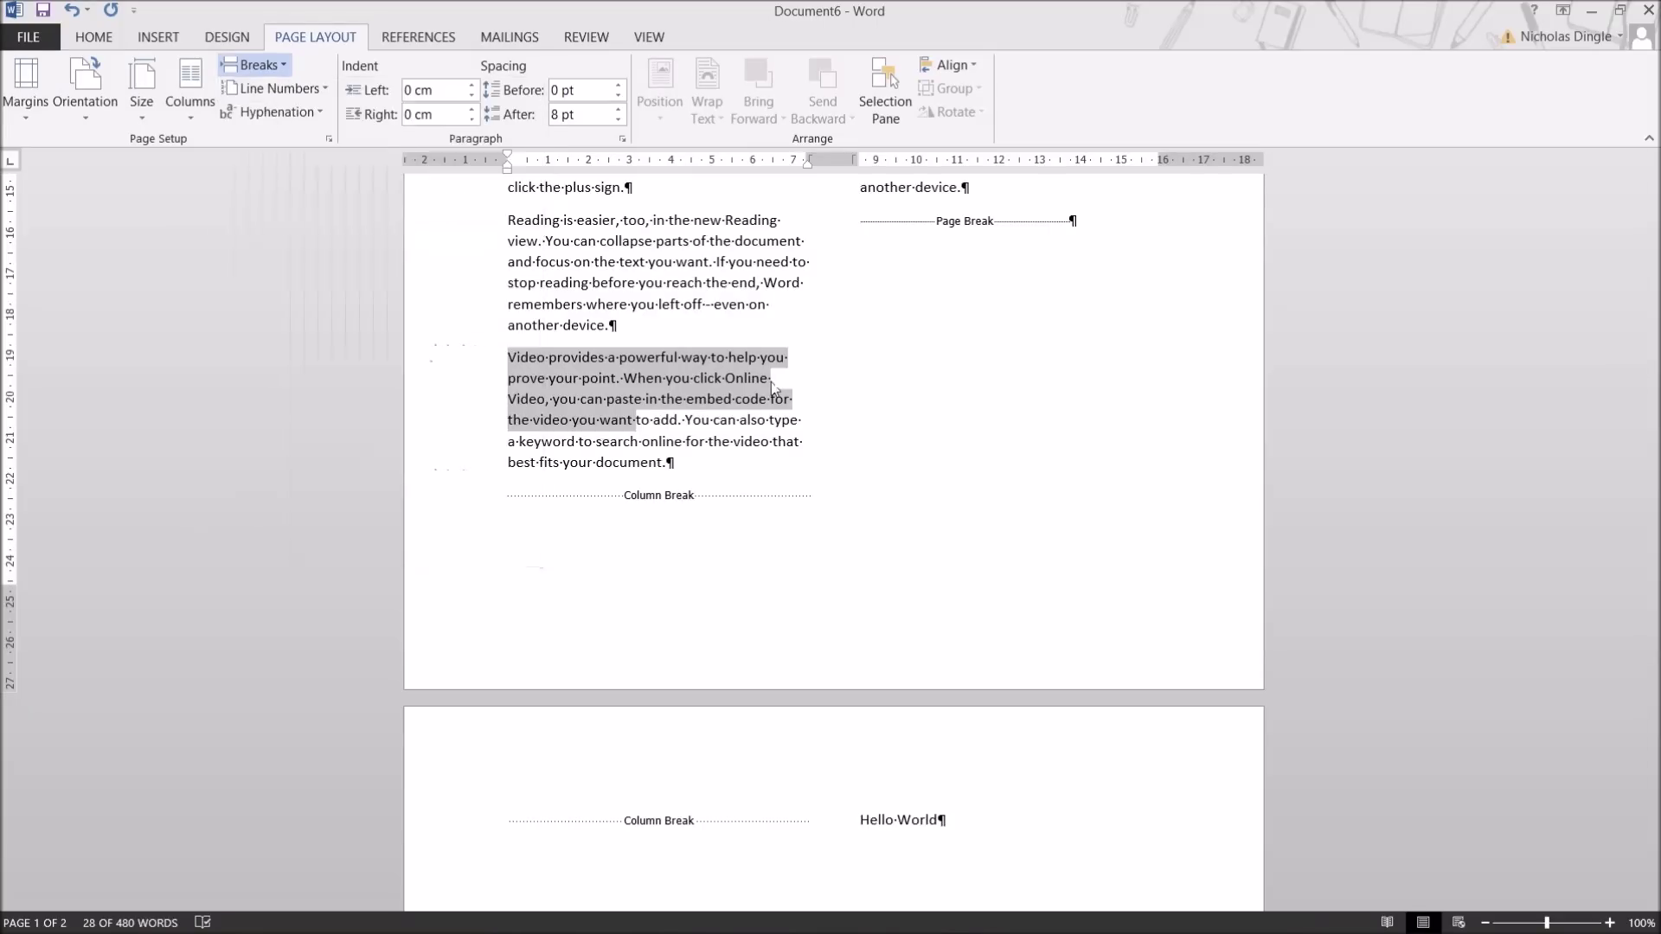
left_click(676, 399)
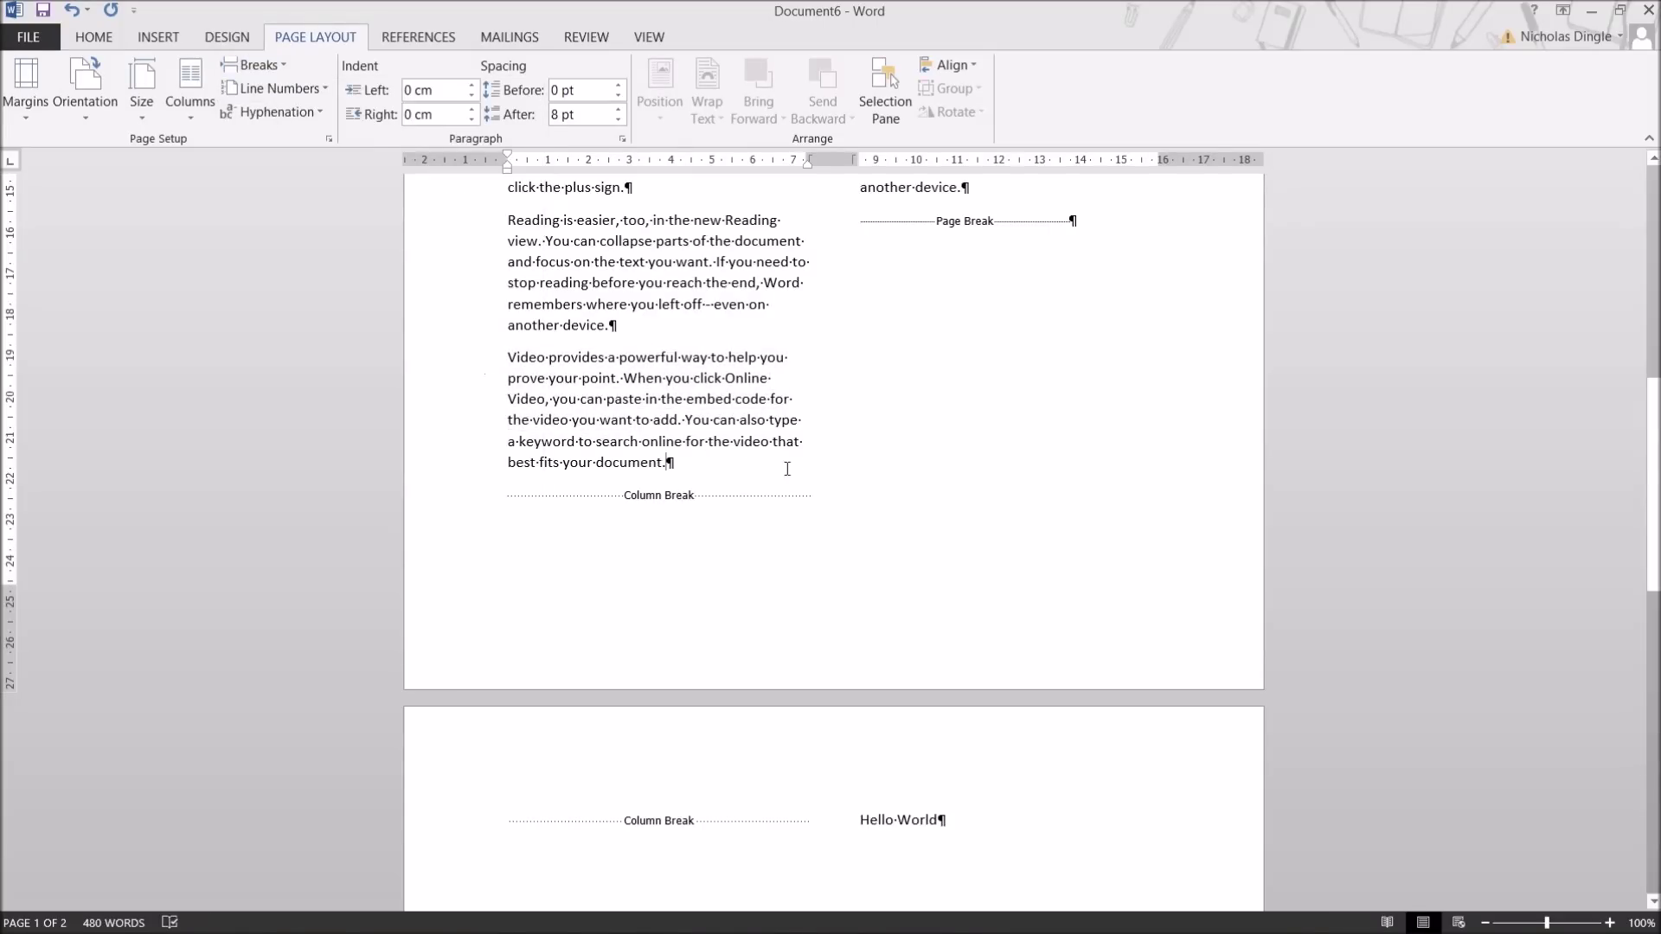
left_click(255, 65)
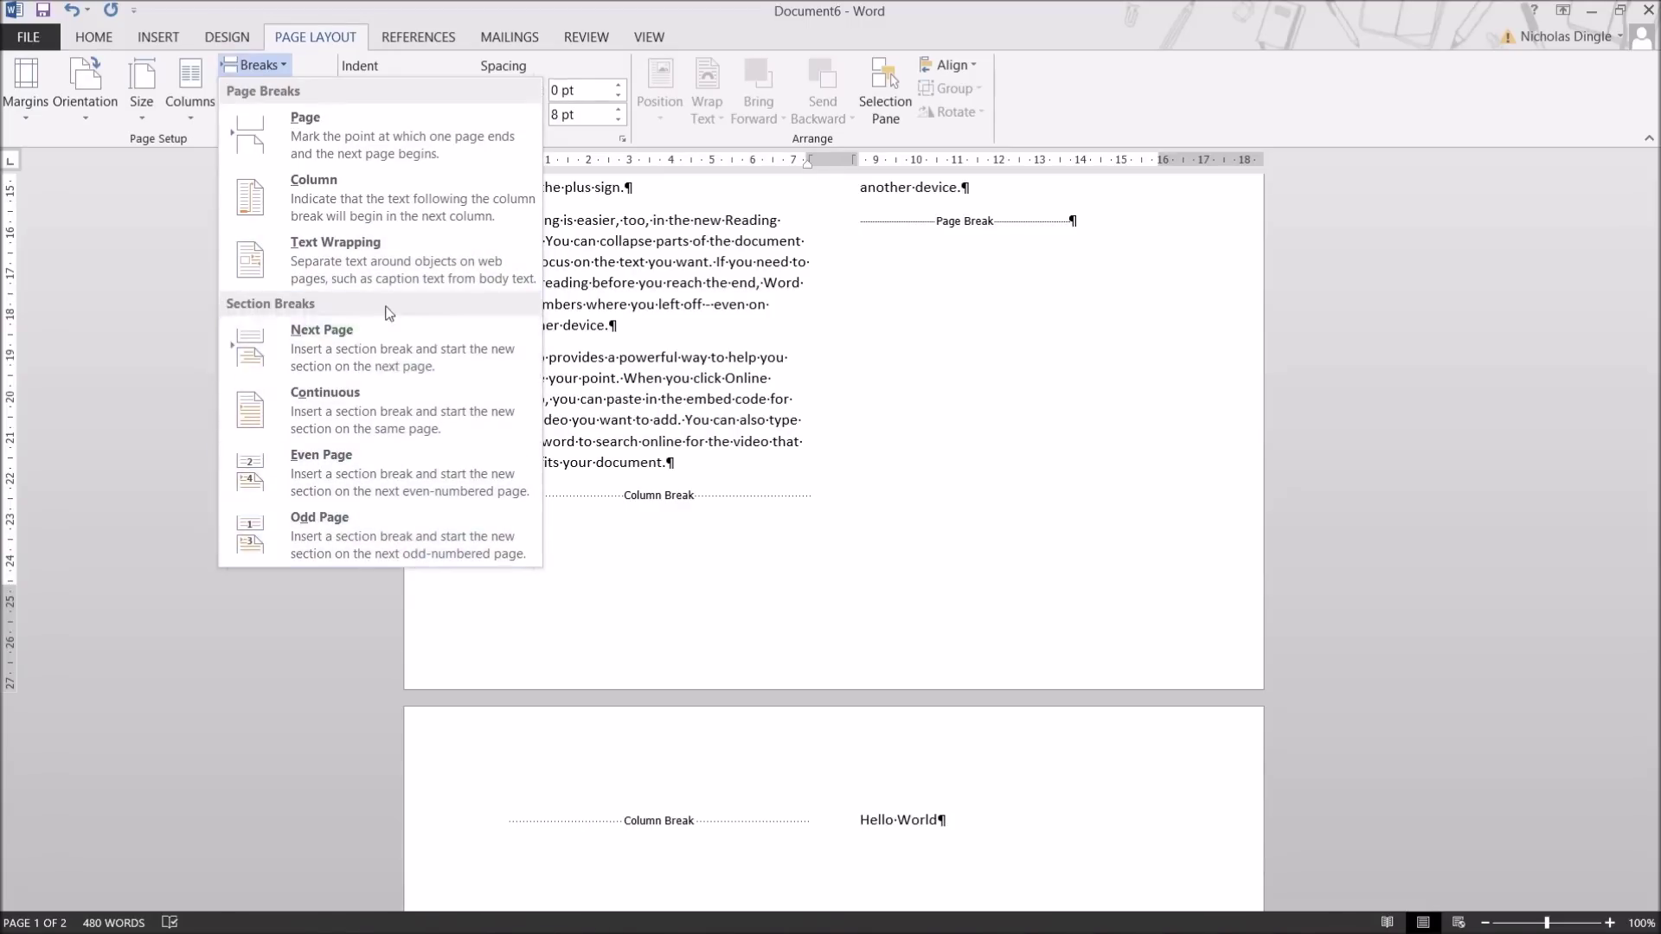
left_click(979, 822)
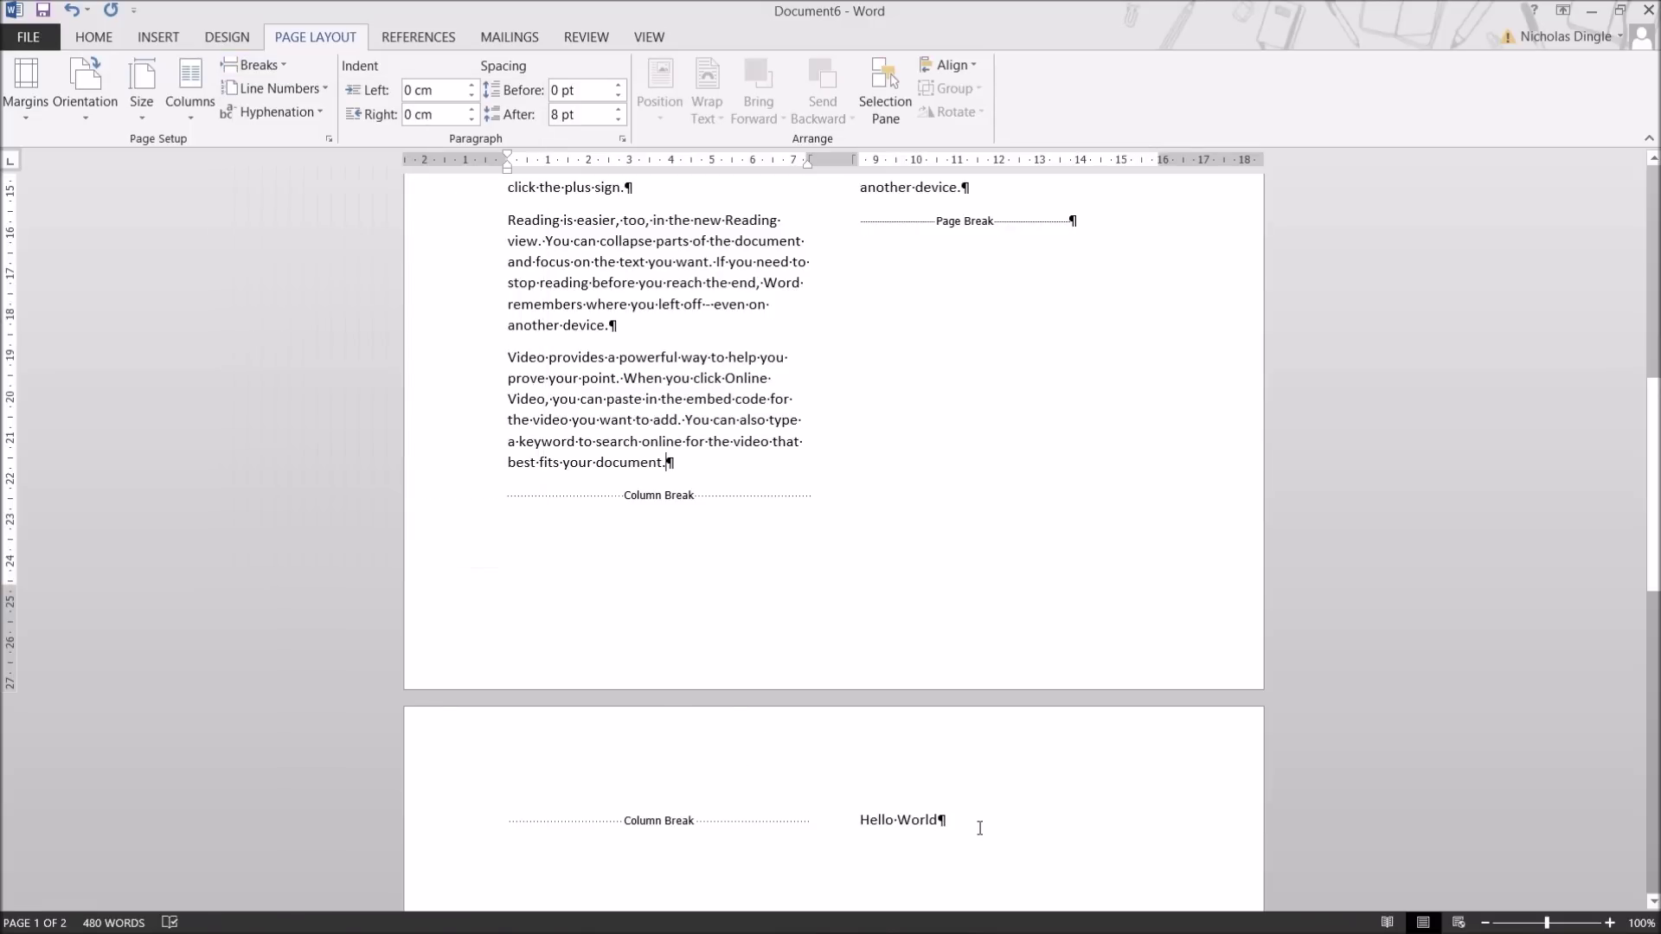
Delete the column break and 'Hello World' line from page 2
triple_click(1027, 822)
key("Delete")
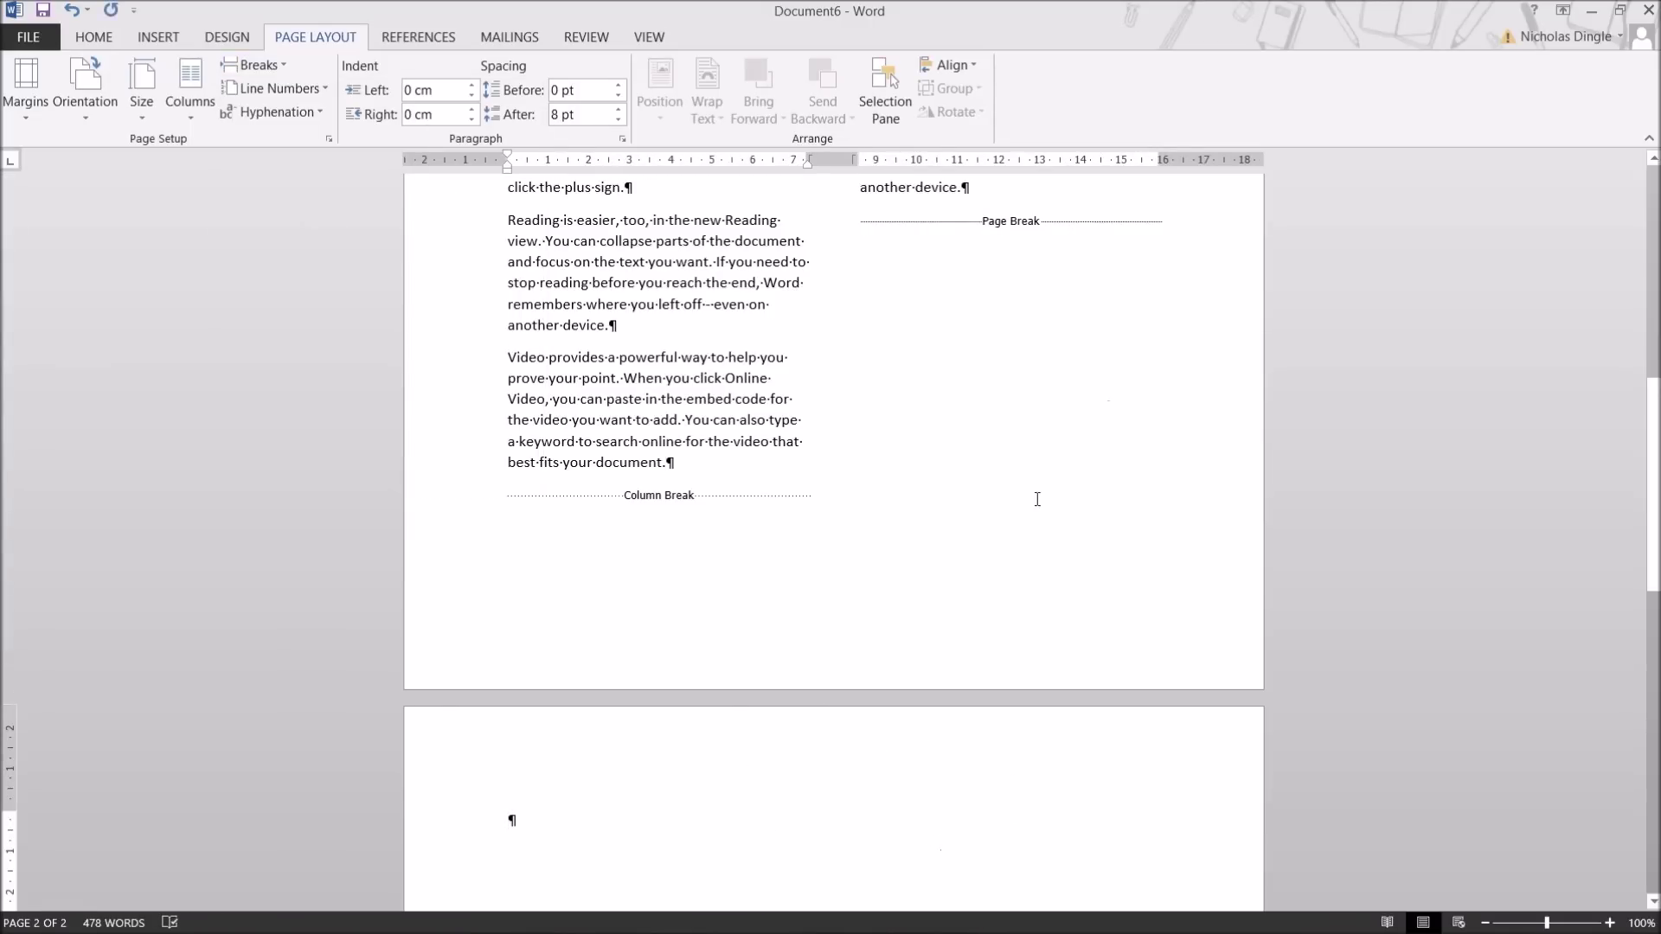
scroll(925, 585, "down", 2)
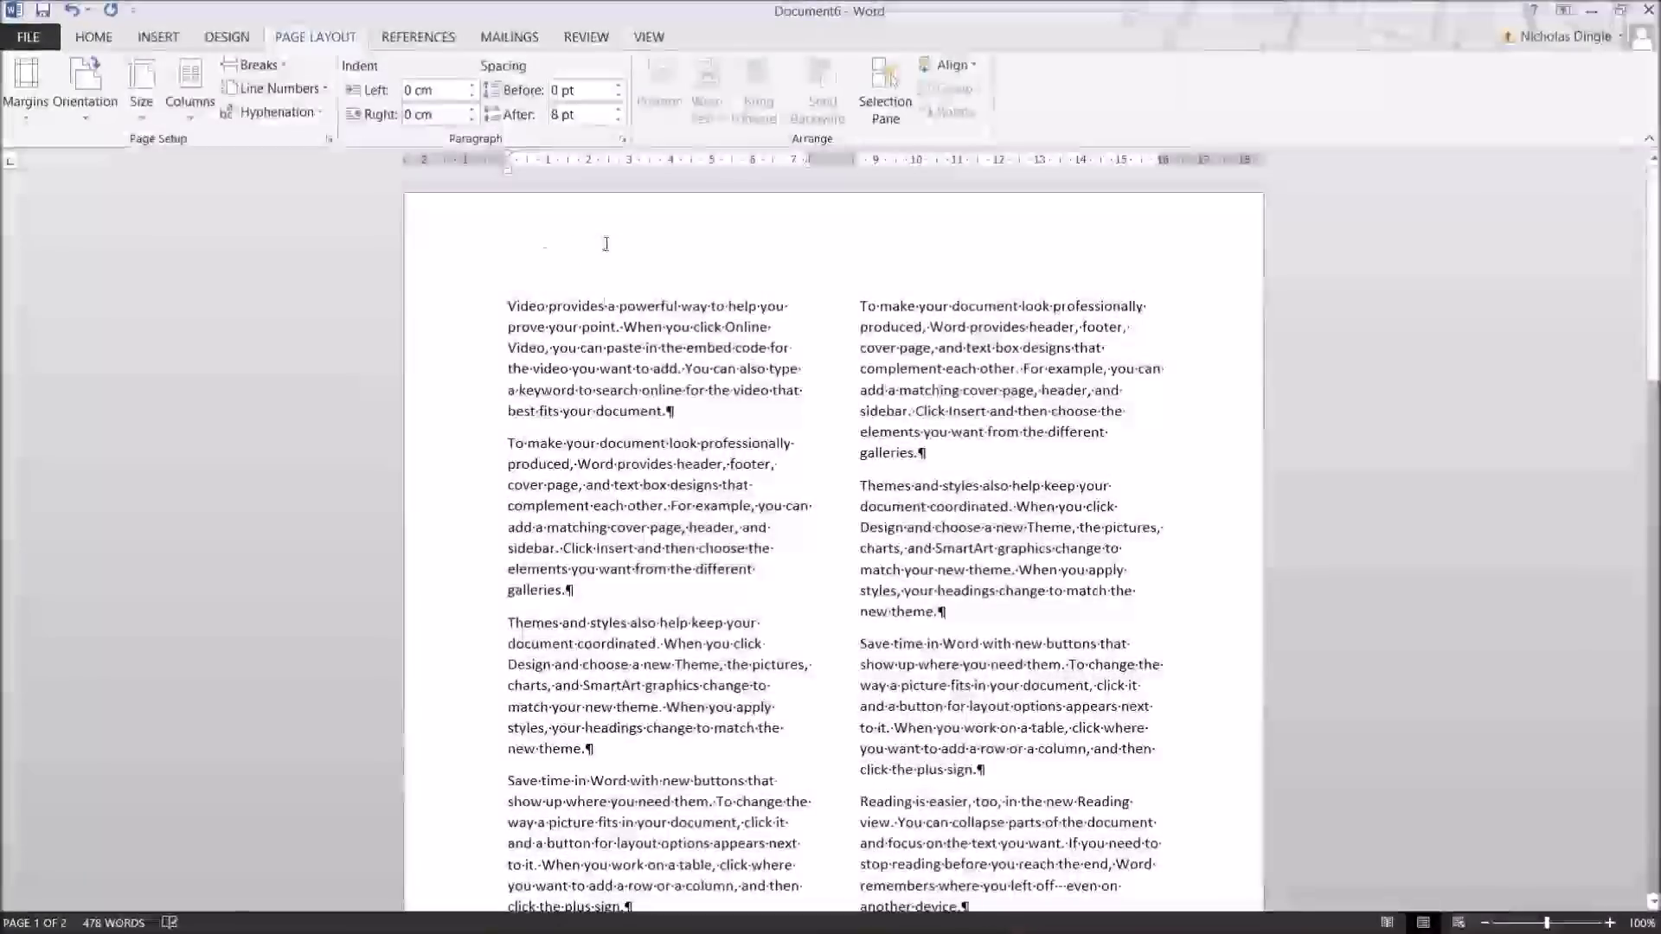
Open the page header for editing and type the header text
double_click(610, 244)
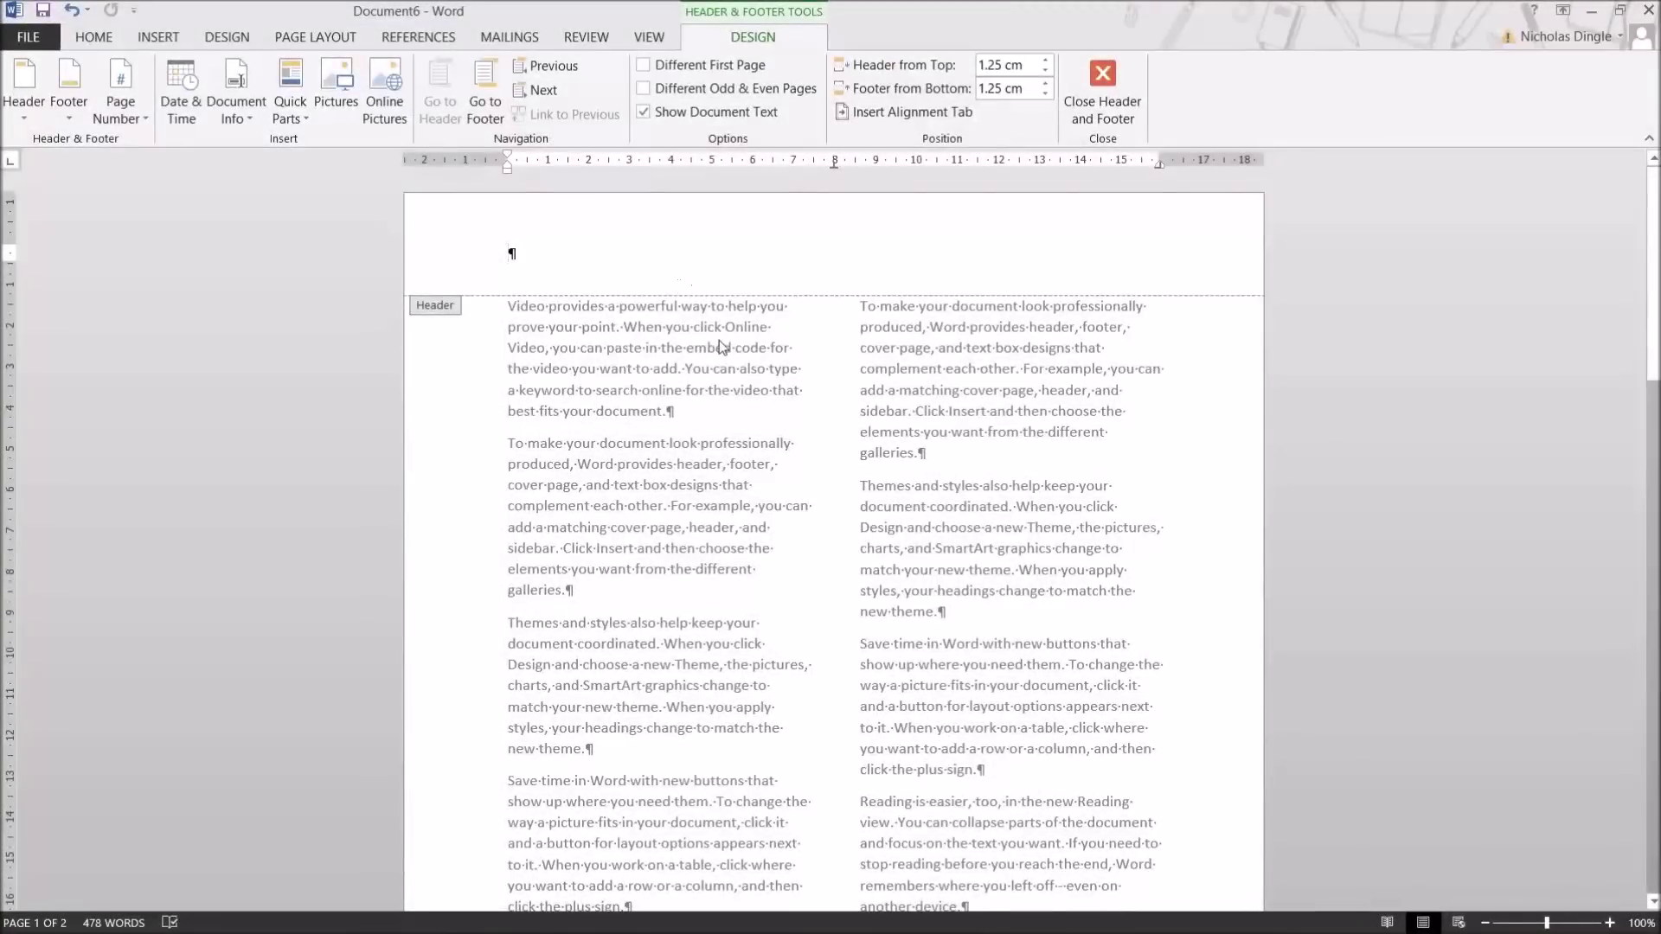
type("Confide")
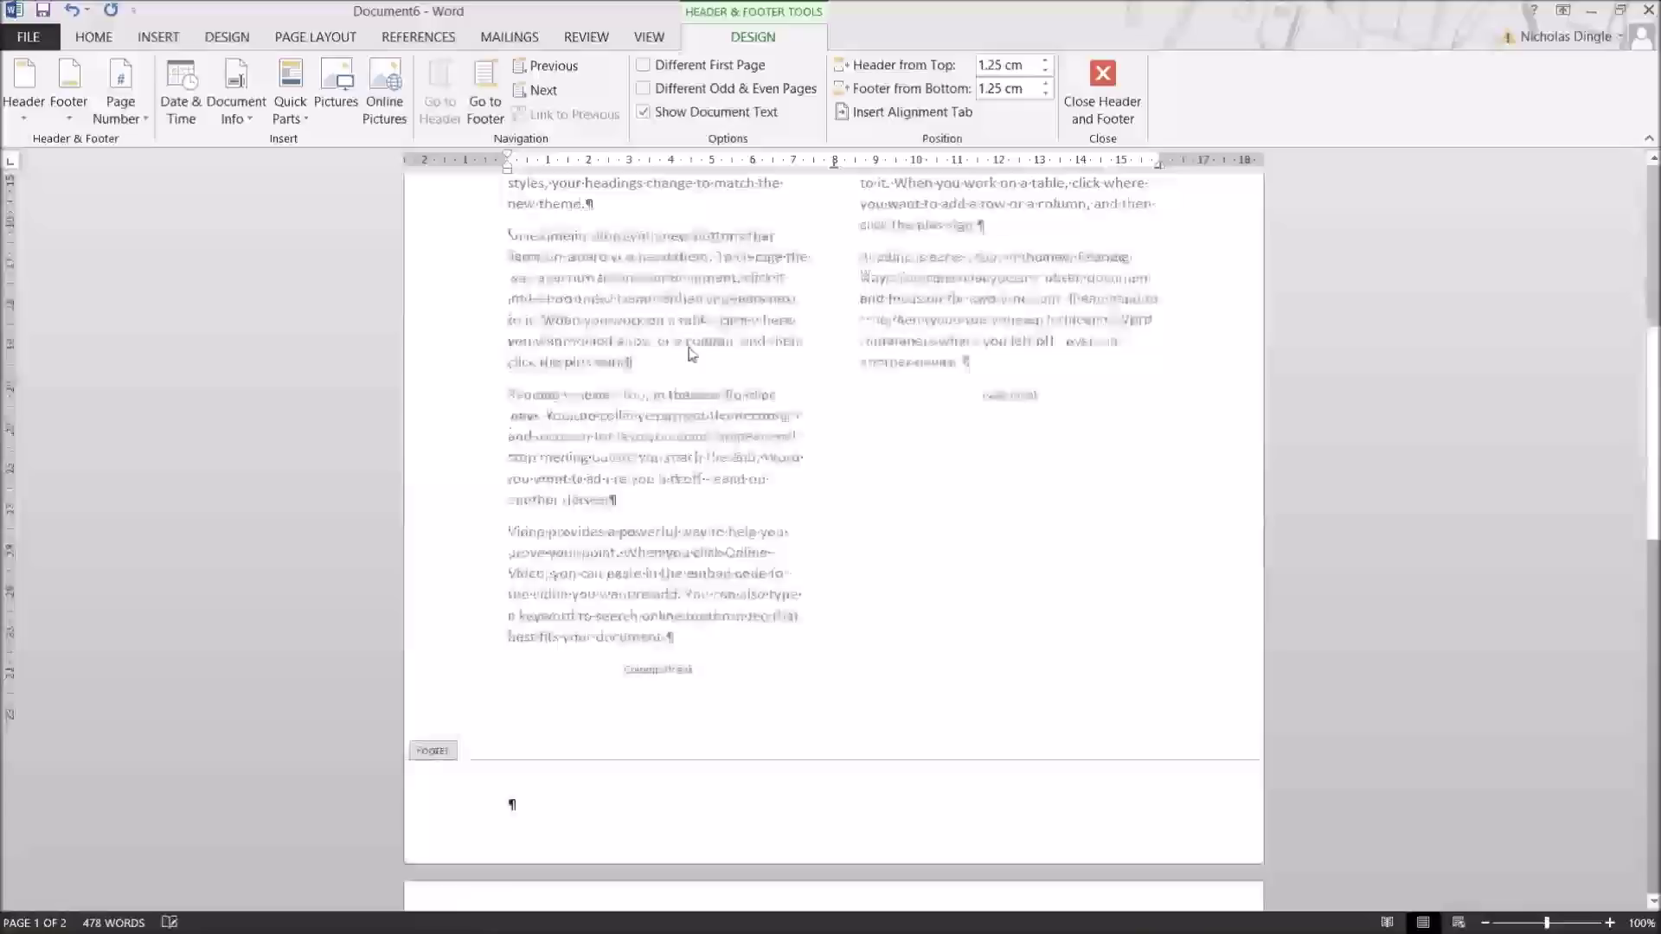
scroll(692, 353, "down", 9)
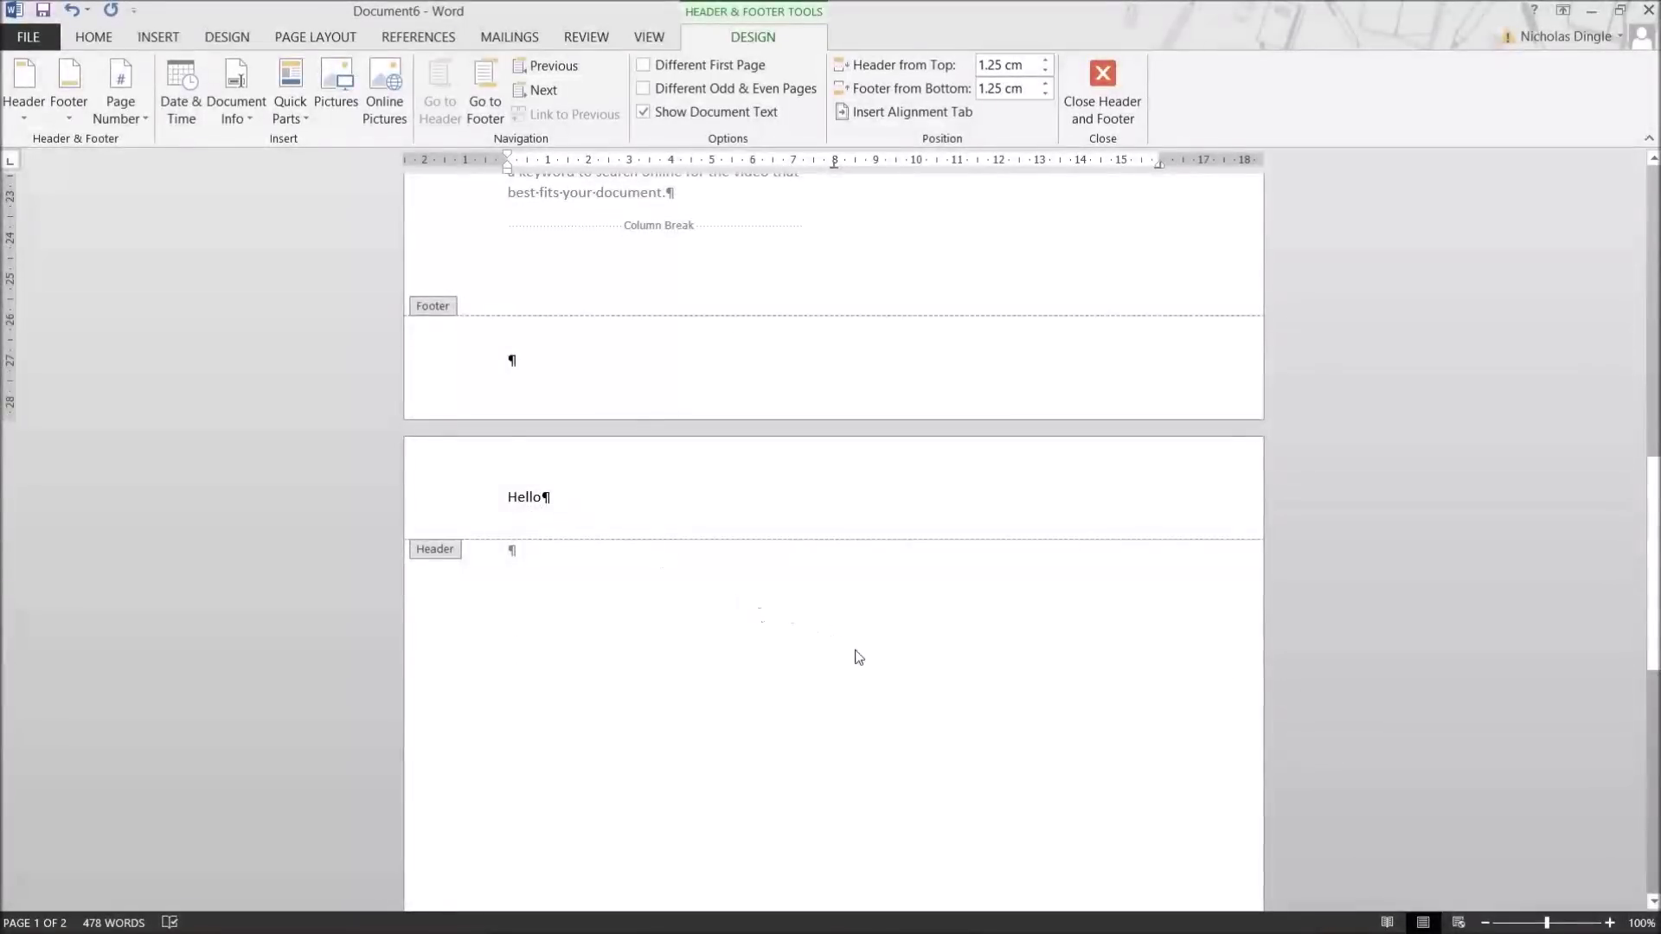
scroll(860, 660, "up", 9)
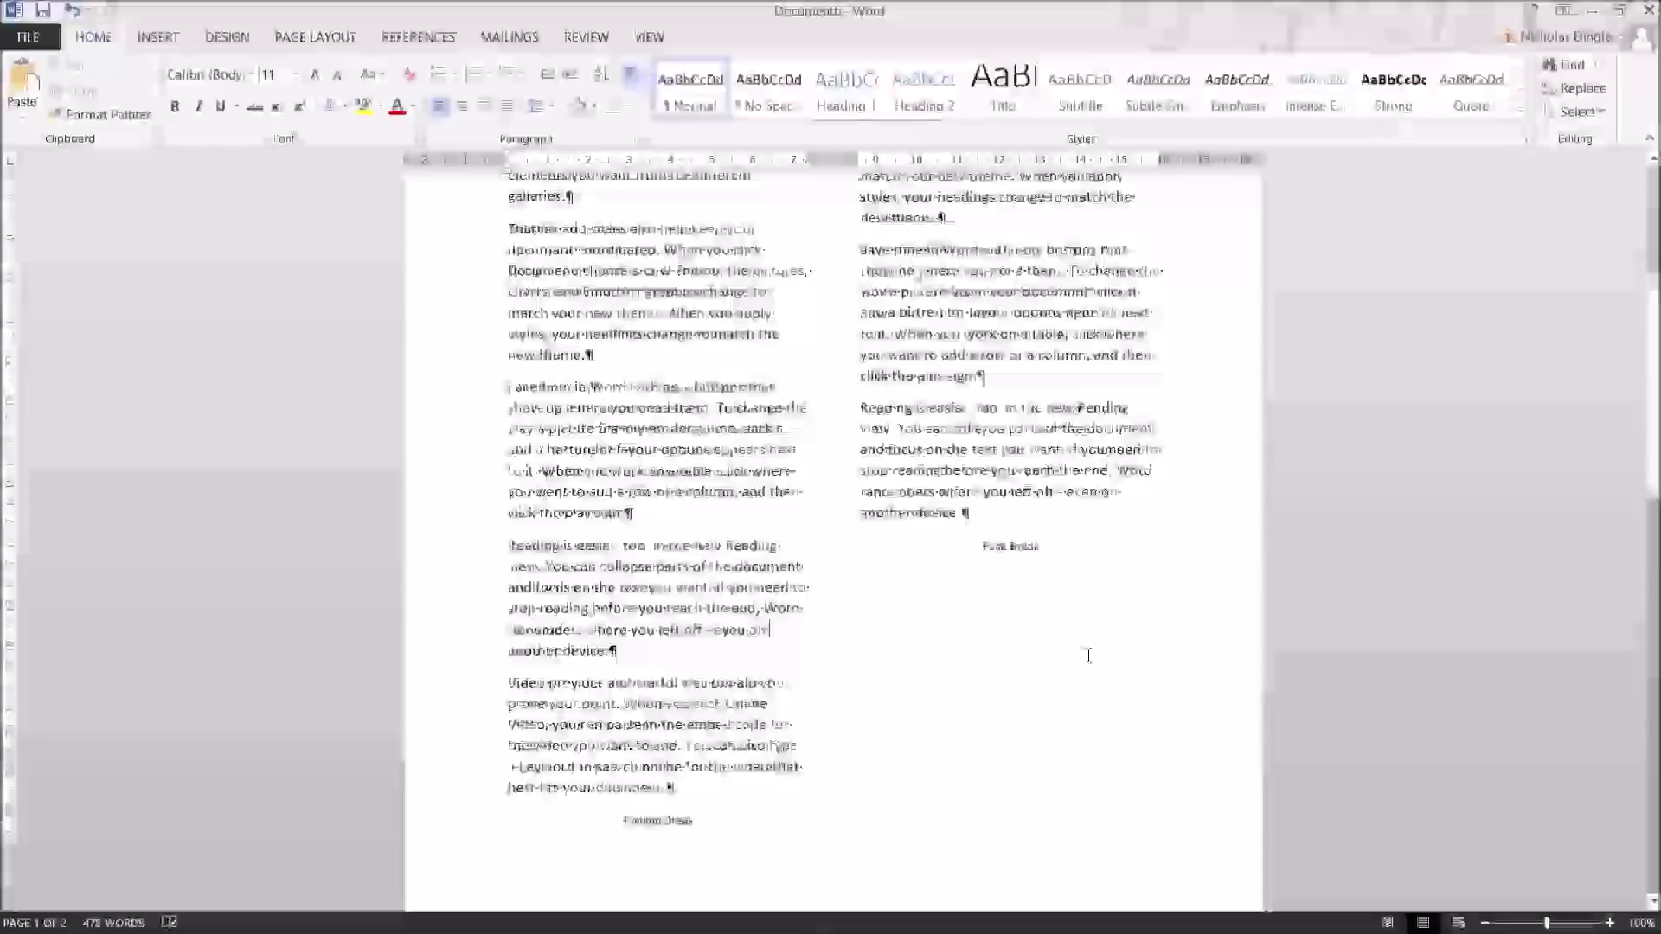
scroll(832, 815, "down", 5)
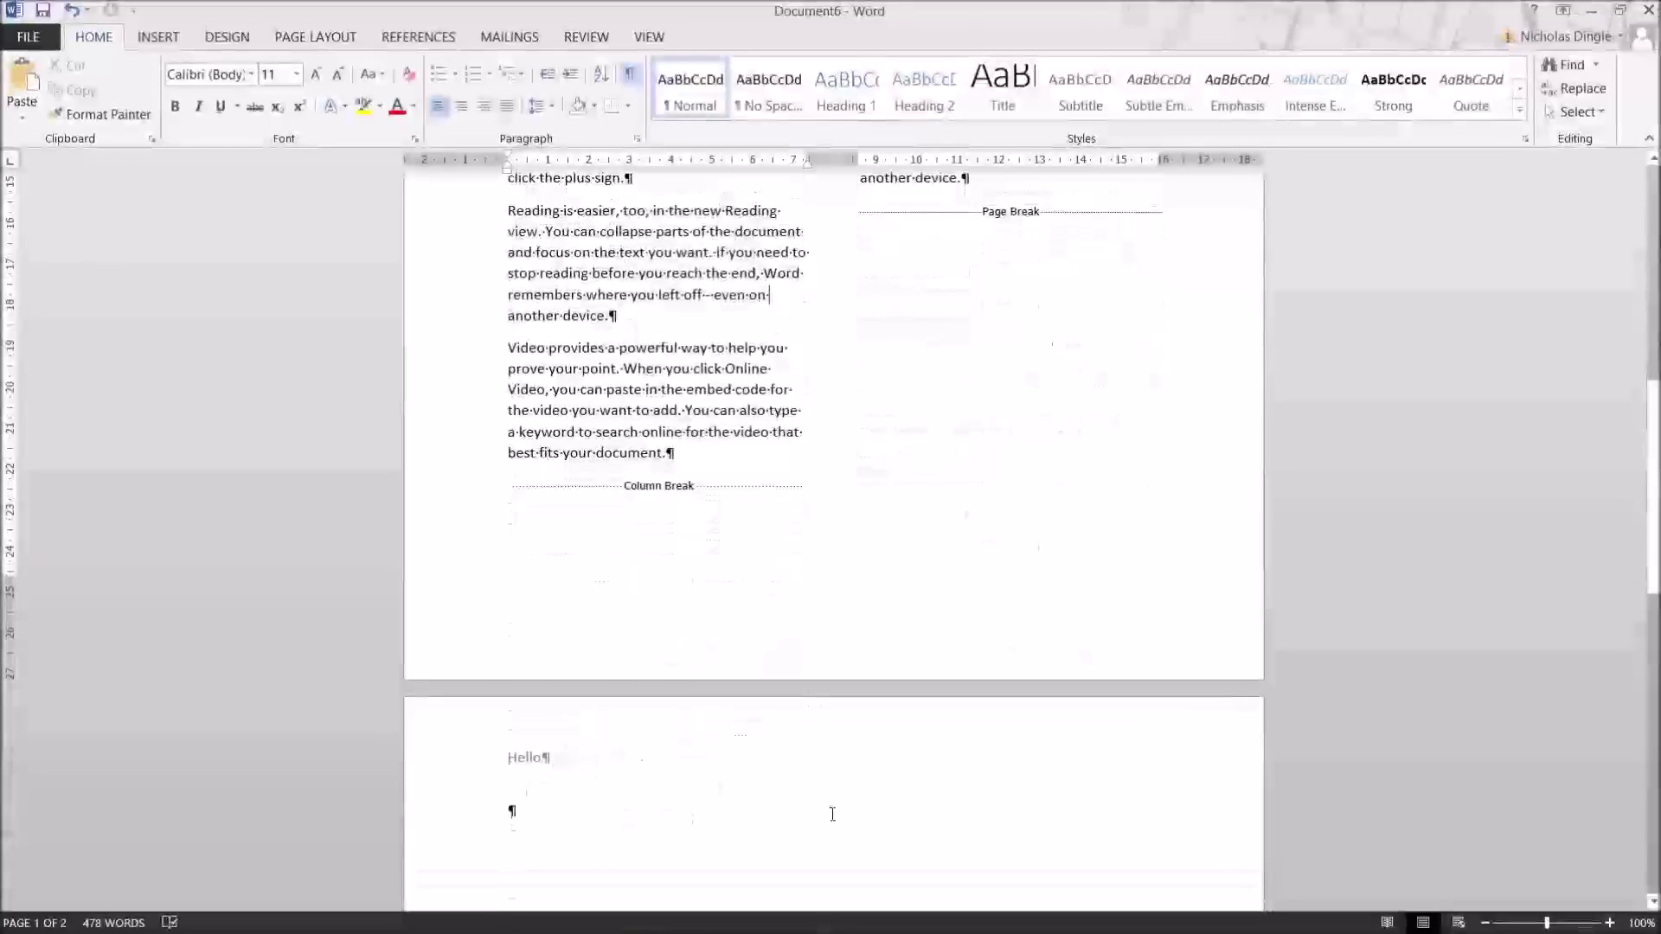
scroll(833, 815, "up", 6)
Add an empty paragraph after 'another device.' in page 1's right column
left_click(1056, 506)
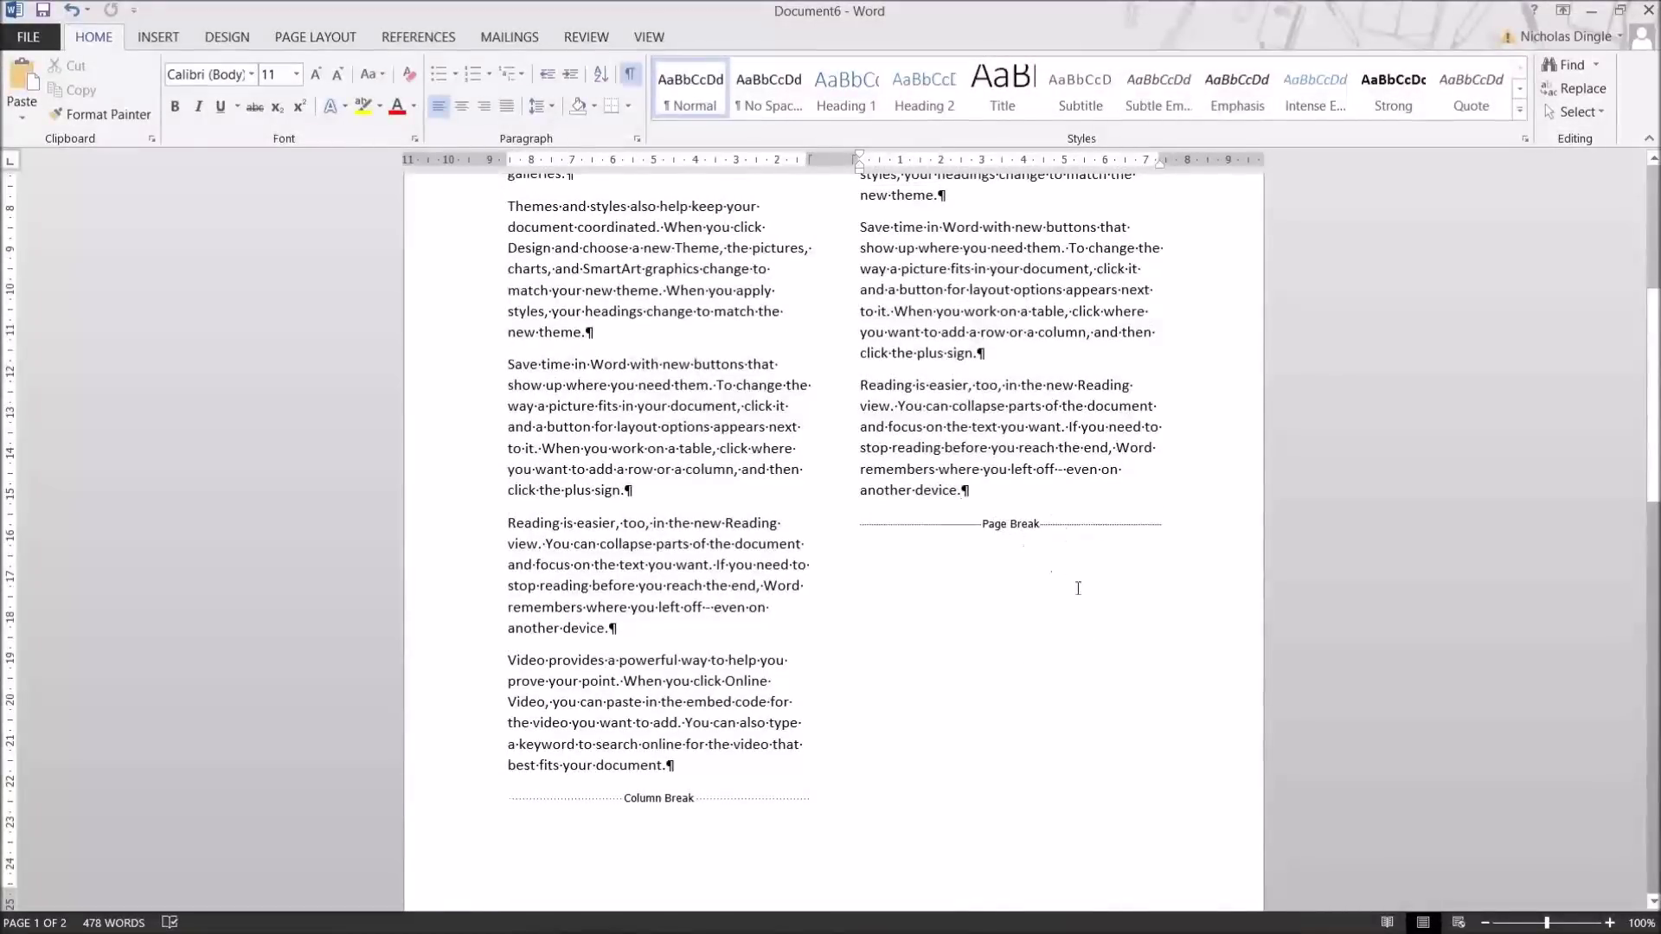
scroll(1042, 642, "down", 4)
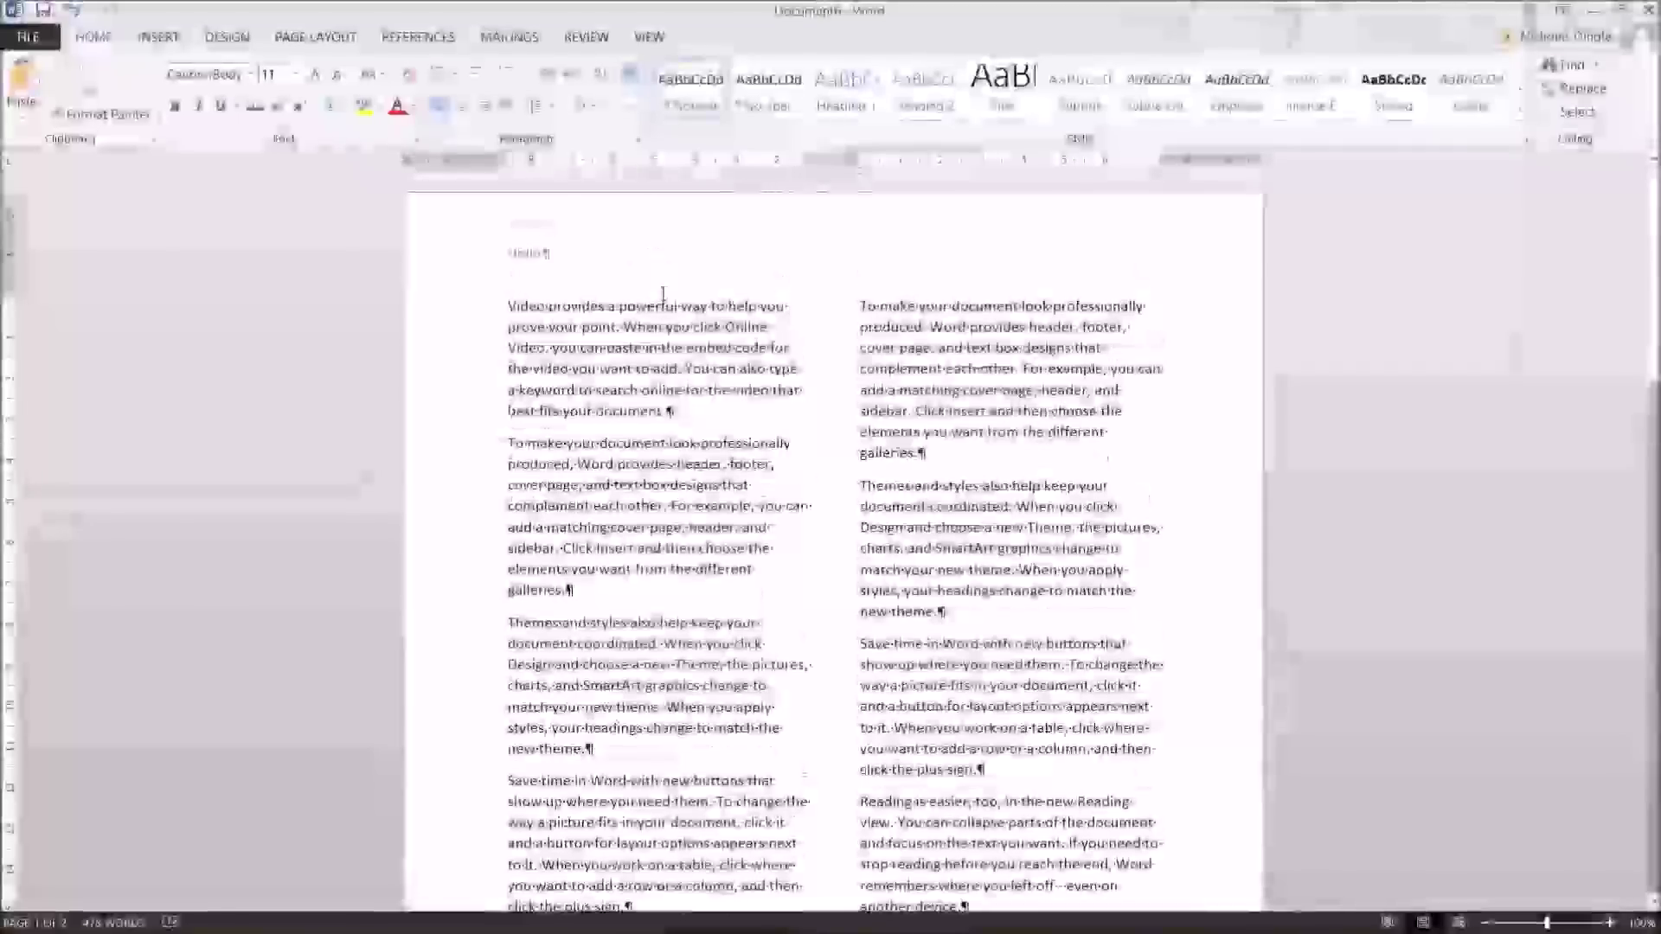
scroll(497, 867, "down", 5)
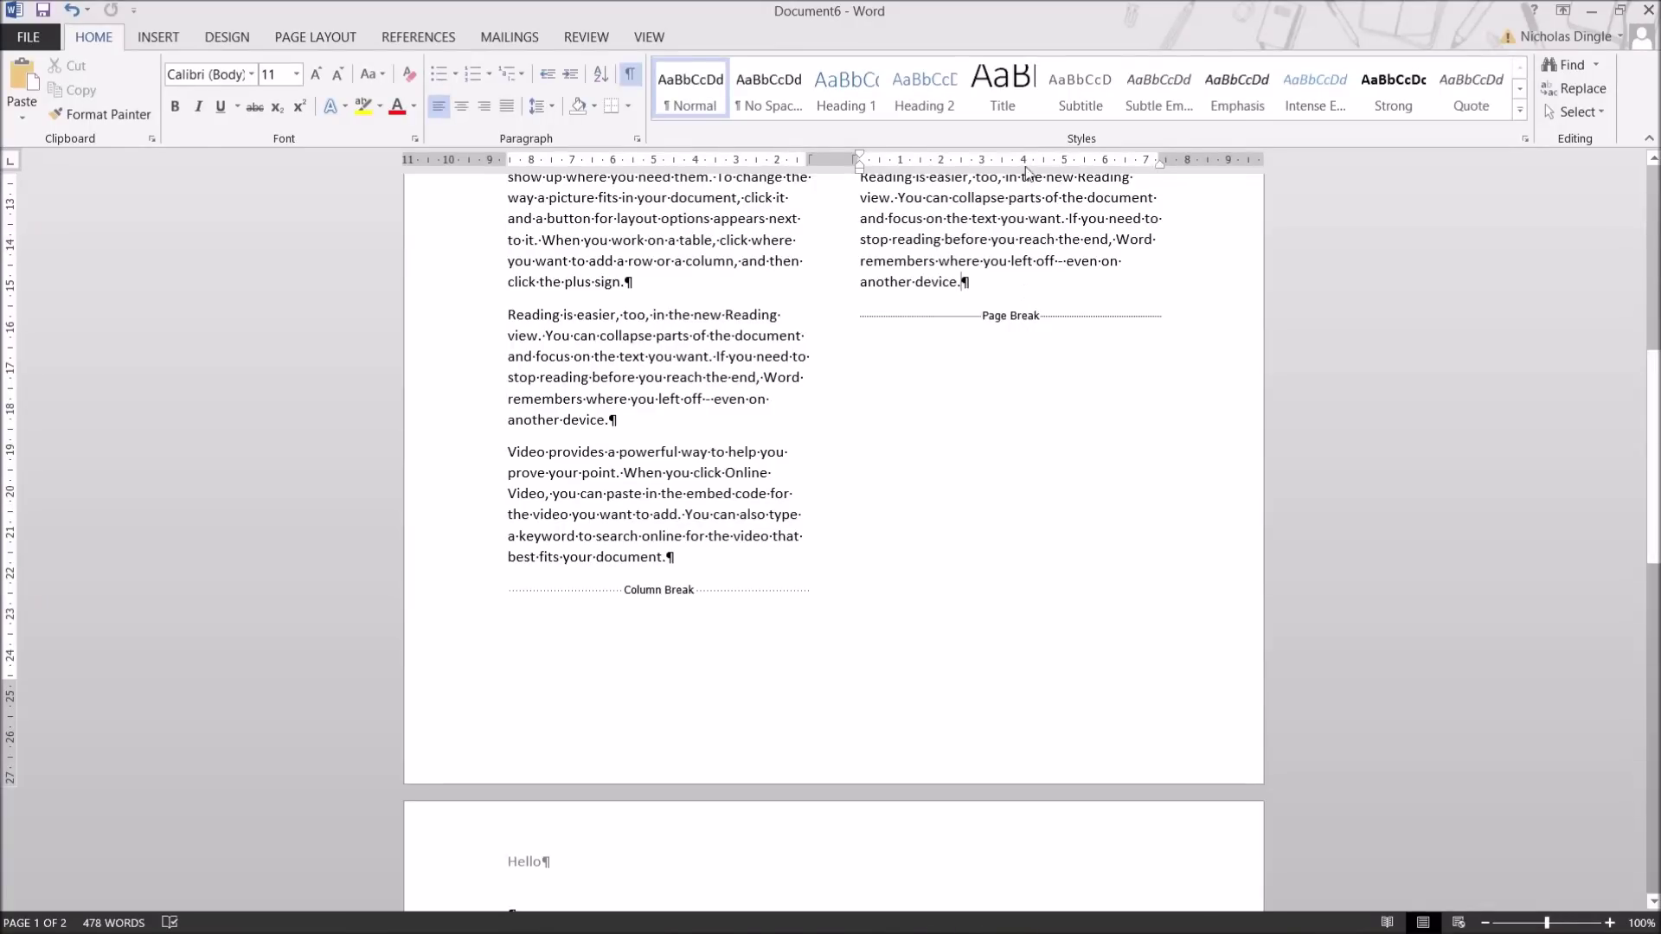
key("Return")
left_click(158, 36)
Insert a Next Page section break after 'another device.'
left_click(315, 36)
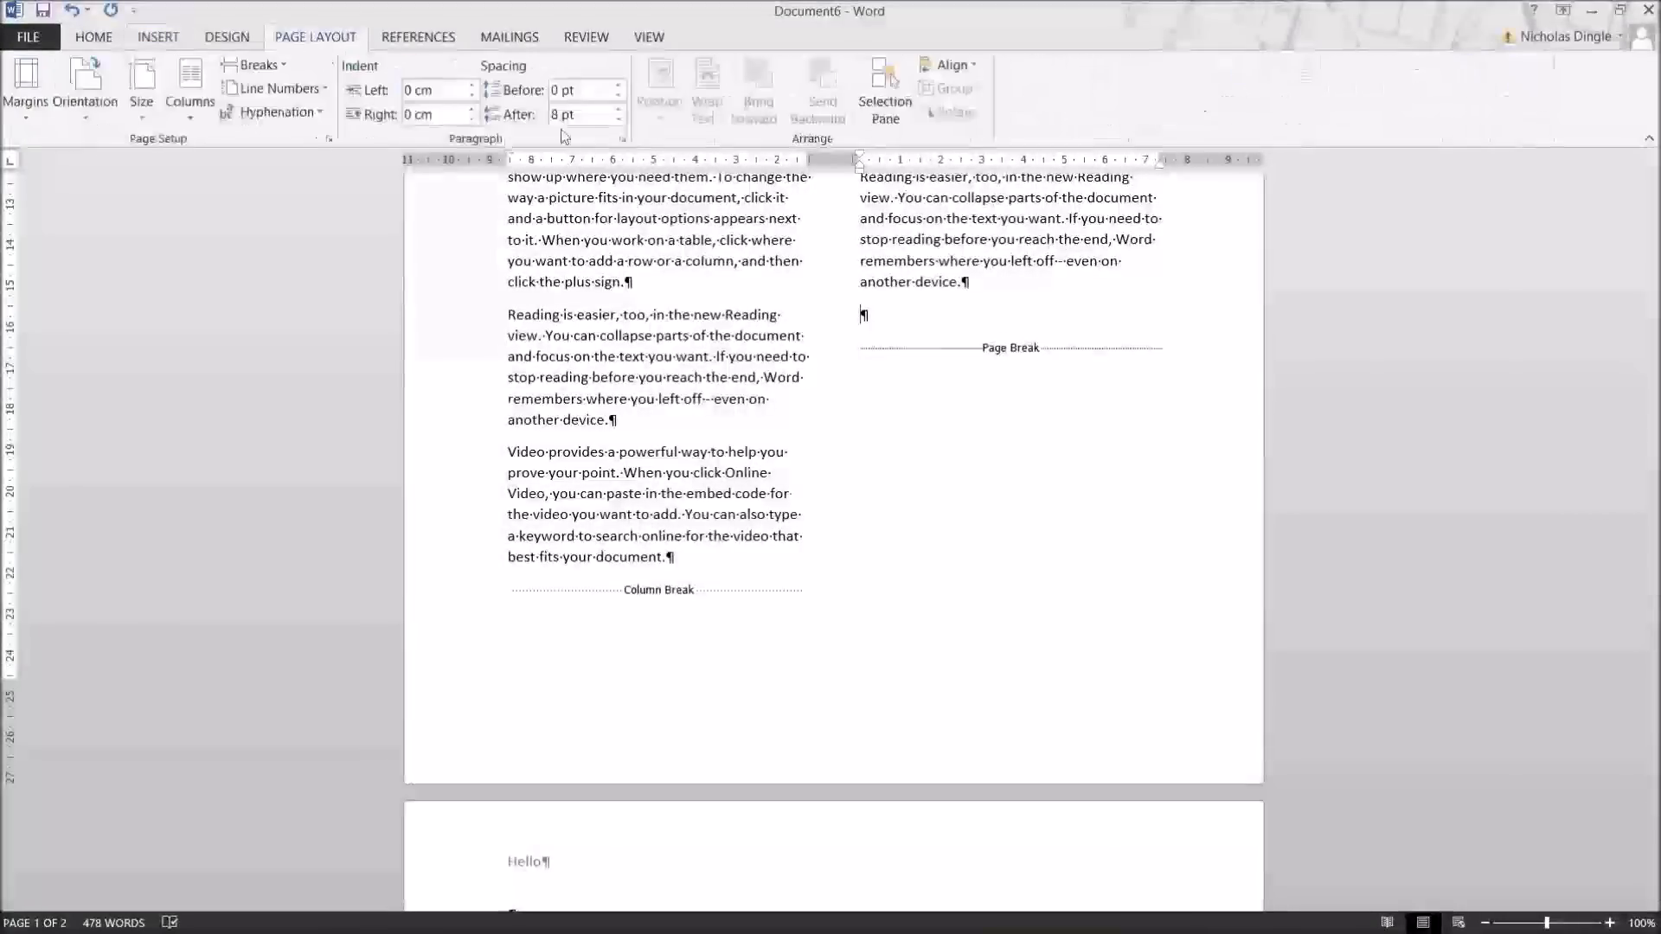
left_click(272, 64)
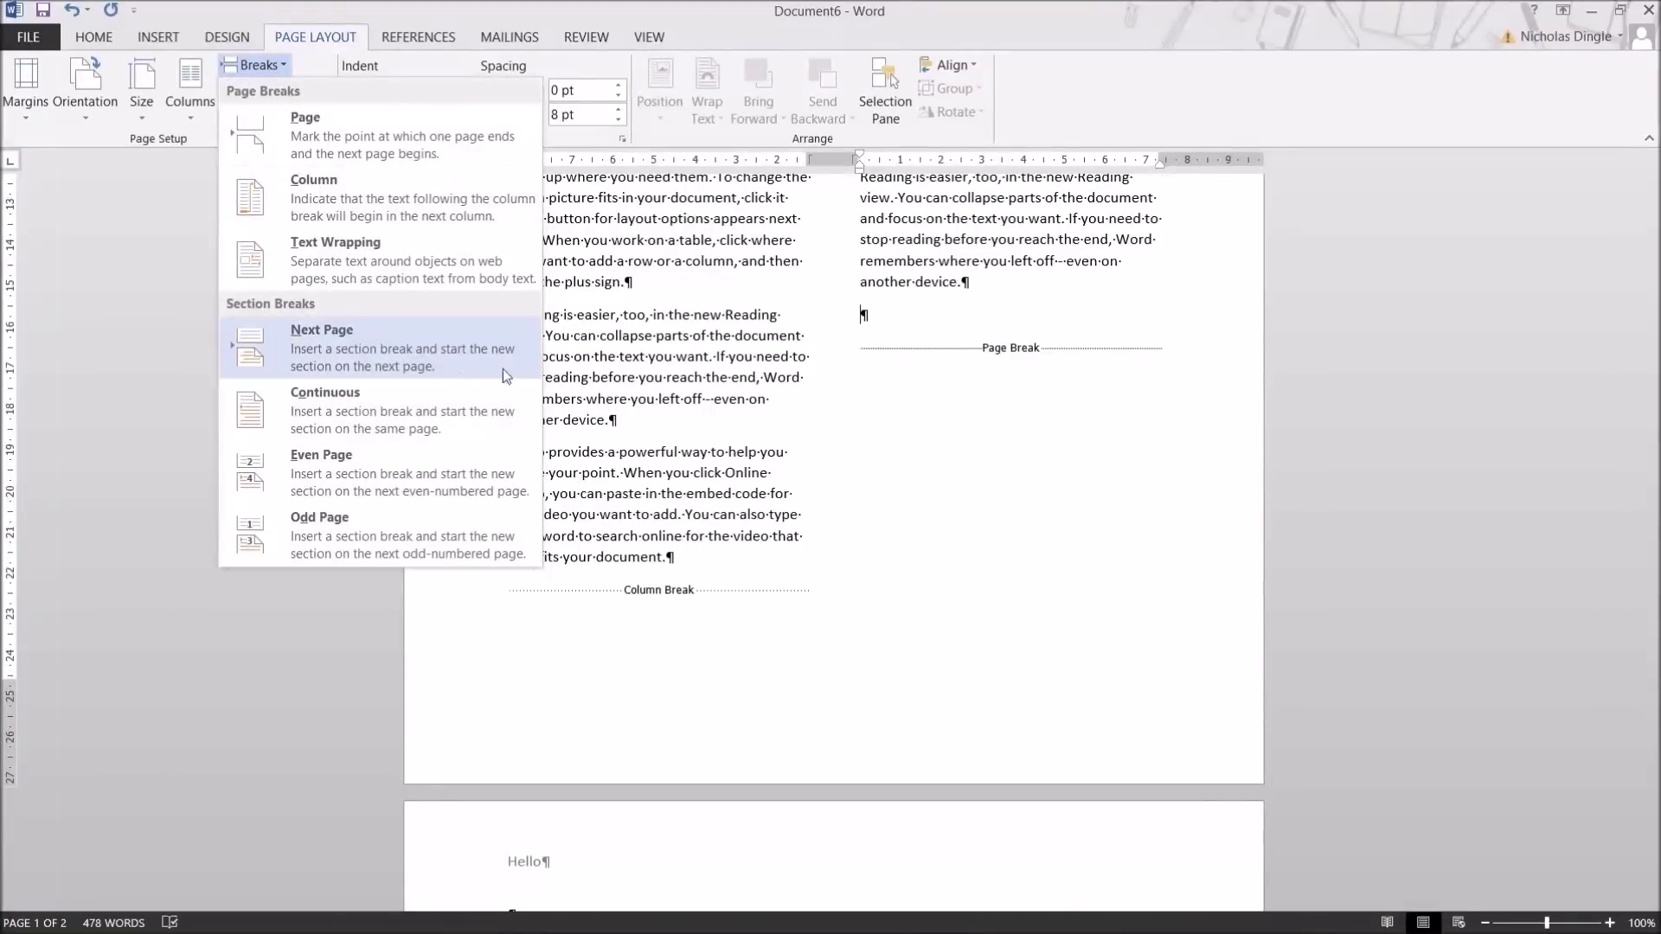
left_click(370, 353)
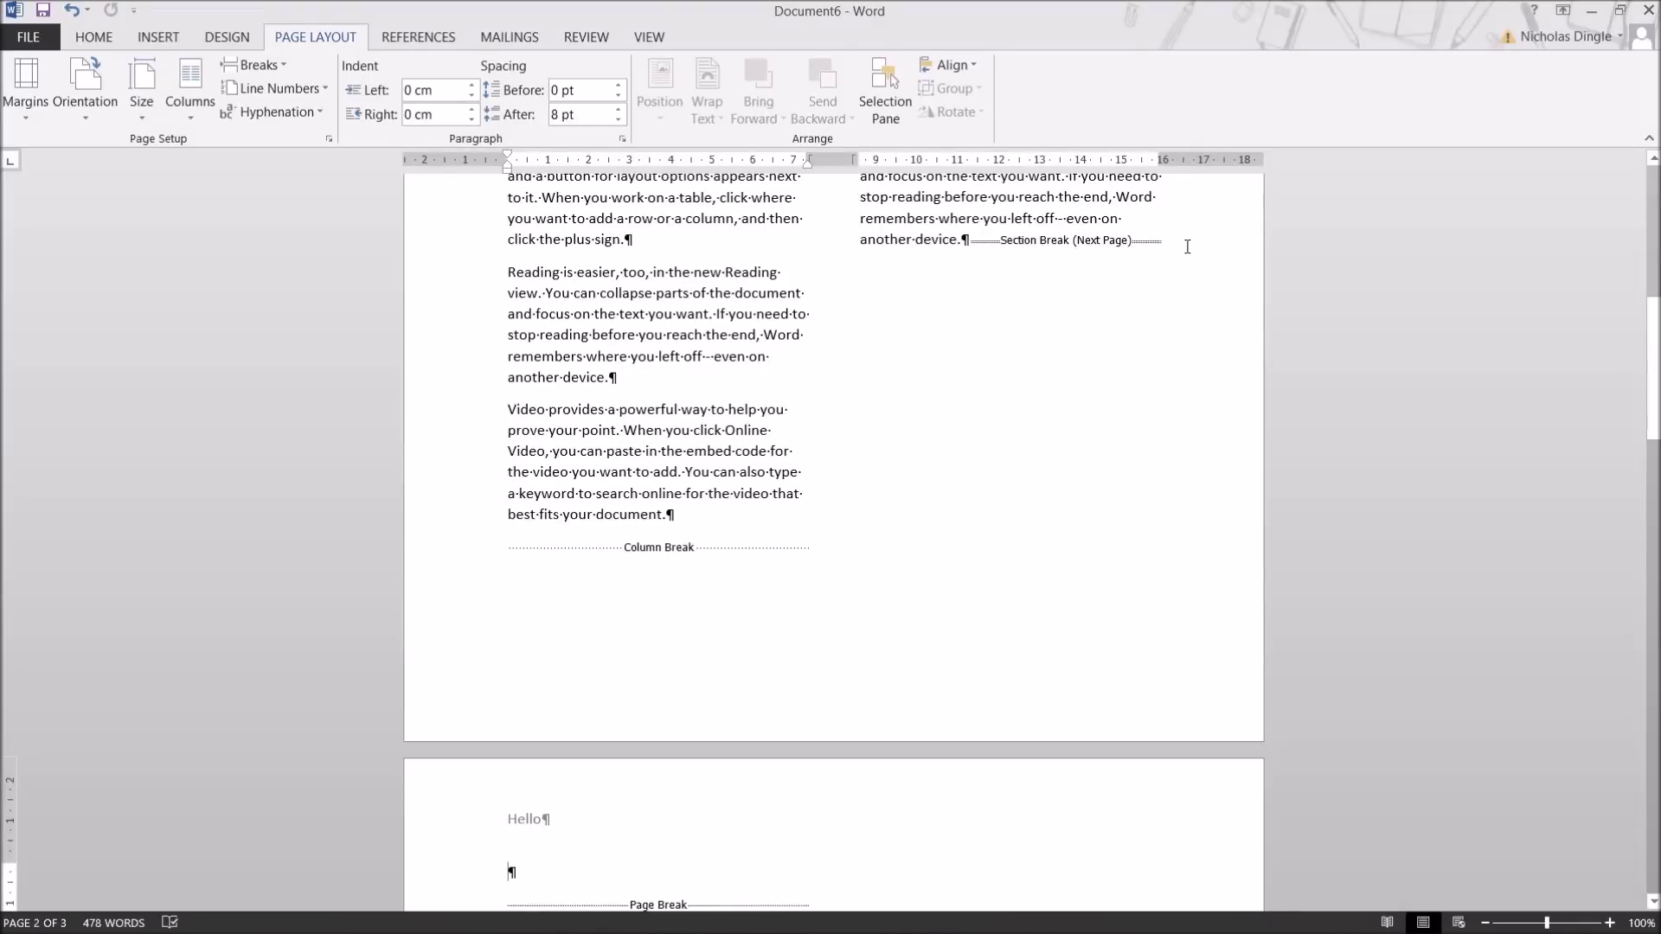
scroll(1188, 247, "up", 10)
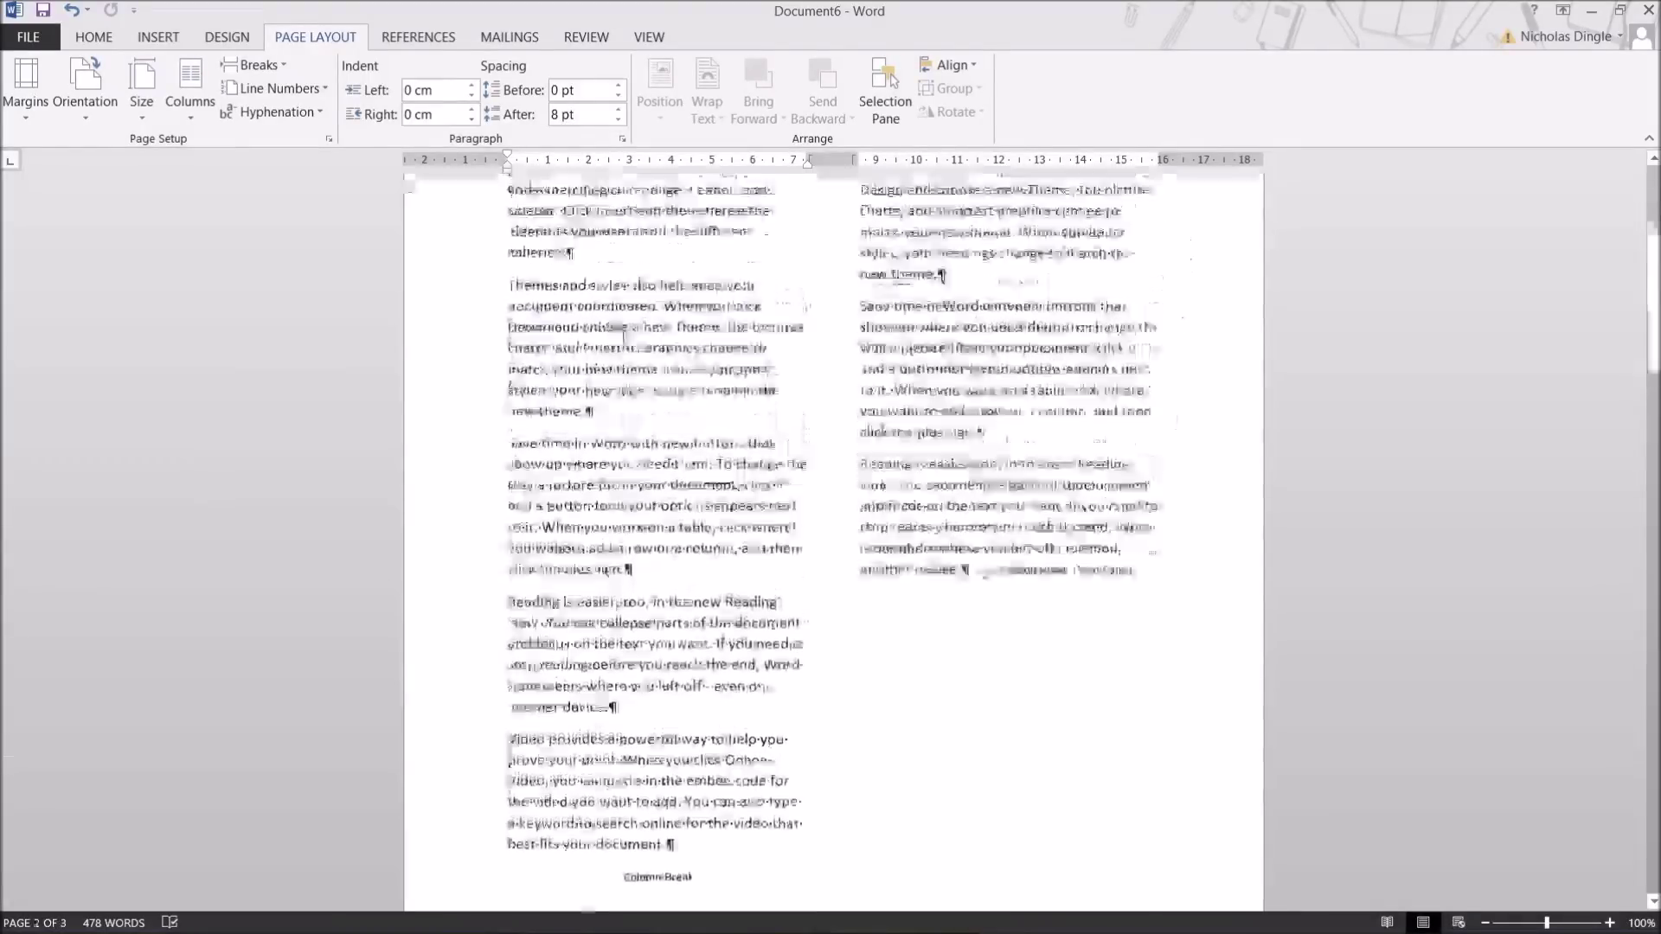
Open the headers and delete 'Hello' from the Section 2 header
double_click(660, 686)
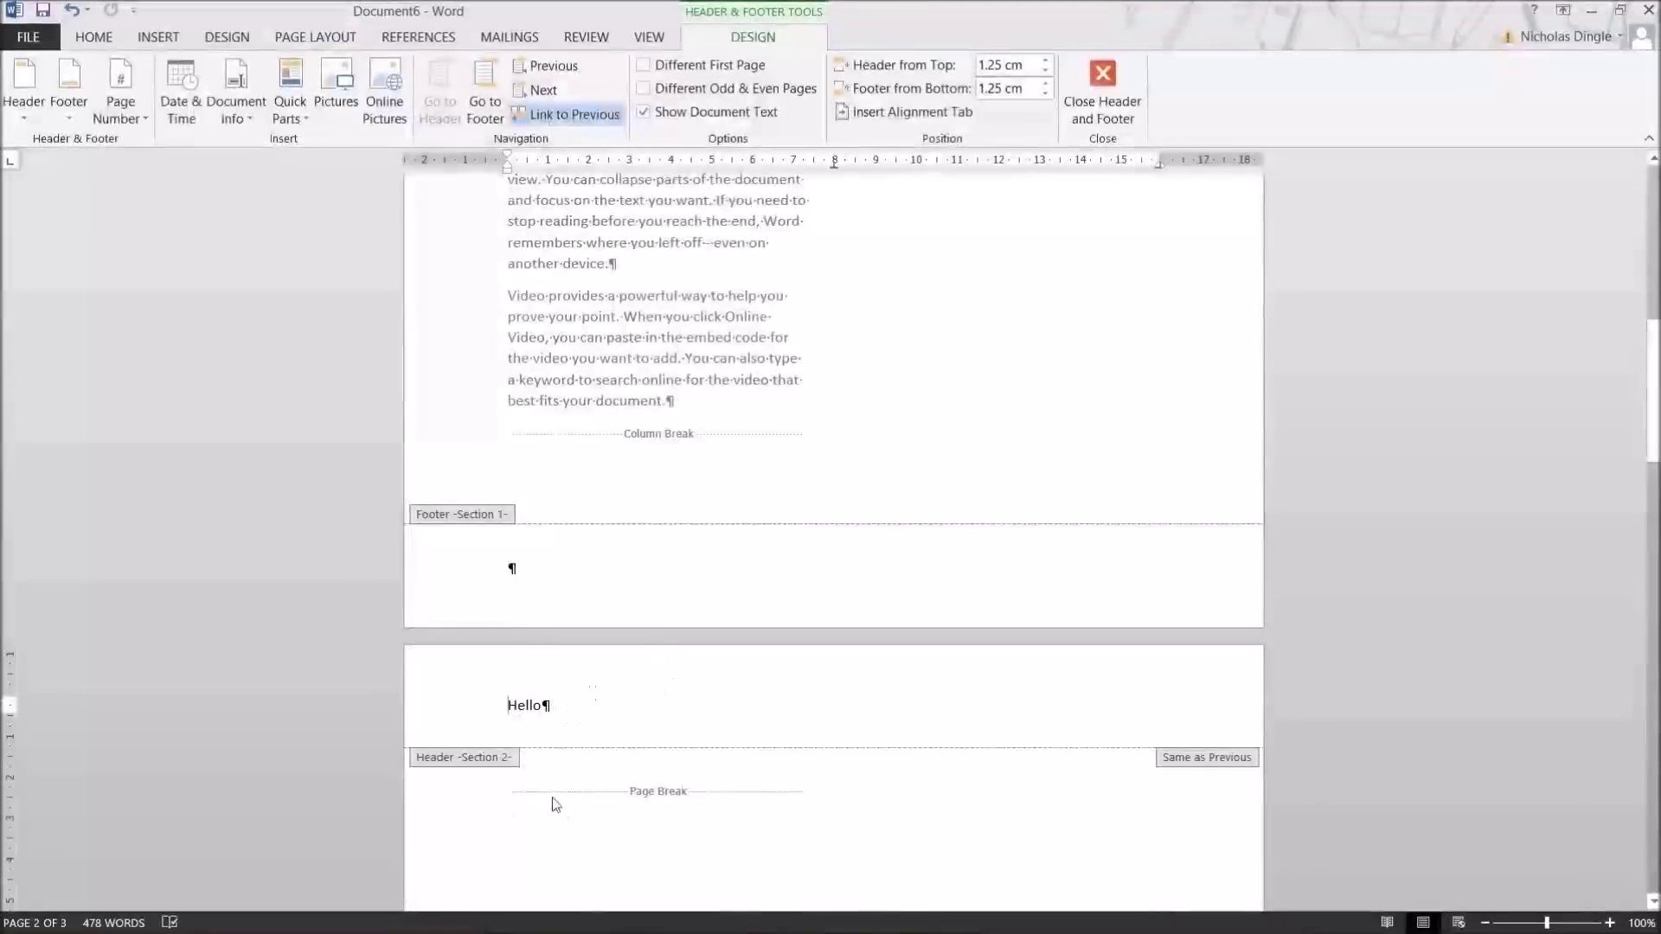
double_click(538, 702)
key("Delete")
scroll(634, 768, "up", 10)
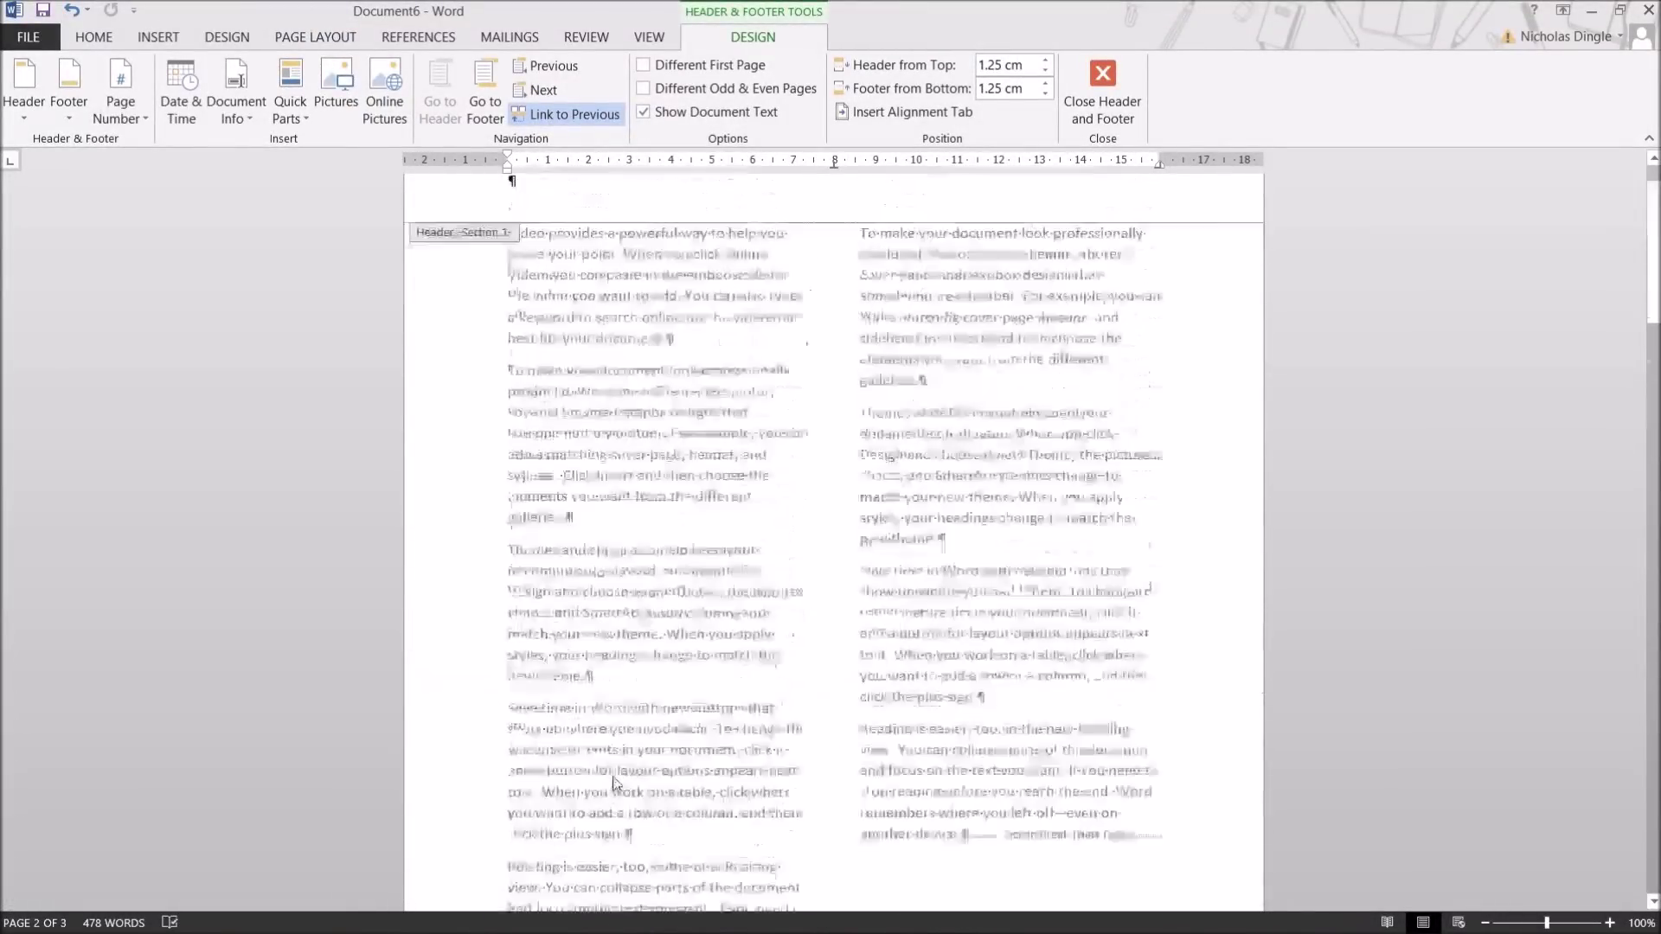
scroll(634, 767, "down", 10)
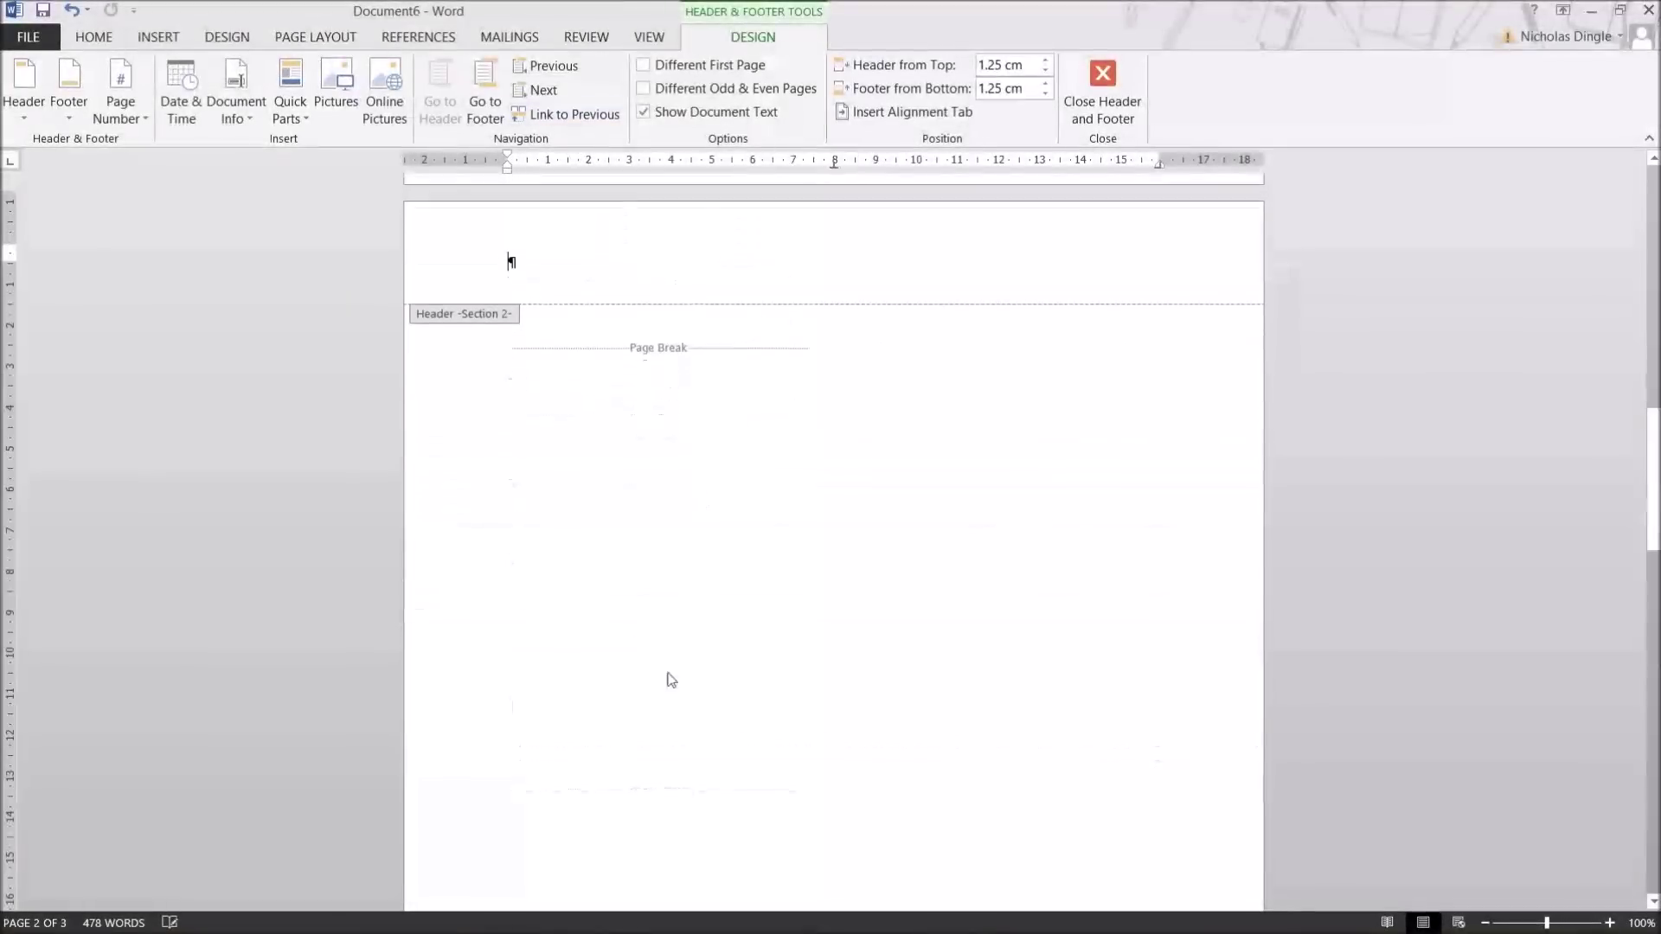
scroll(651, 734, "up", 10)
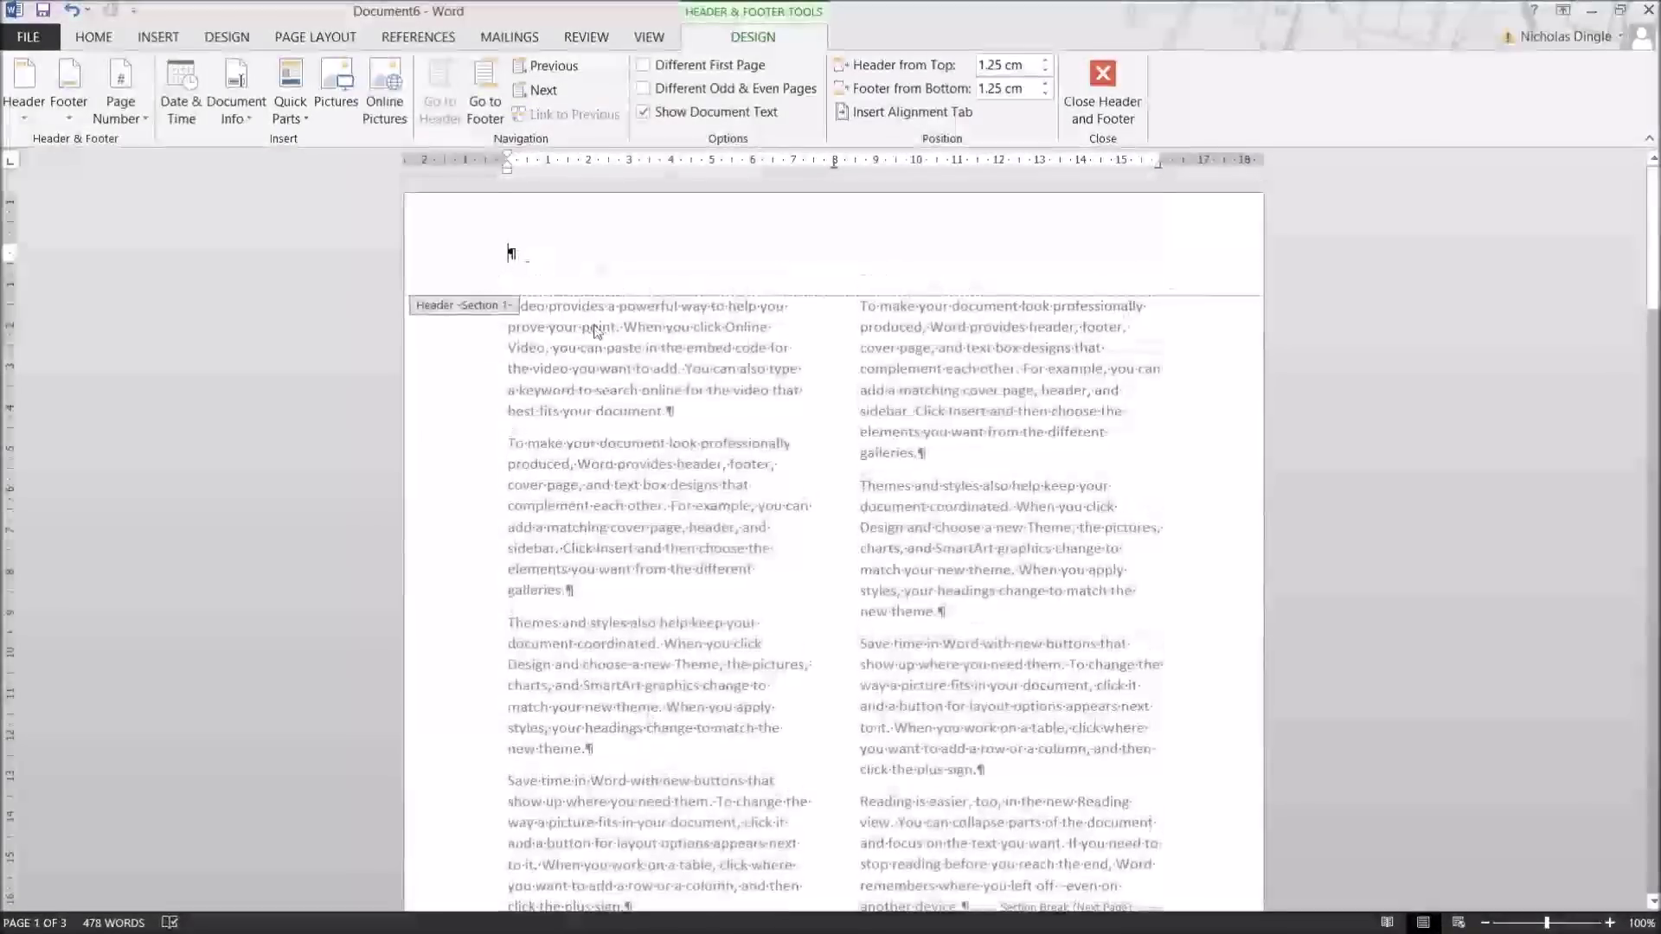
Type 'Hello' in the Section 1 header and 'What's doing' in Section 2's
type("Hello")
scroll(612, 358, "down", 3)
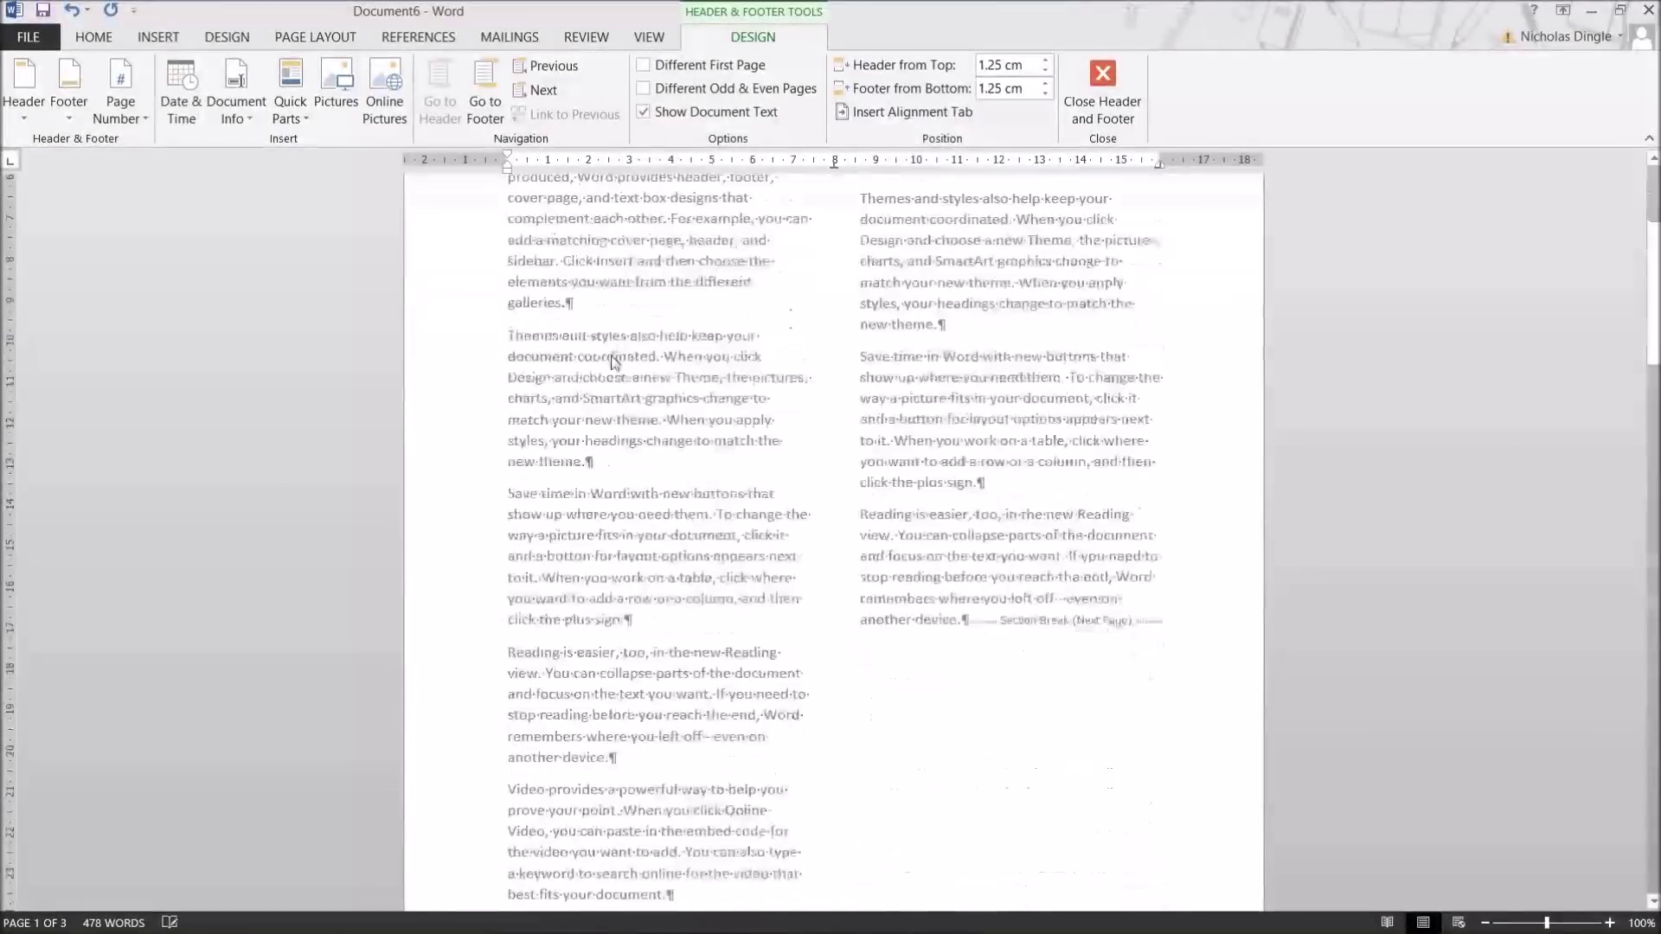
scroll(611, 357, "down", 4)
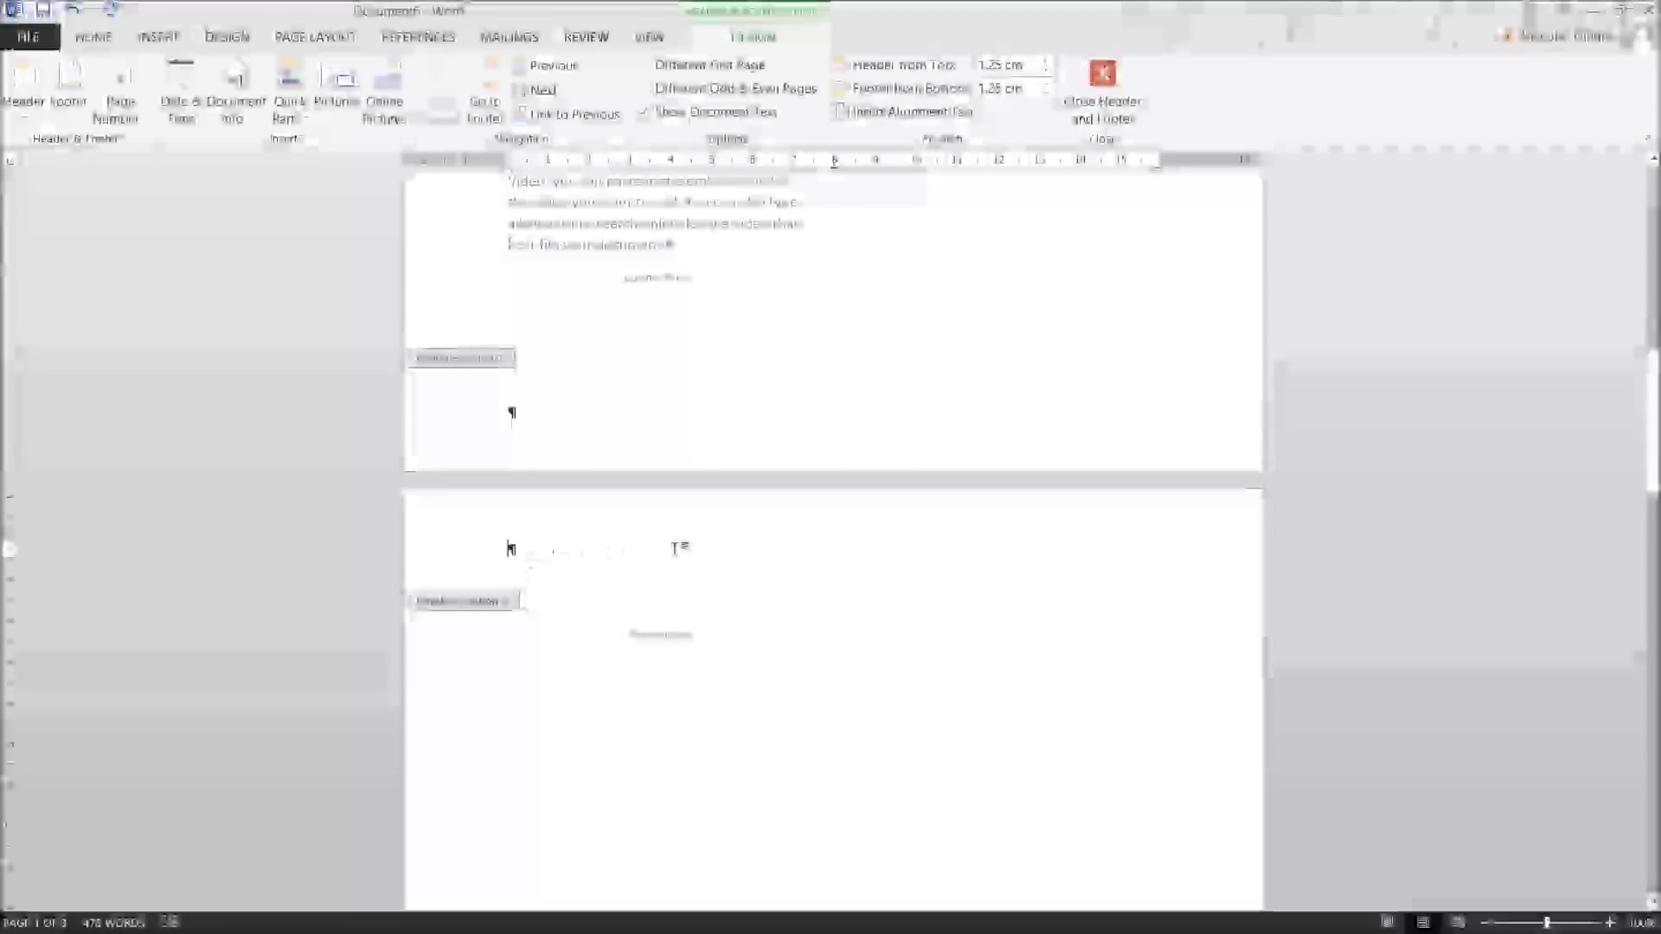
type("Wh")
type("at's")
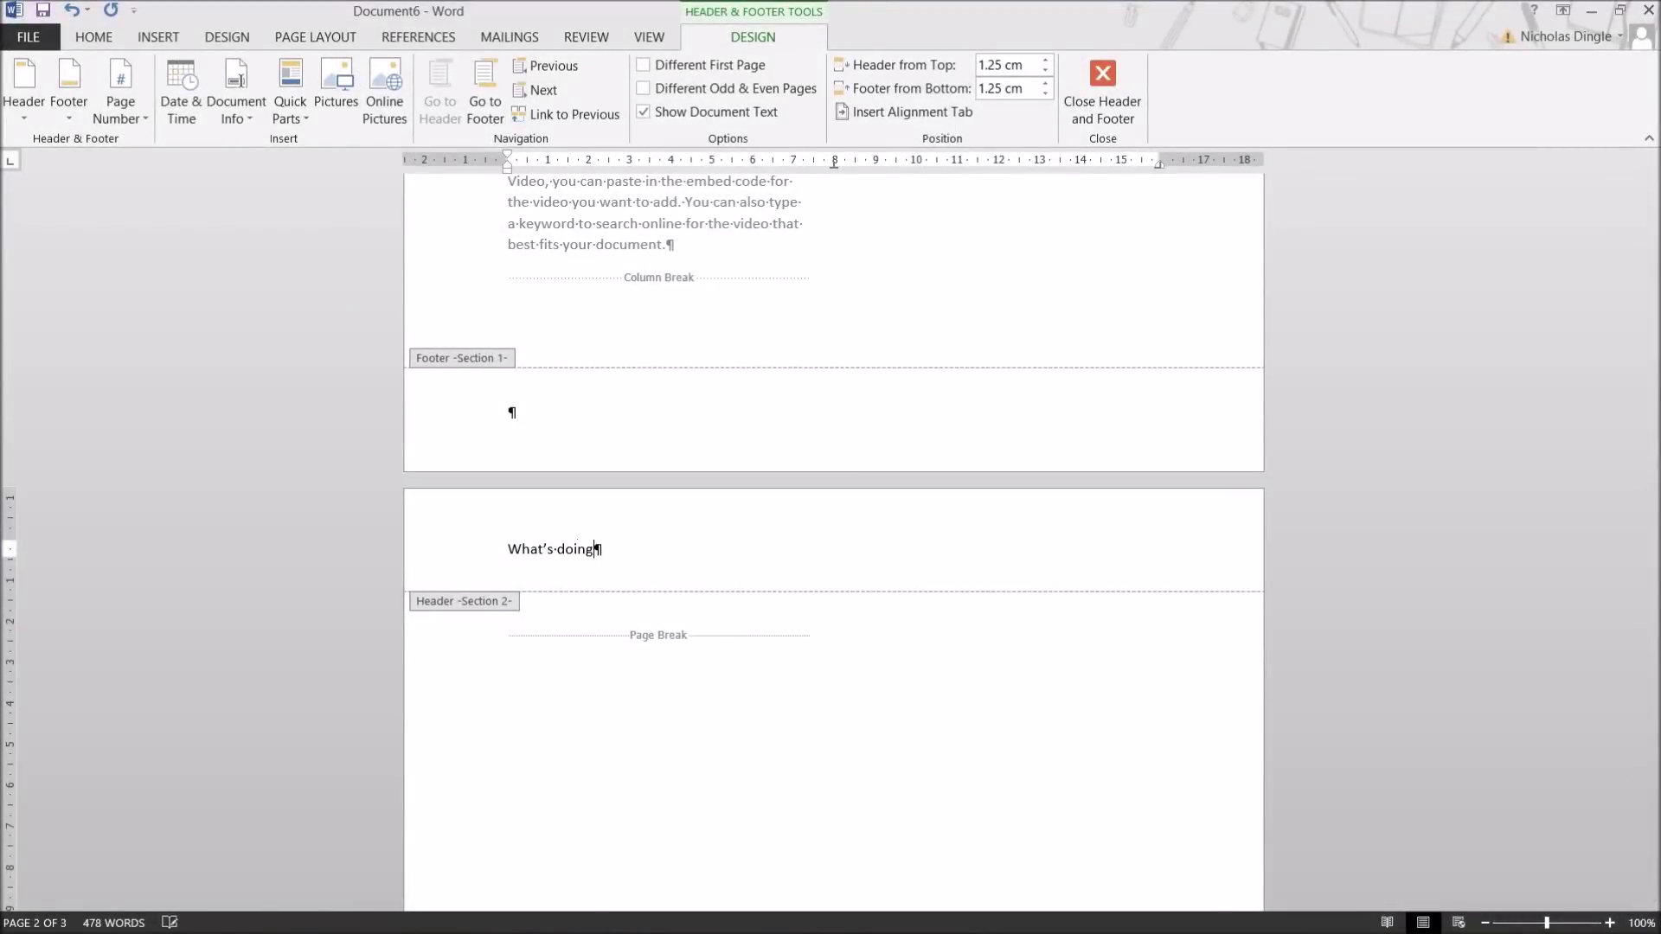
scroll(508, 823, "up", 10)
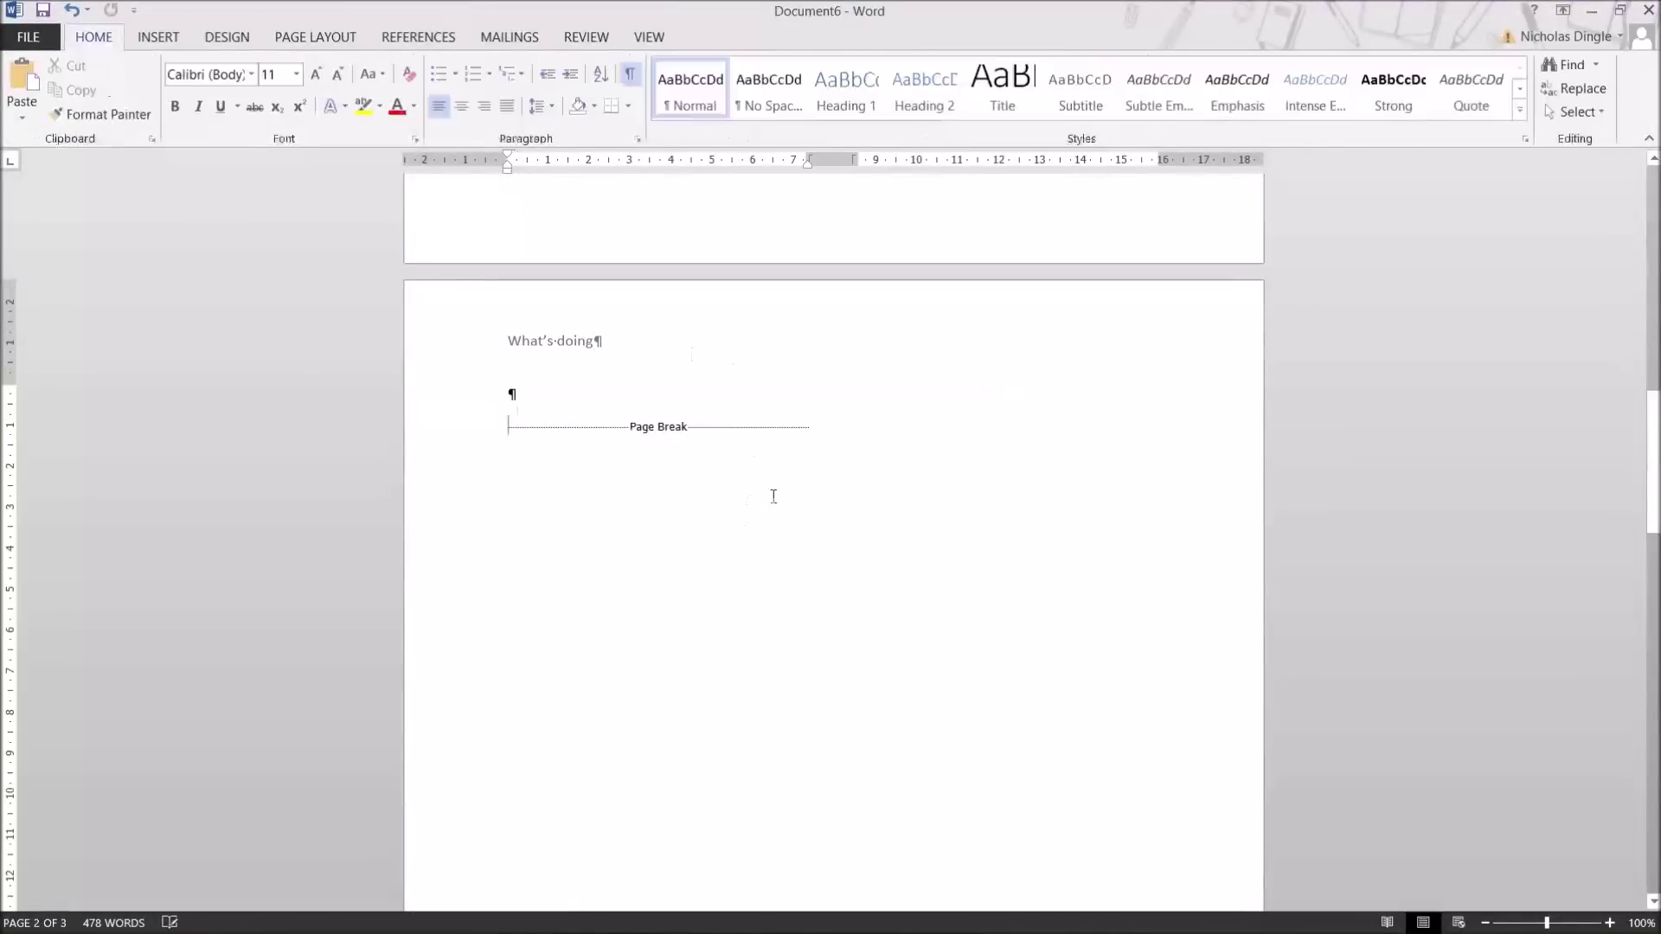
Insert two manual page breaks with Ctrl+Enter
key("ctrl+Return")
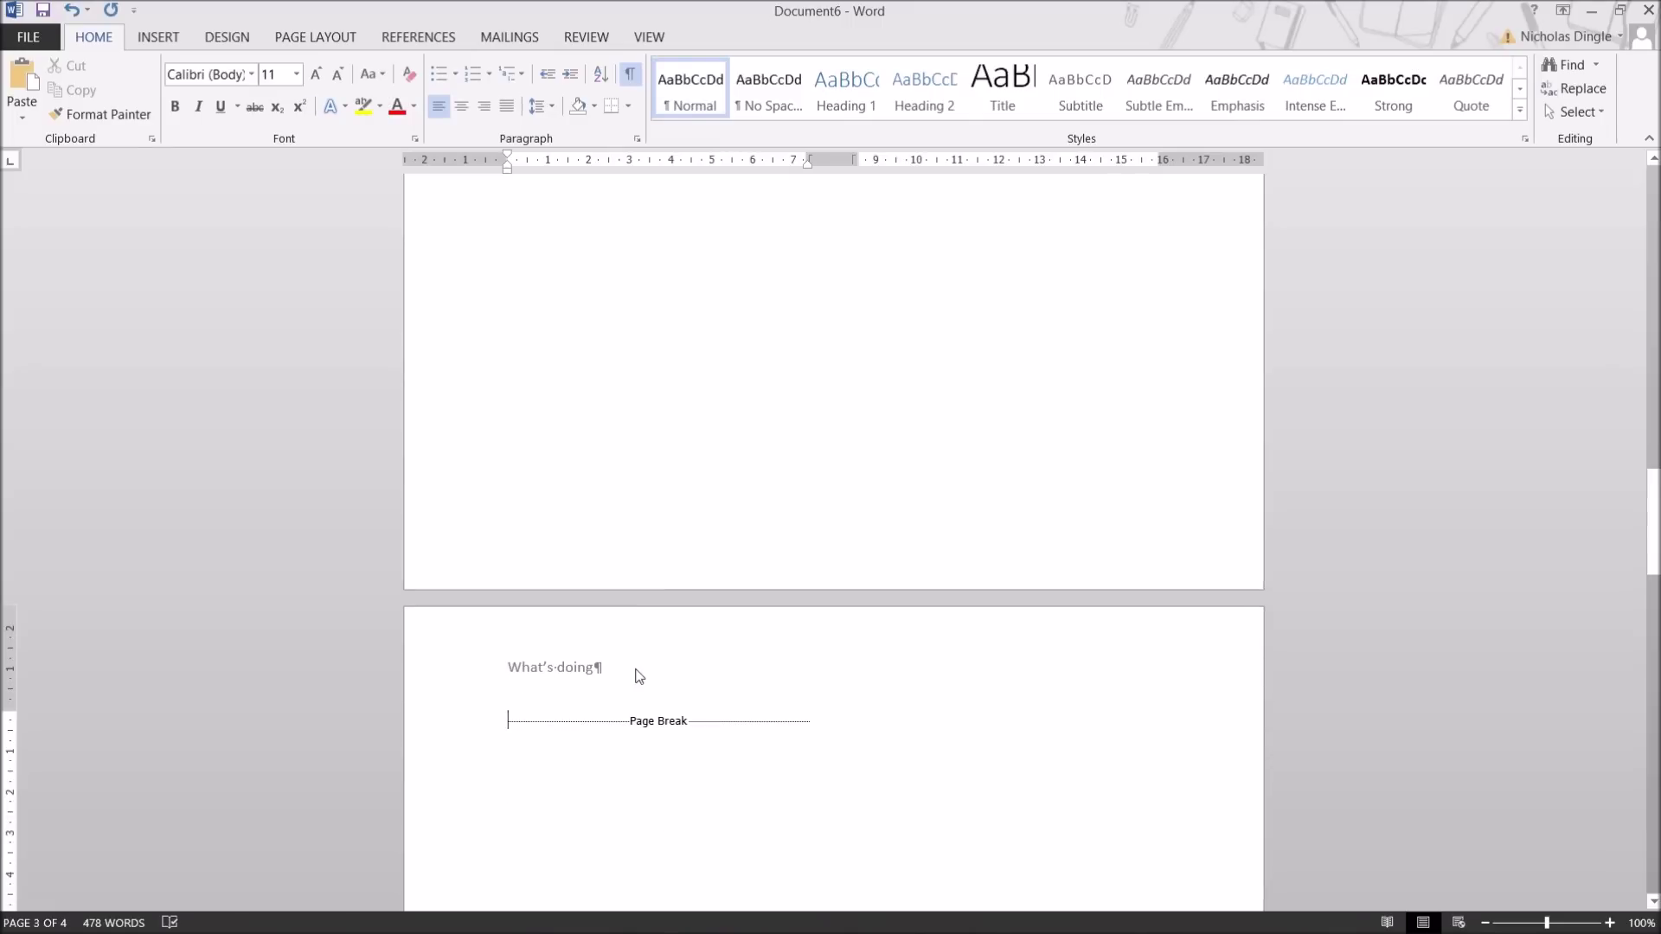
scroll(631, 712, "up", 8)
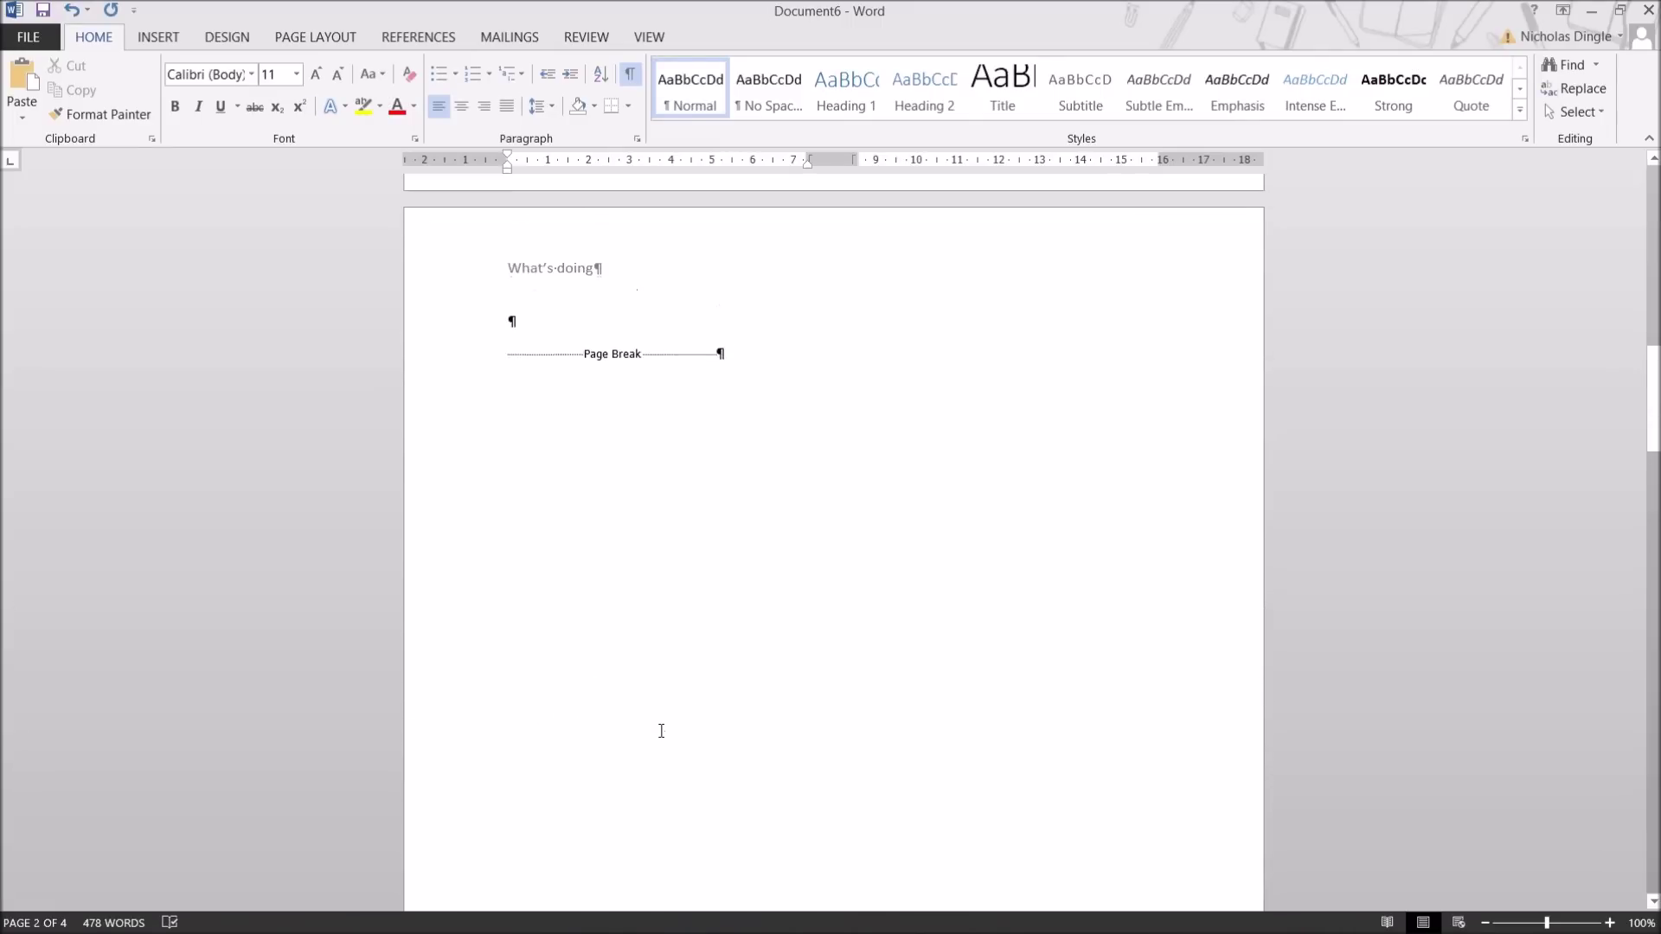
key("ctrl+Return")
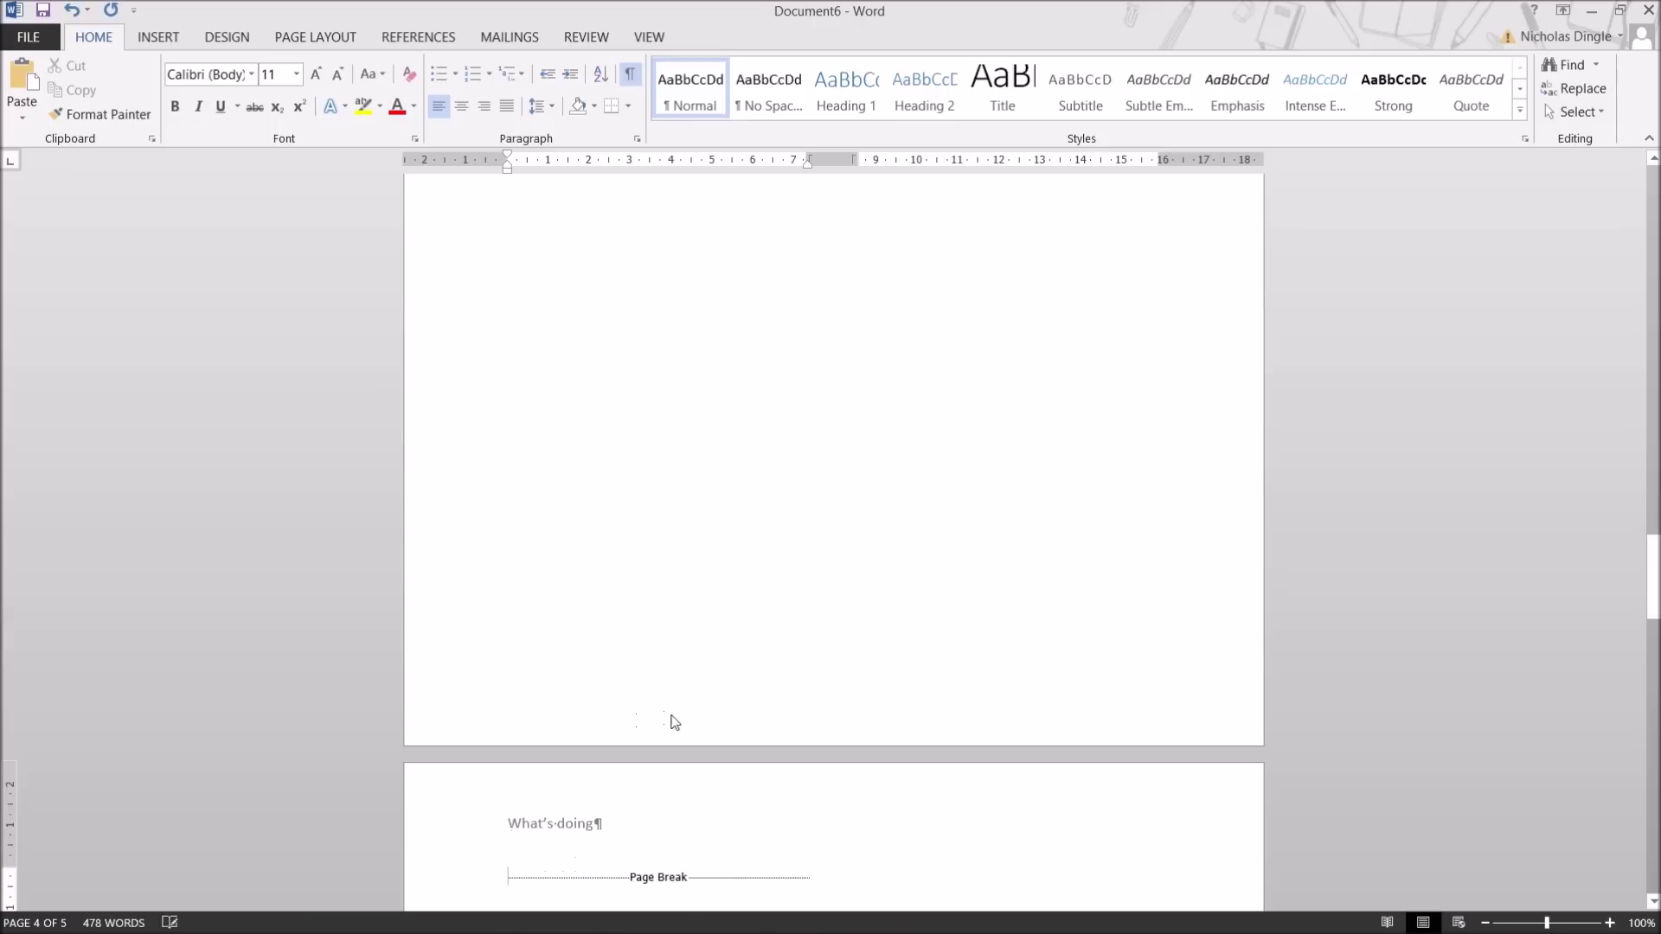
scroll(613, 533, "down", 3)
key("shift+Right")
key("Left")
Insert a Next Page section break to start a new section
left_click(315, 37)
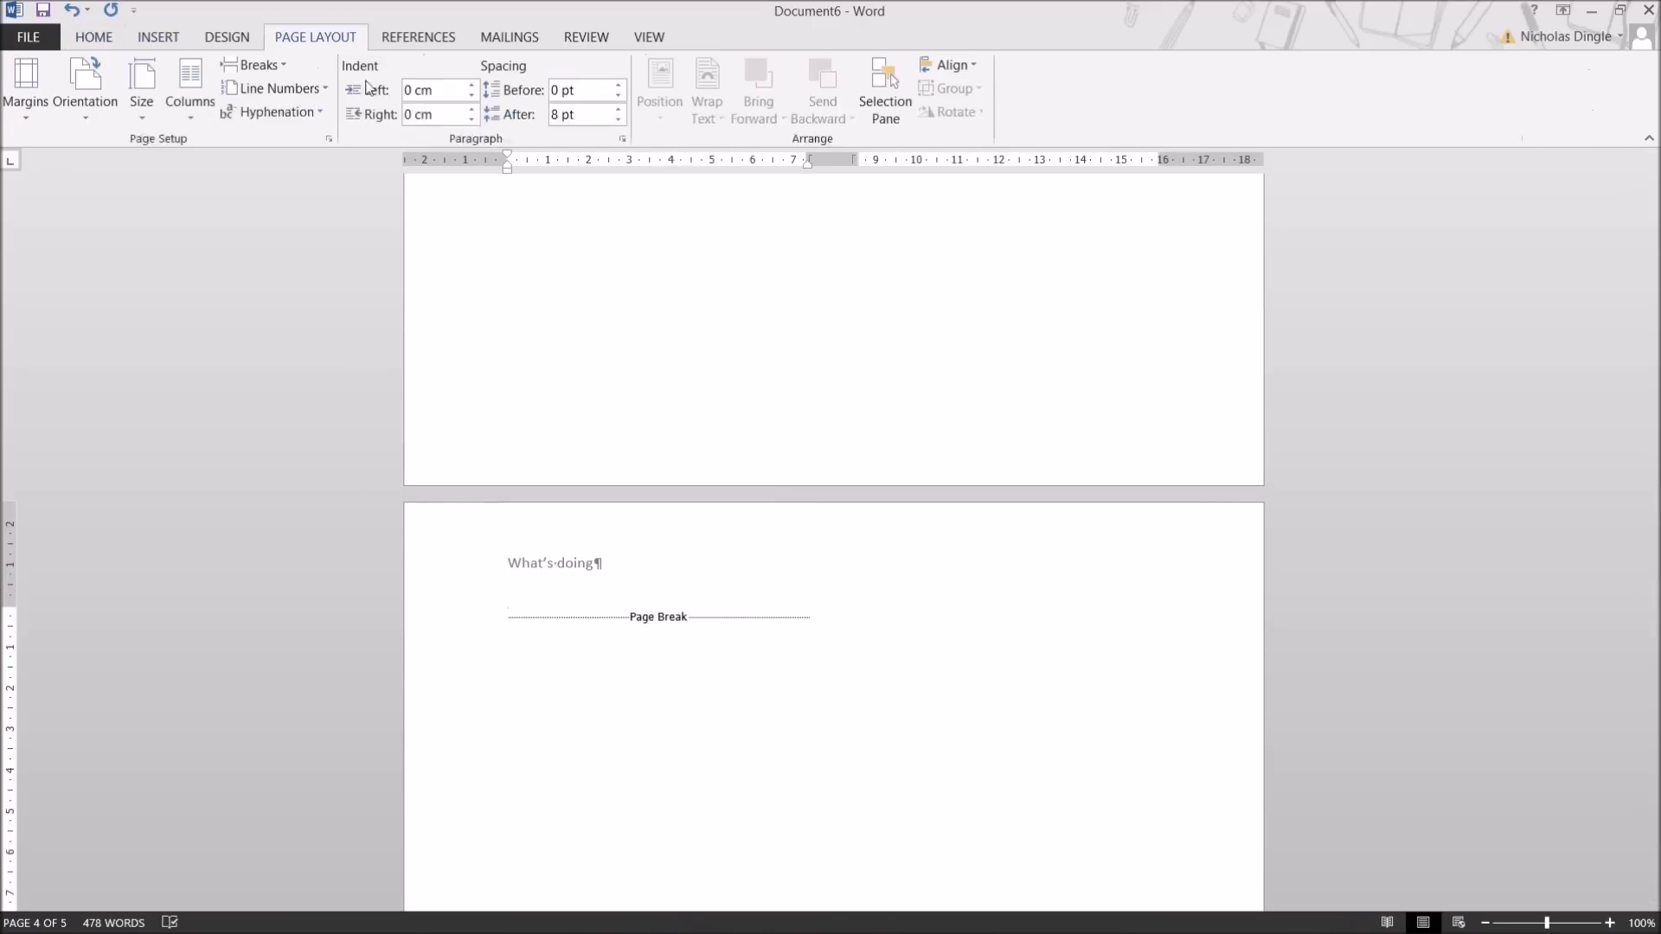
left_click(259, 65)
left_click(372, 350)
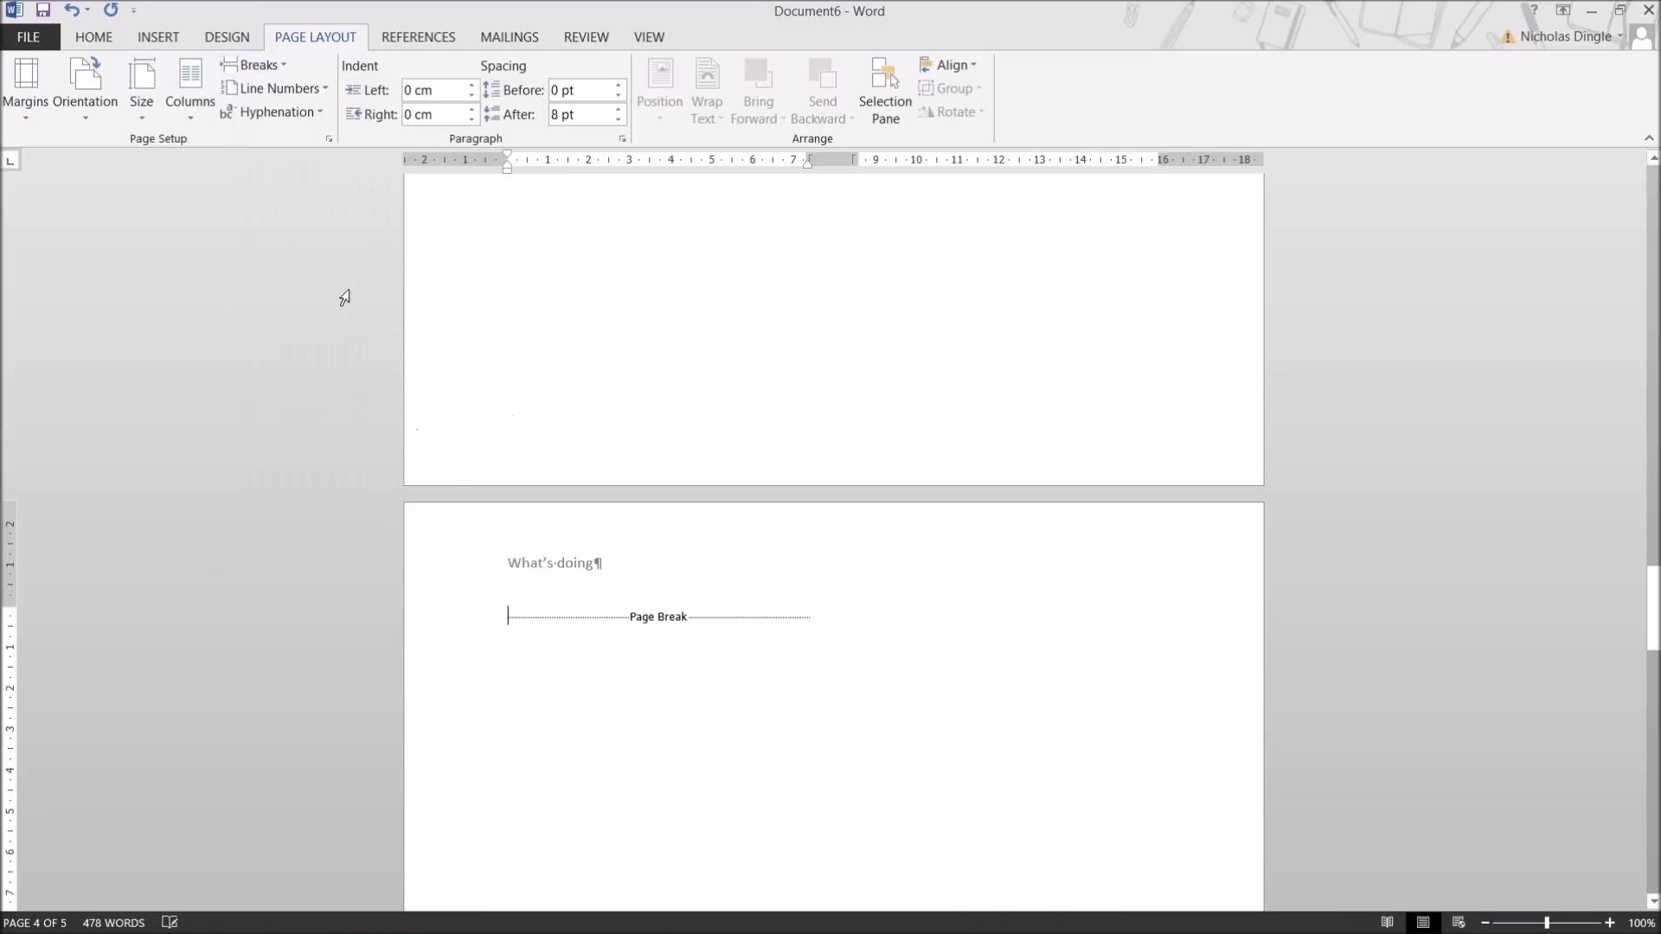
Replace the Section 3 header text, then undo to restore 'What's doing'
double_click(644, 554)
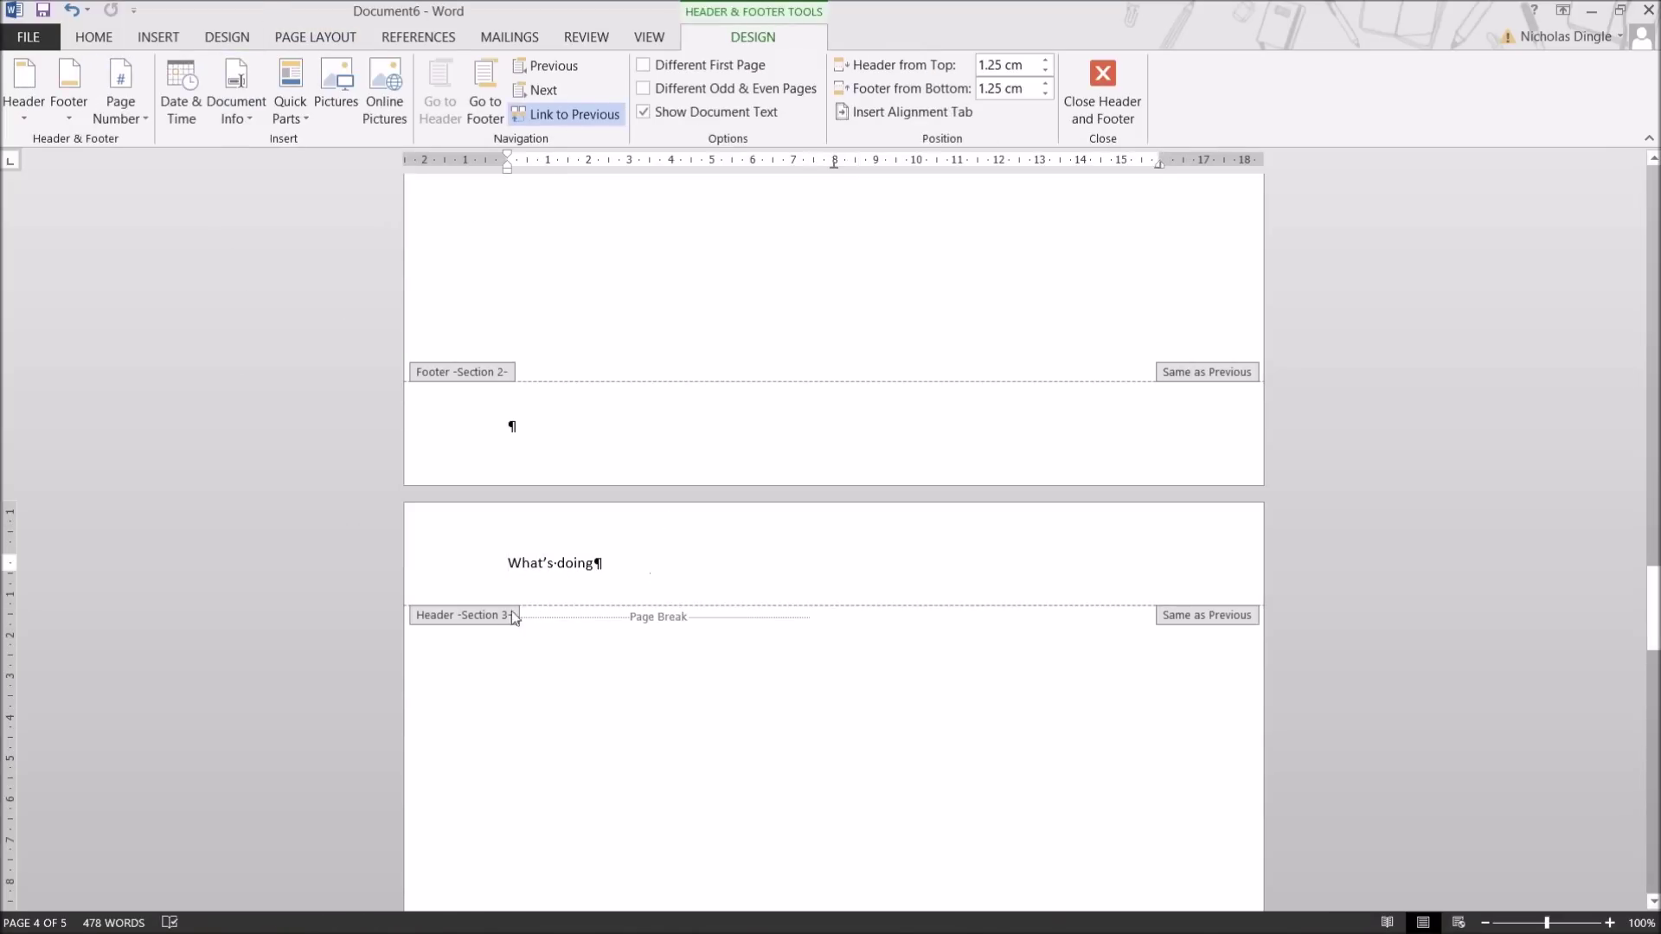
triple_click(528, 569)
key("Delete")
type("Another")
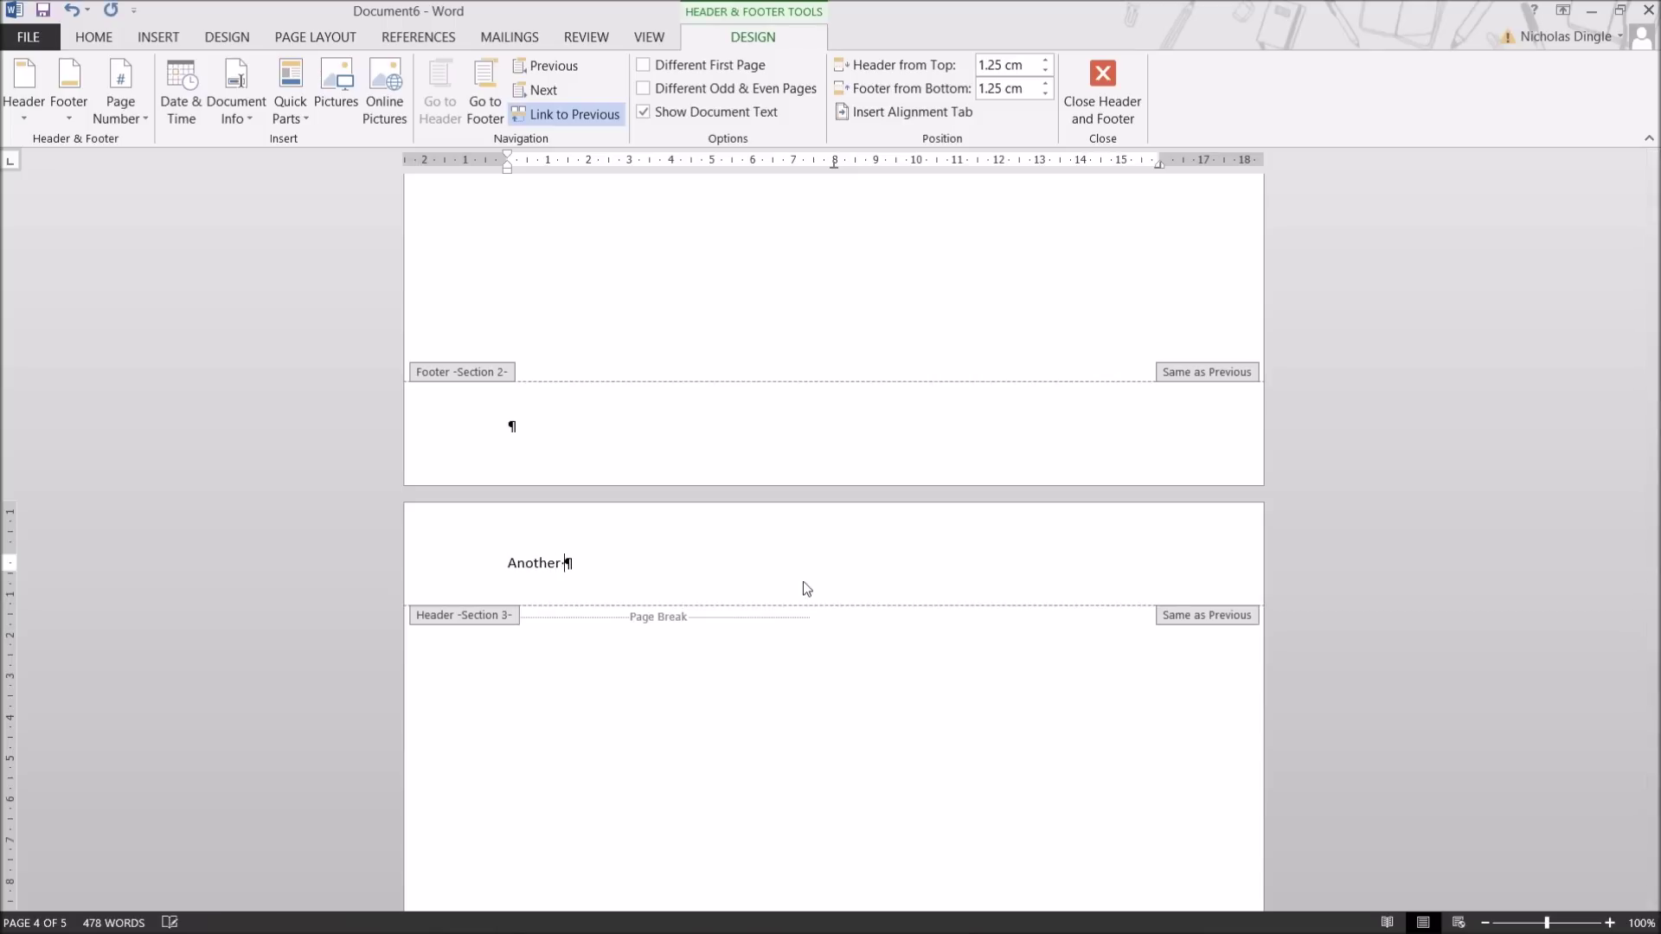
key("ctrl+z")
key("ctrl+z")
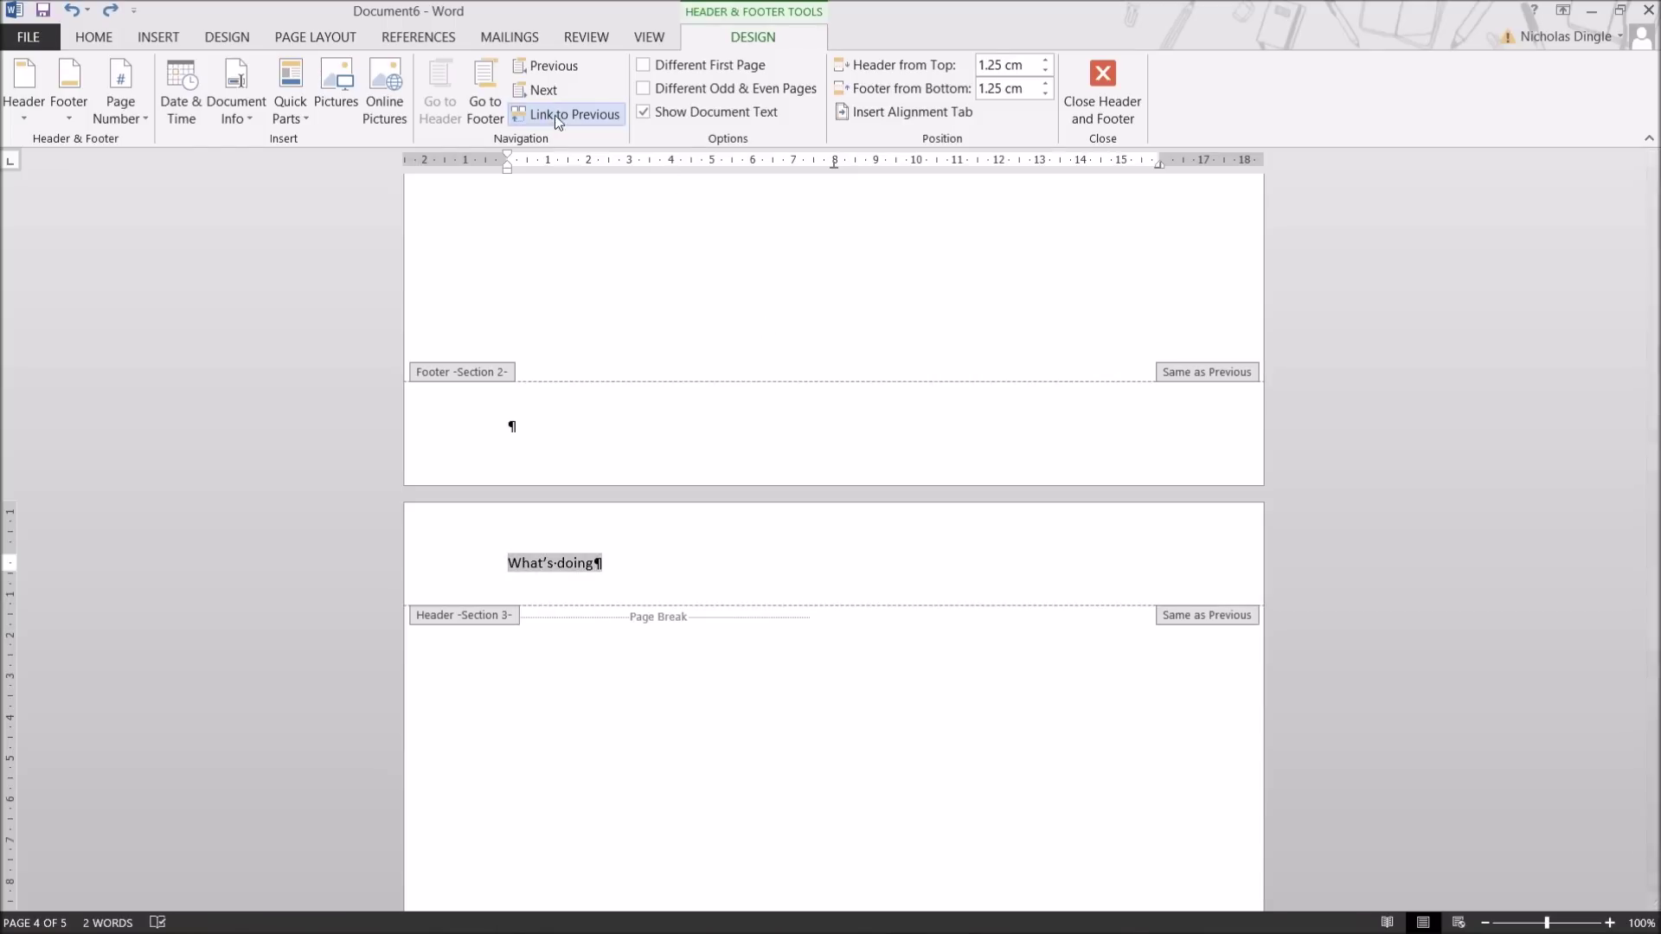
Turn off Link to Previous and change the Section 3 header to 'More stuff'
left_click(554, 116)
key("ctrl+a")
type("More stuff")
scroll(730, 443, "up", 15)
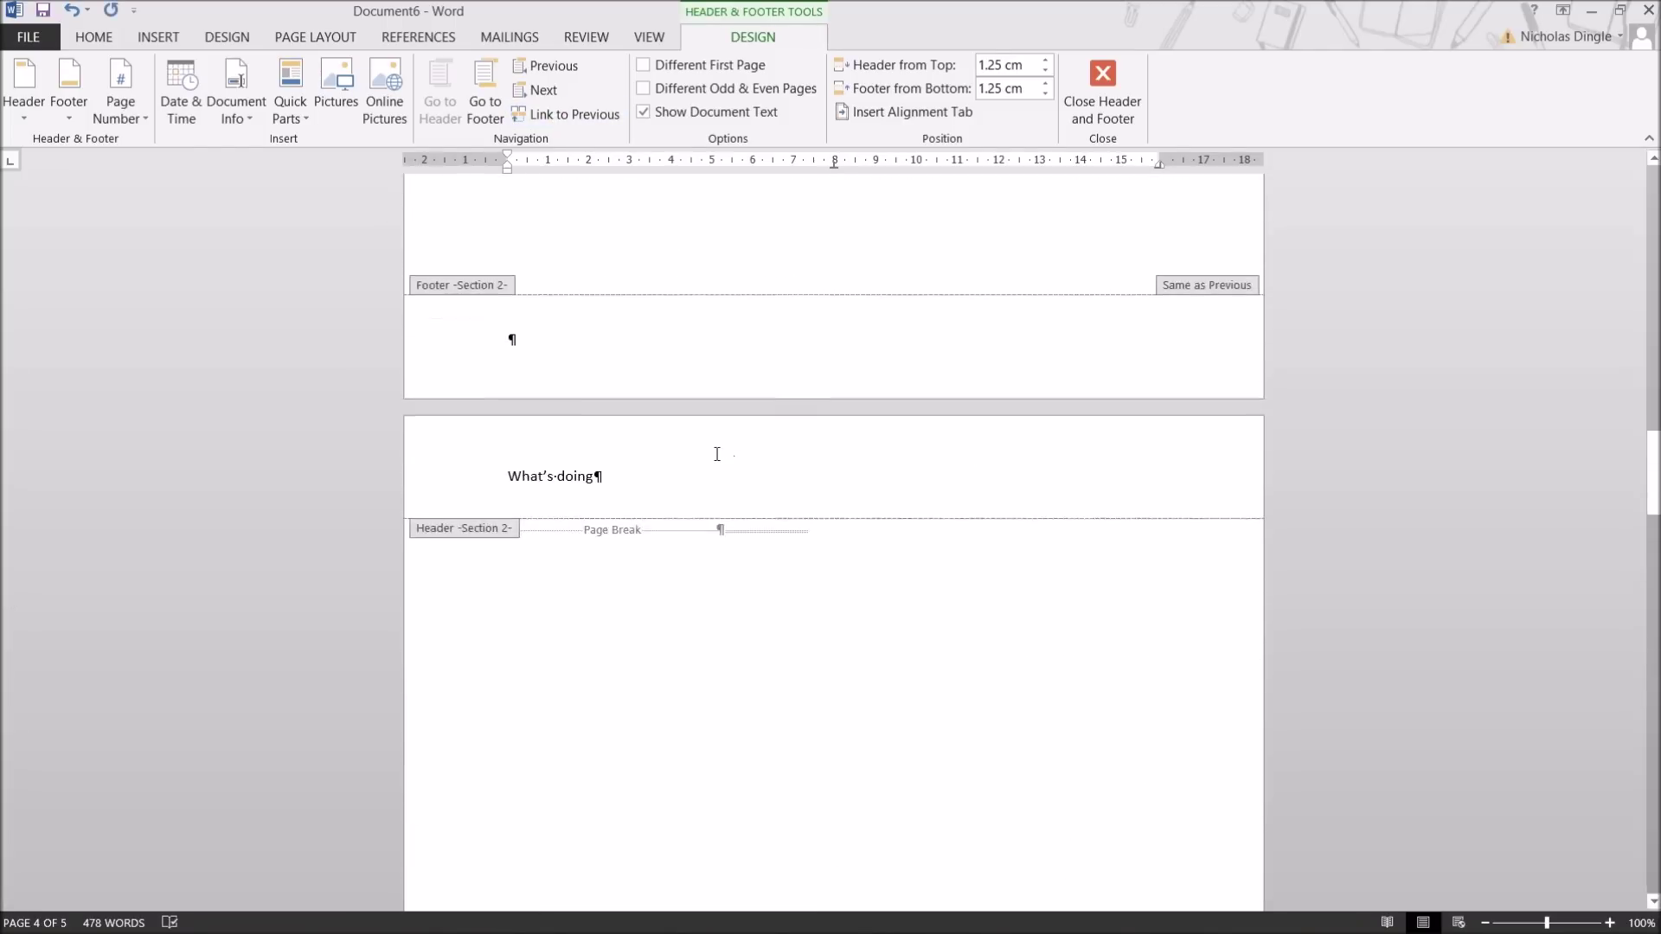
Leave header editing and return to page 1's two-column text
double_click(690, 546)
scroll(716, 556, "up", 10)
scroll(711, 597, "up", 10)
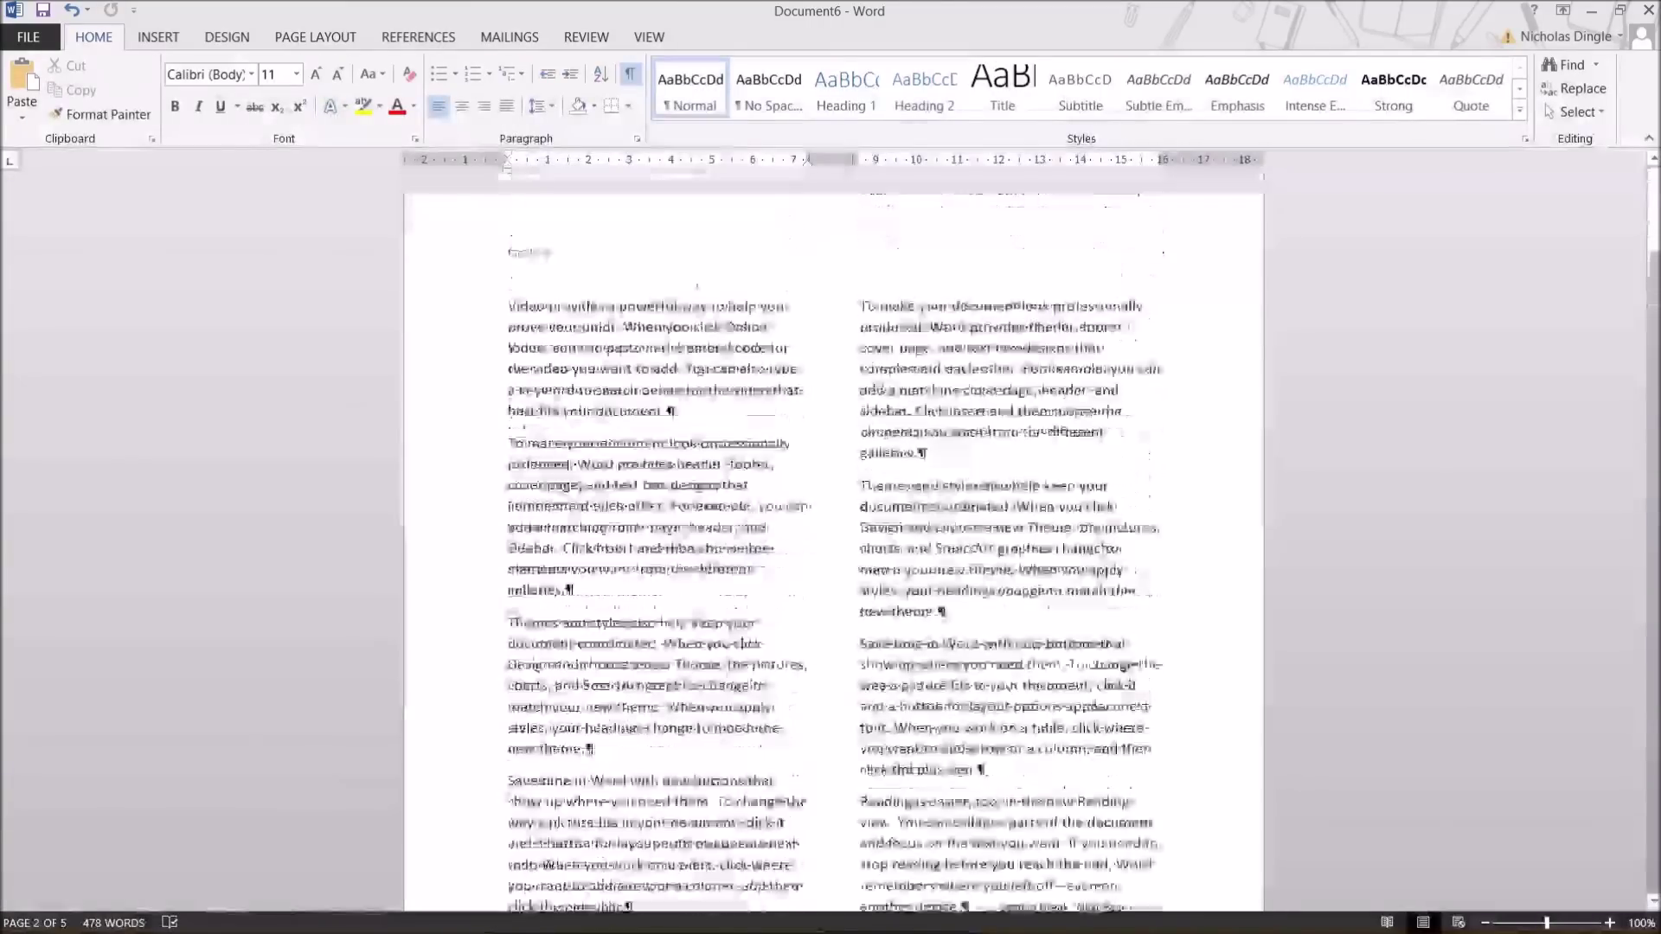
scroll(707, 573, "down", 15)
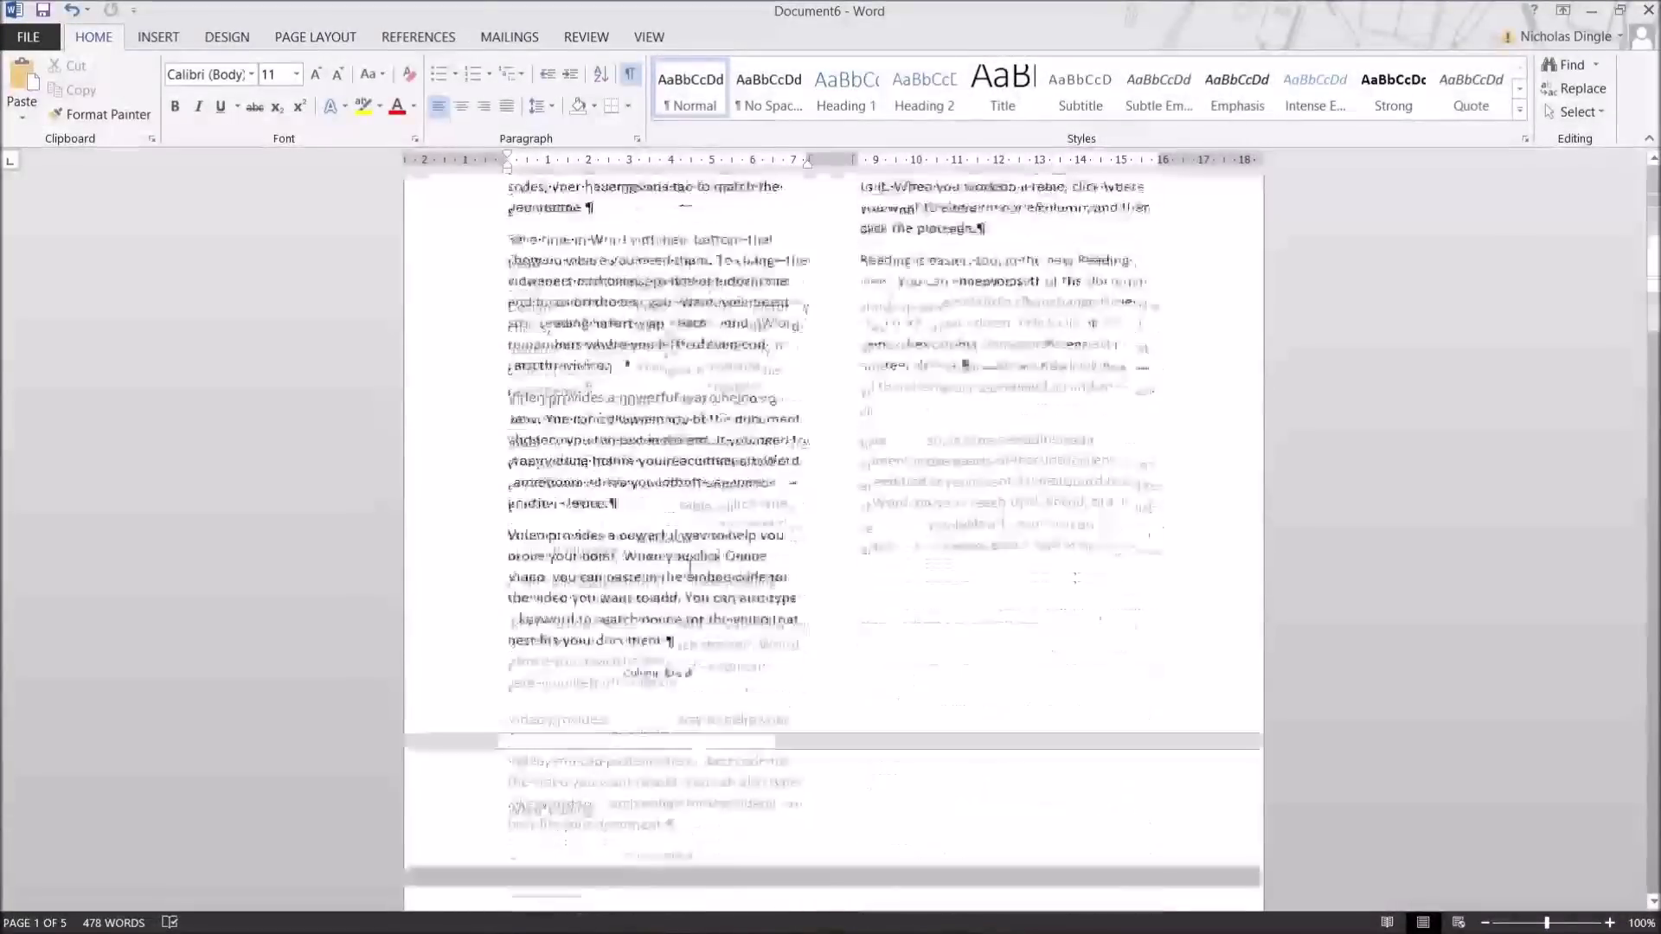
scroll(708, 573, "down", 10)
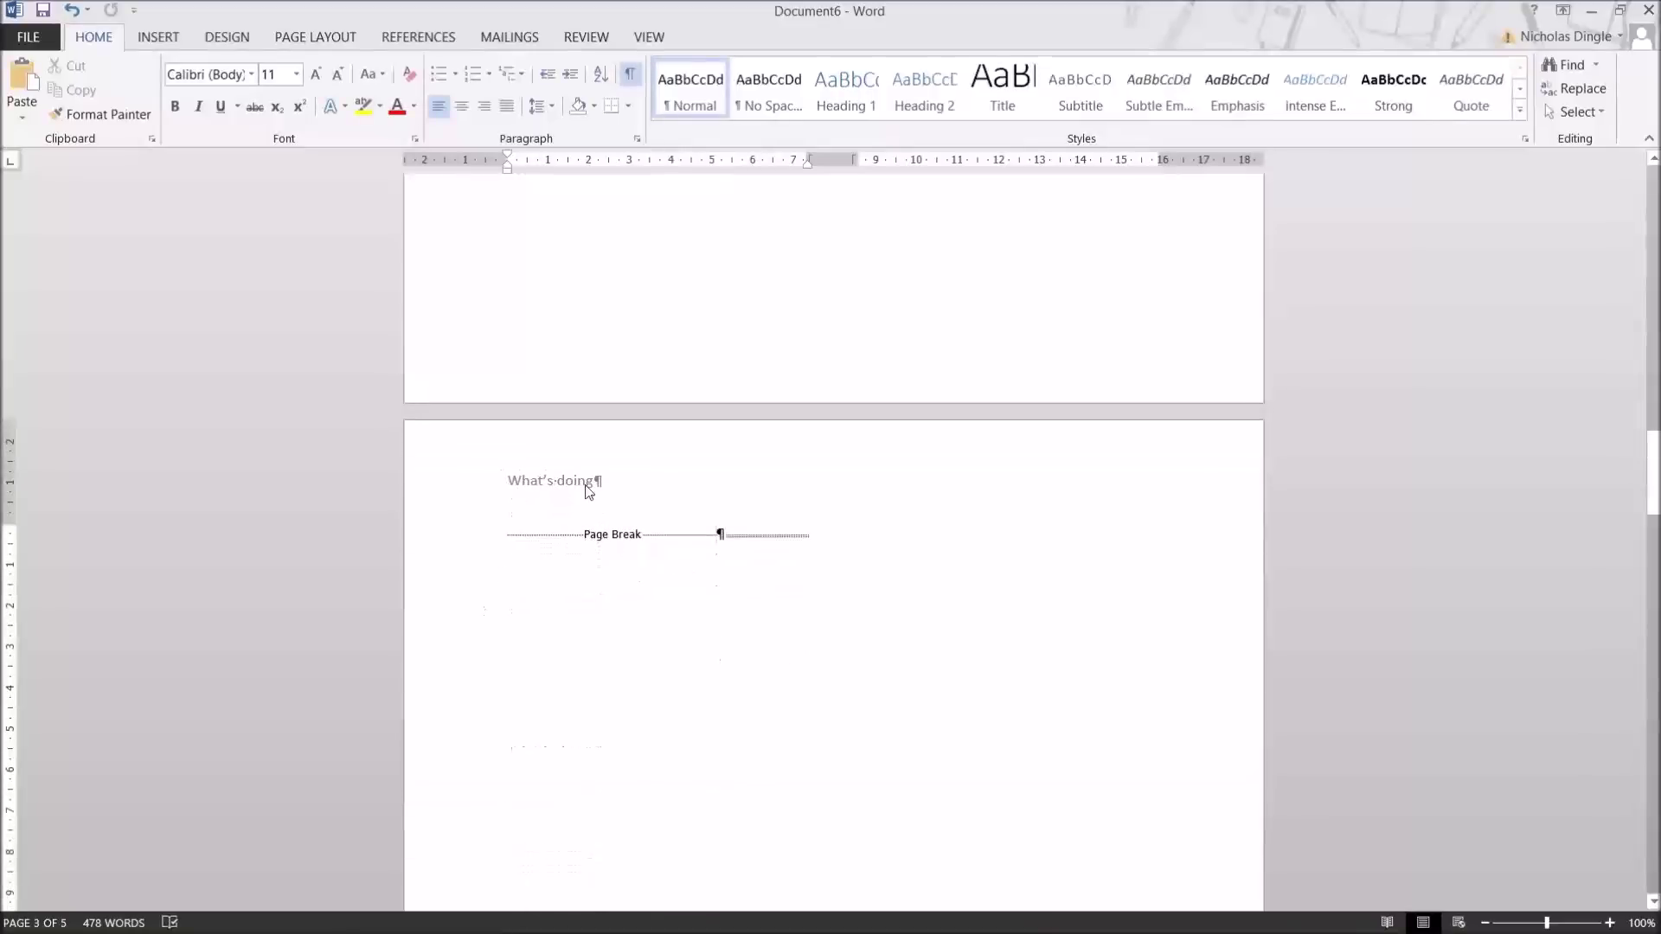
scroll(794, 557, "down", 5)
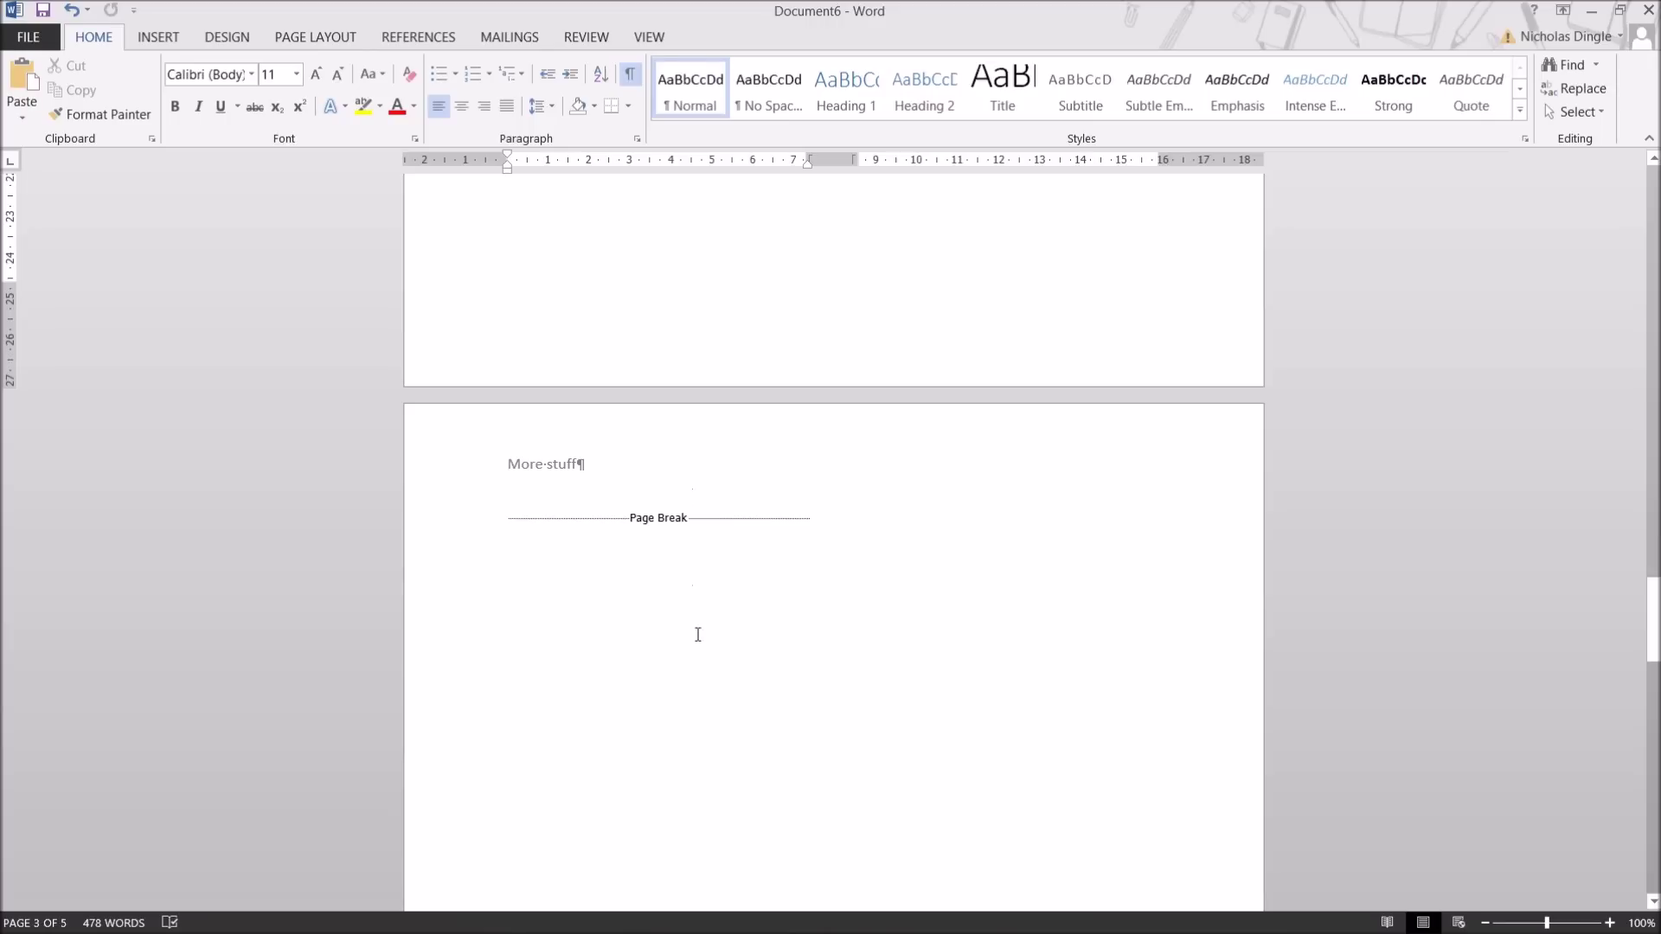
scroll(700, 692, "up", 20)
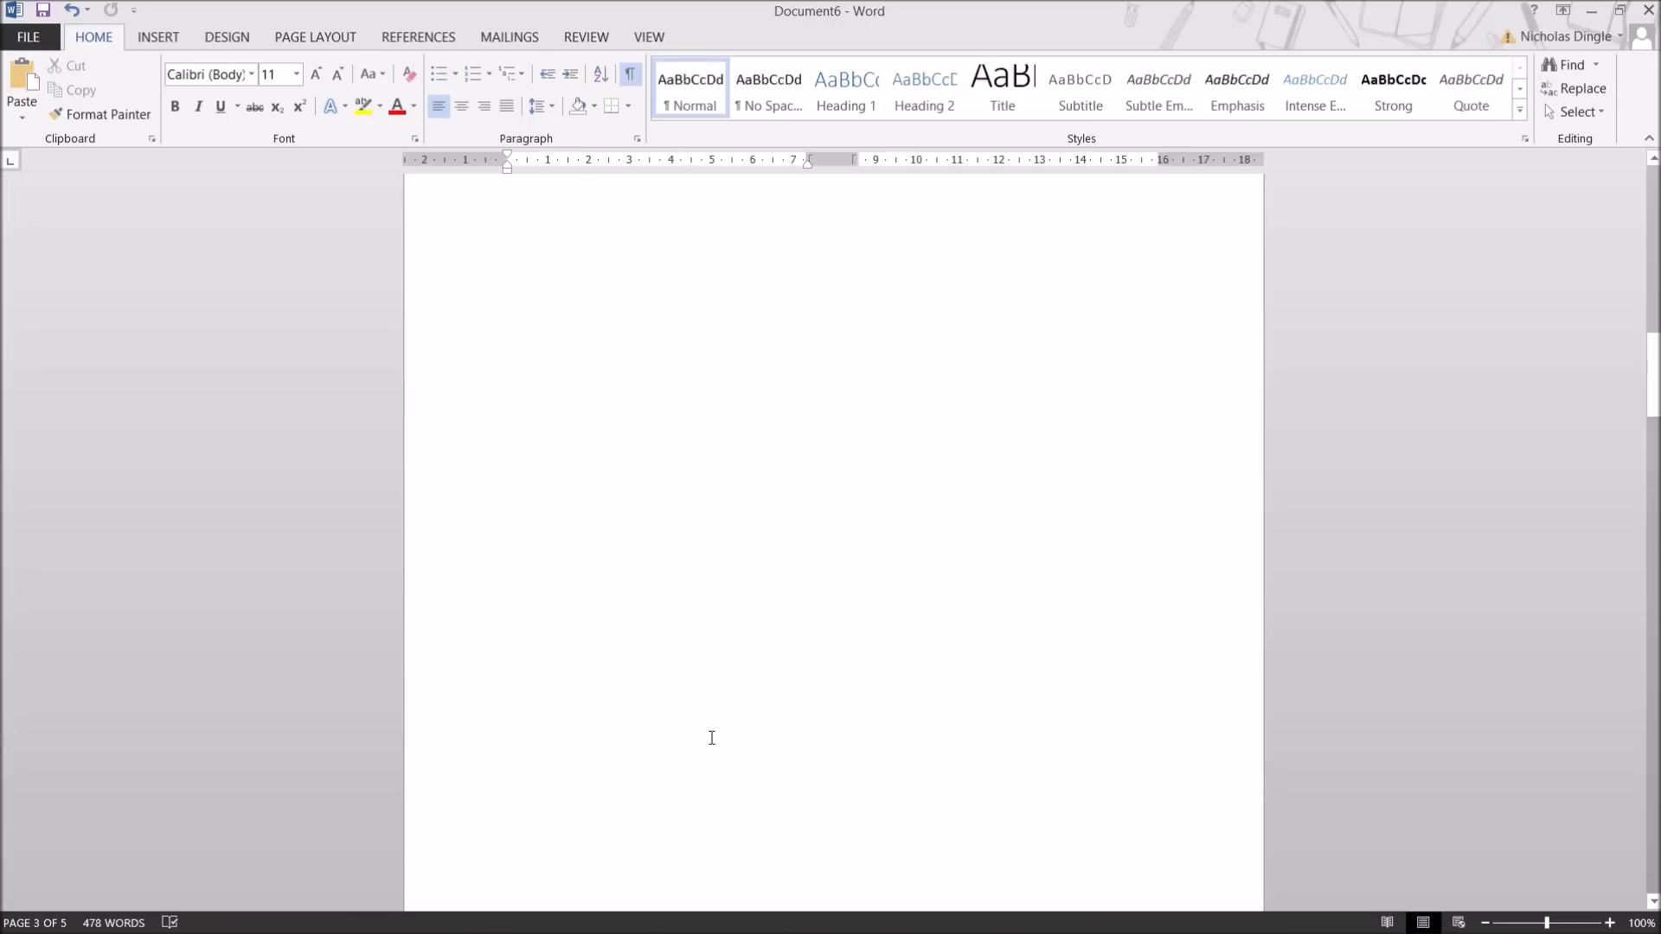
scroll(711, 738, "up", 15)
scroll(713, 741, "up", 15)
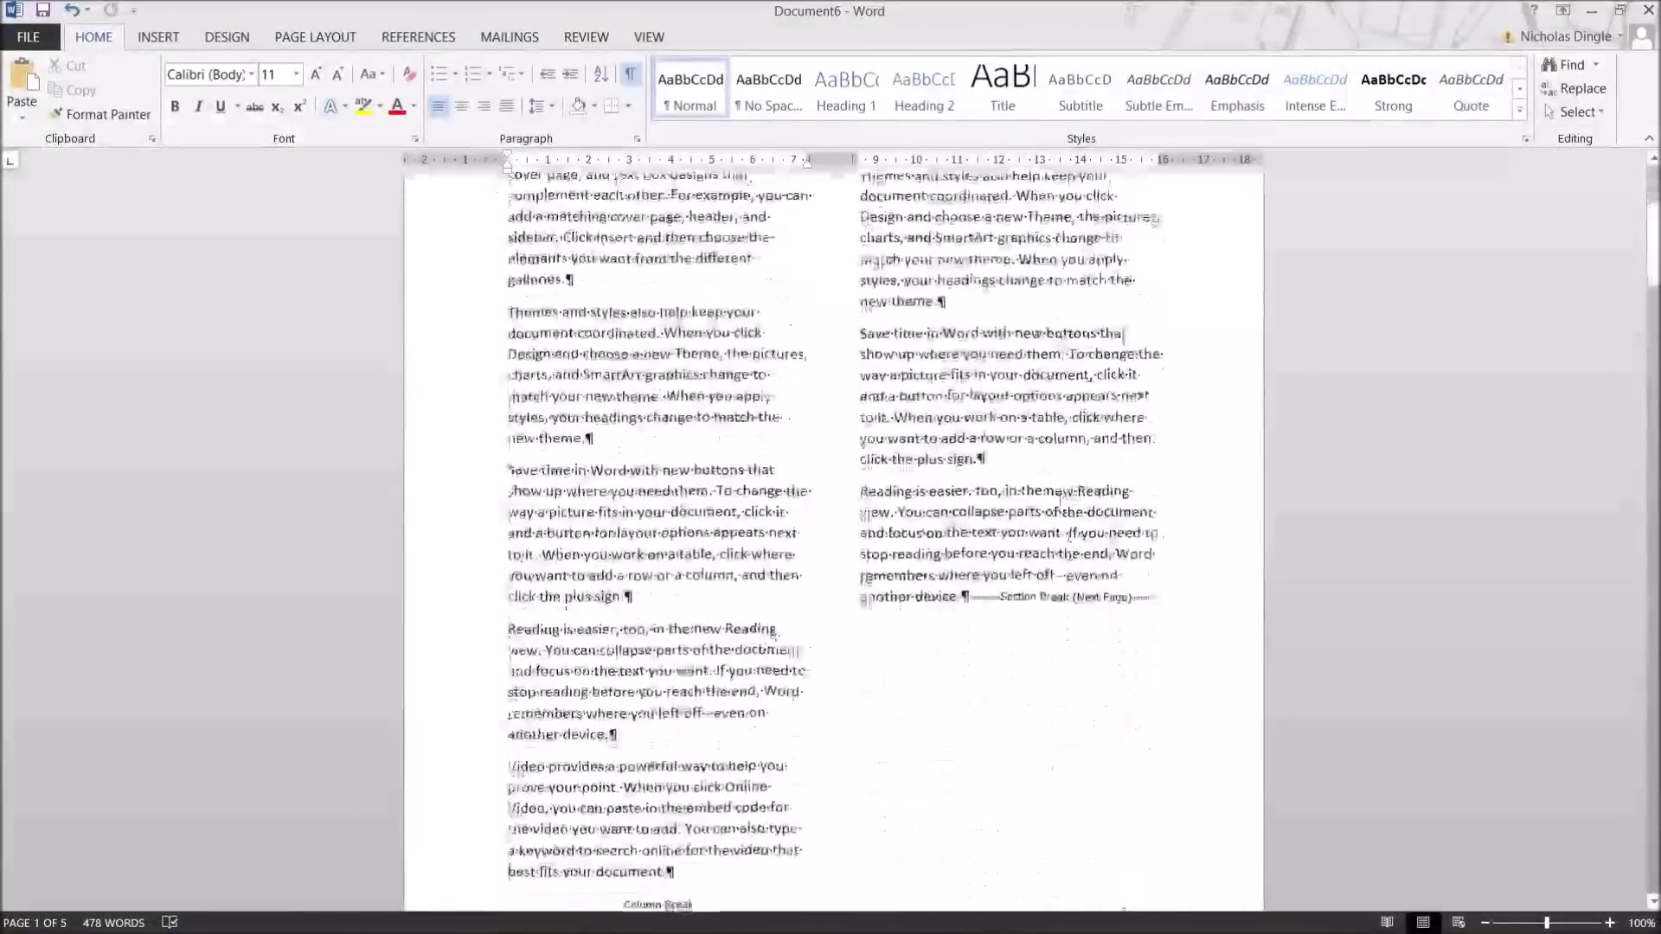
Insert a Continuous section break from the Page Layout Breaks list
left_click(285, 38)
left_click(251, 66)
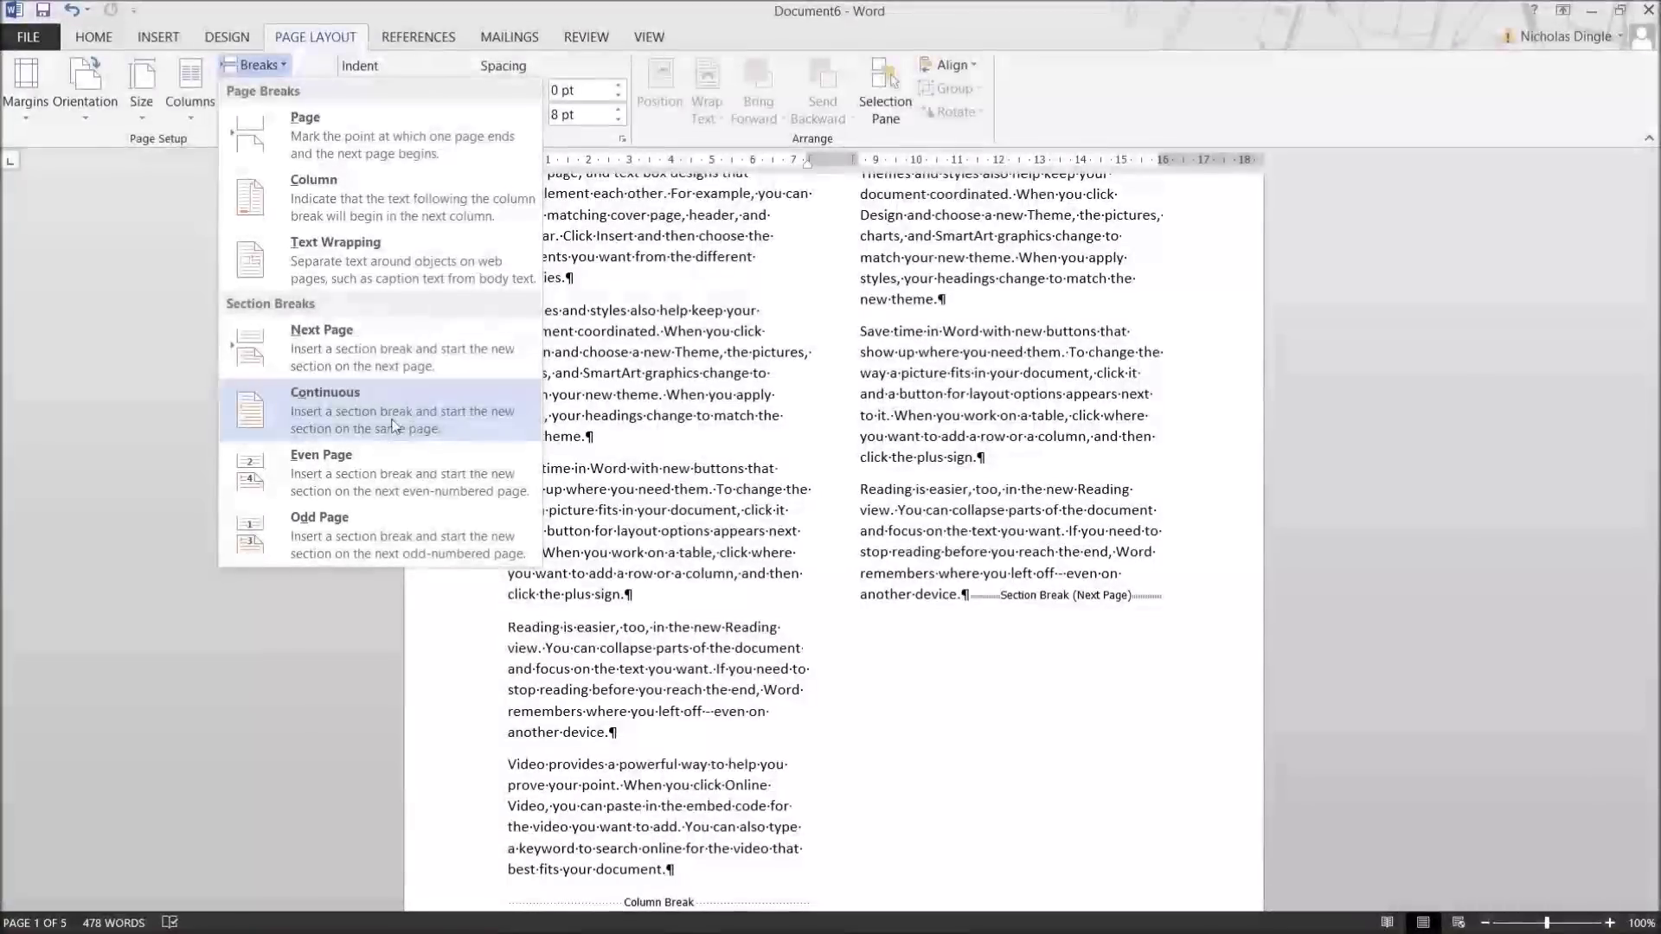
left_click(485, 428)
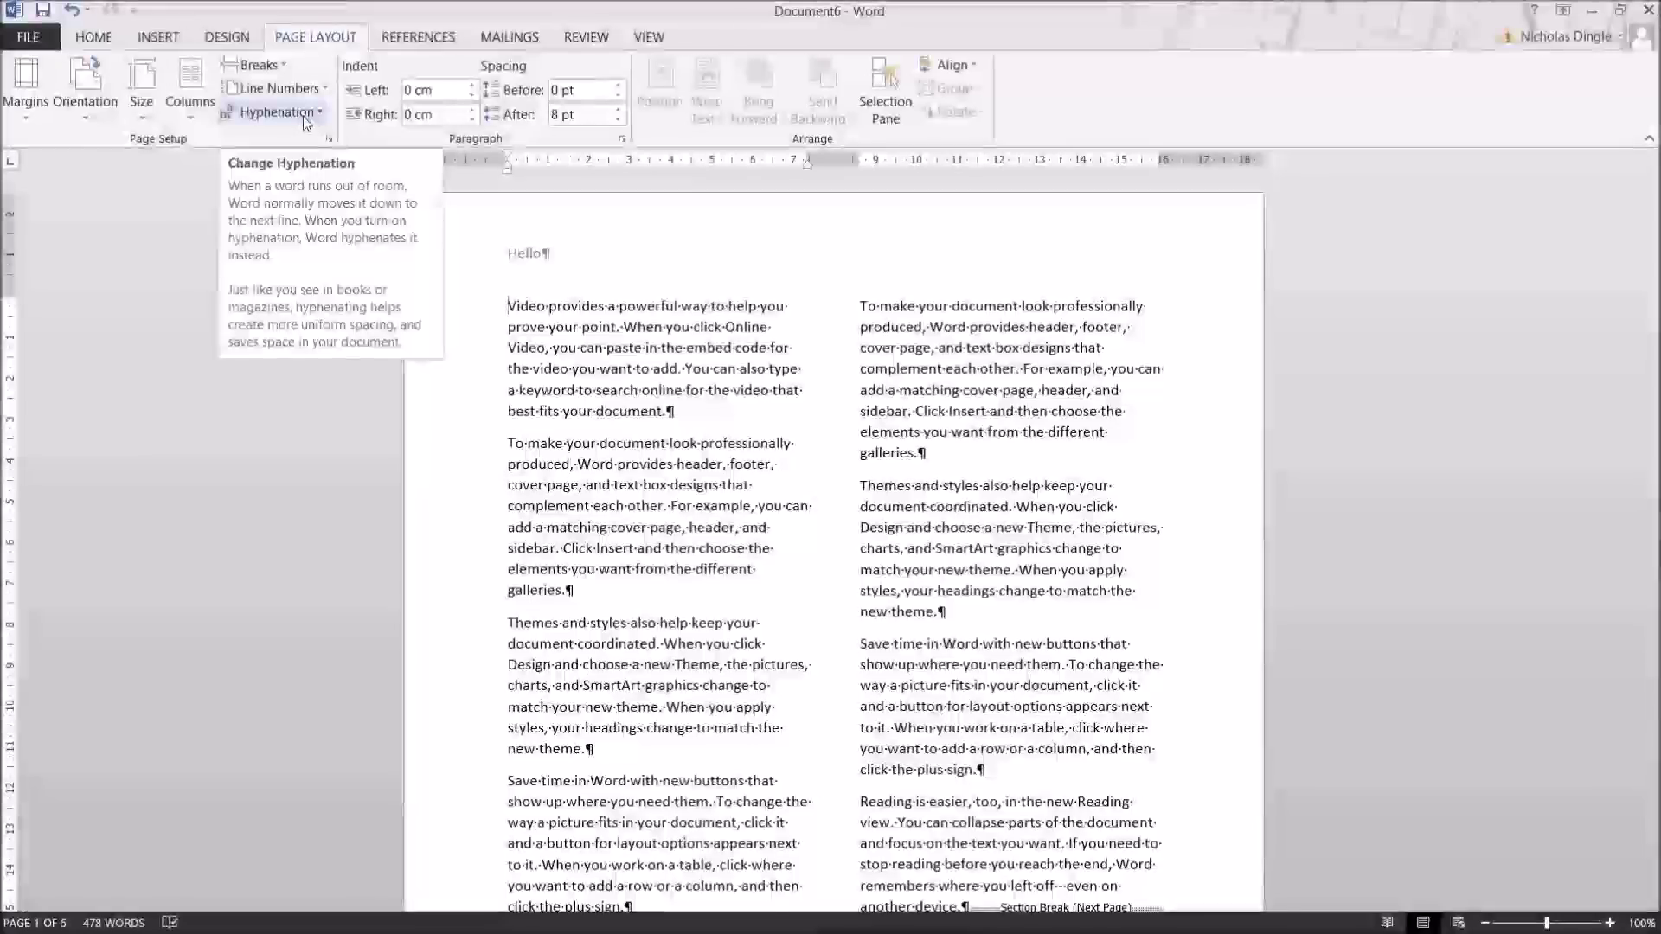
left_click(303, 114)
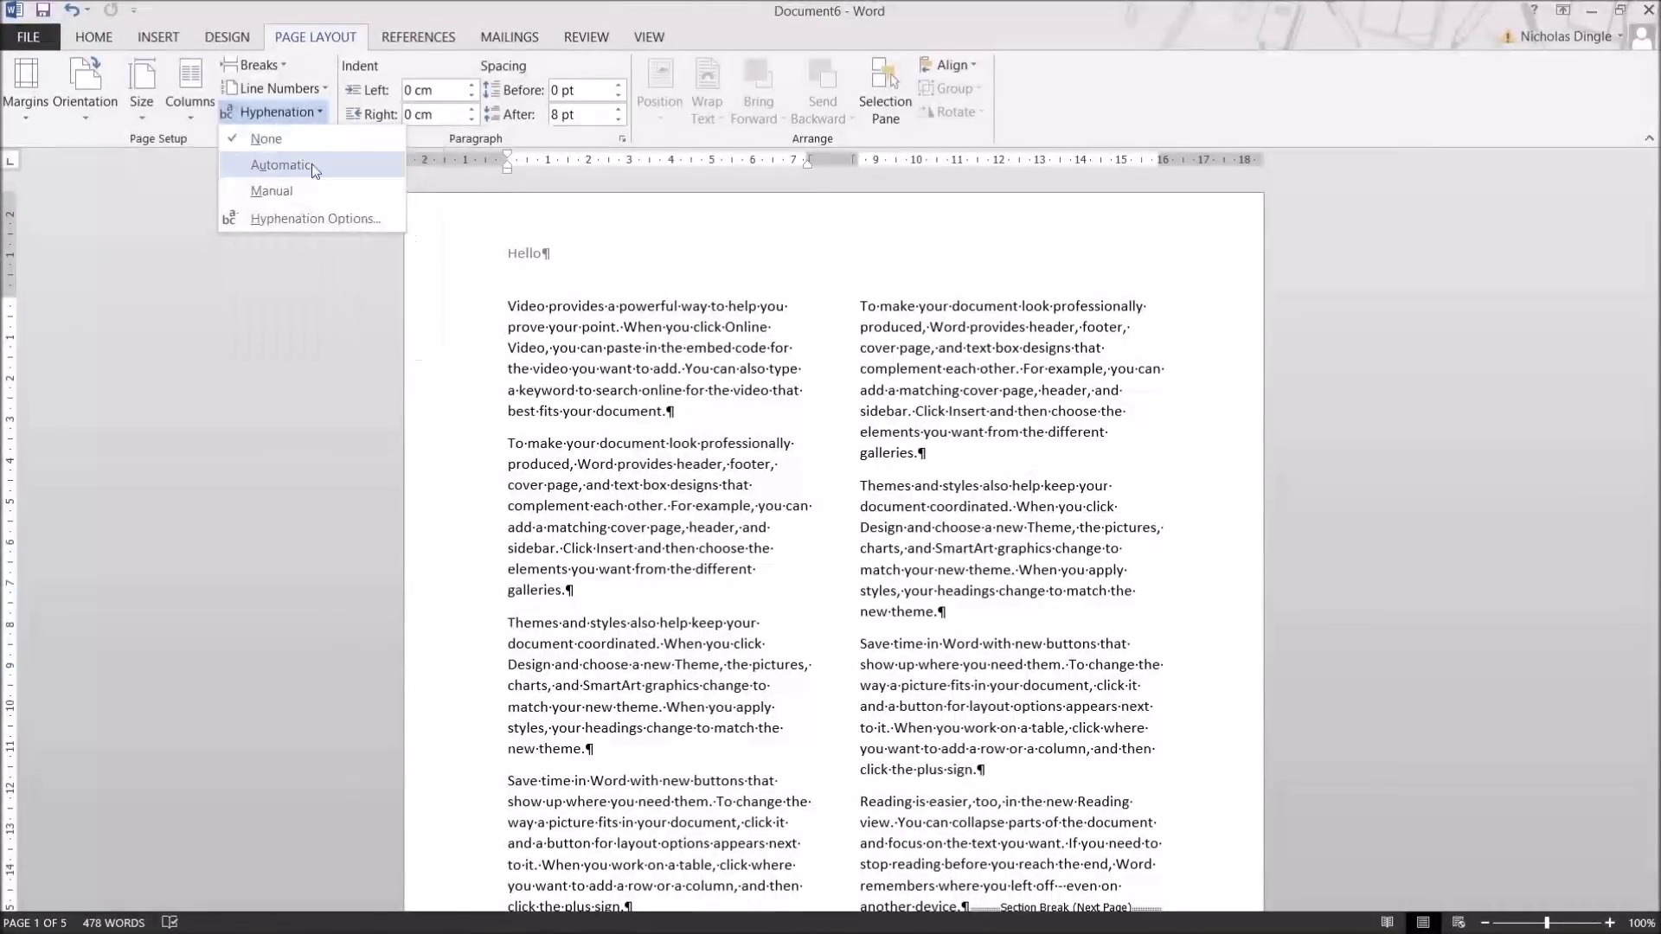
left_click(322, 121)
left_click(277, 90)
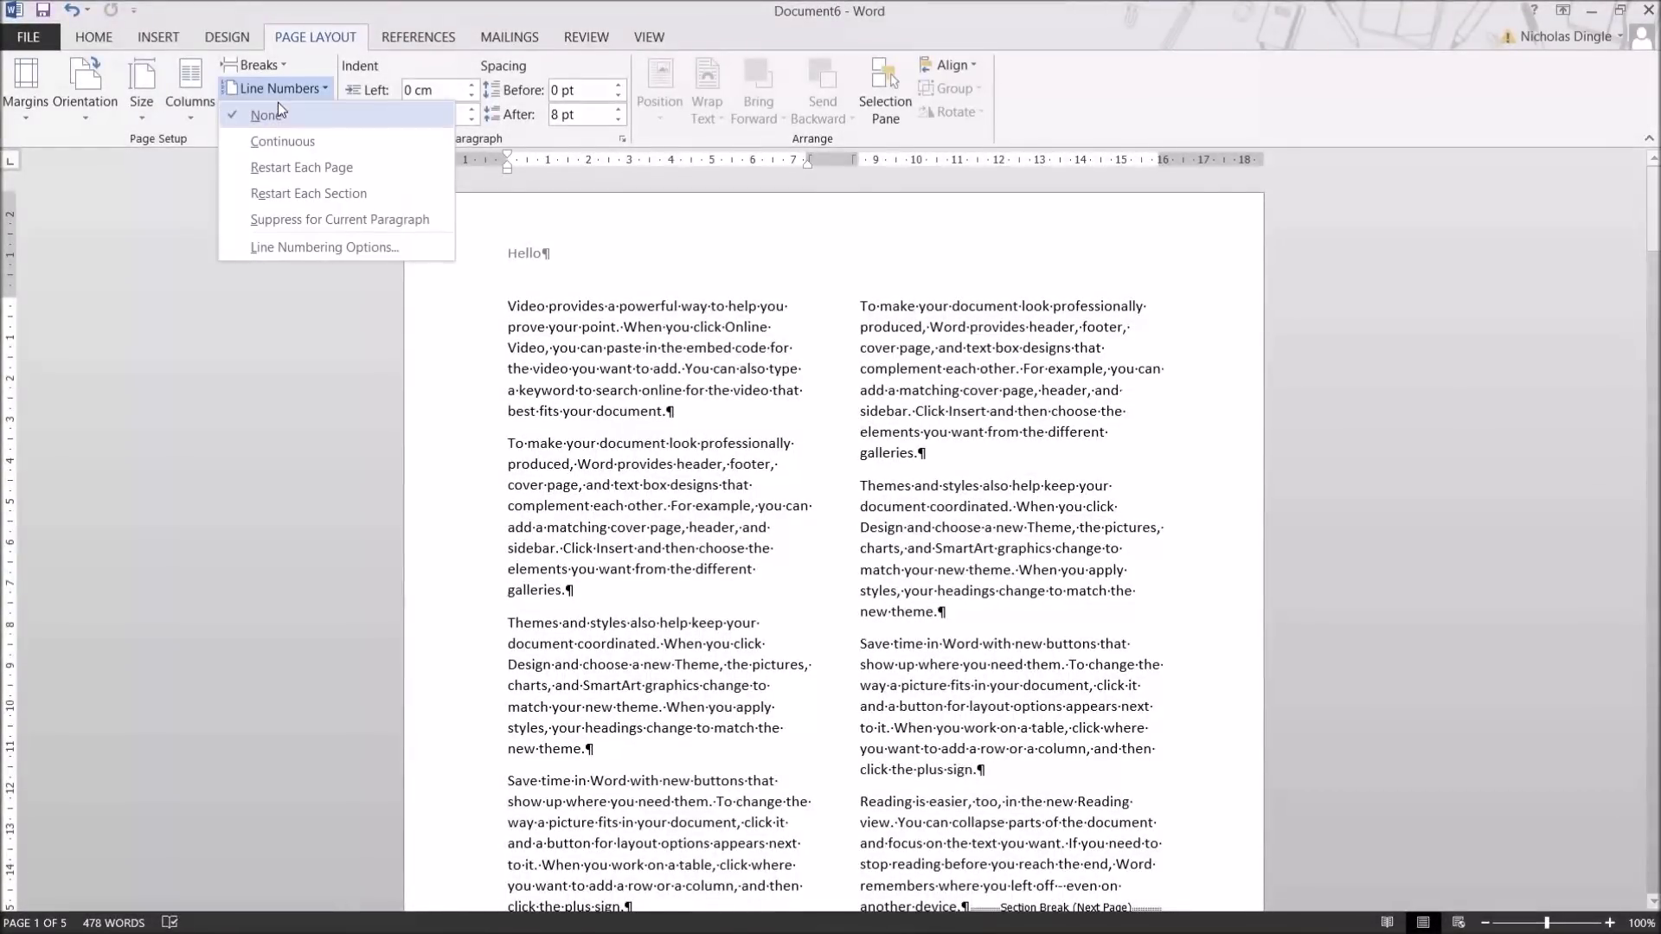
left_click(278, 90)
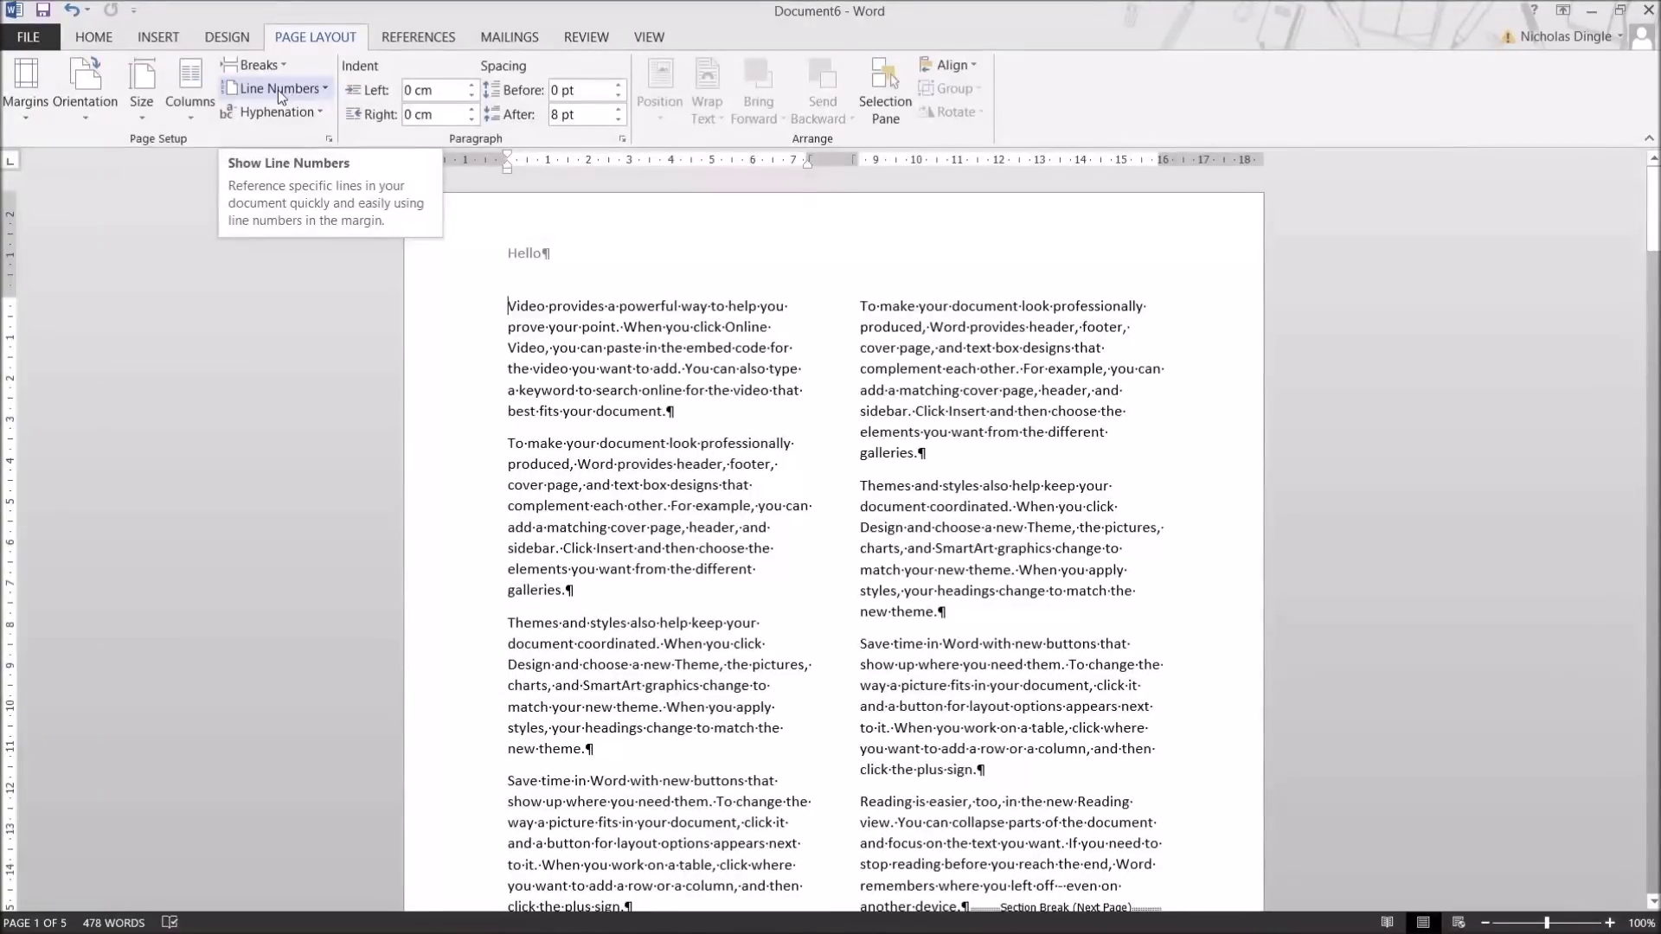
left_click(278, 90)
left_click(277, 165)
scroll(835, 544, "down", 3)
scroll(805, 464, "down", 10)
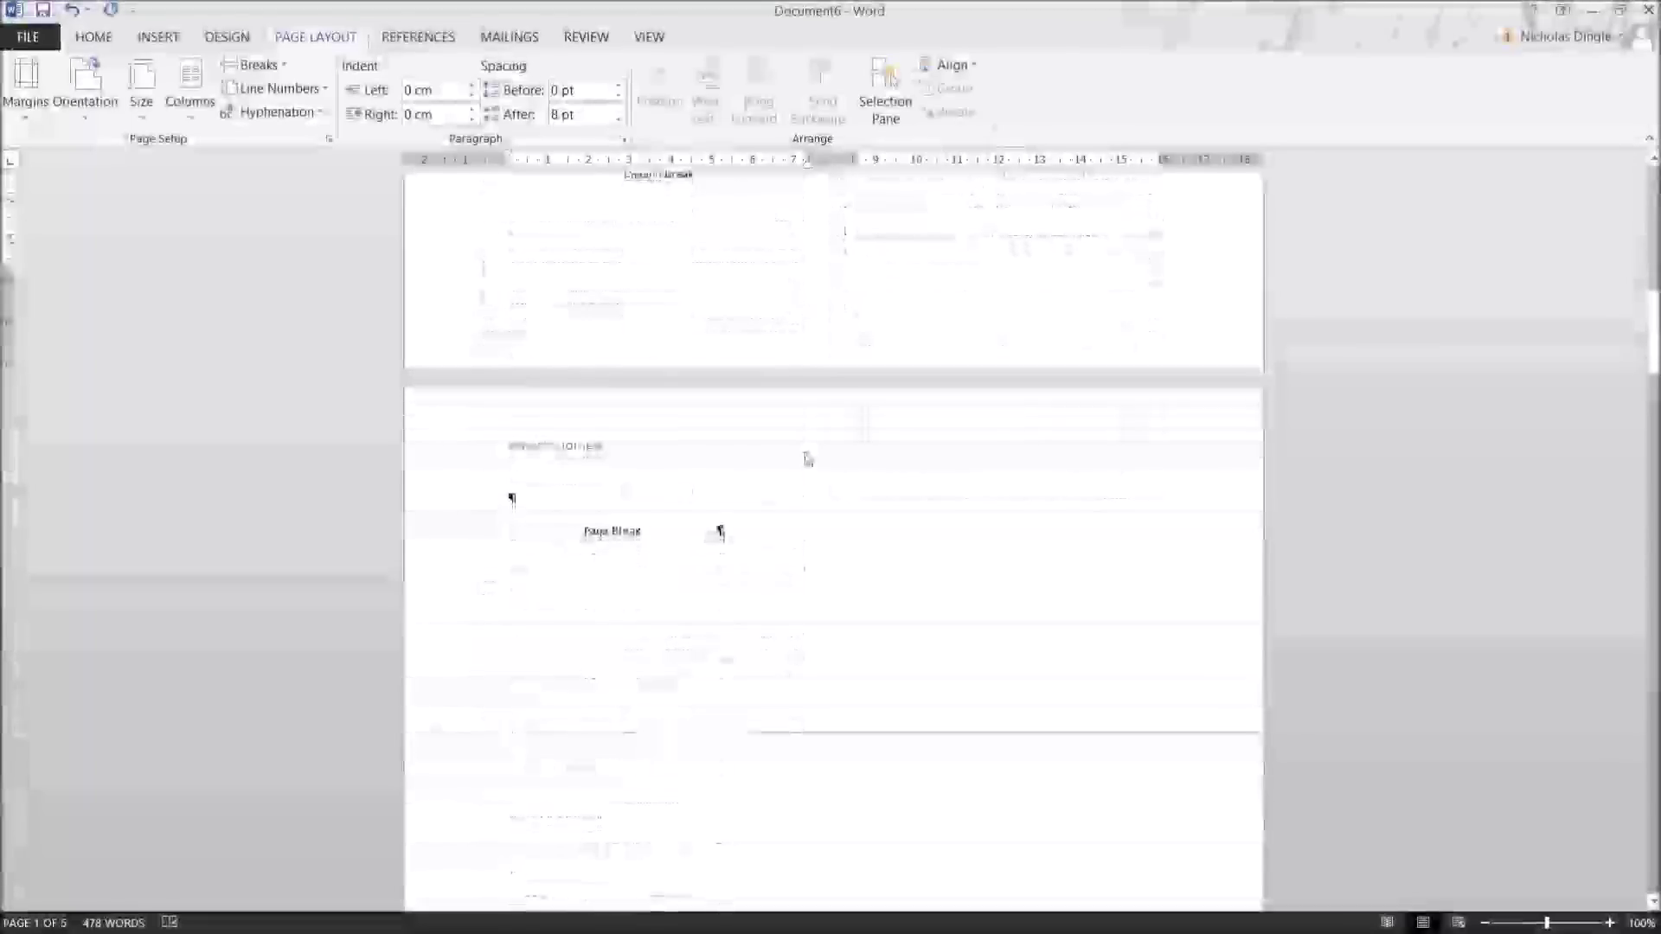
scroll(805, 465, "up", 15)
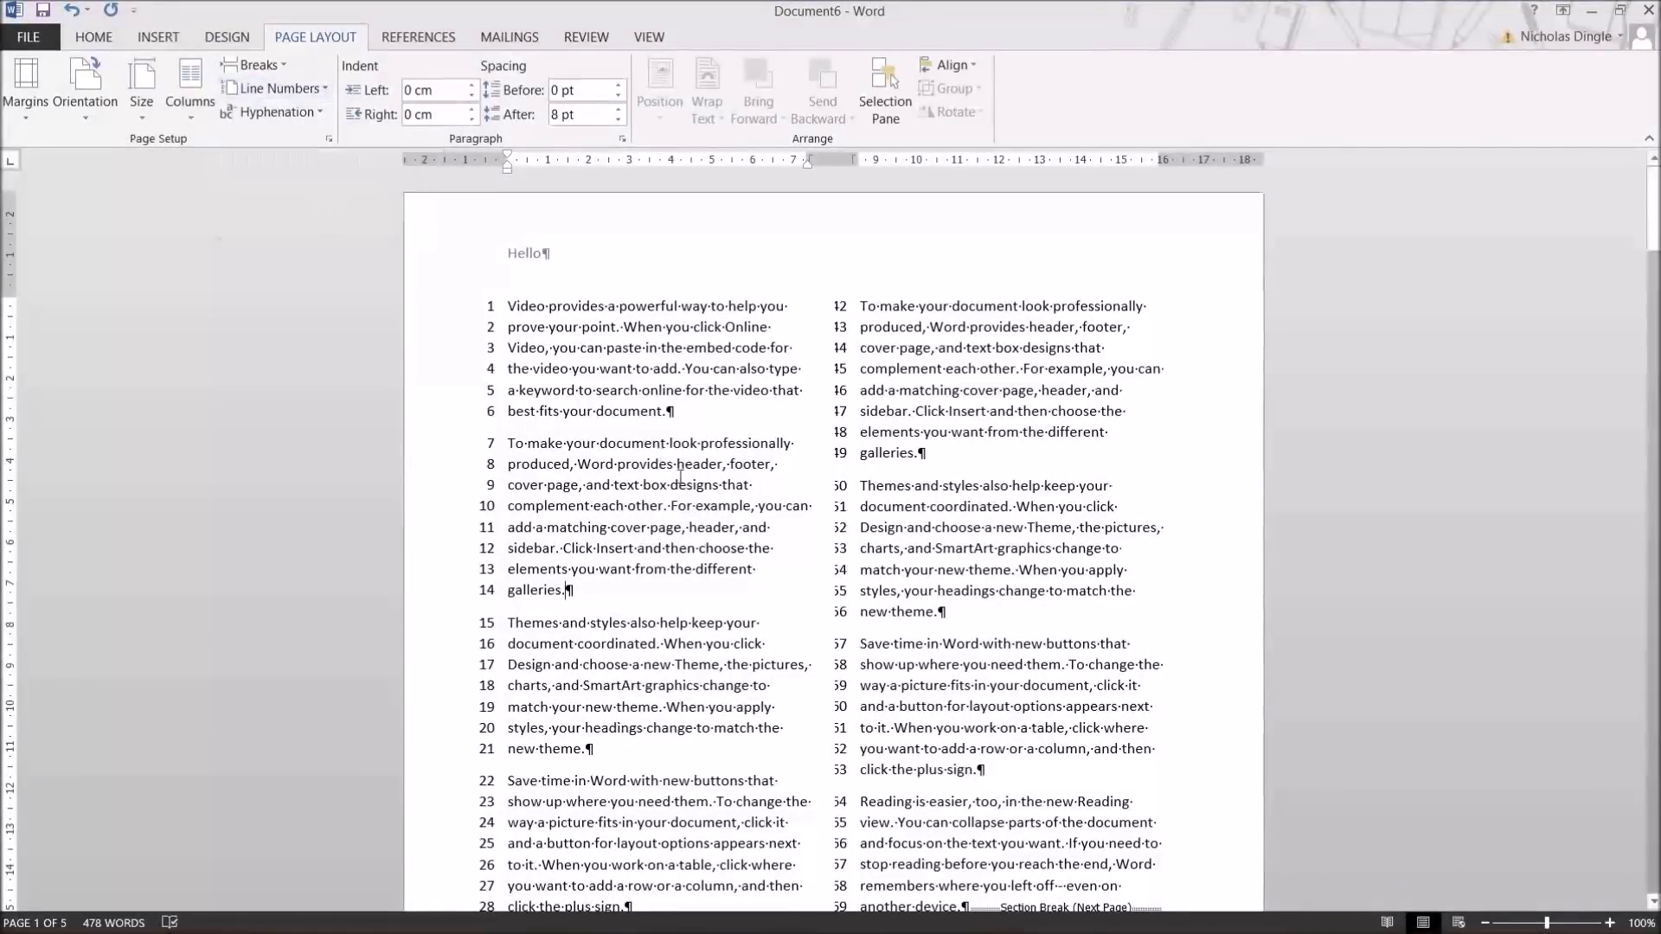
key("ctrl+p")
left_click(275, 88)
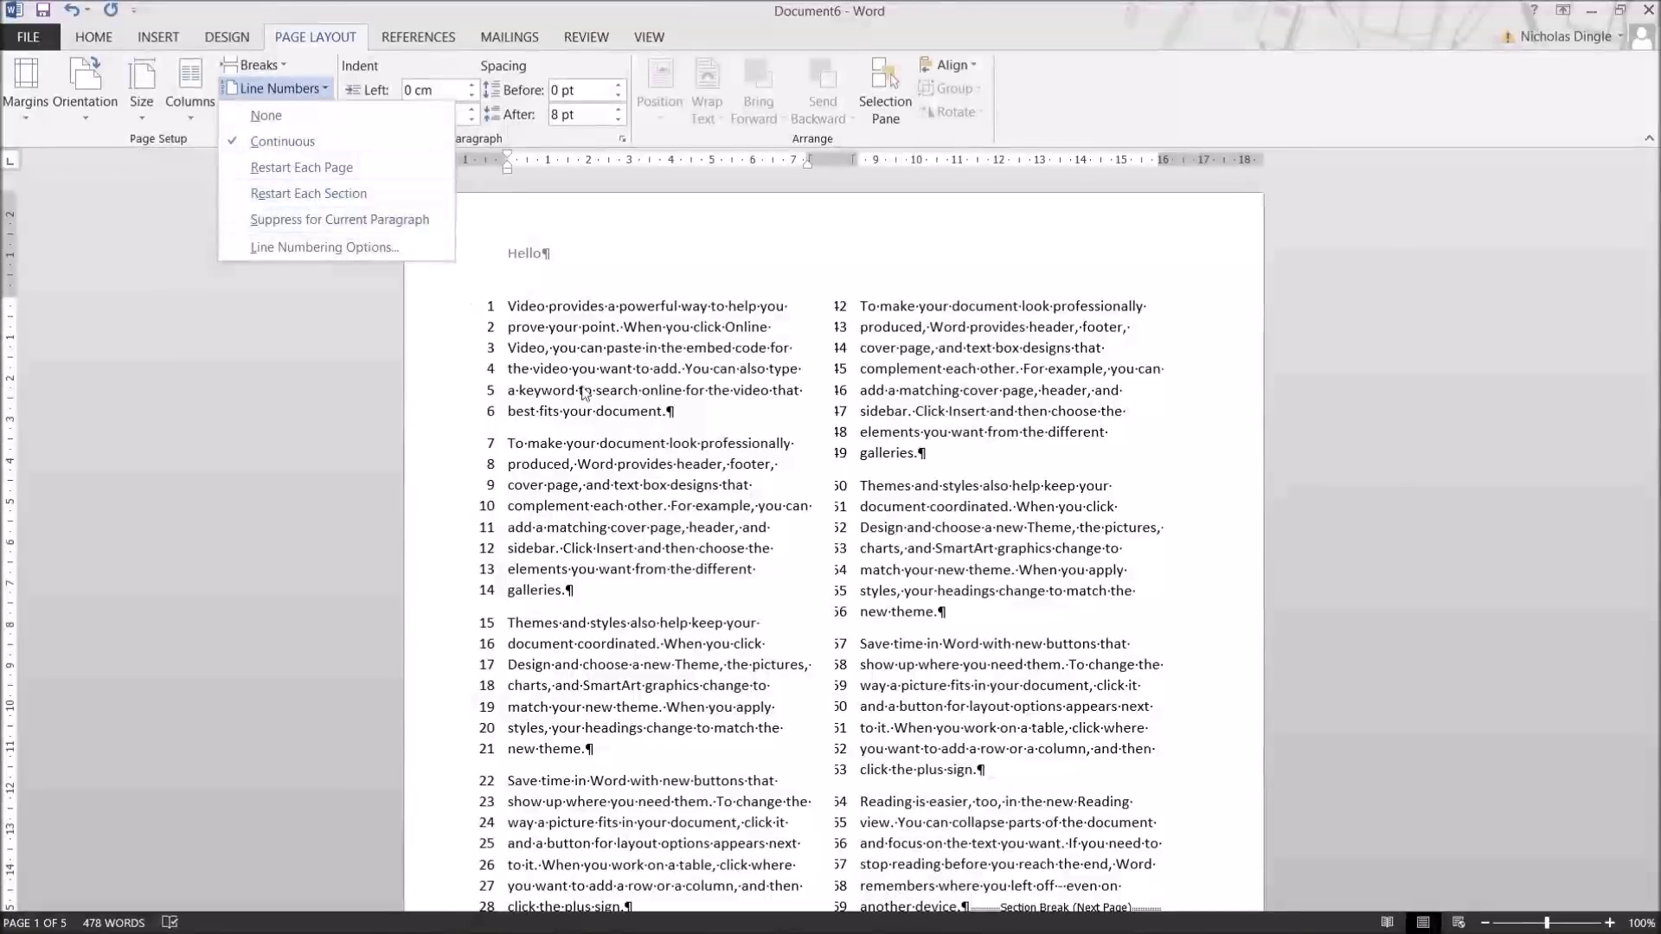
left_click(266, 115)
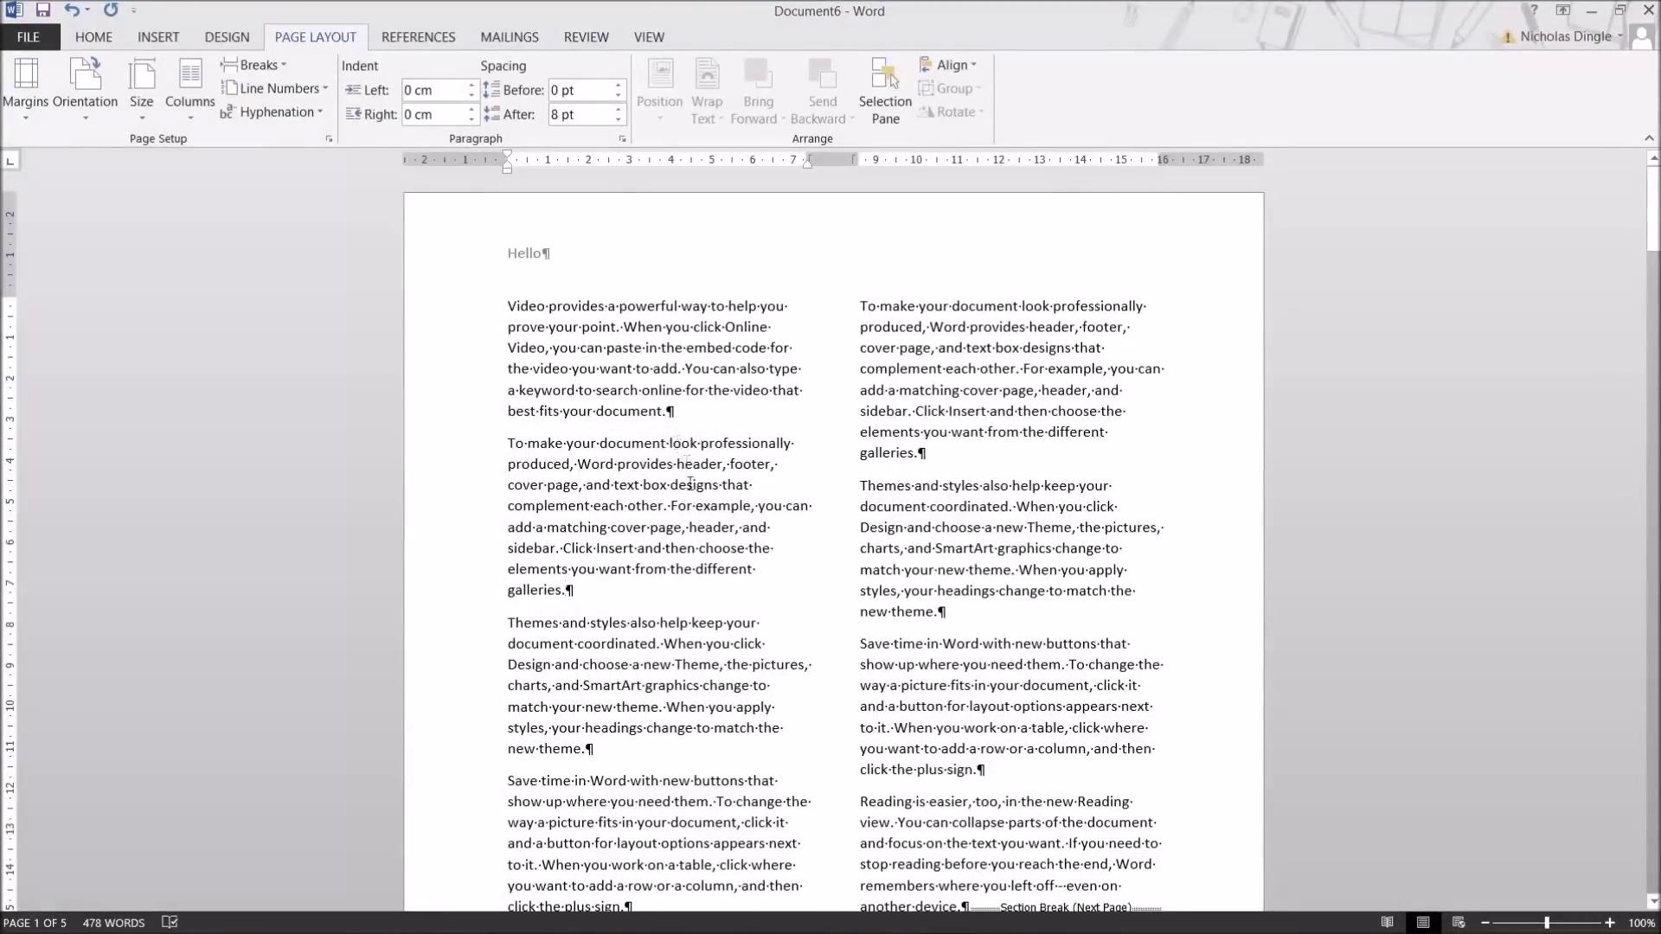
key("ctrl+Home")
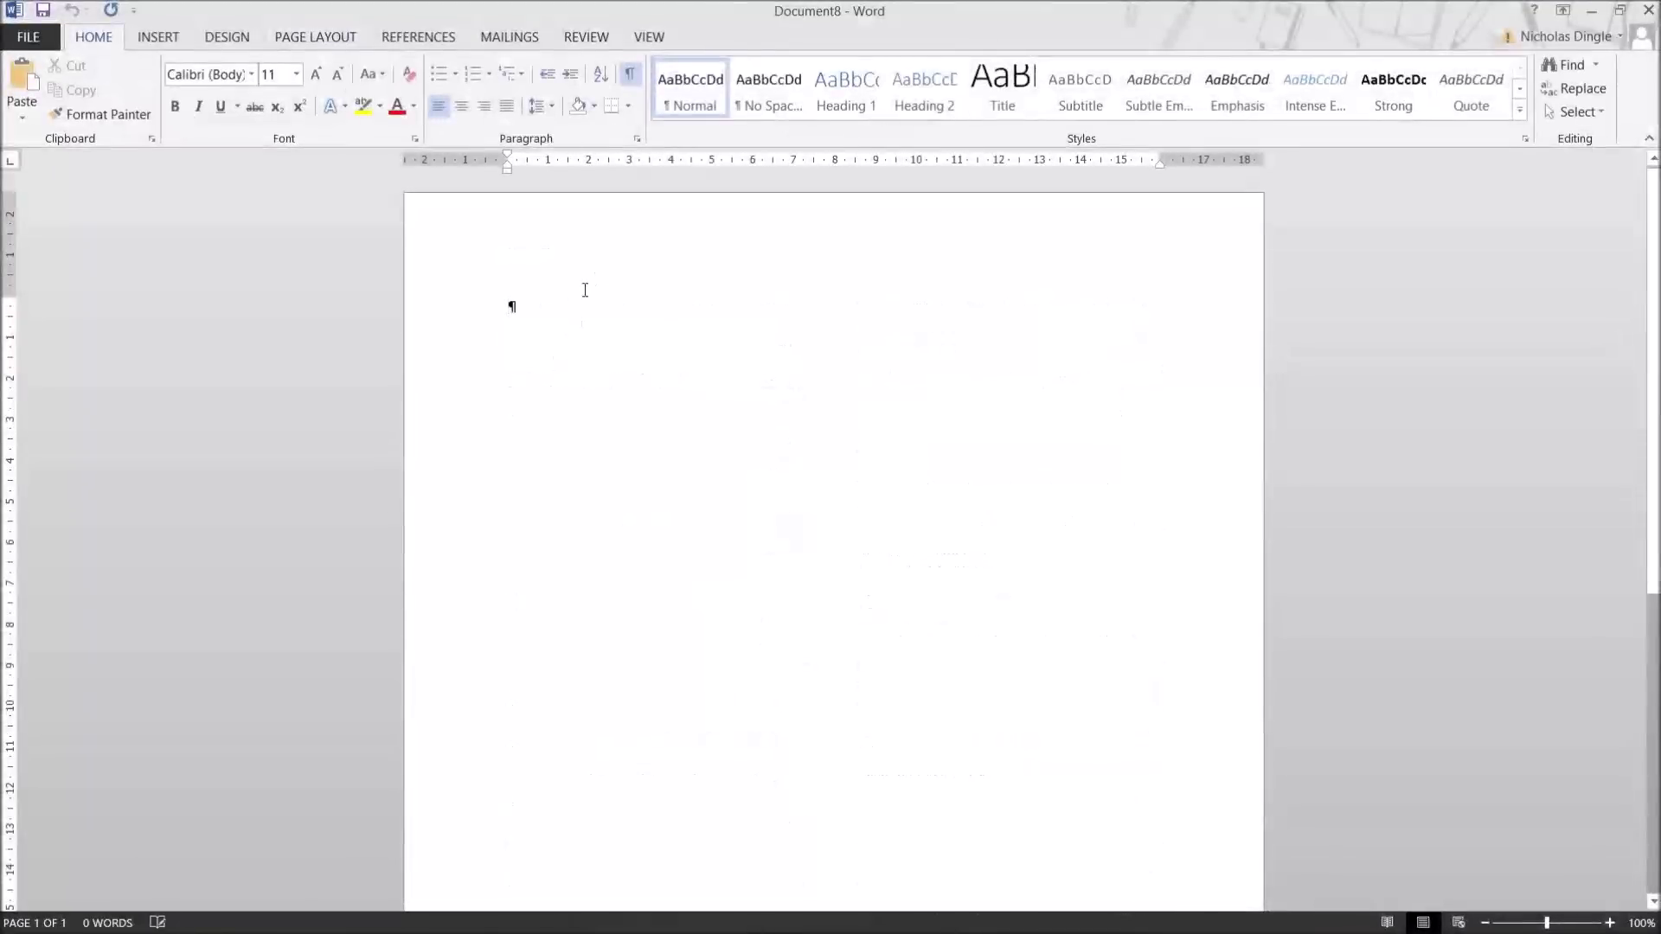
Hide formatting marks and generate sample paragraphs with =rand(50)
left_click(630, 73)
type("rand(")
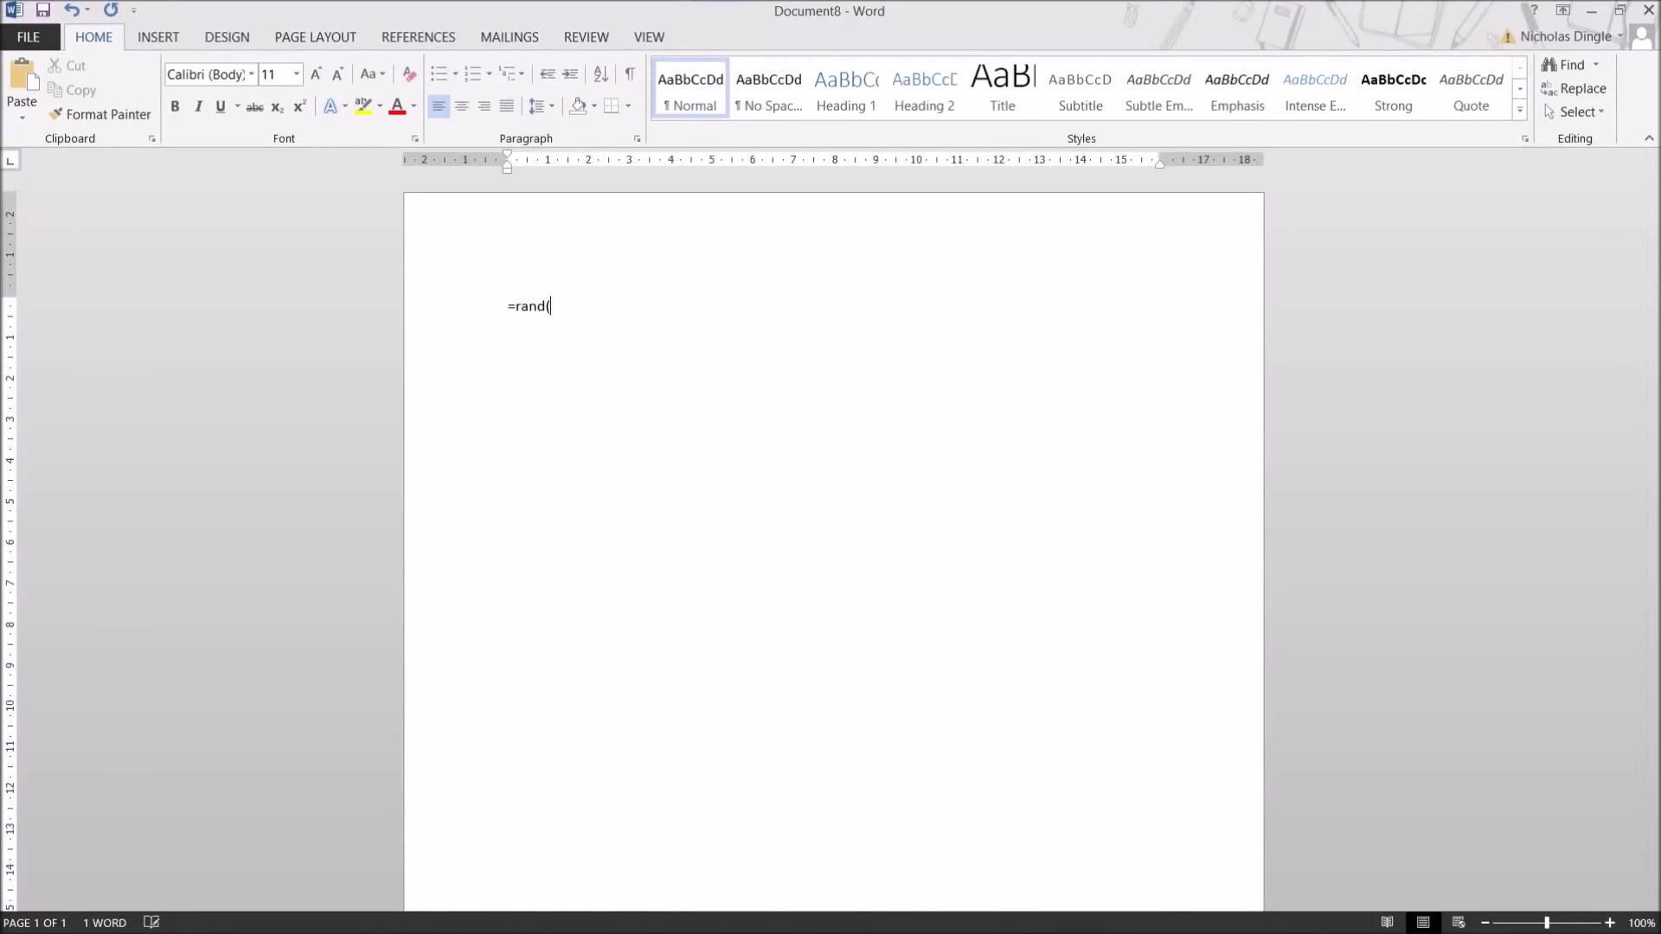
type("50)")
key("Return")
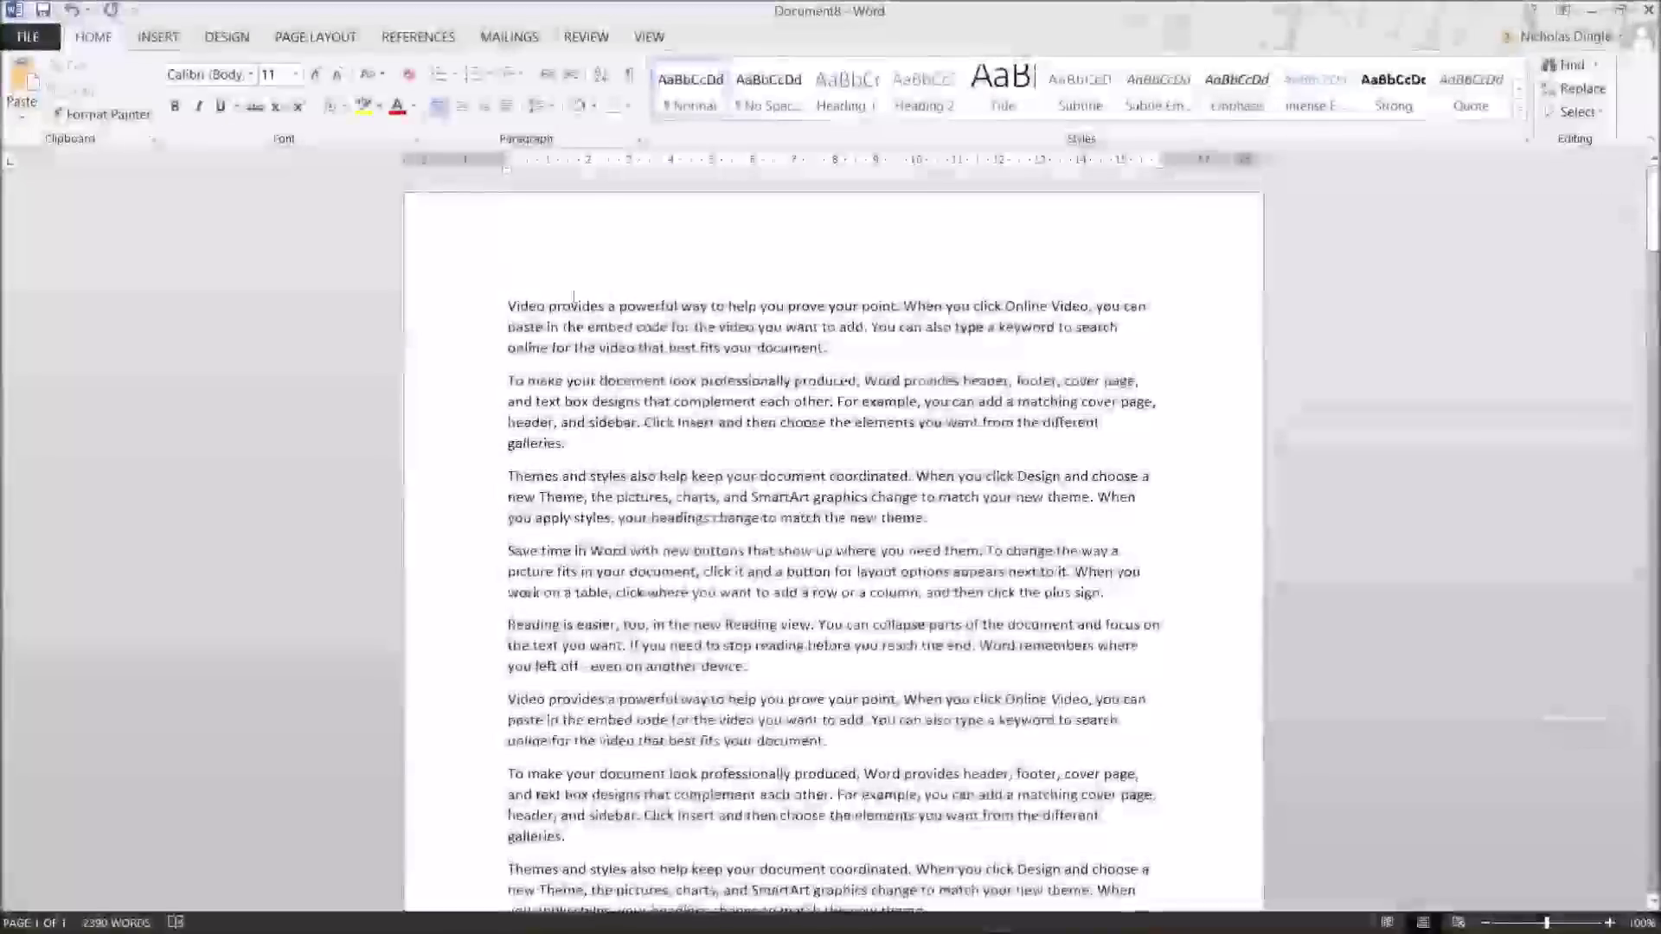
left_click(277, 35)
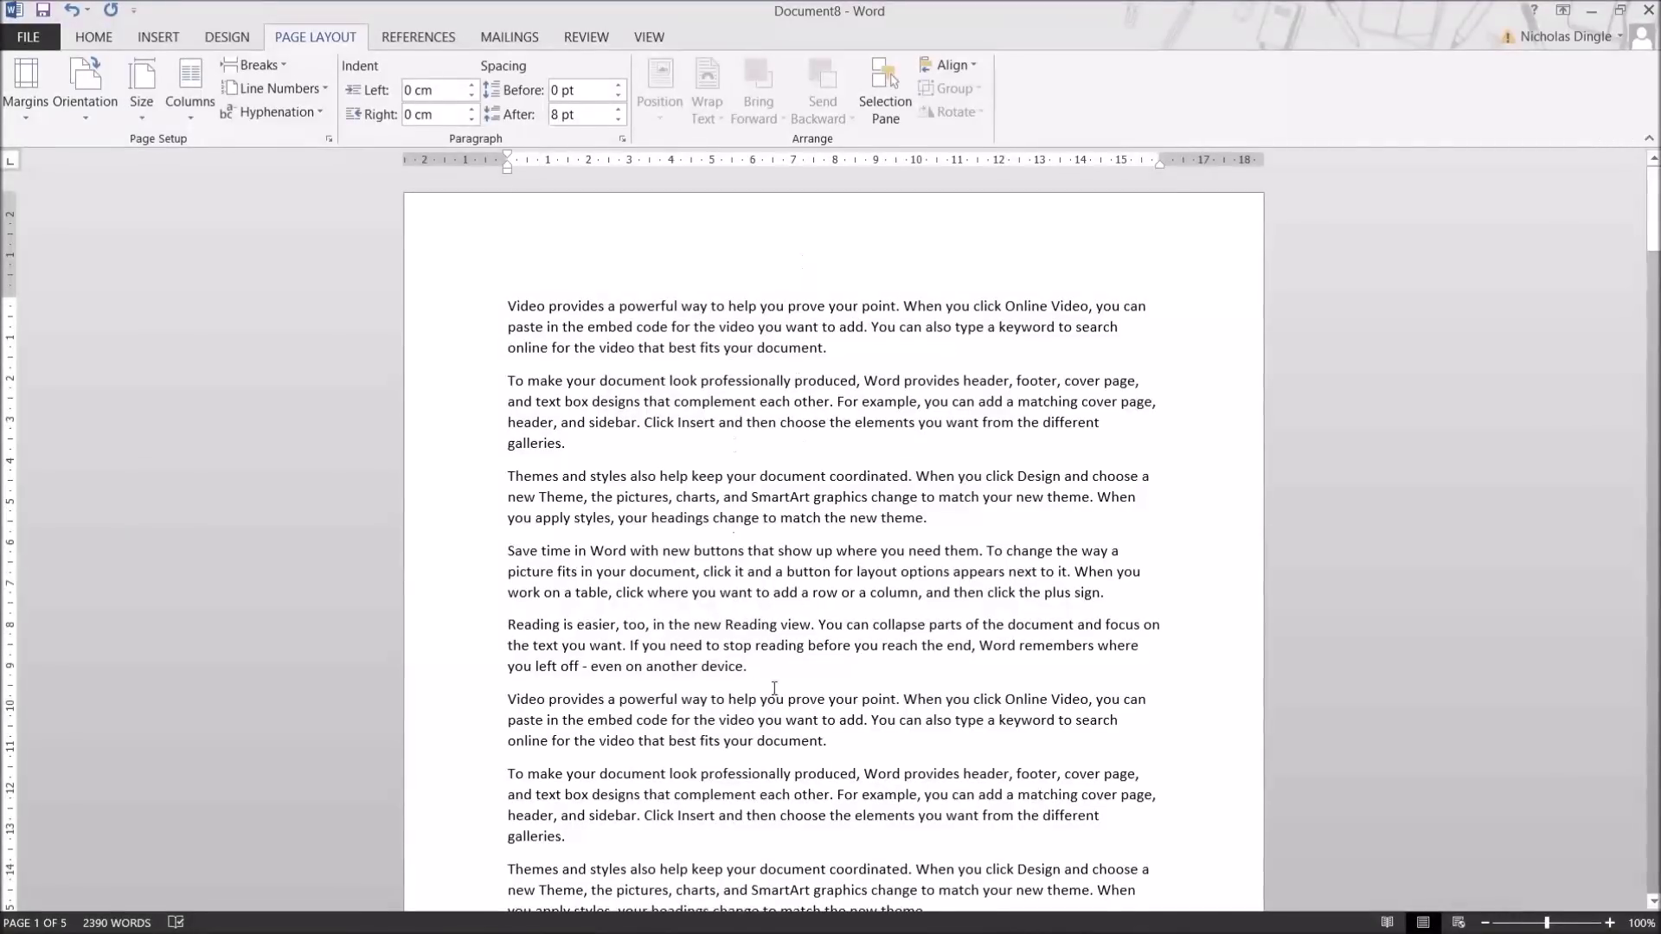
left_click(85, 113)
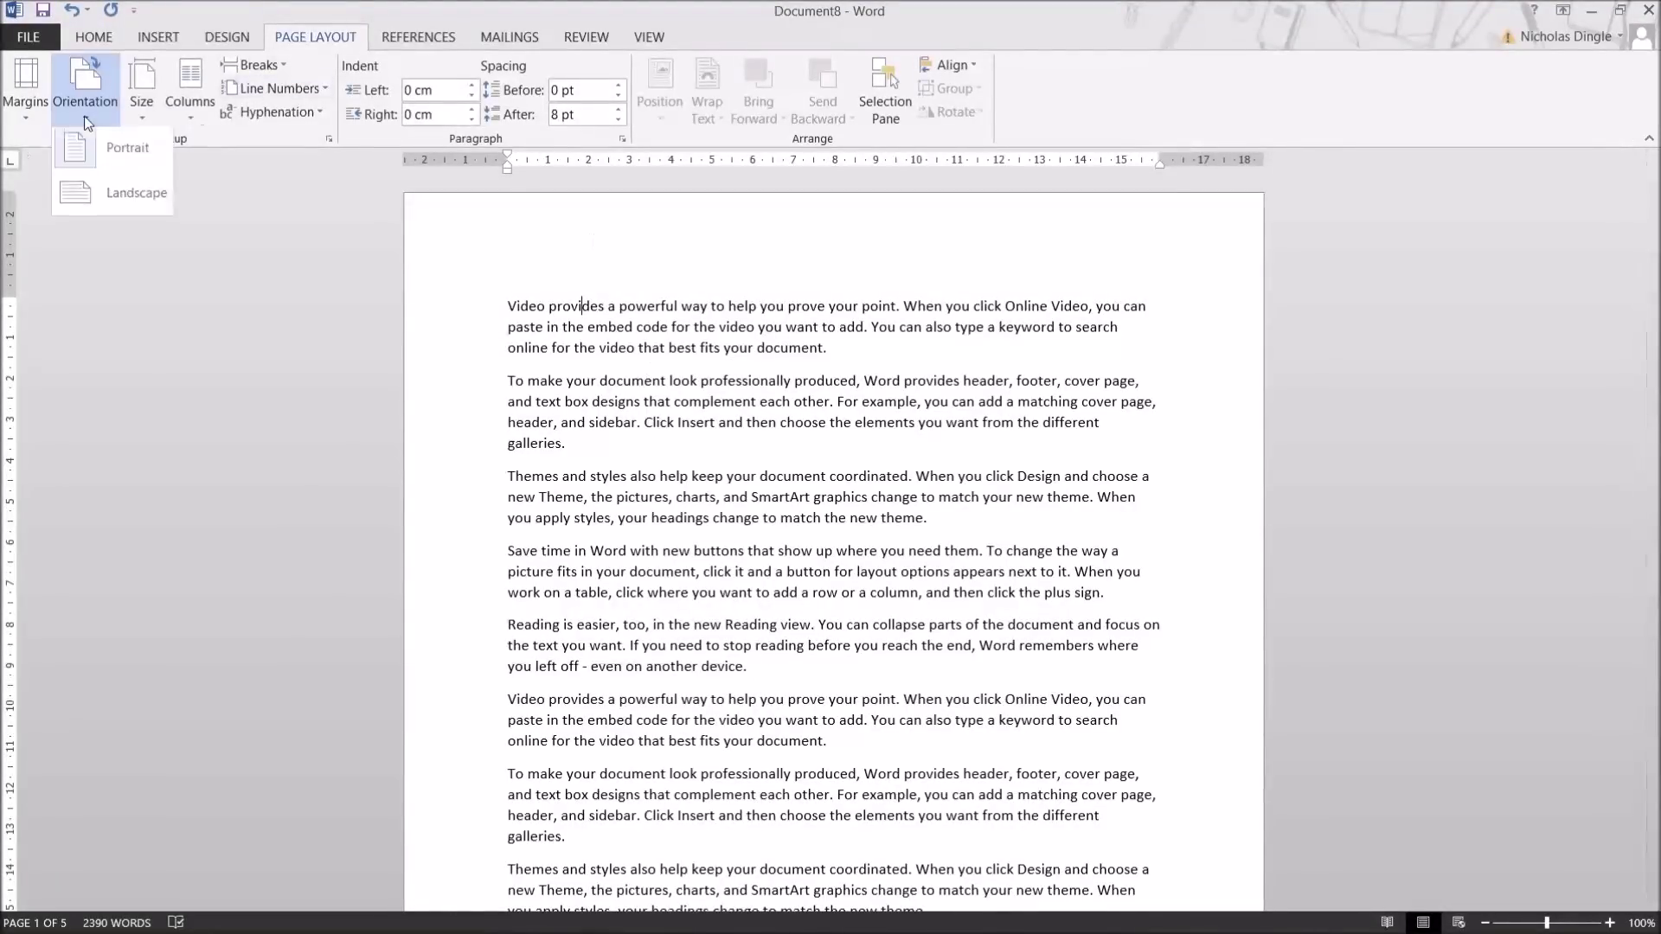
left_click(132, 208)
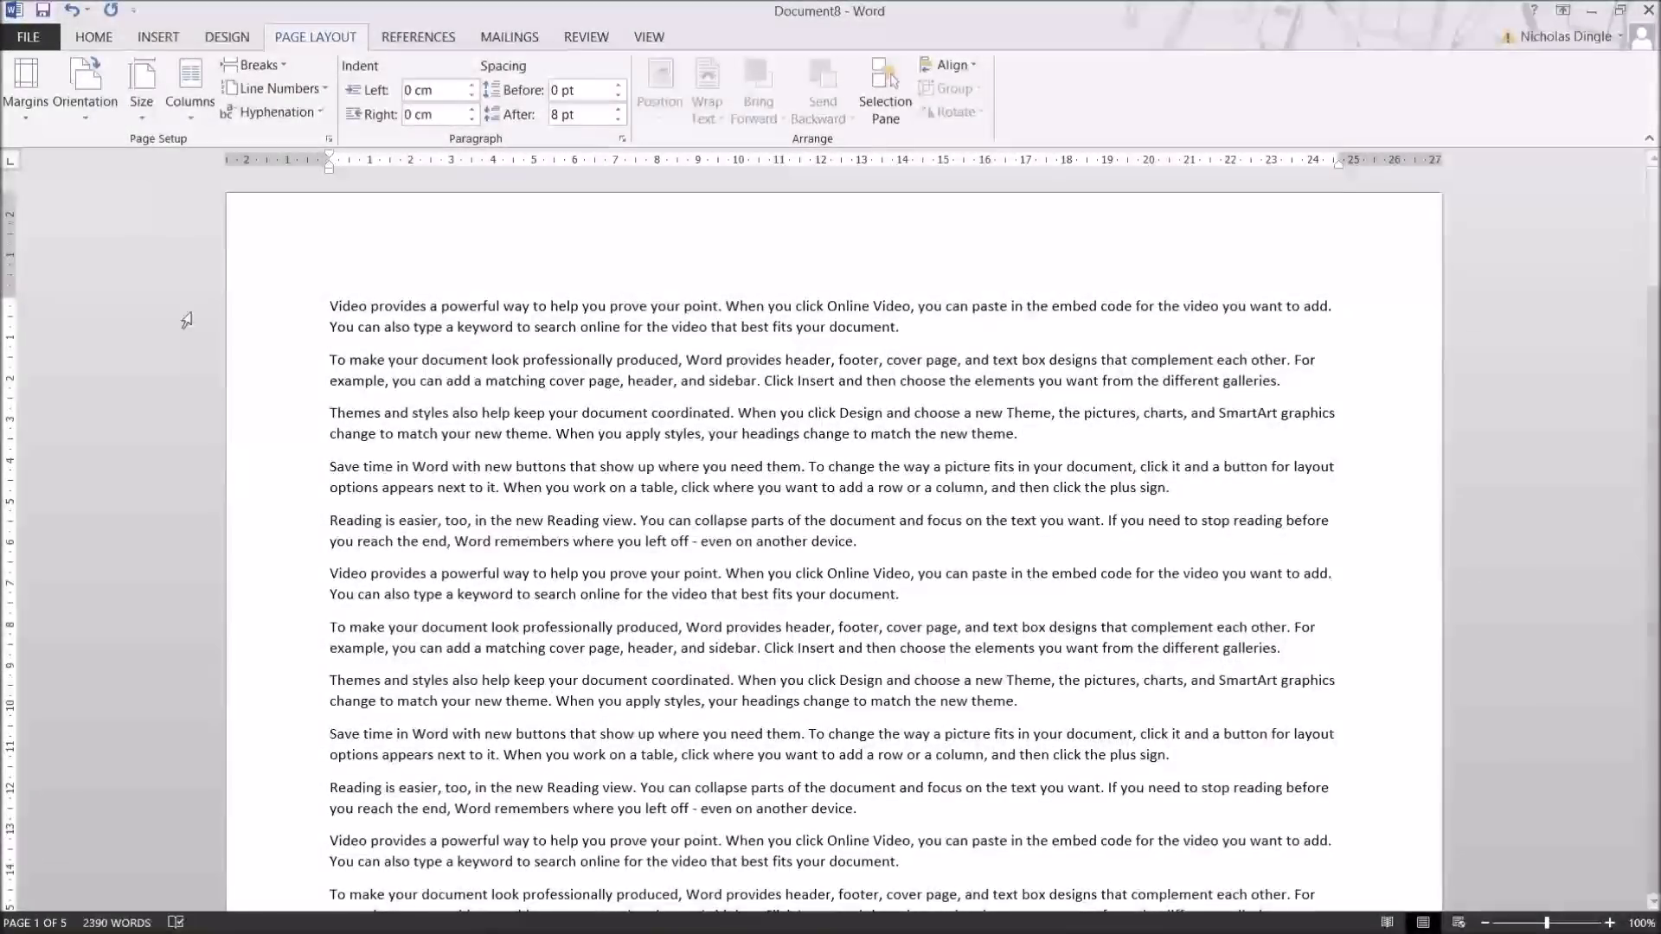
scroll(186, 321, "down", 5)
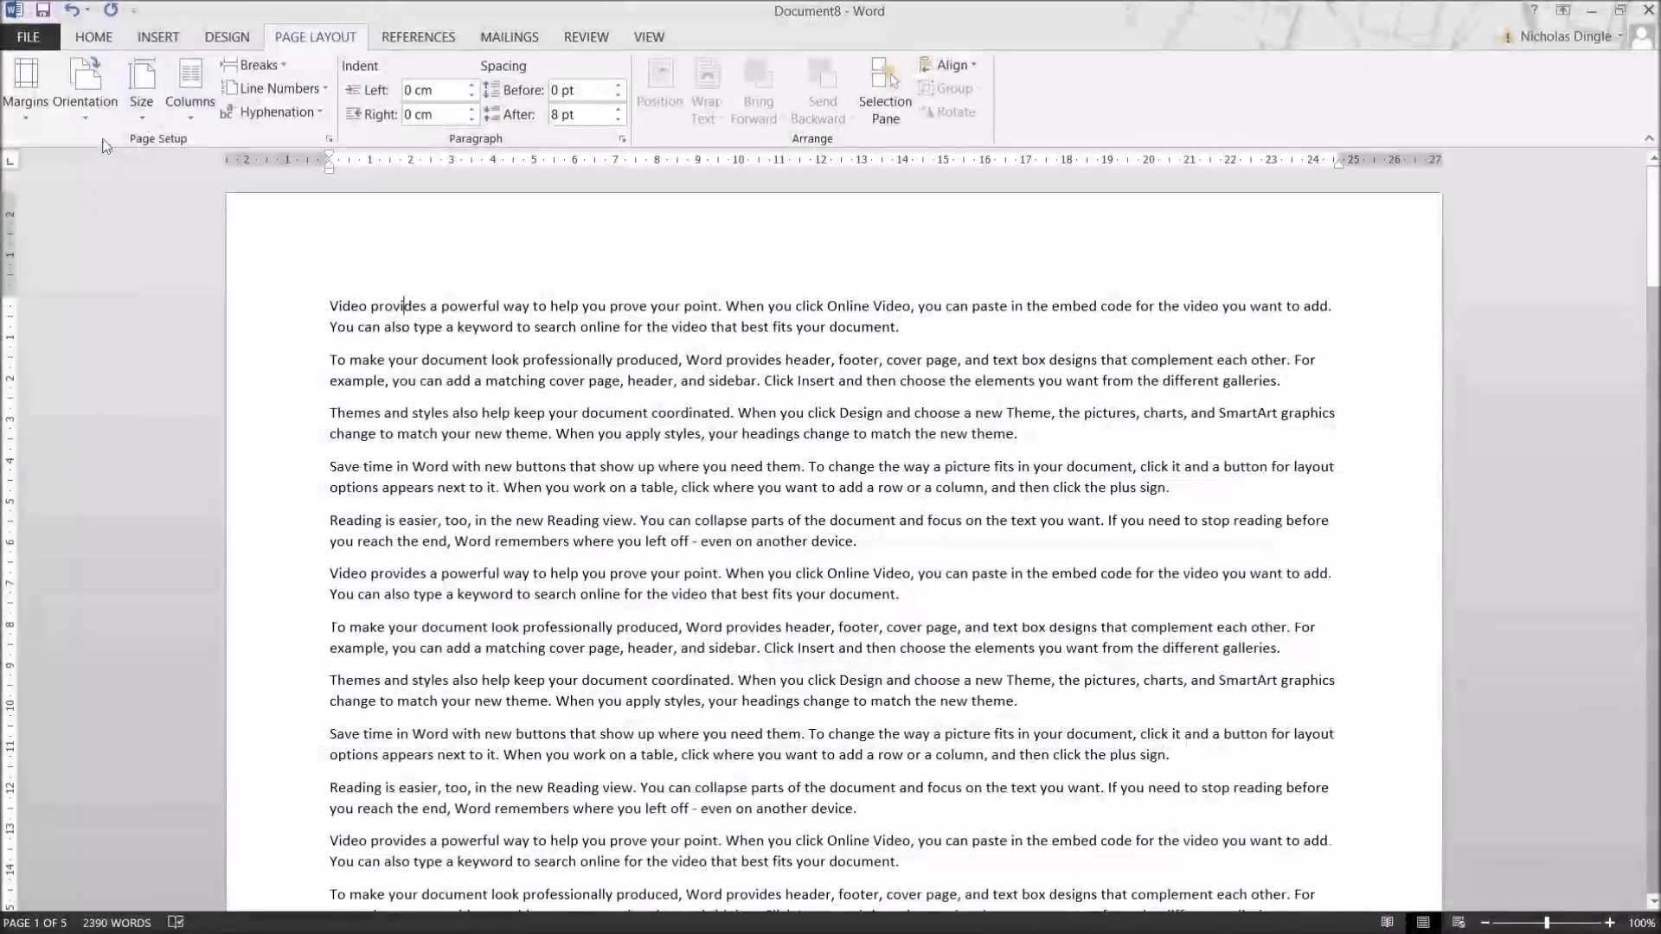
left_click(80, 110)
left_click(96, 151)
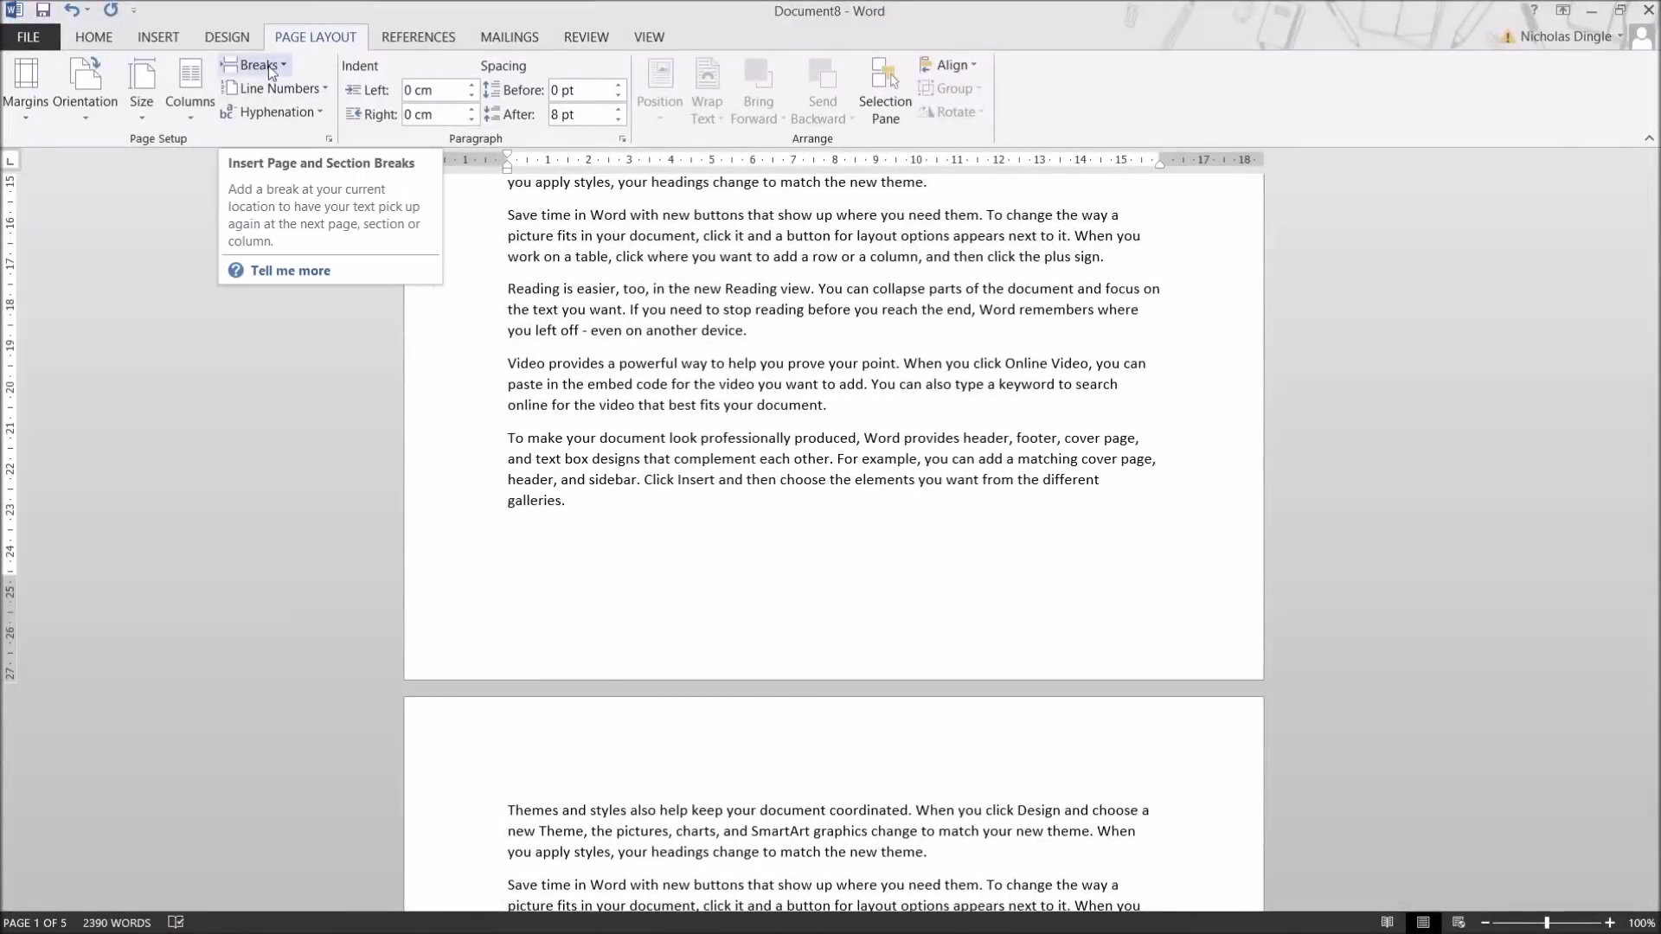
Dismiss the Breaks list and briefly inspect the page 2 header
left_click(268, 69)
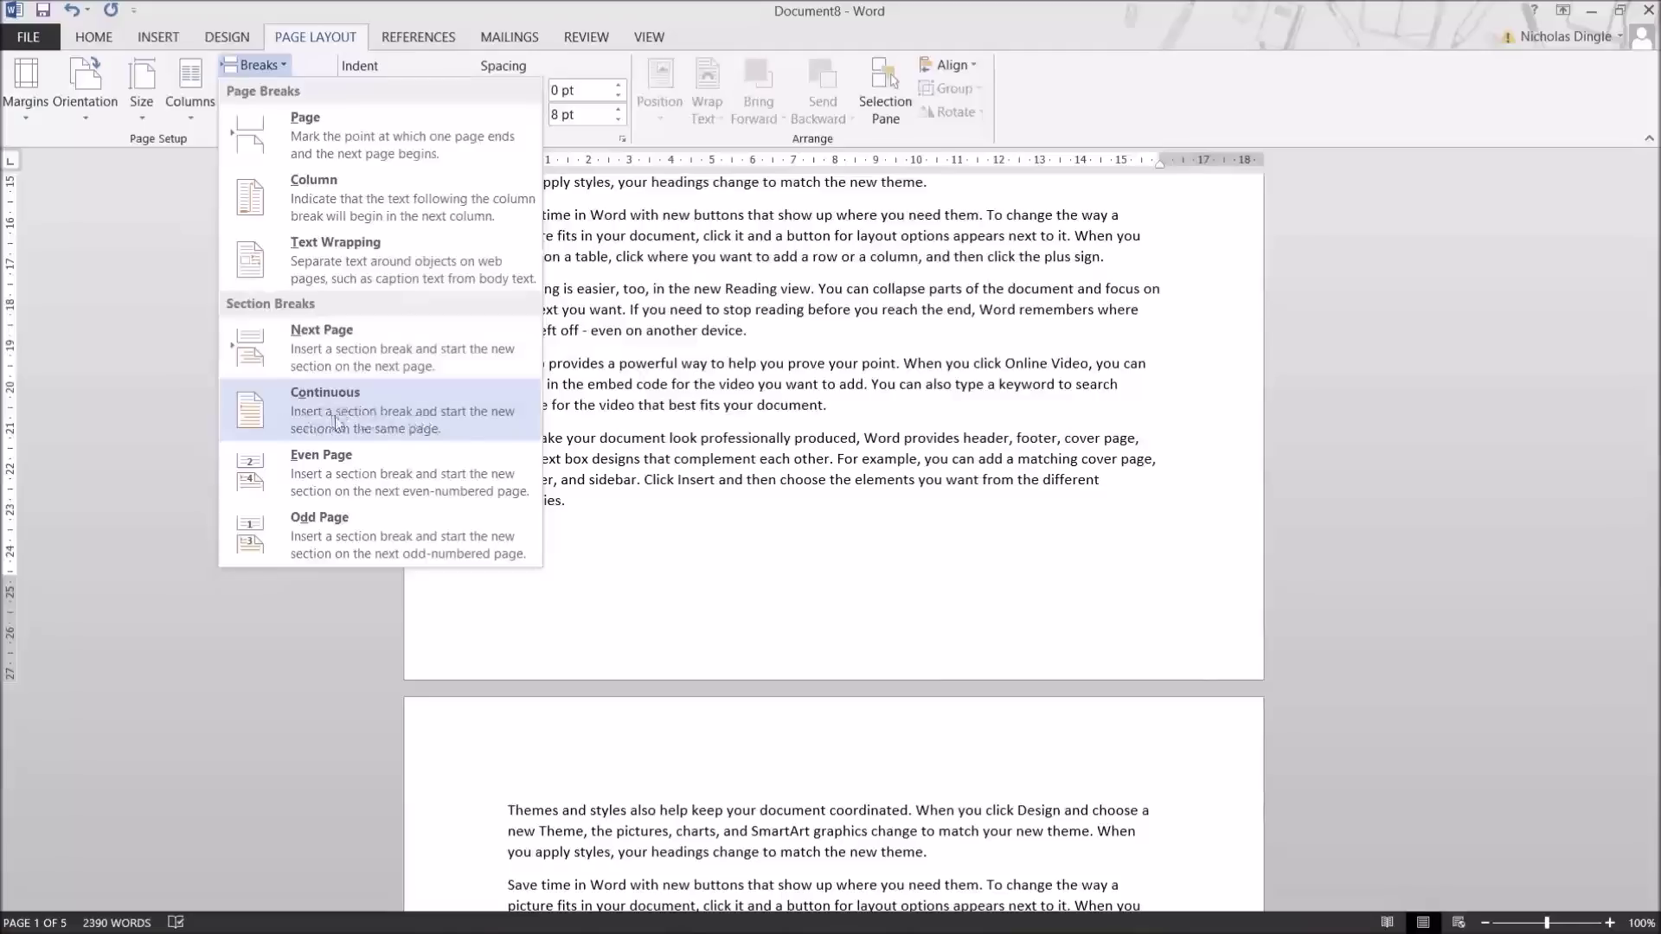
left_click(389, 424)
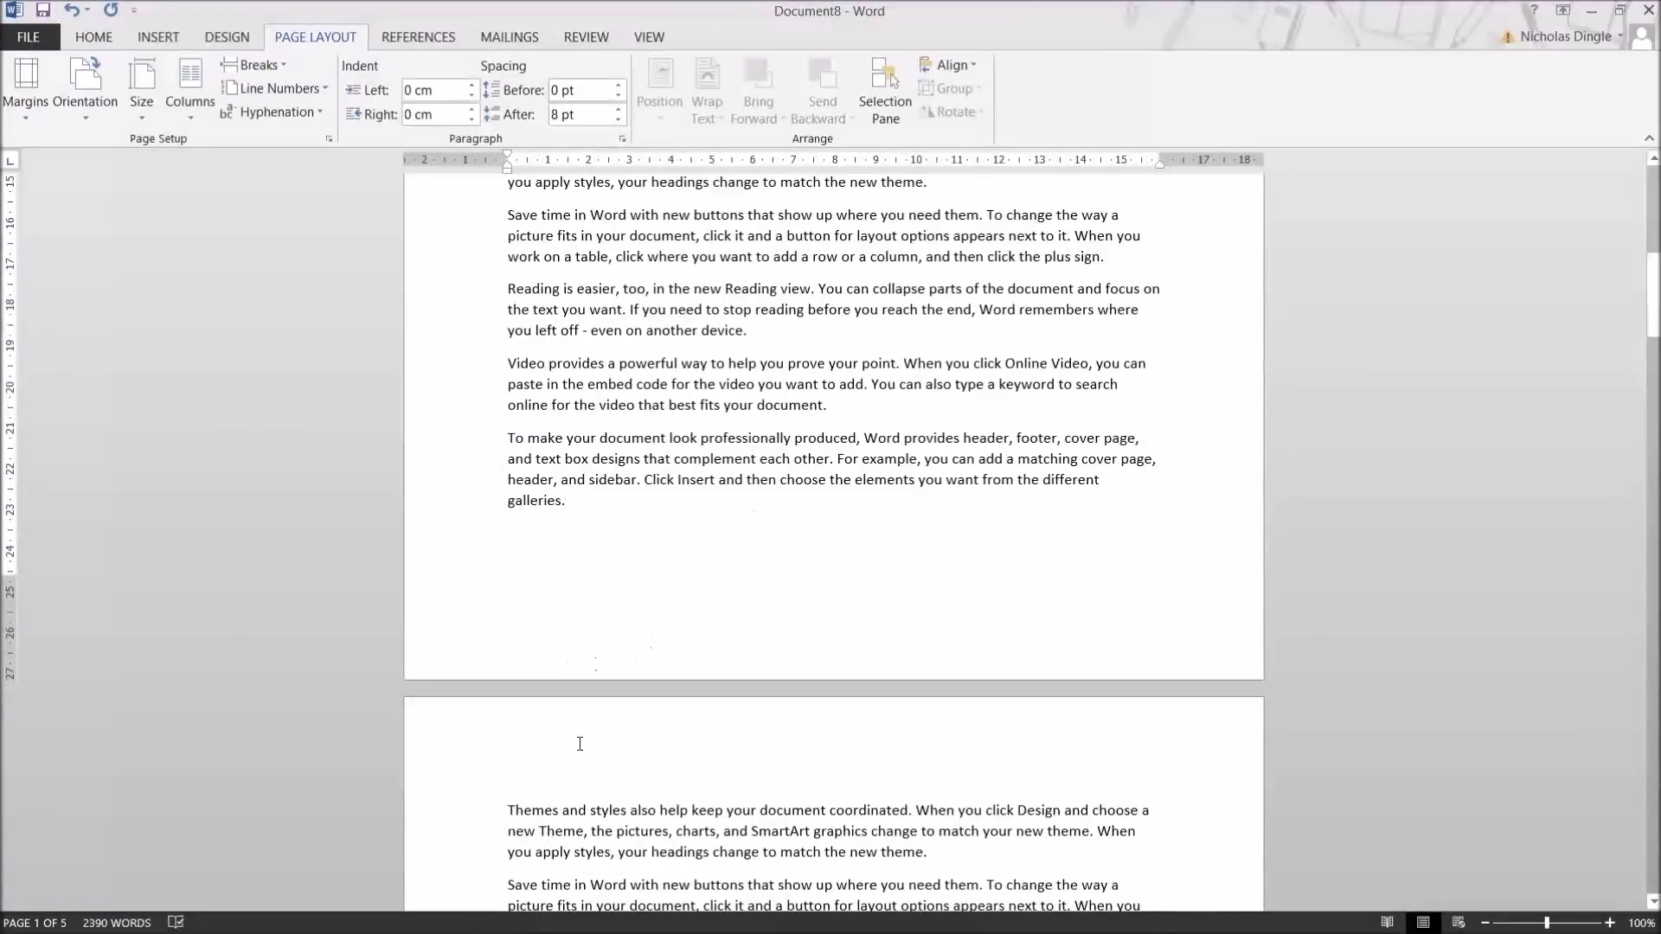
double_click(629, 751)
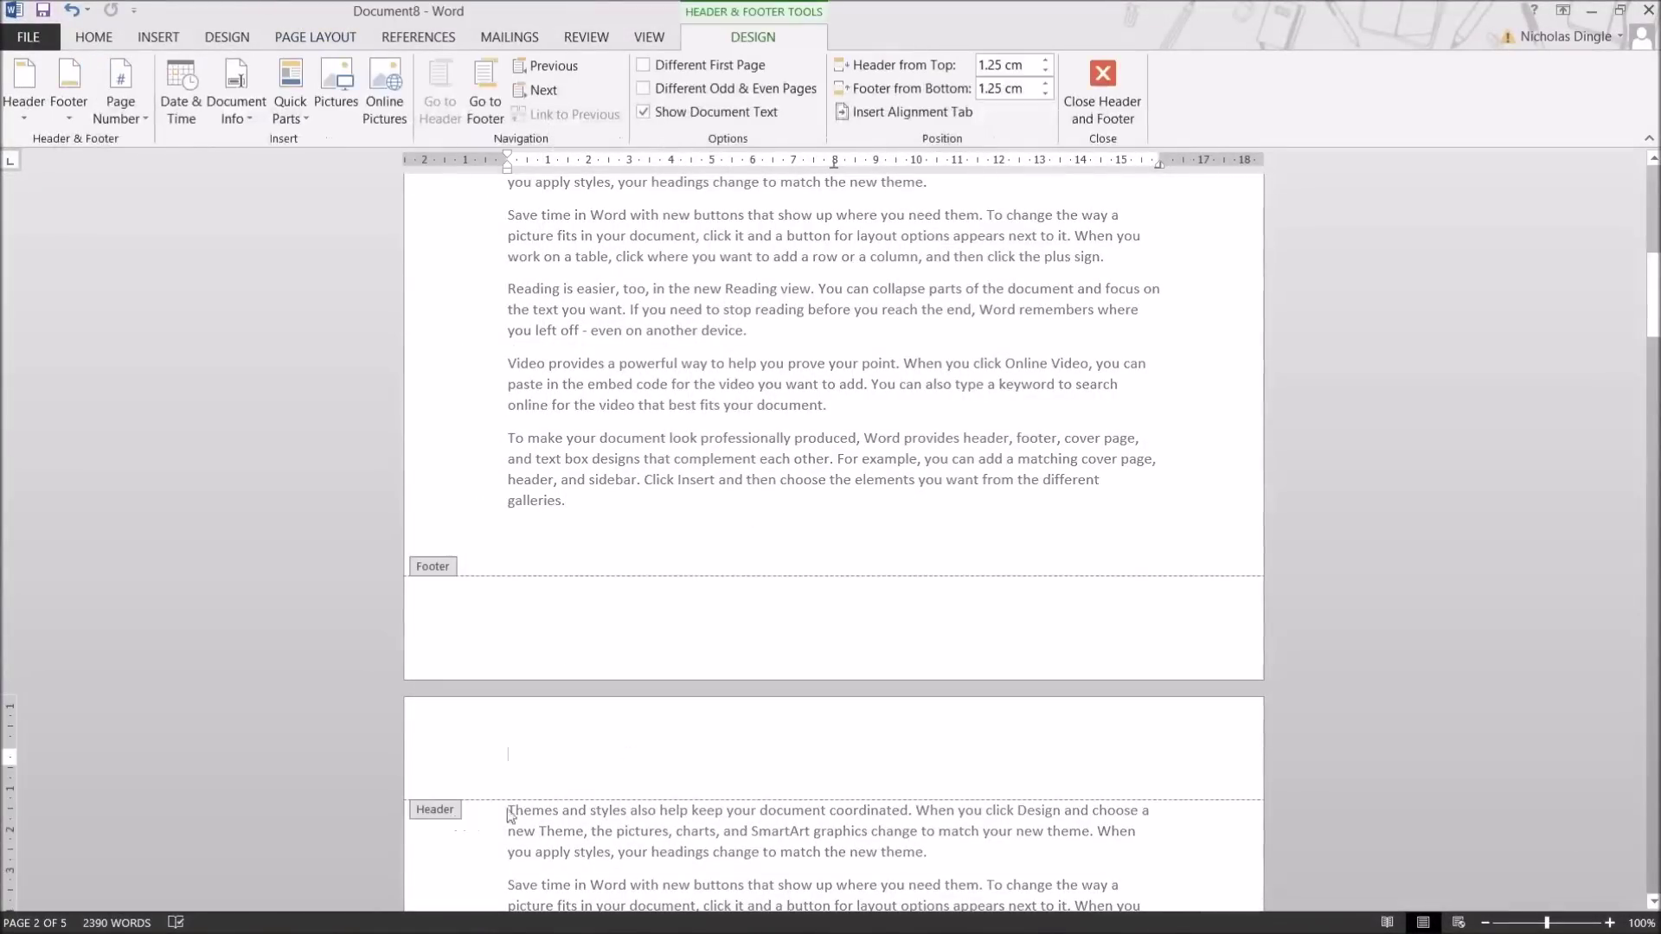
scroll(516, 815, "down", 10)
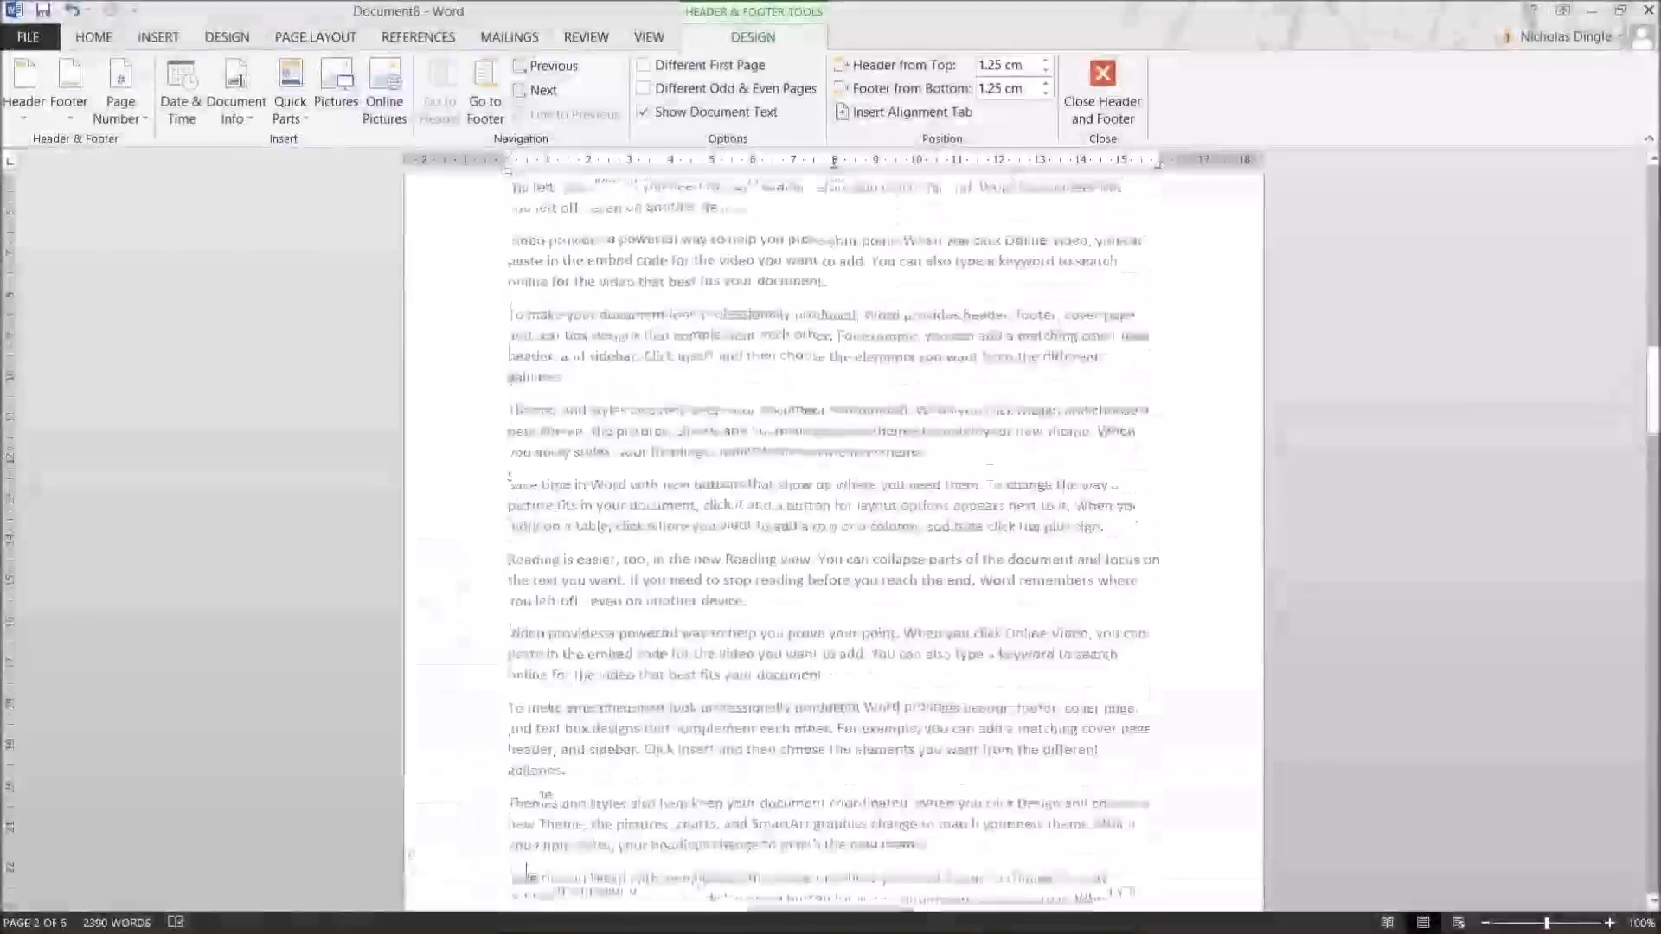
scroll(532, 876, "down", 5)
double_click(727, 657)
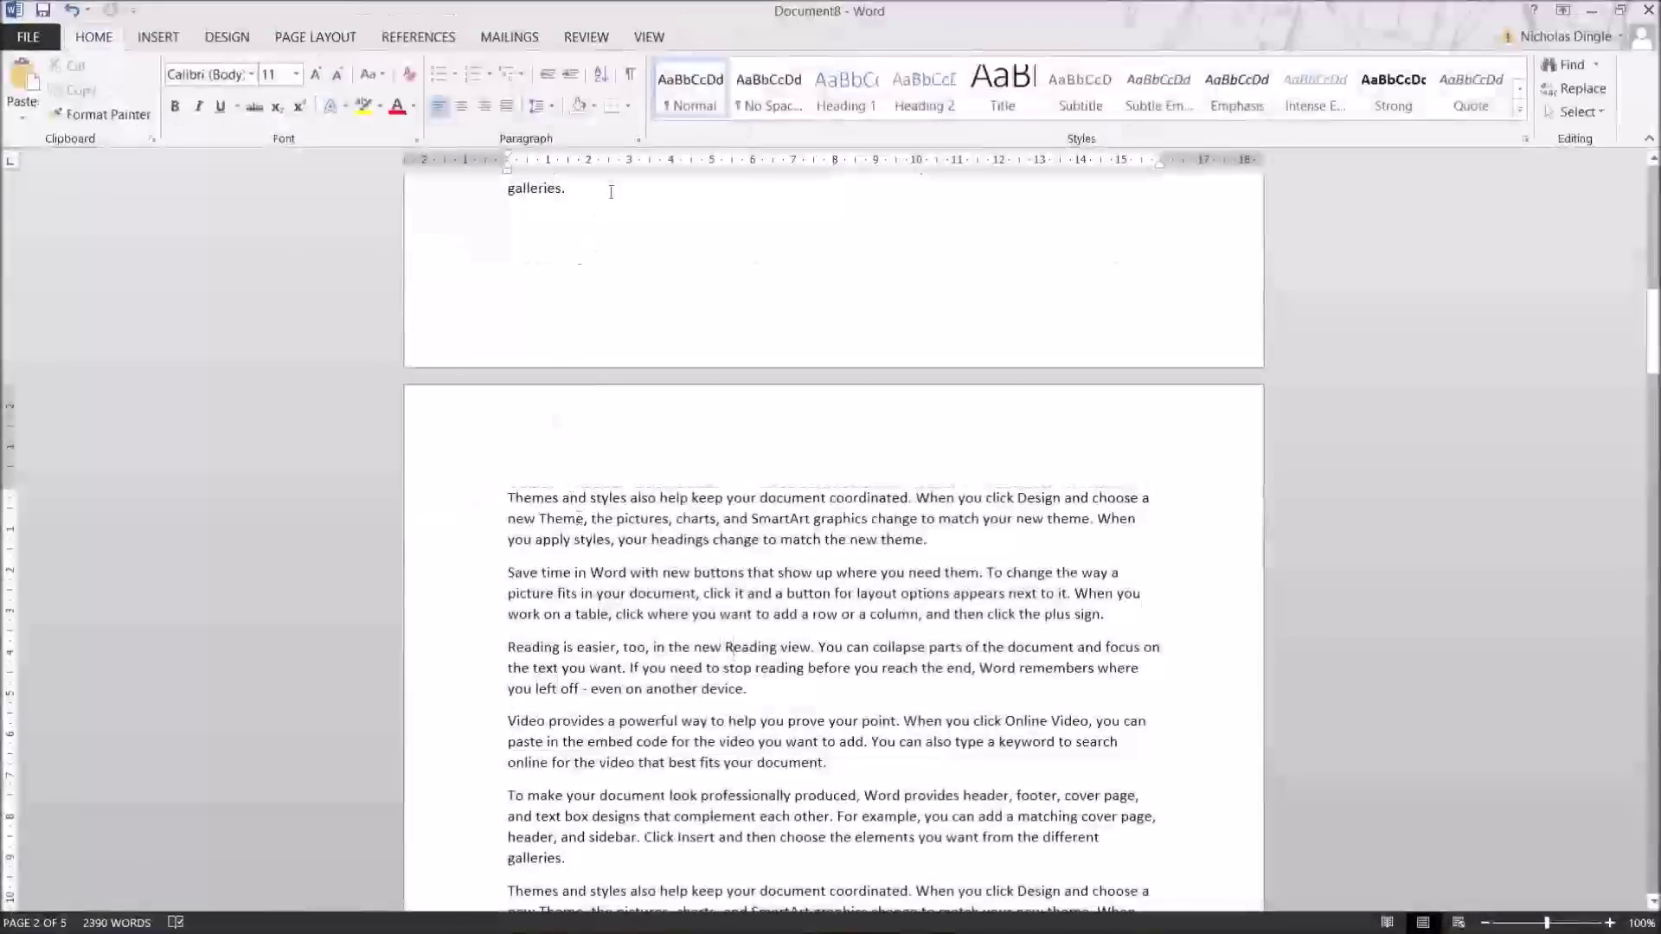
scroll(611, 191, "up", 1)
Insert a Continuous section break after 'galleries.'
left_click(315, 36)
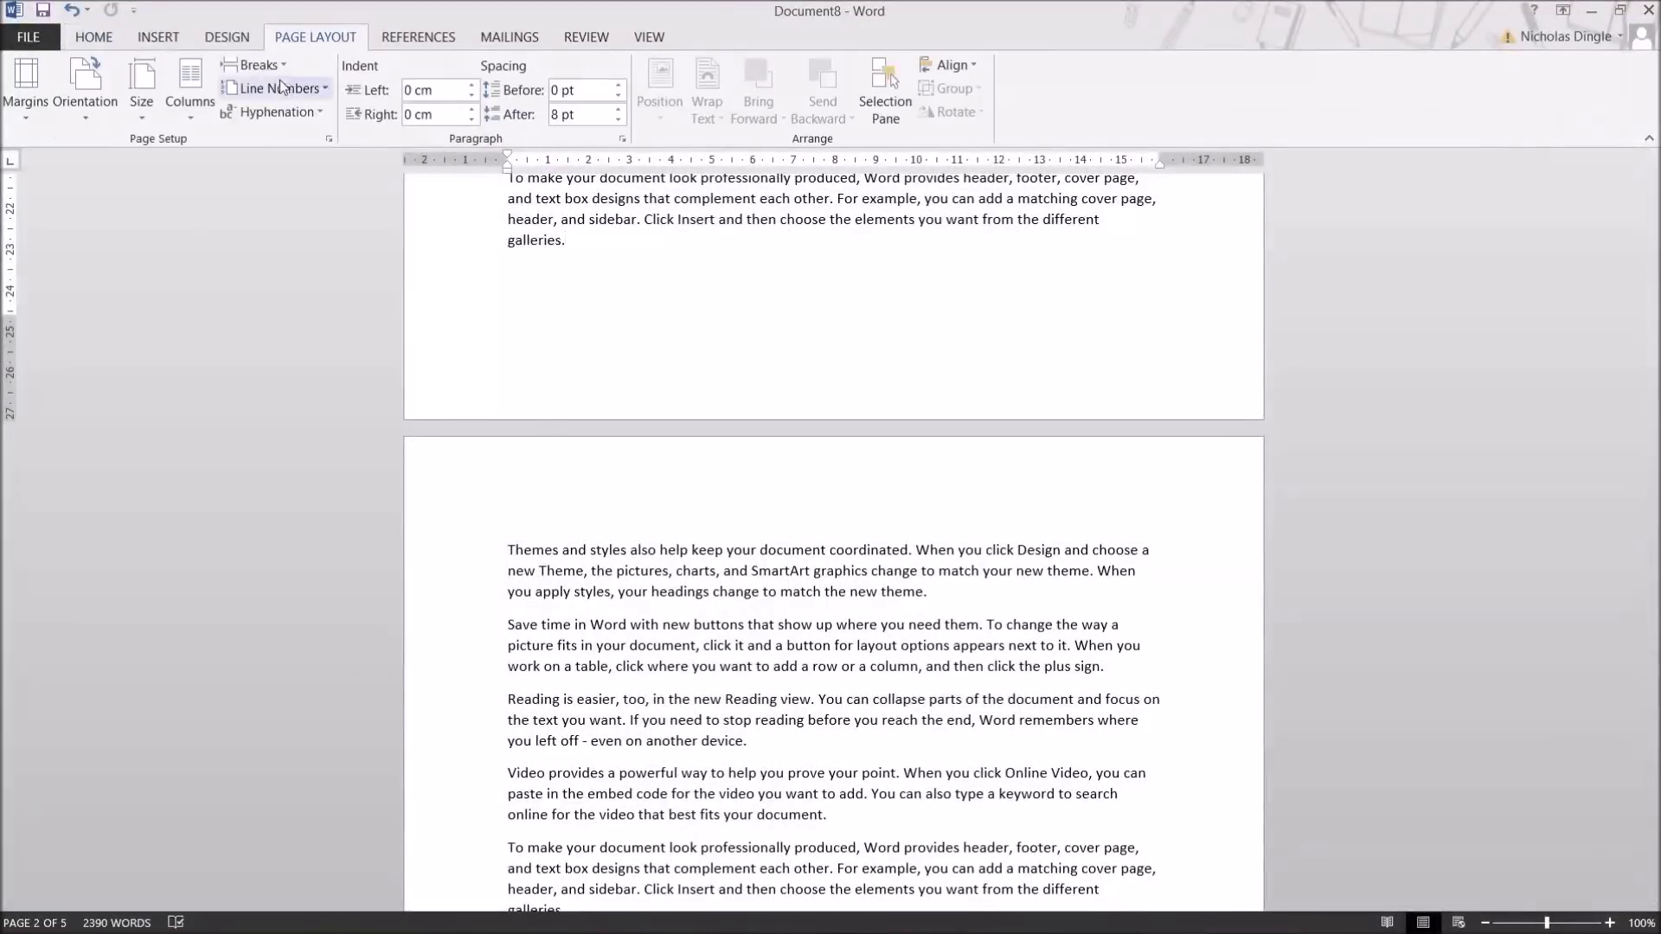
left_click(282, 64)
left_click(329, 415)
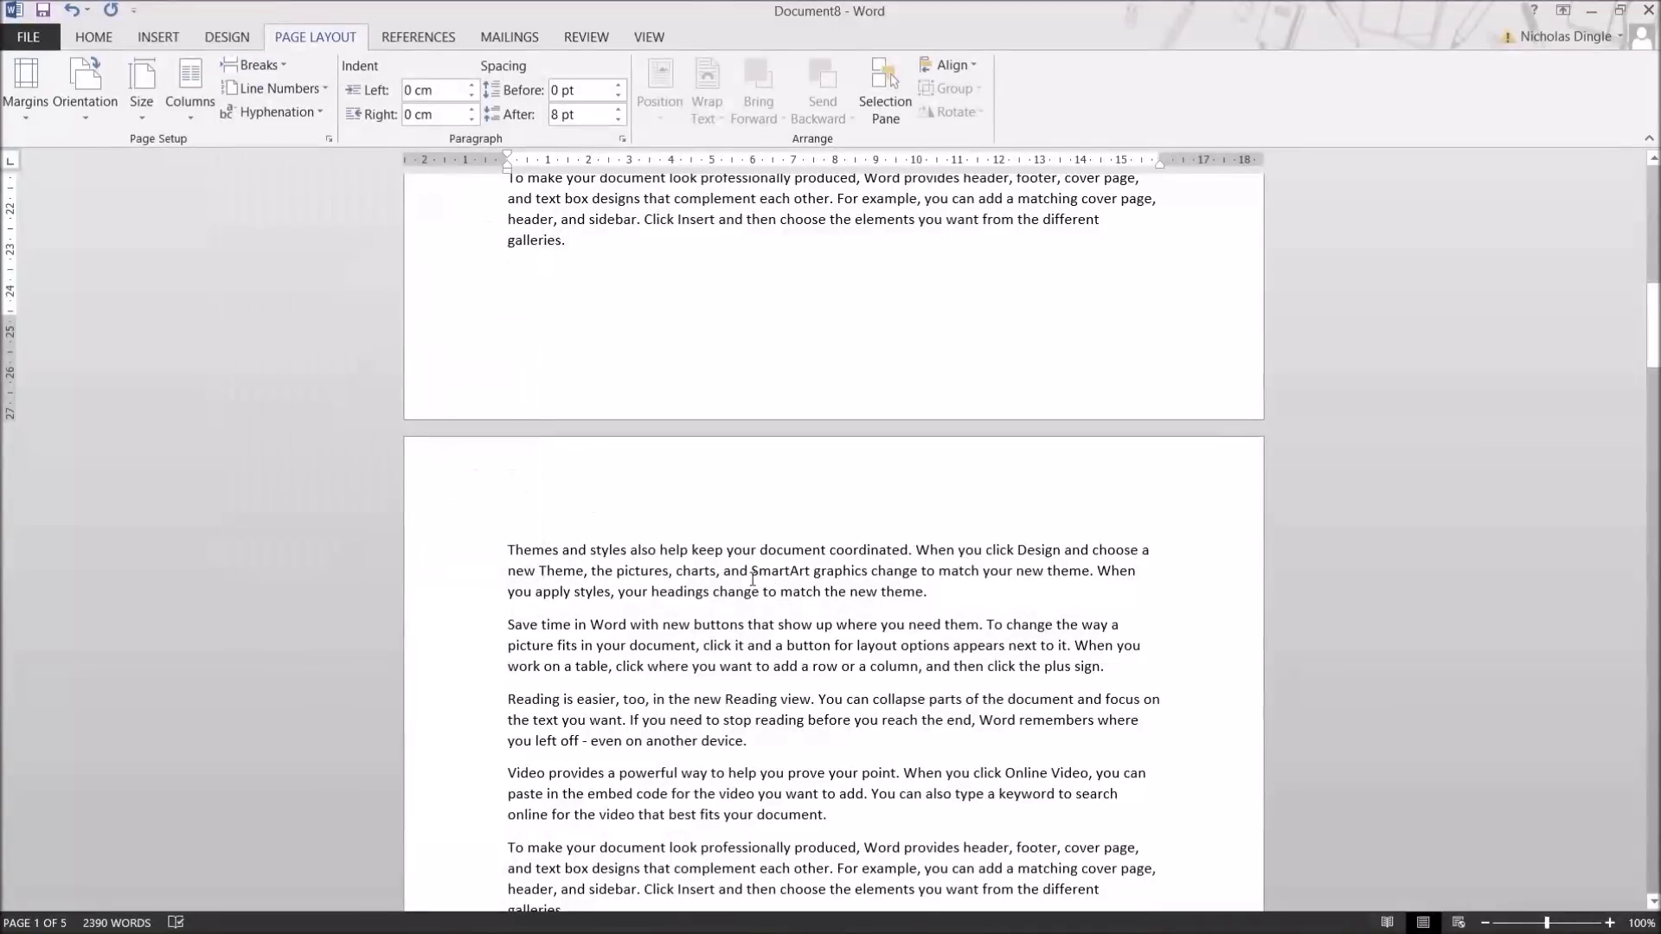
scroll(493, 101, "up", 3)
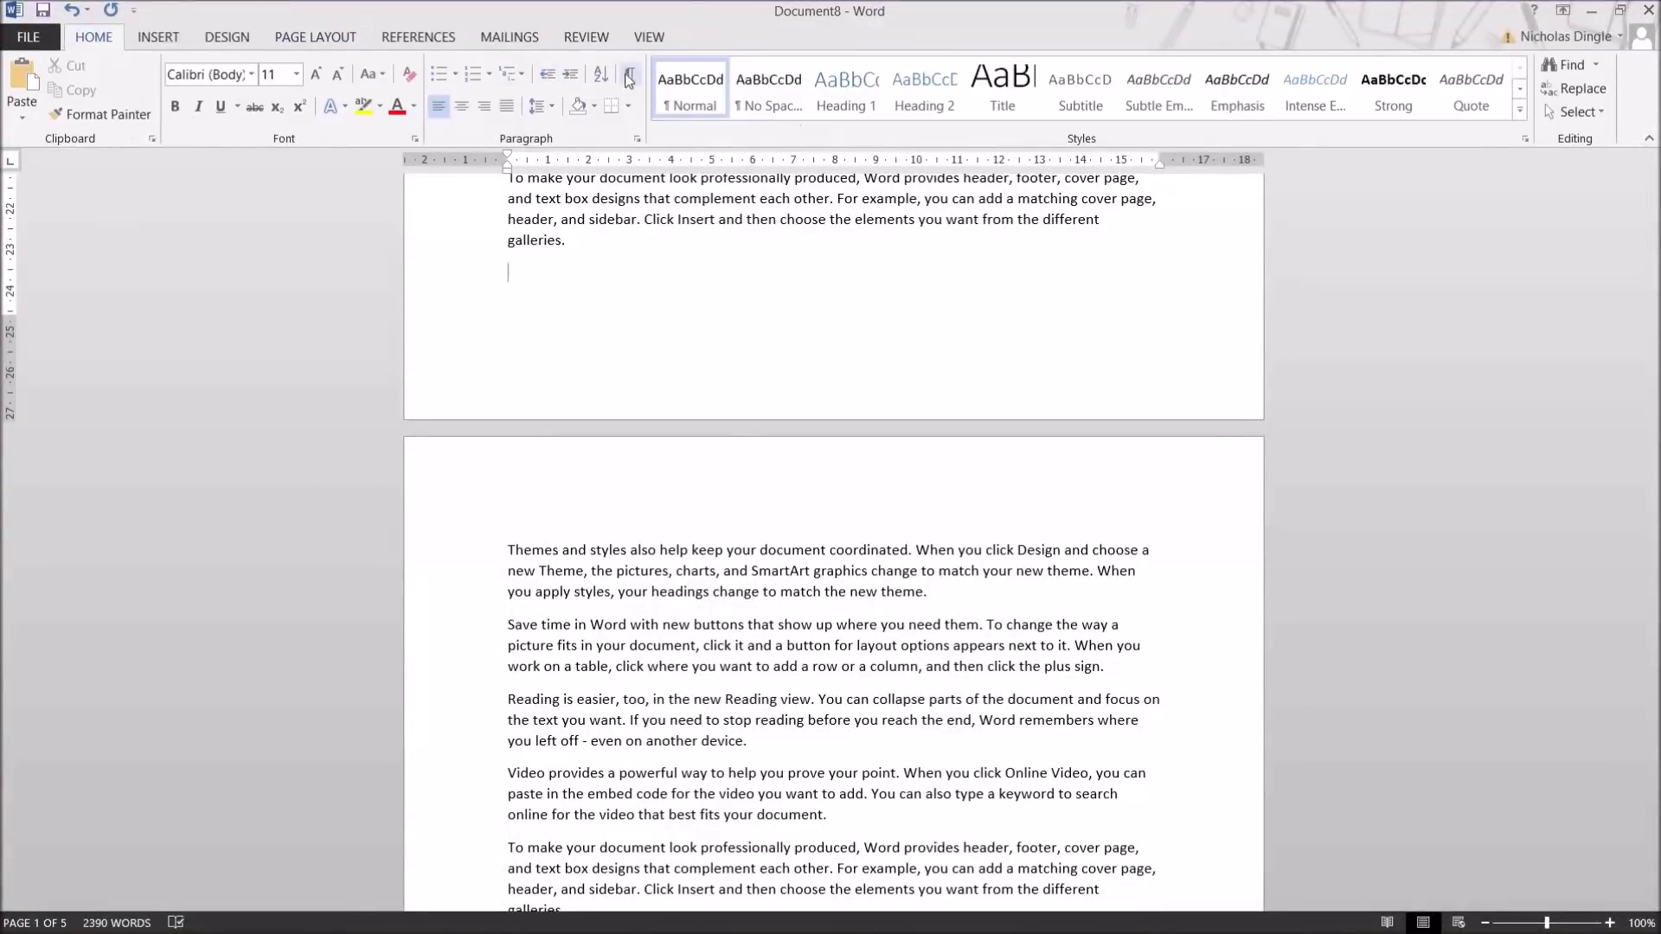
Show formatting marks and check the Section 2 header
left_click(629, 80)
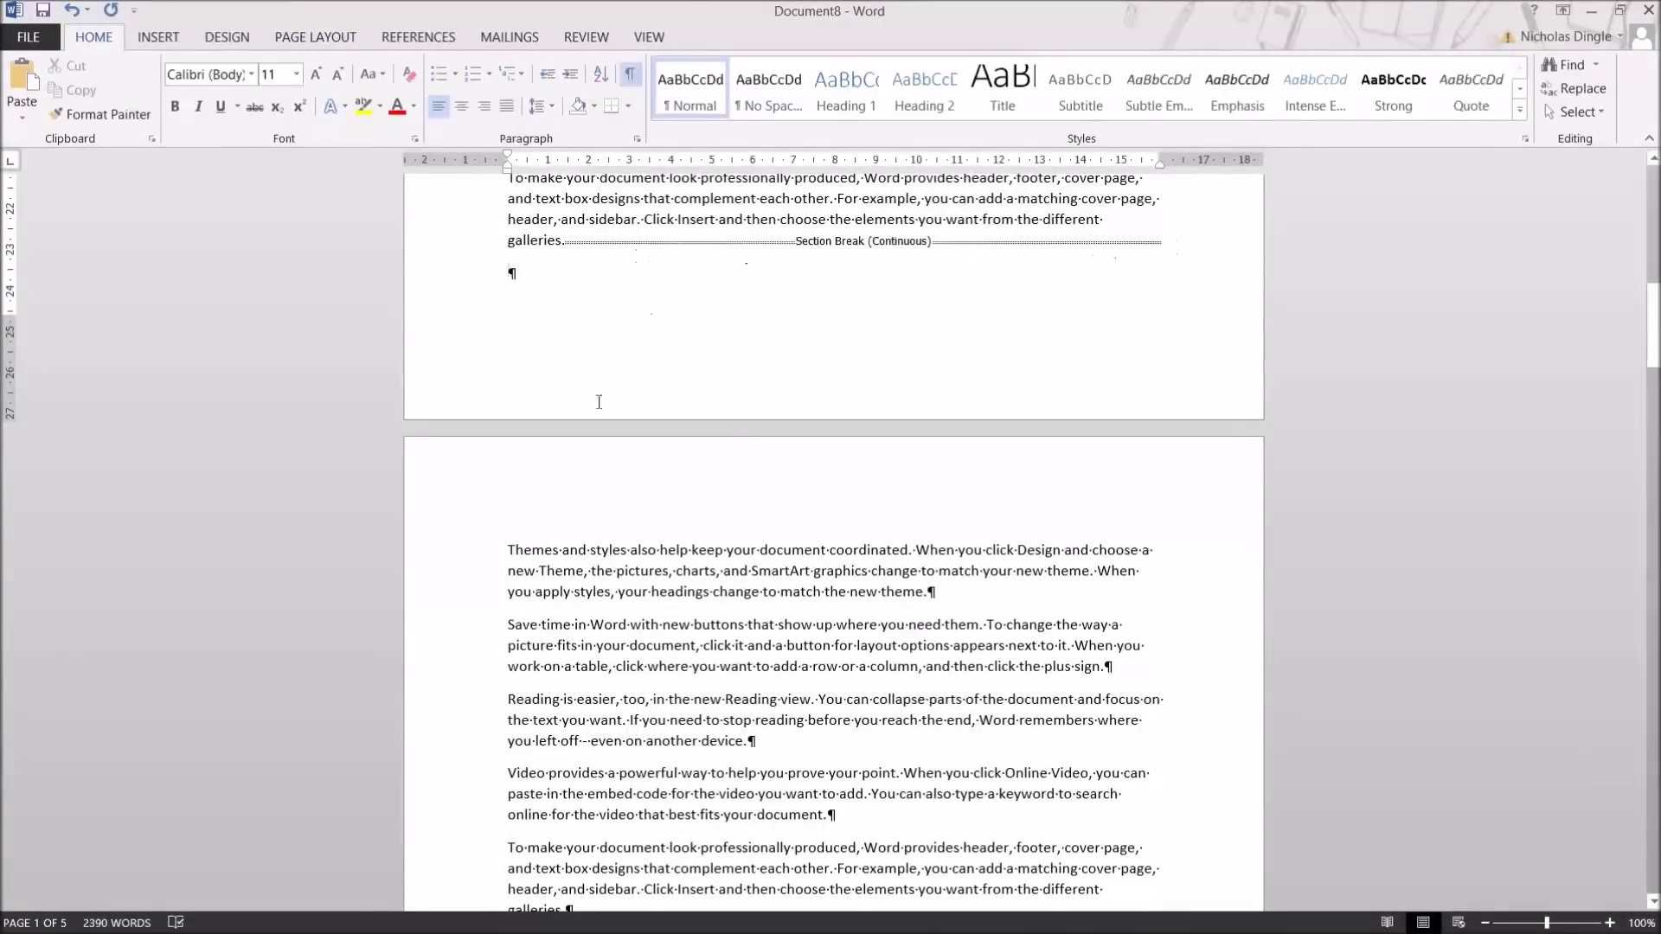
double_click(578, 499)
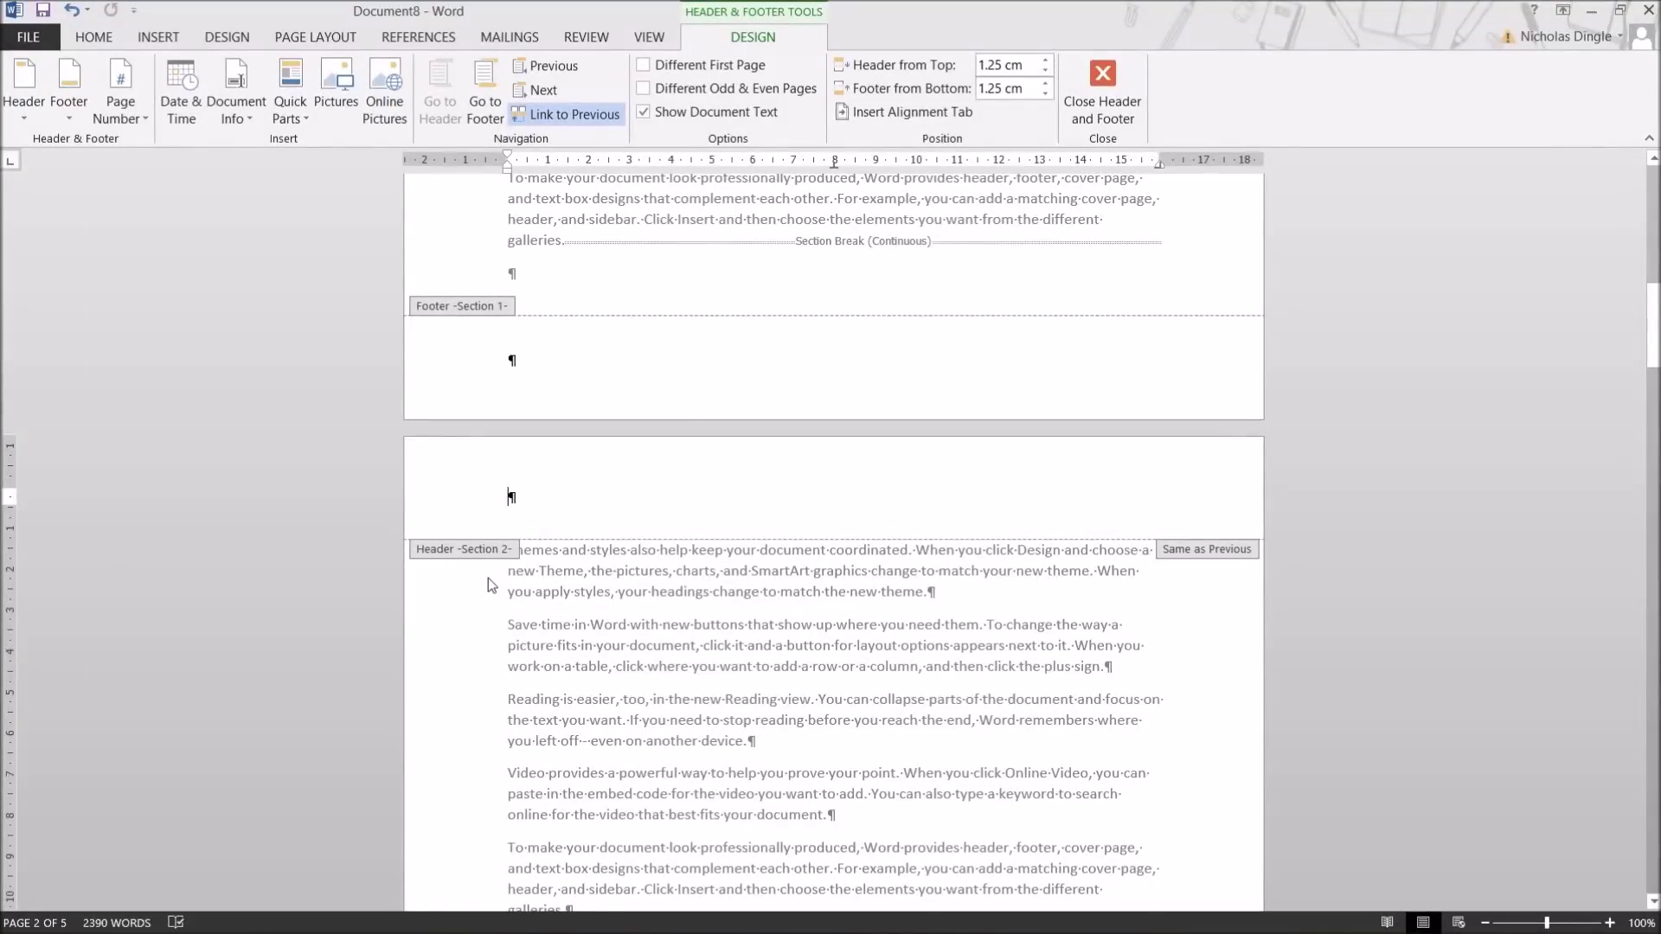
double_click(702, 625)
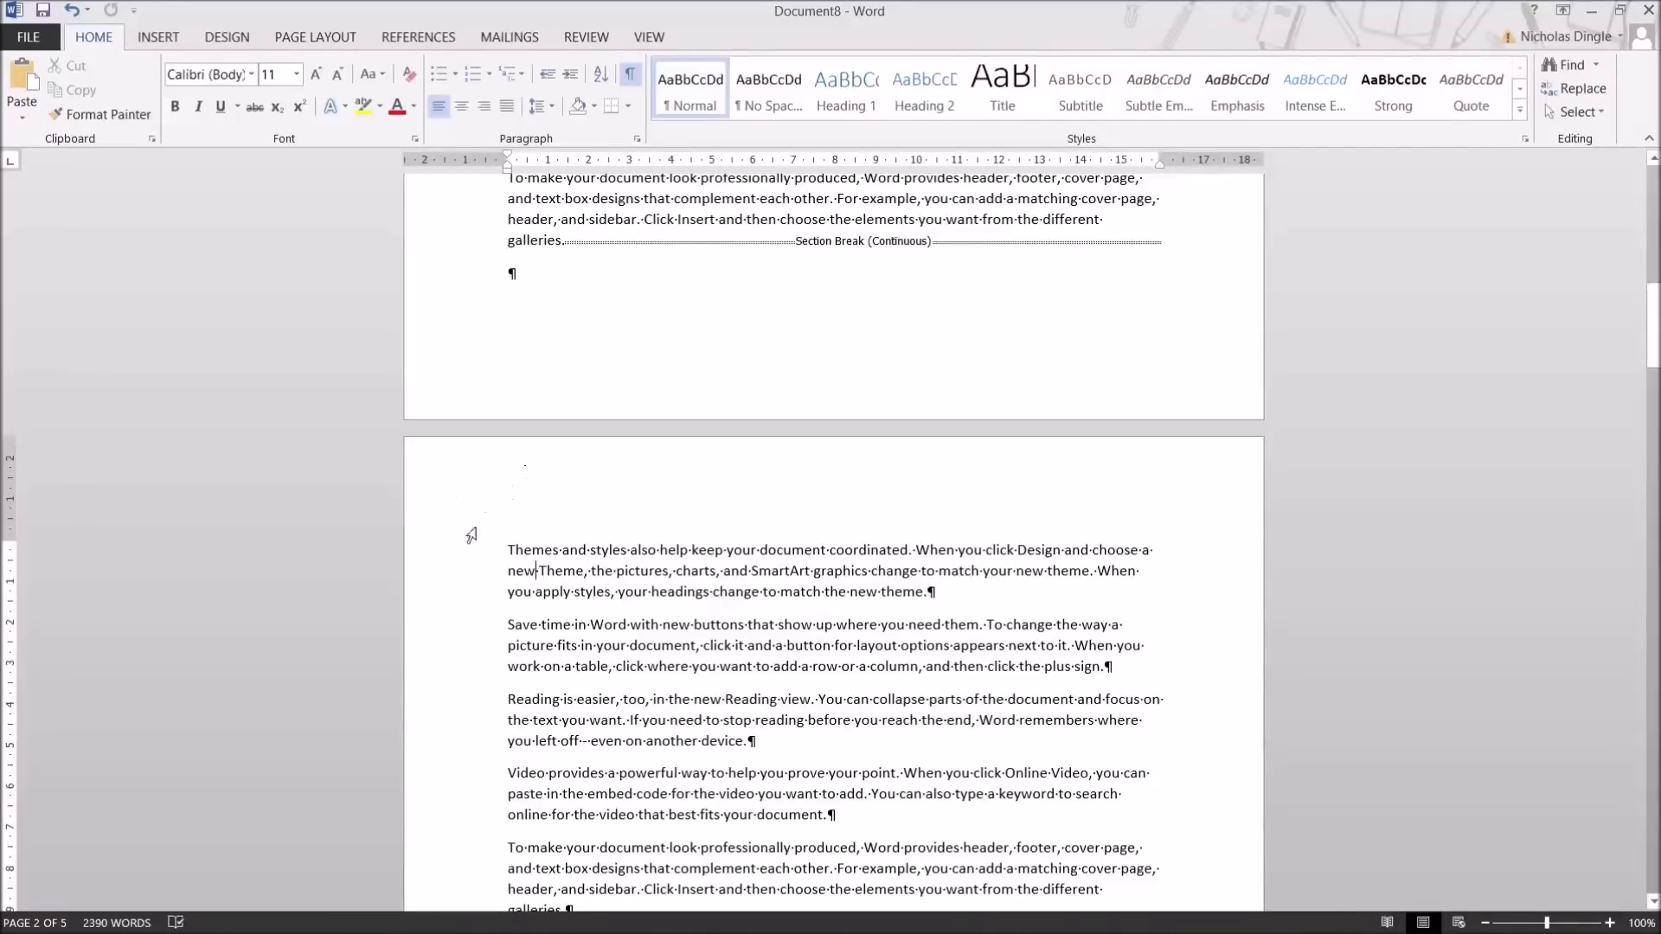
Set the orientation of section 2 to Landscape
left_click(315, 37)
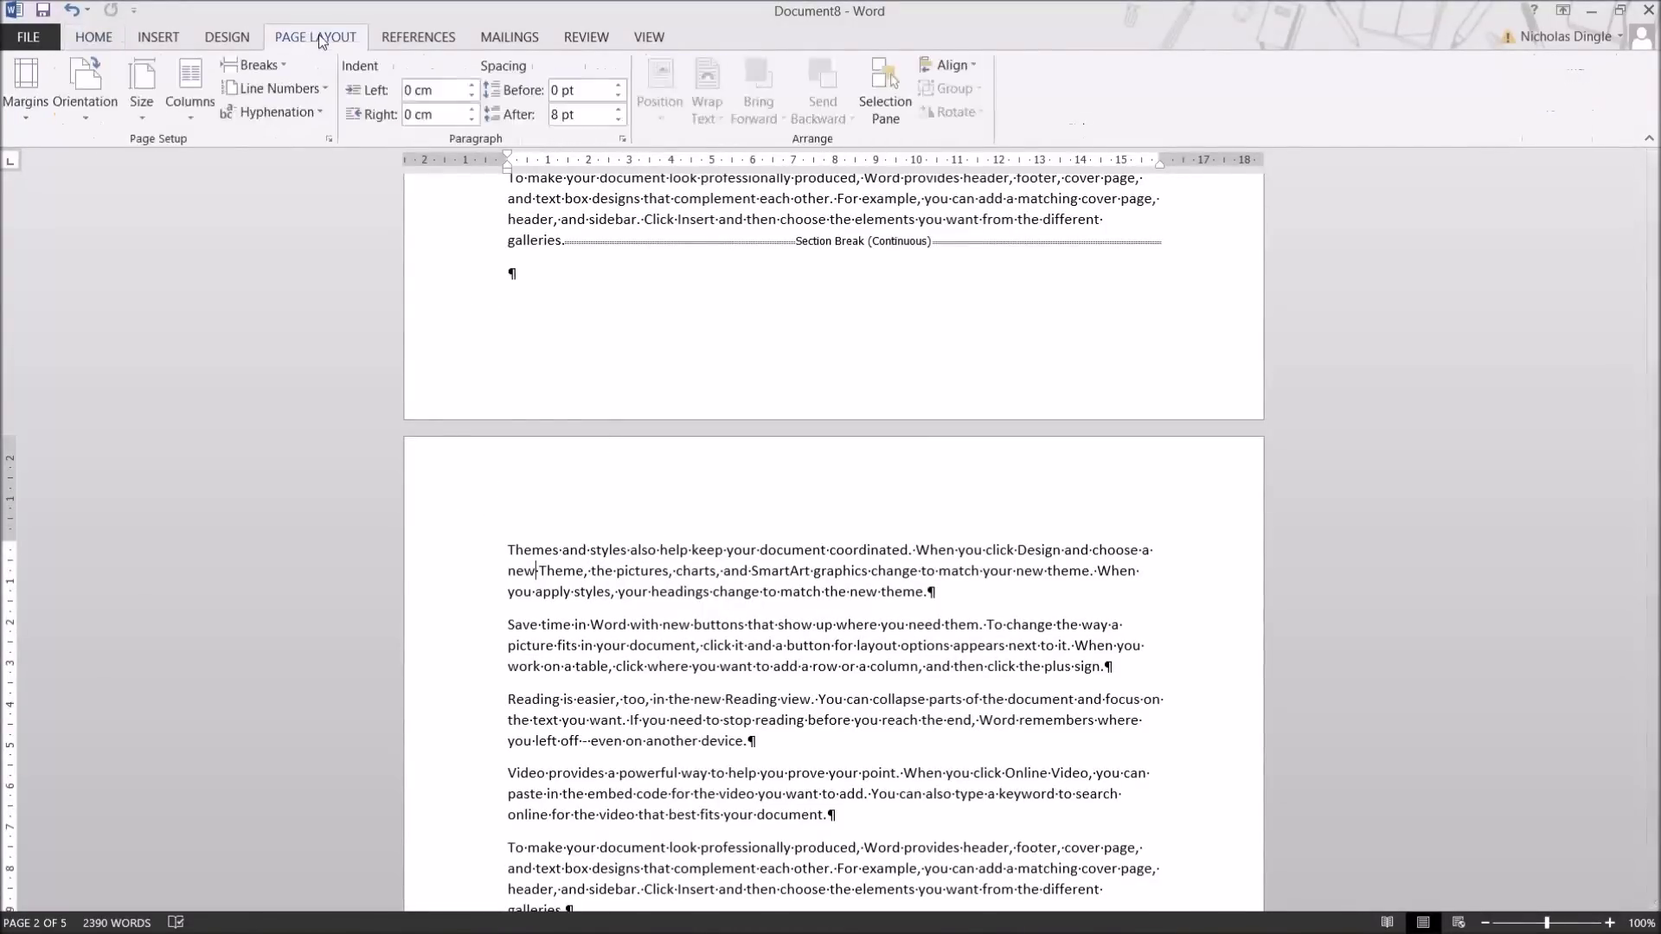
left_click(72, 113)
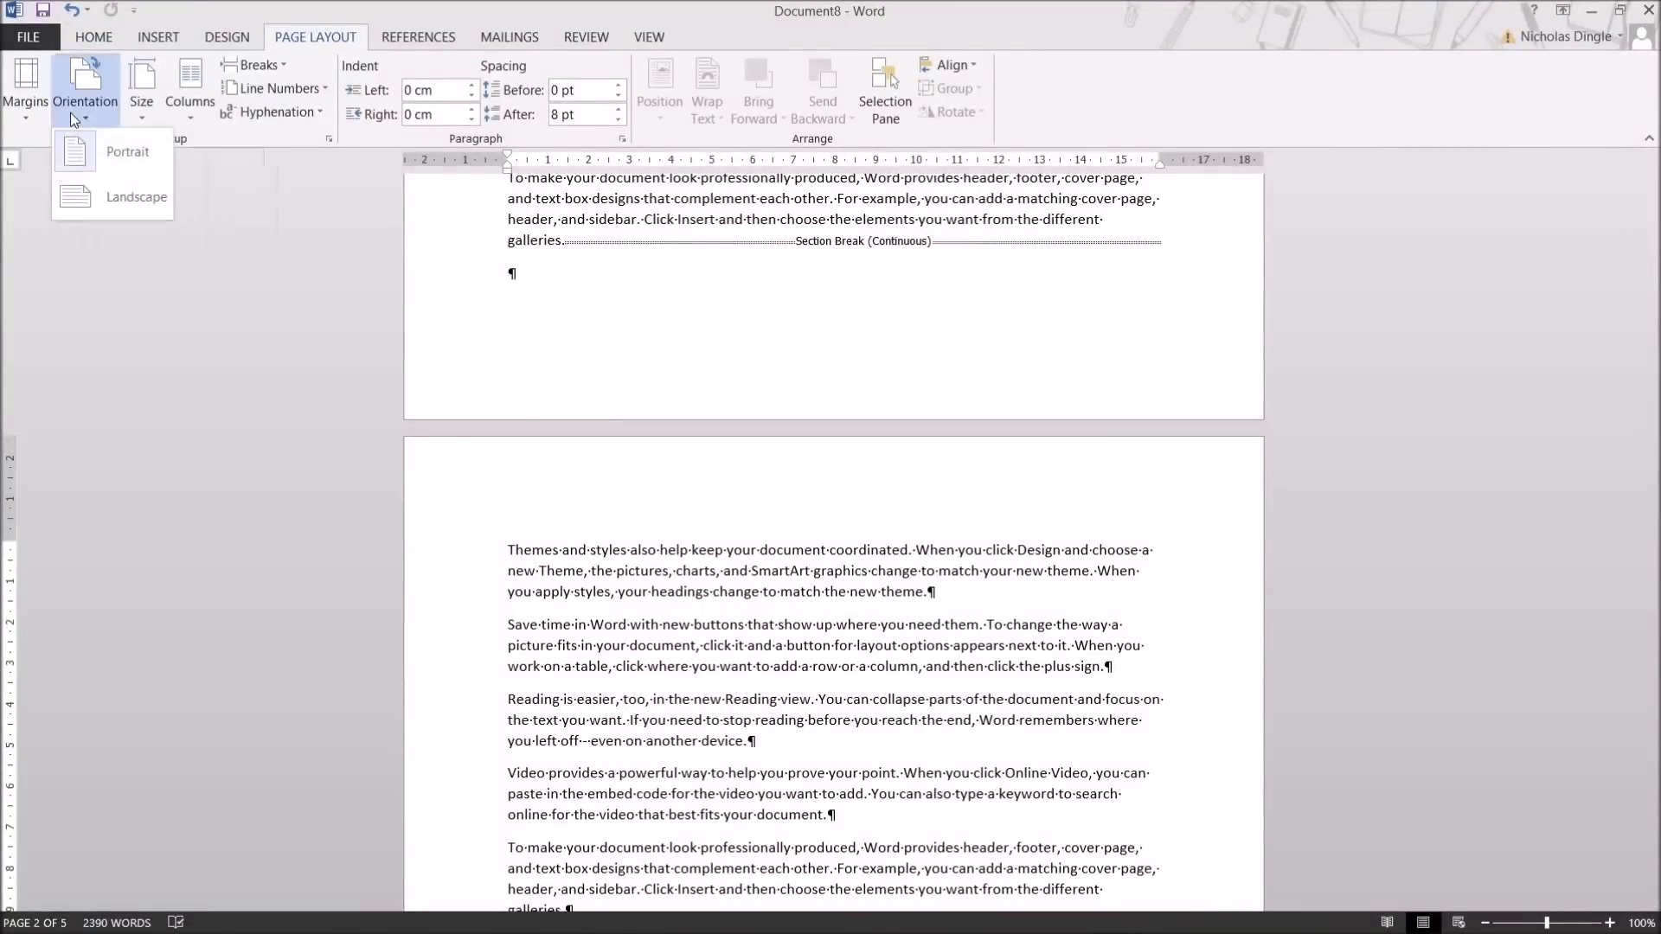
left_click(129, 198)
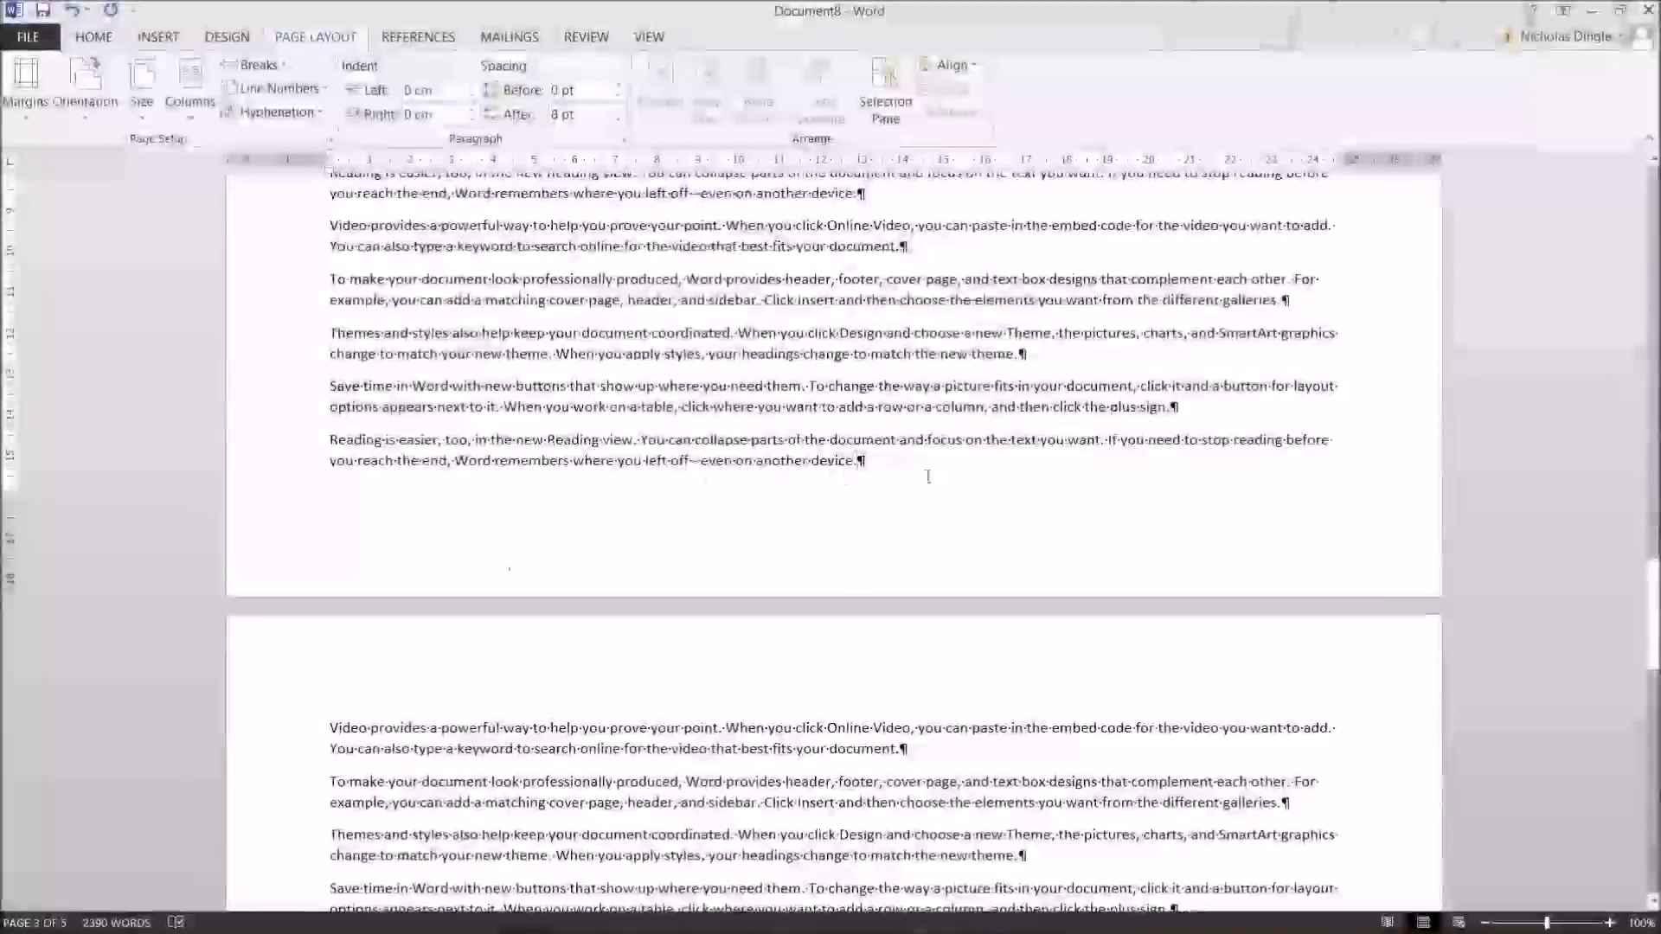
Insert a continuous section break after "another device." and make the following section portrait
left_click(273, 61)
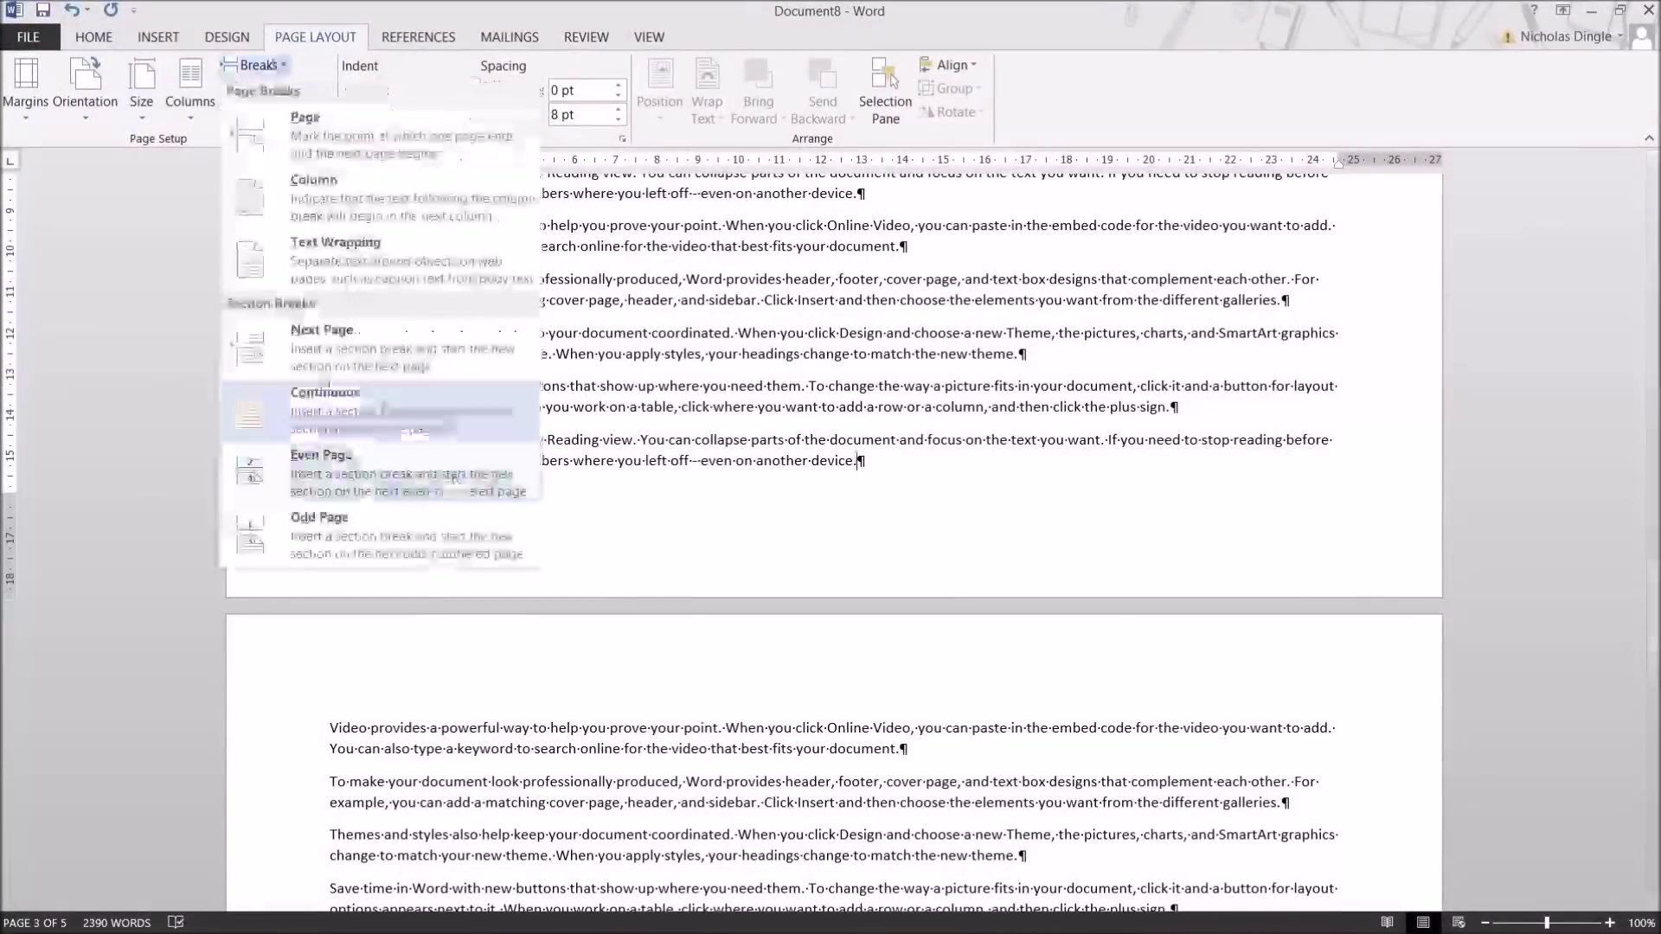
left_click(370, 401)
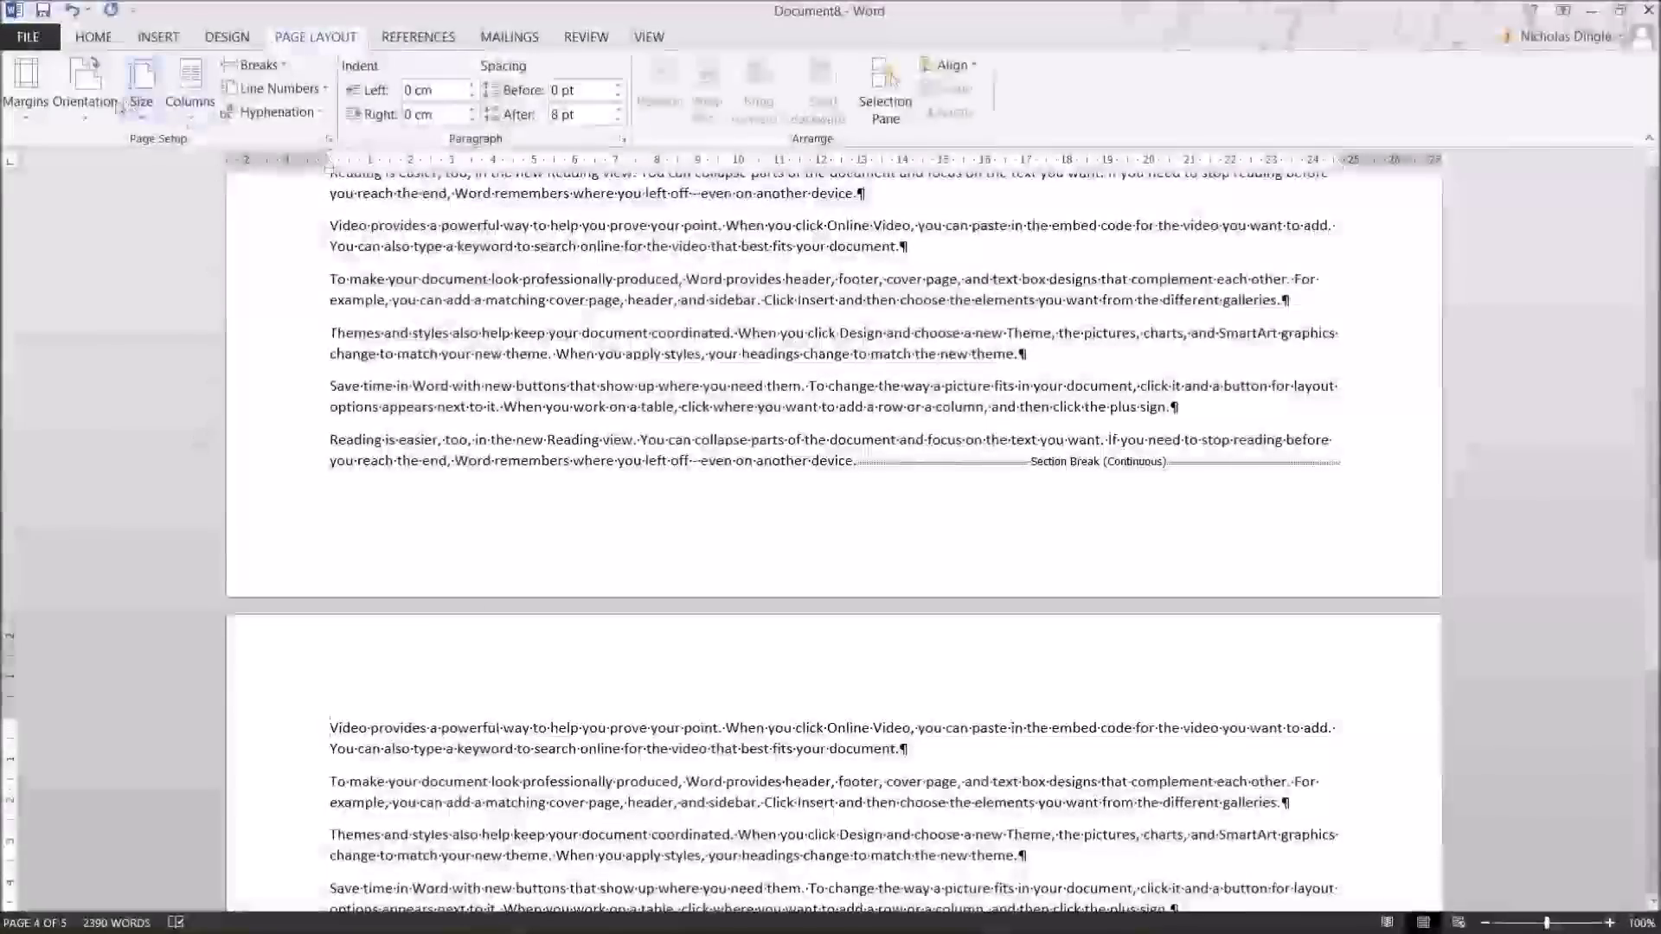
left_click(85, 87)
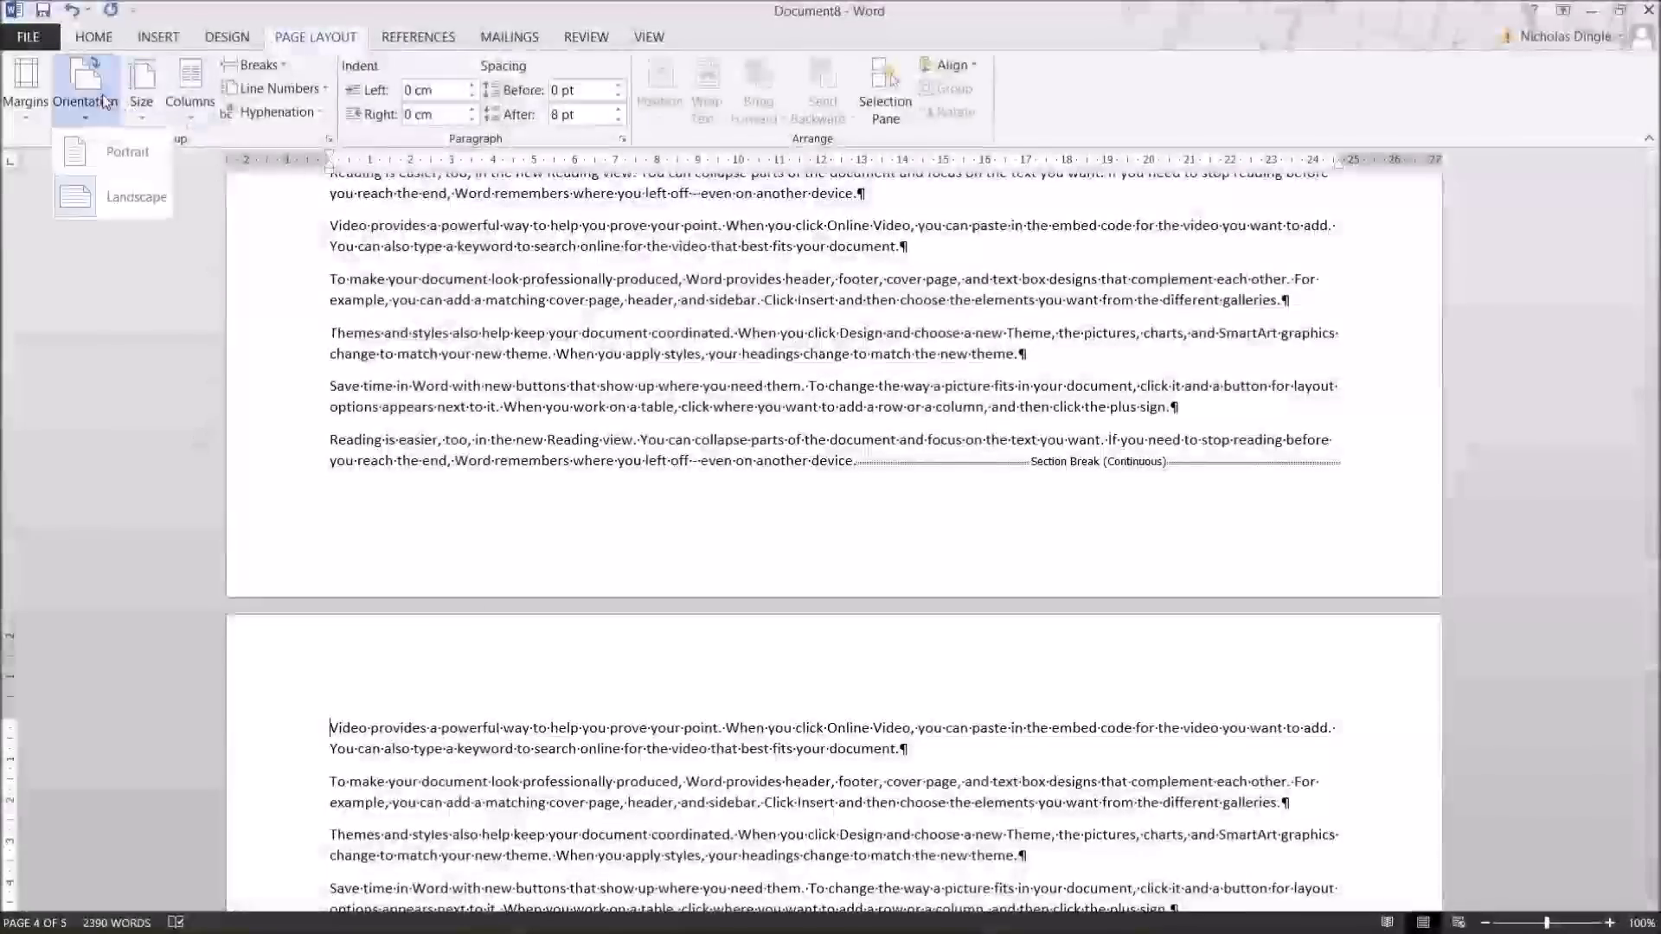
left_click(102, 170)
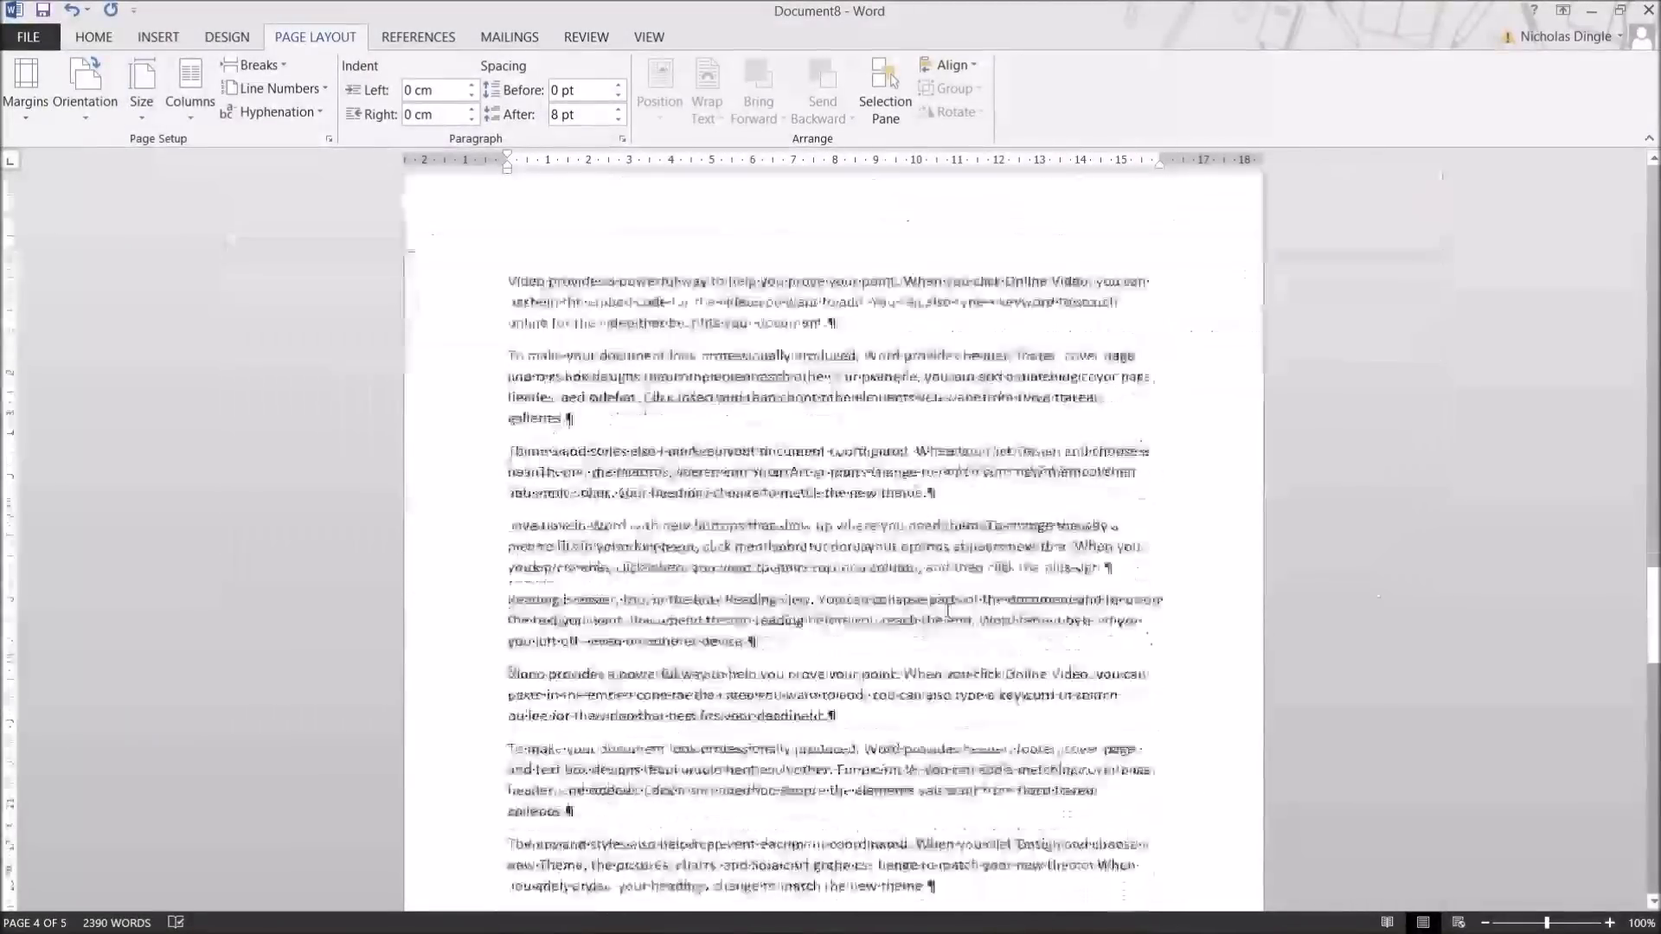